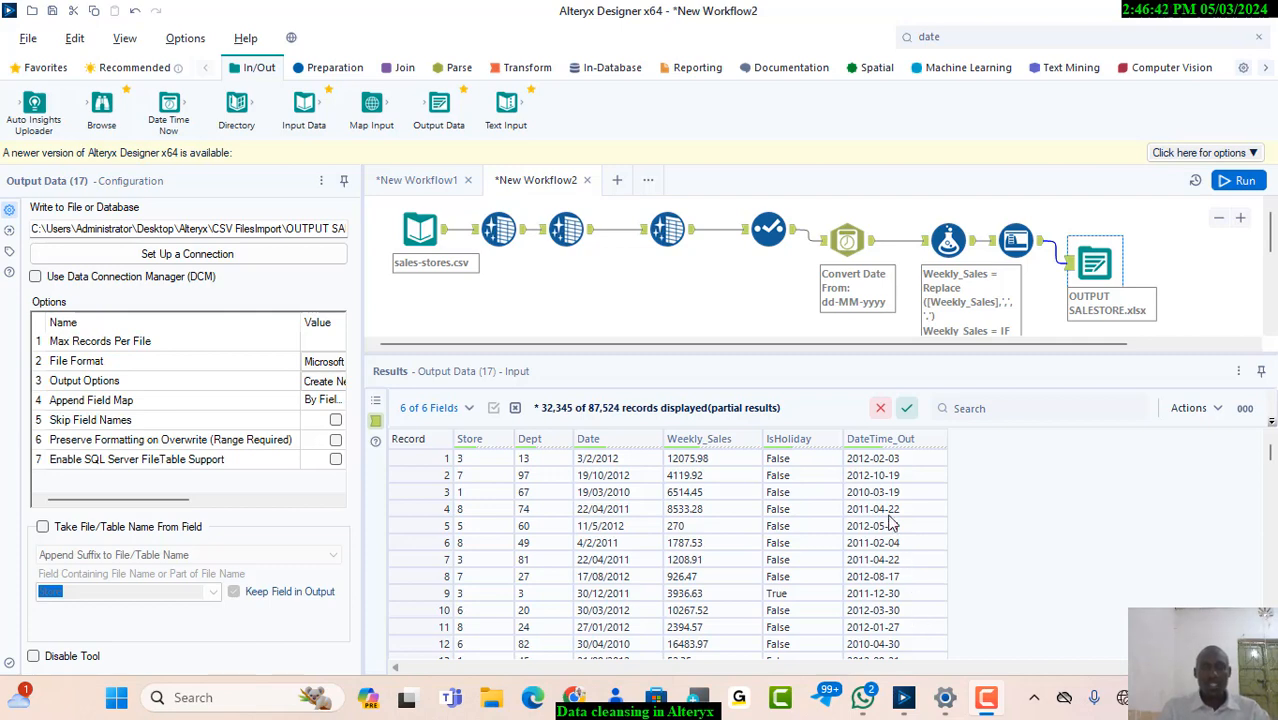
# Switch to File Explorer and look through the contents of the CSV FilesImport folder
pyautogui.click(490, 703)
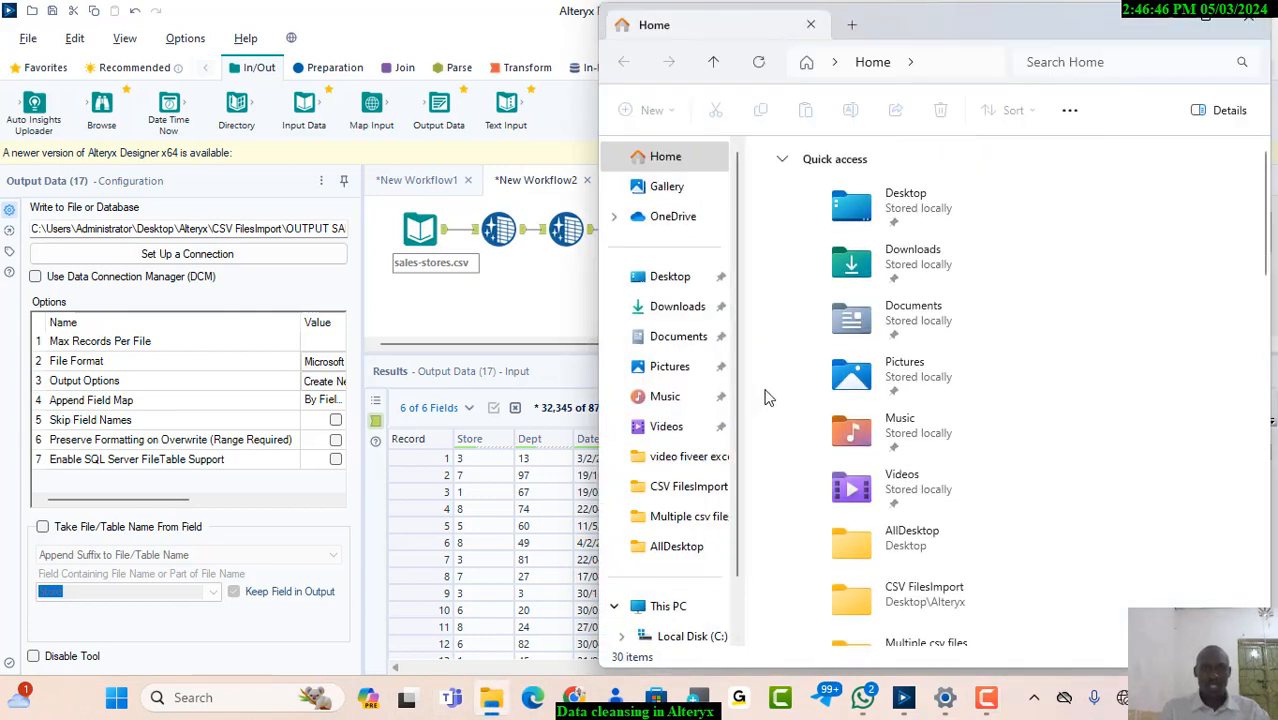
pyautogui.click(1205, 24)
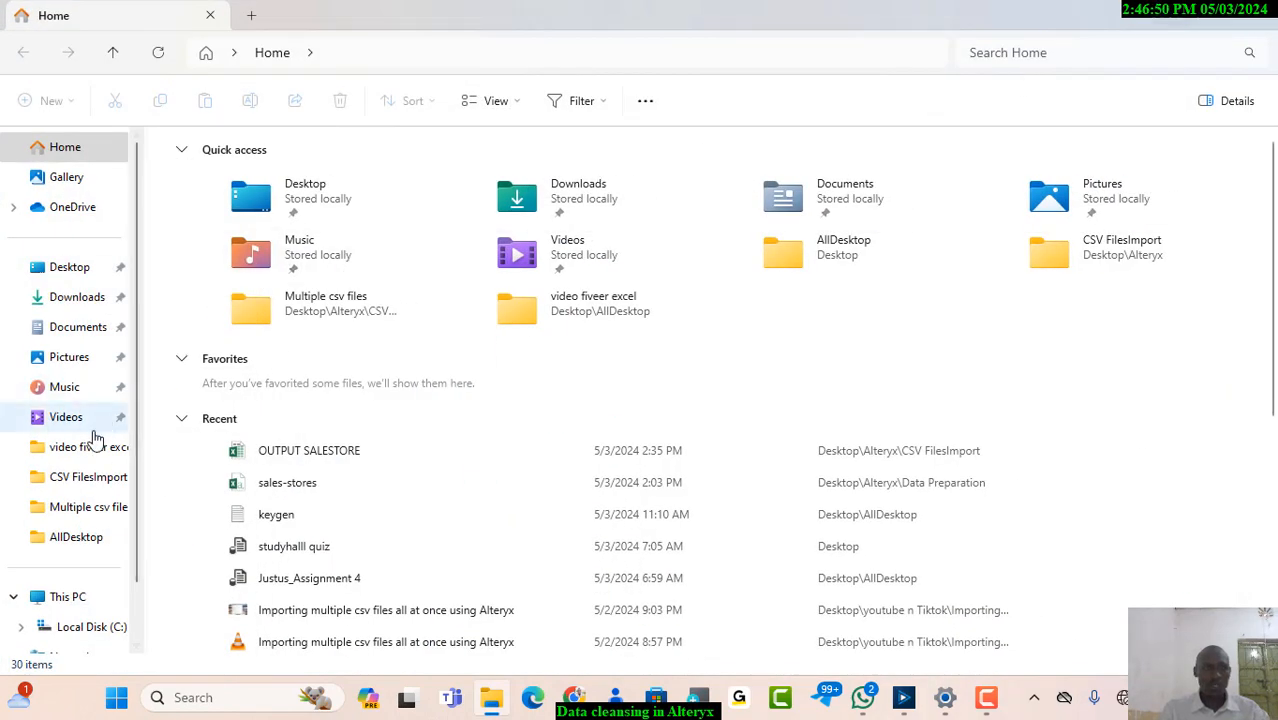
pyautogui.click(80, 480)
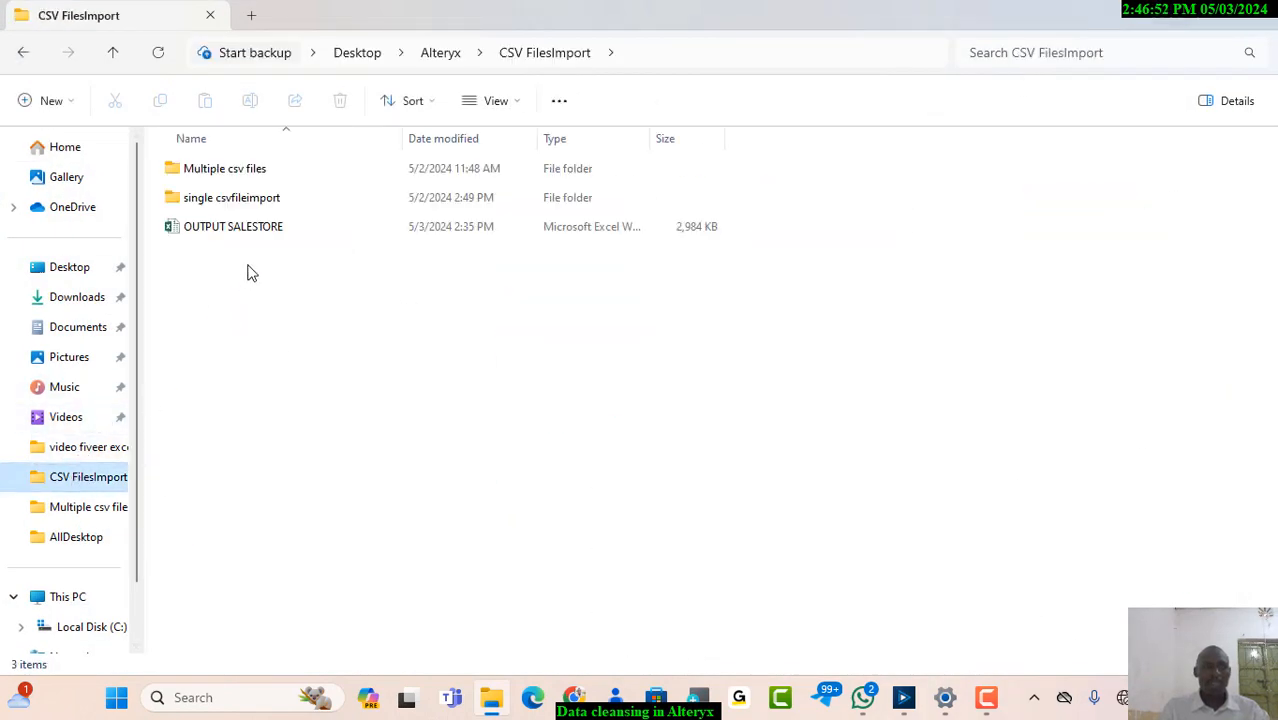
pyautogui.click(23, 52)
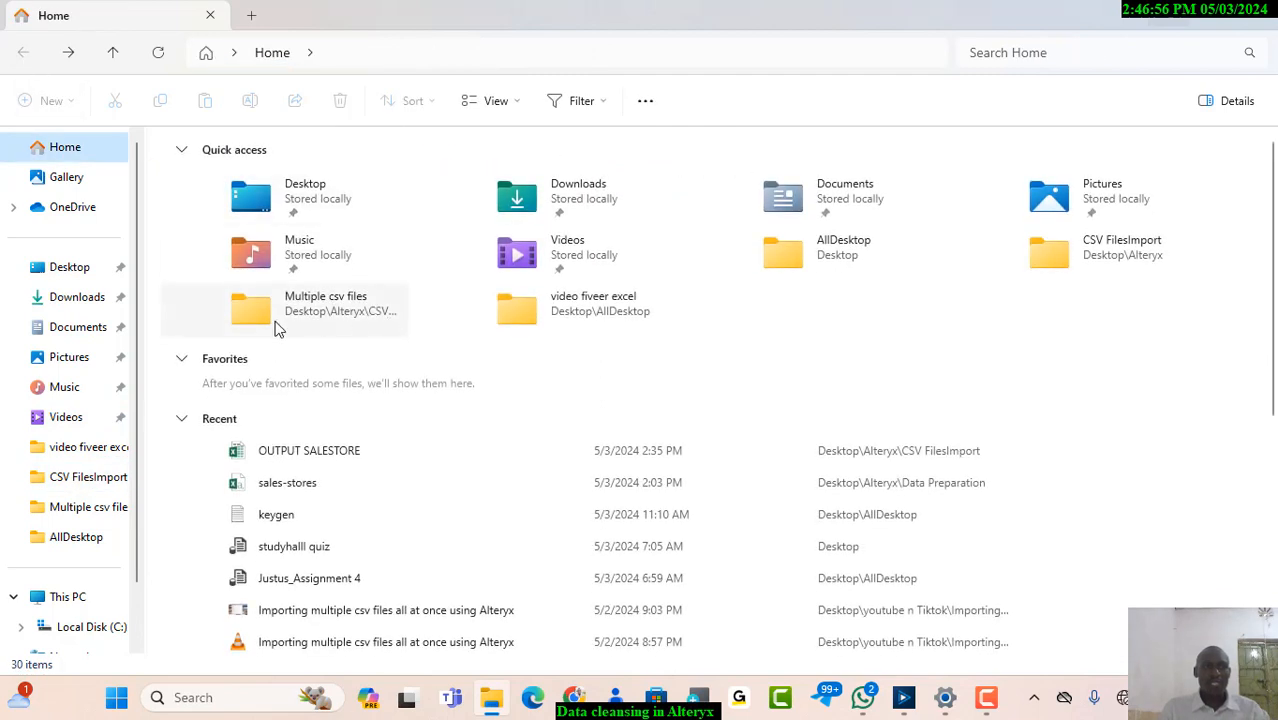
pyautogui.click(83, 488)
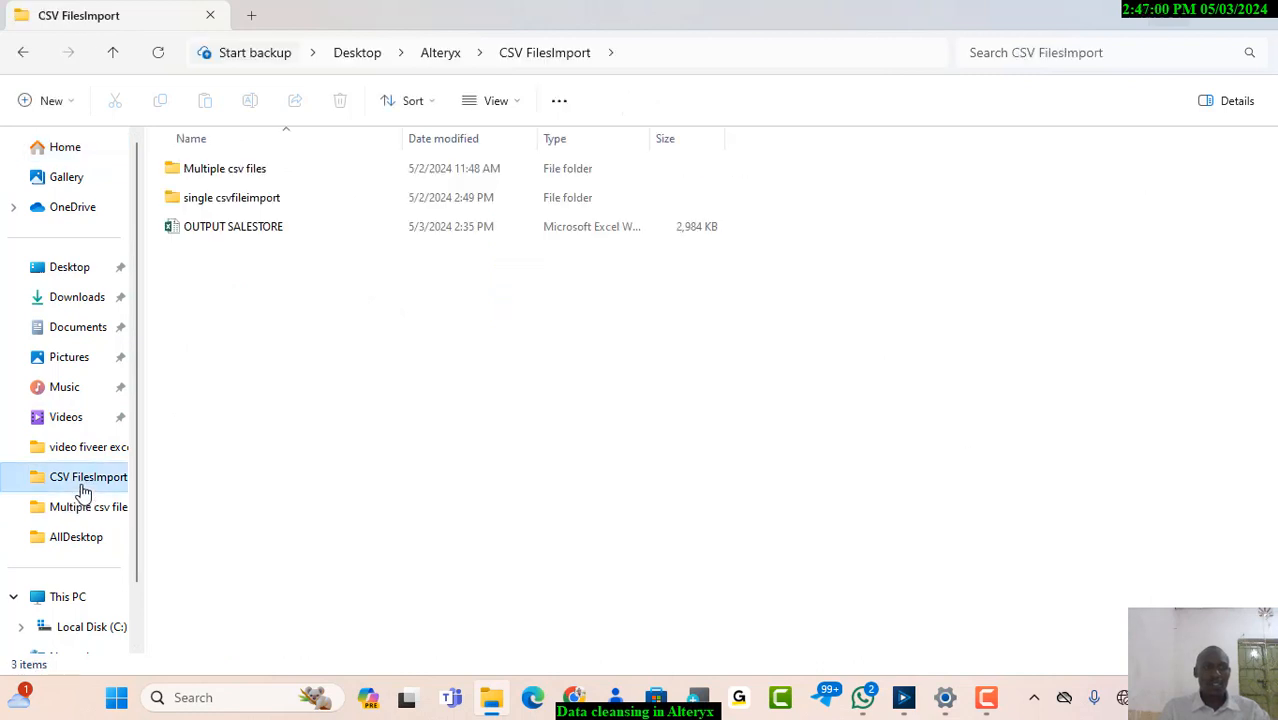
pyautogui.click(24, 52)
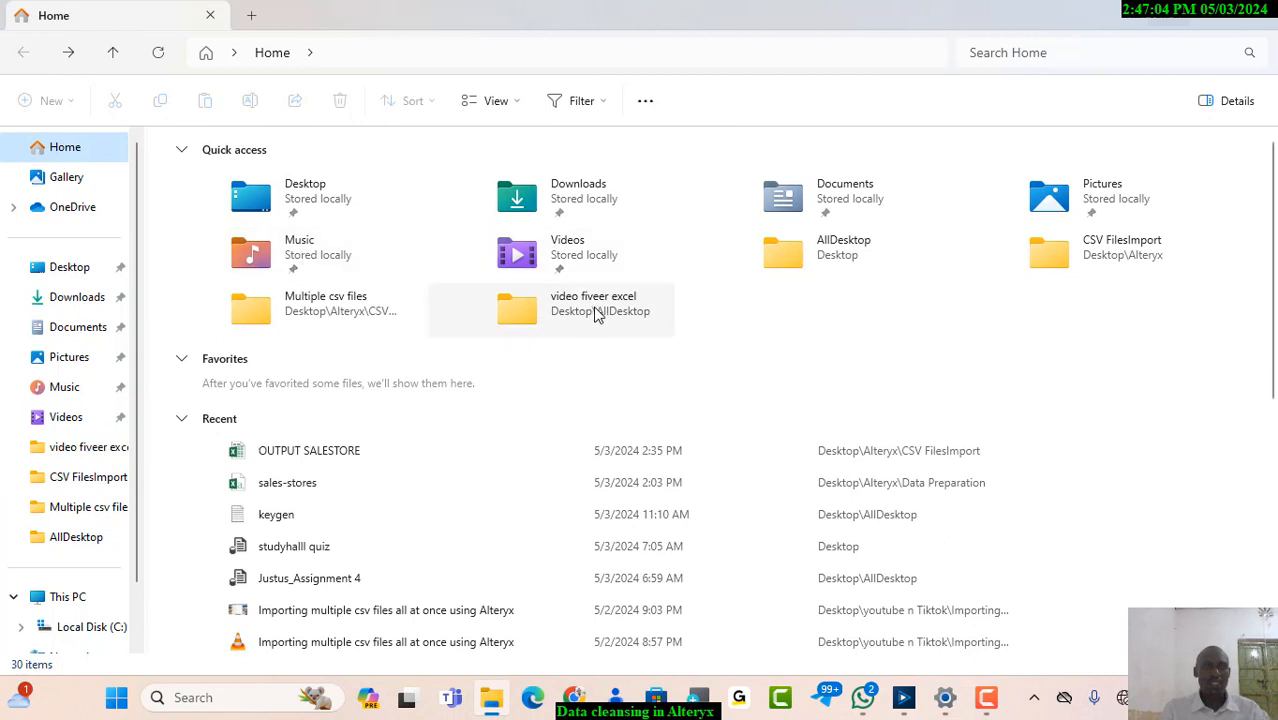
# Open the sales-stores file in Excel from the Data Preparation folder inside the Desktop's Alteryx folder
pyautogui.click(63, 268)
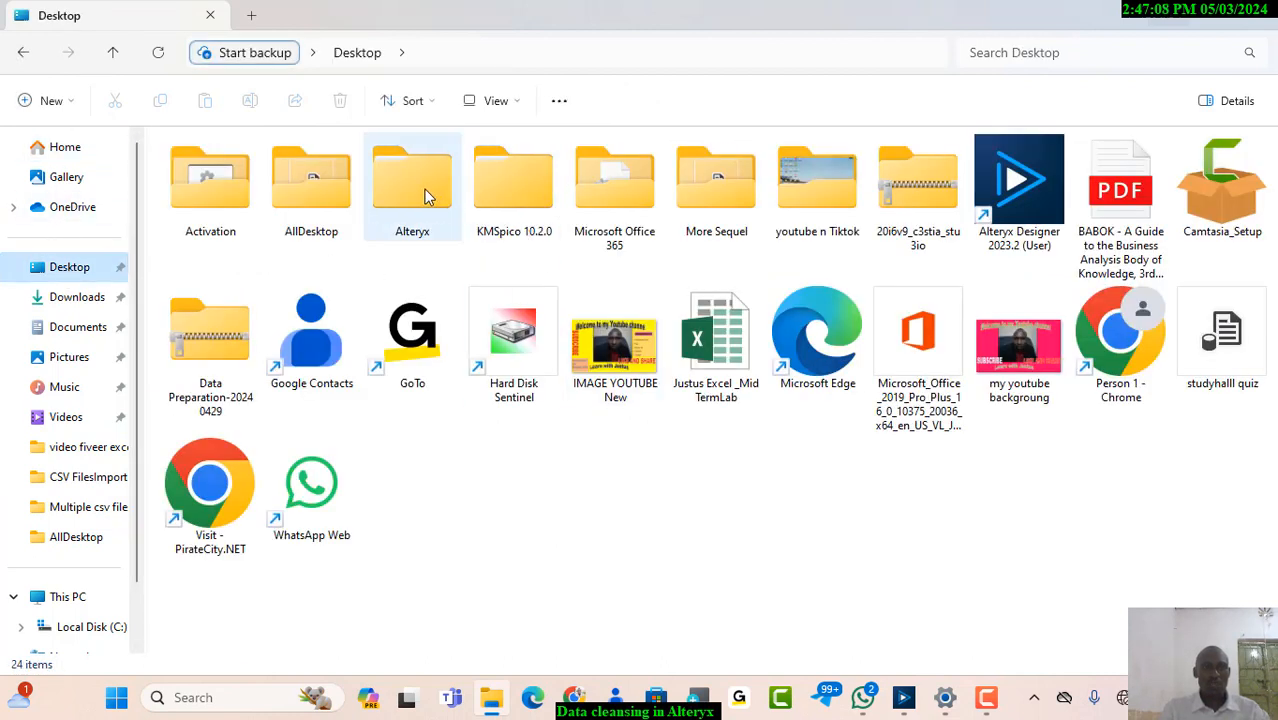
pyautogui.doubleClick(416, 186)
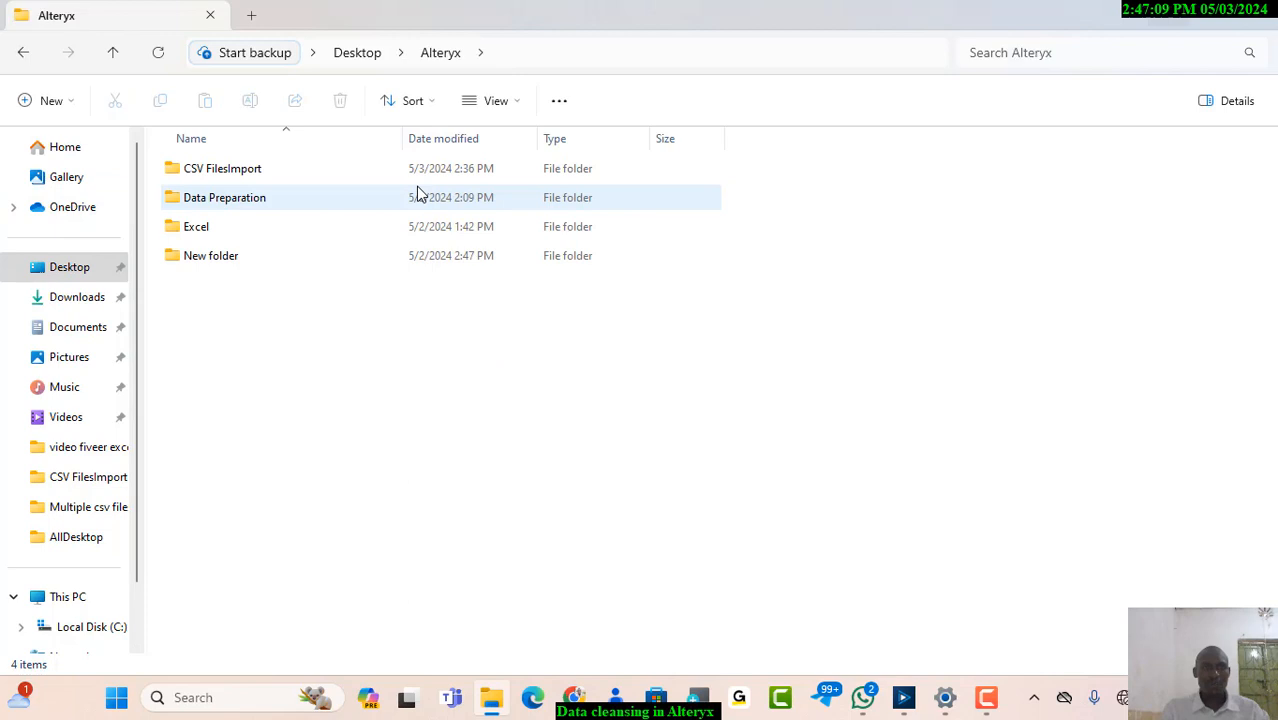
pyautogui.doubleClick(248, 200)
pyautogui.click(222, 177)
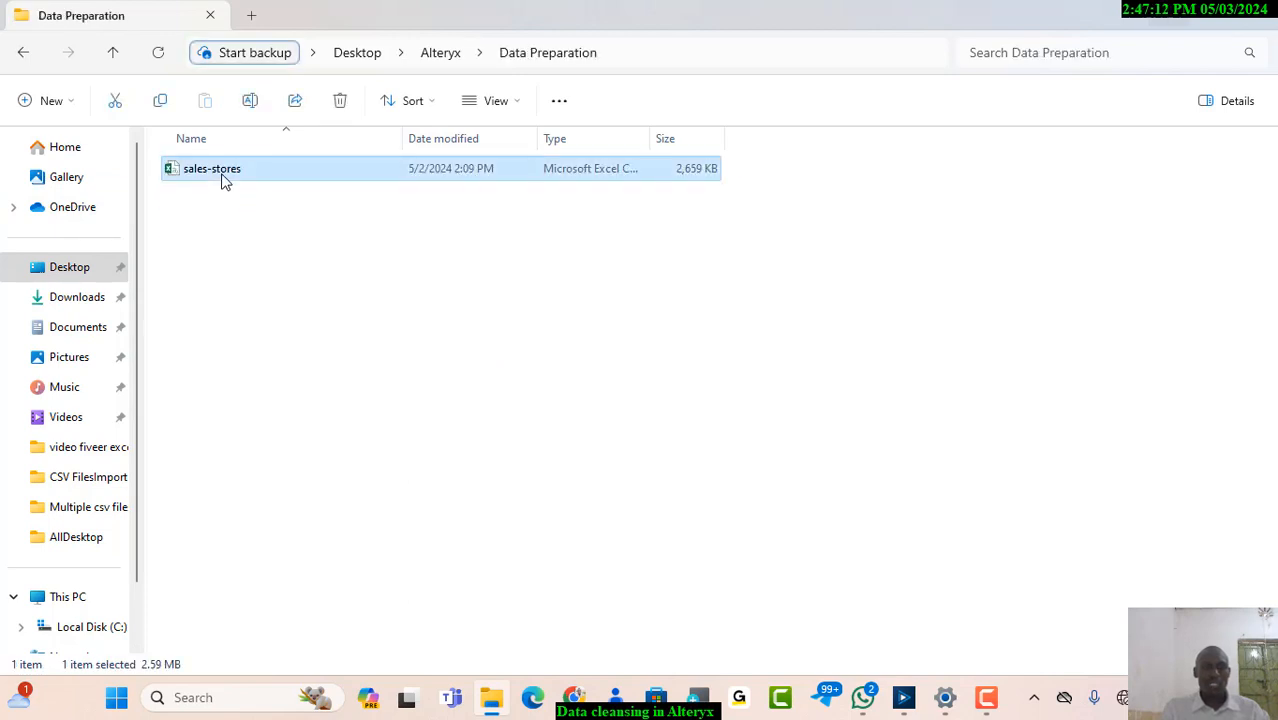
pyautogui.rightClick(222, 177)
pyautogui.click(276, 237)
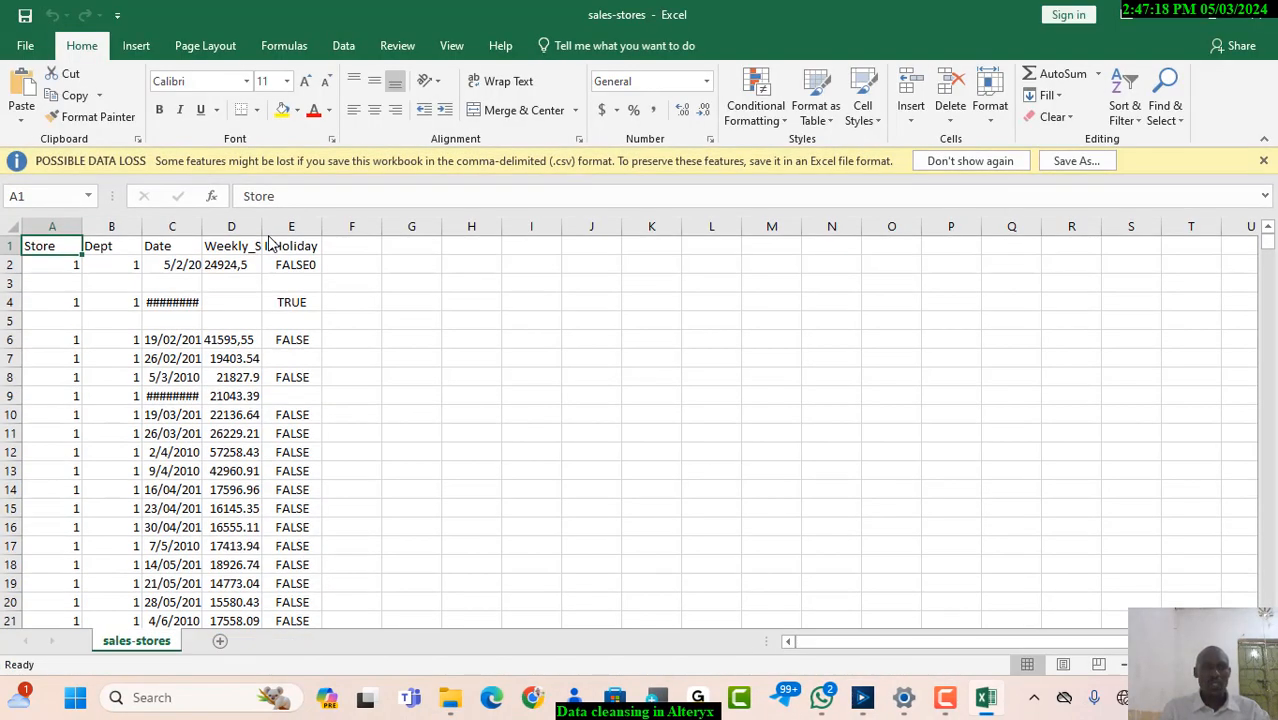
# Autofit the width of all columns in the sales-stores sheet to make the raw data readable
pyautogui.hotkey('ctrl', 'a')
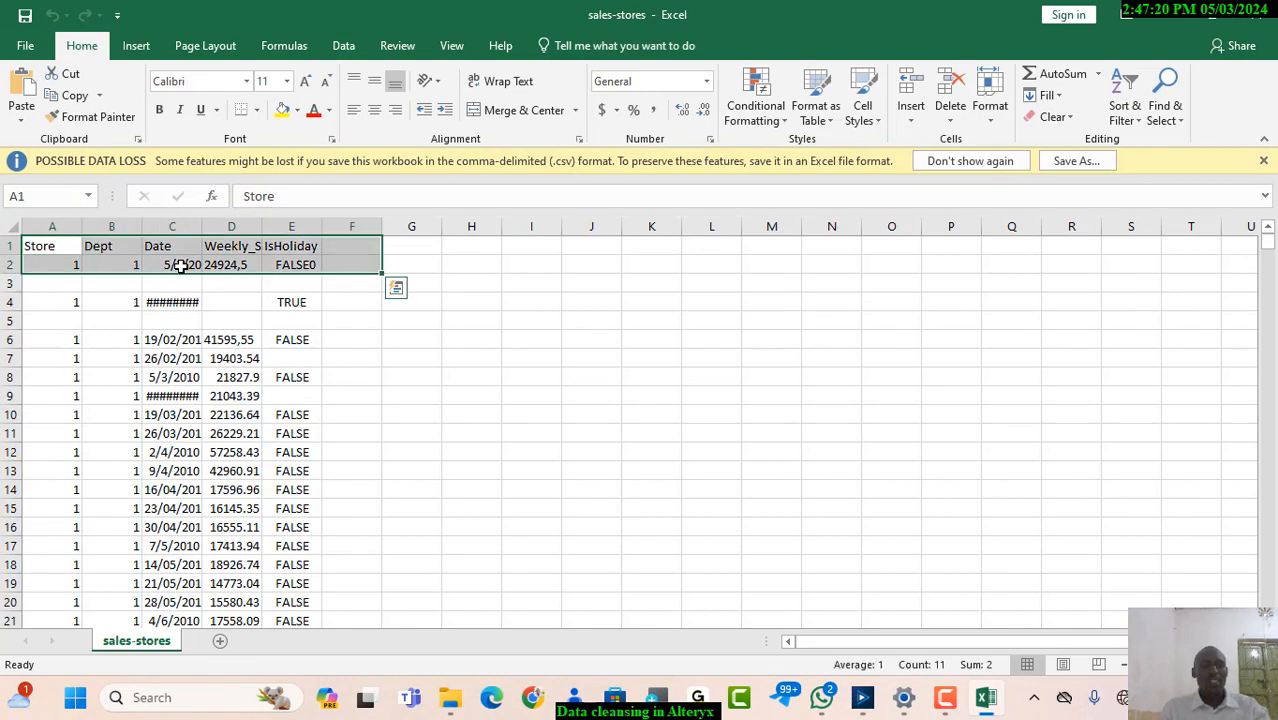
pyautogui.click(439, 332)
pyautogui.hotkey('ctrl', 'a')
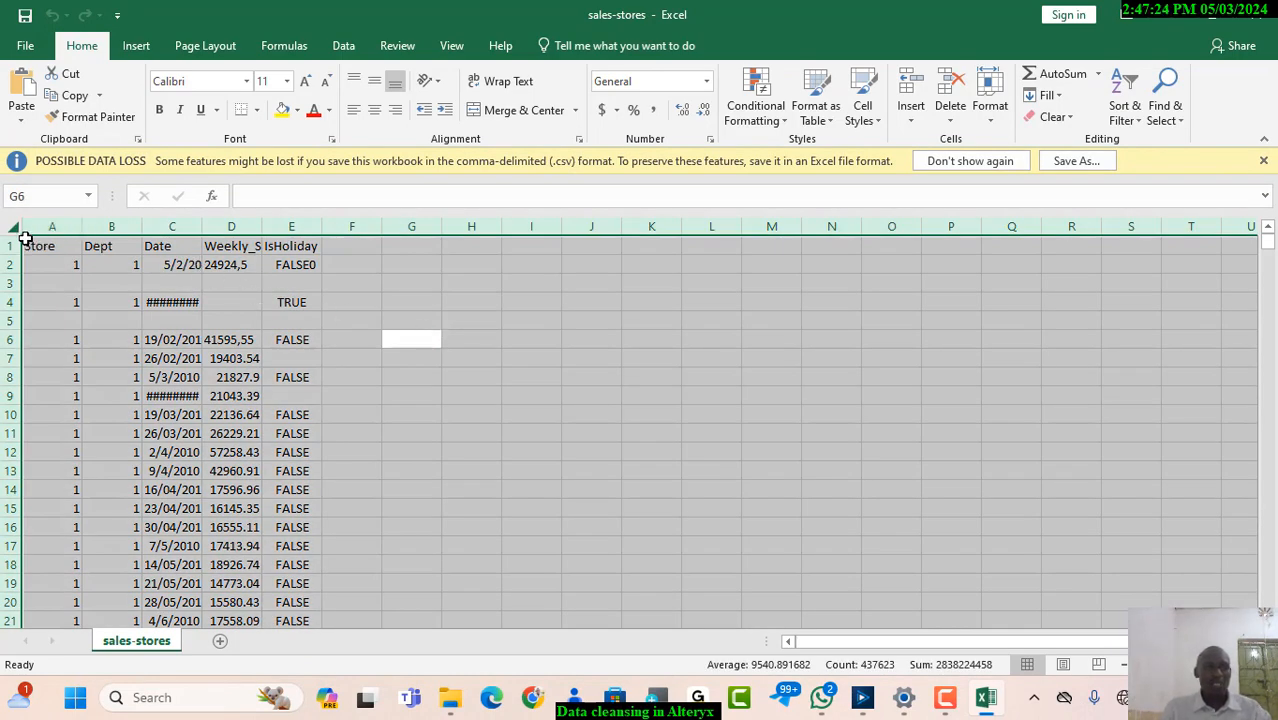
pyautogui.doubleClick(323, 226)
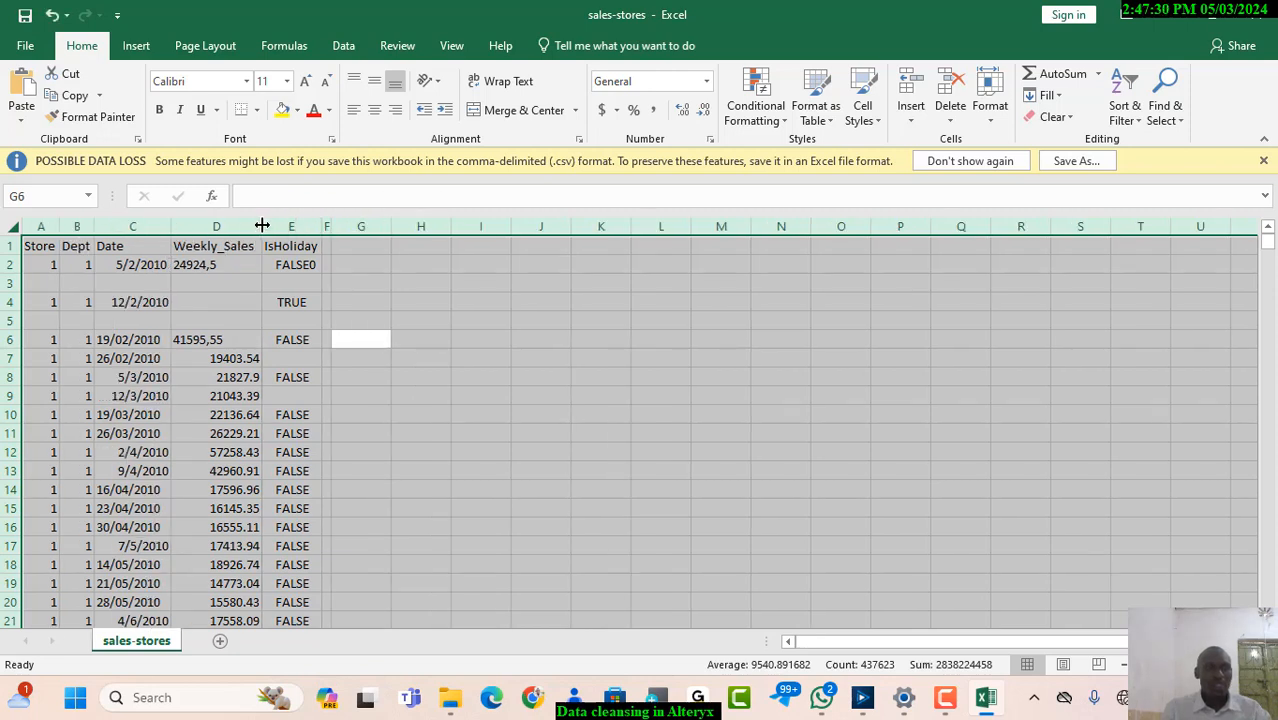
pyautogui.click(444, 319)
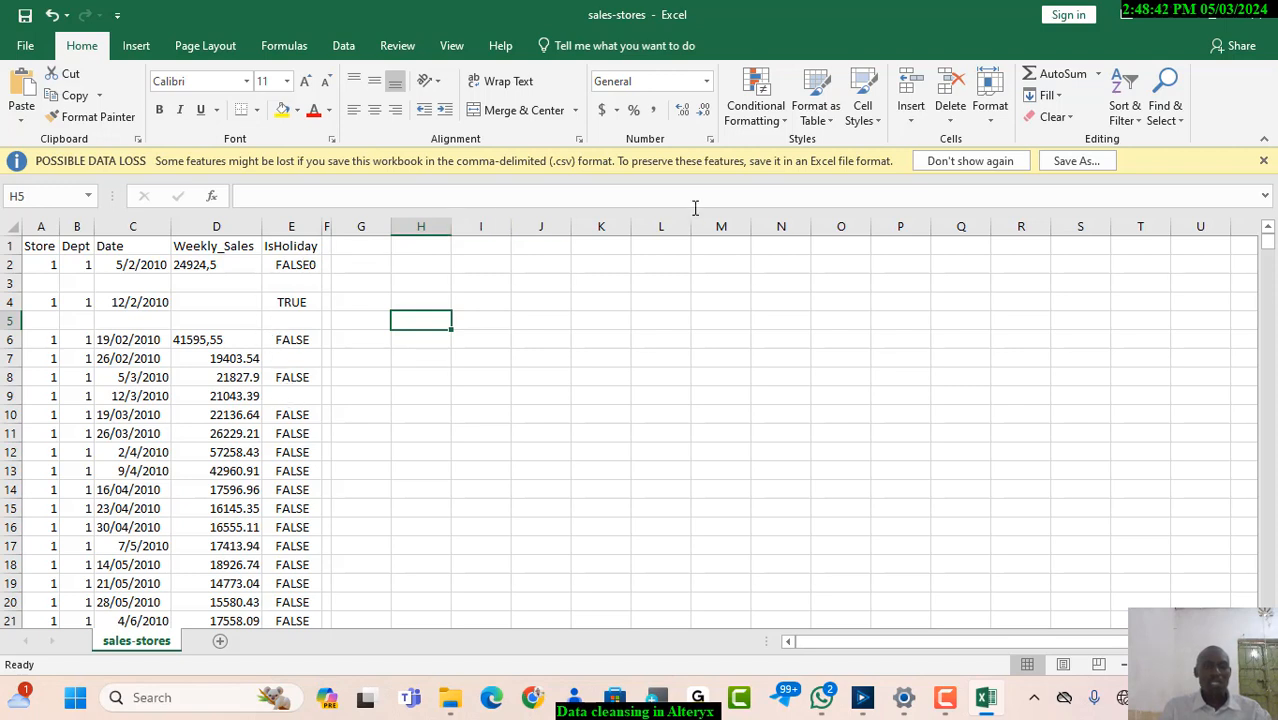
# Close the sales-stores file without saving its changes, and close the Data Preparation folder window
pyautogui.click(1255, 10)
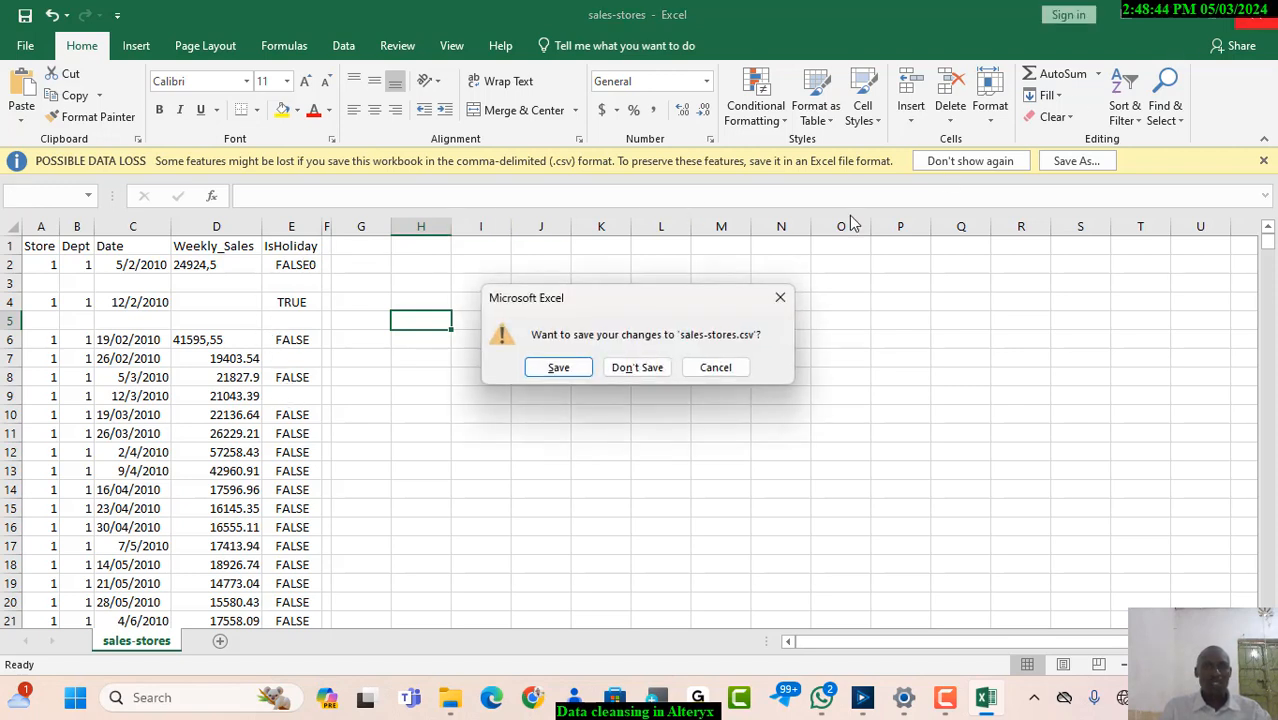
pyautogui.click(637, 368)
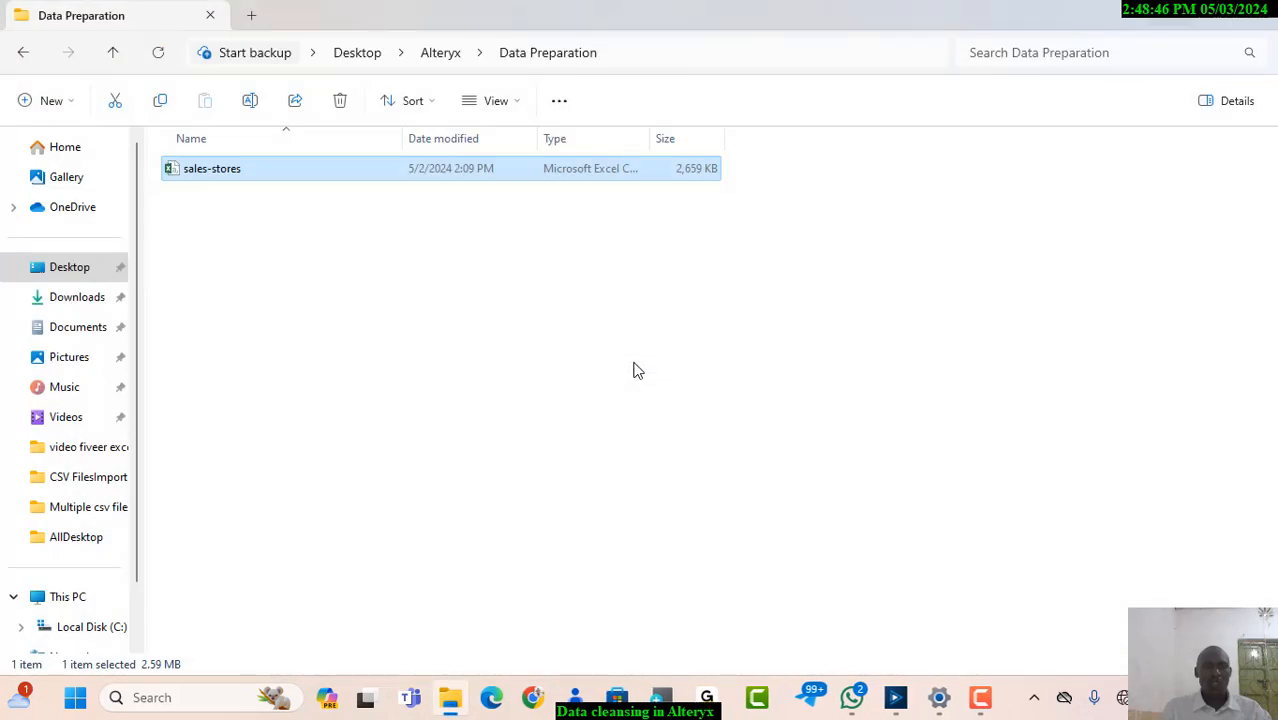
pyautogui.click(1255, 10)
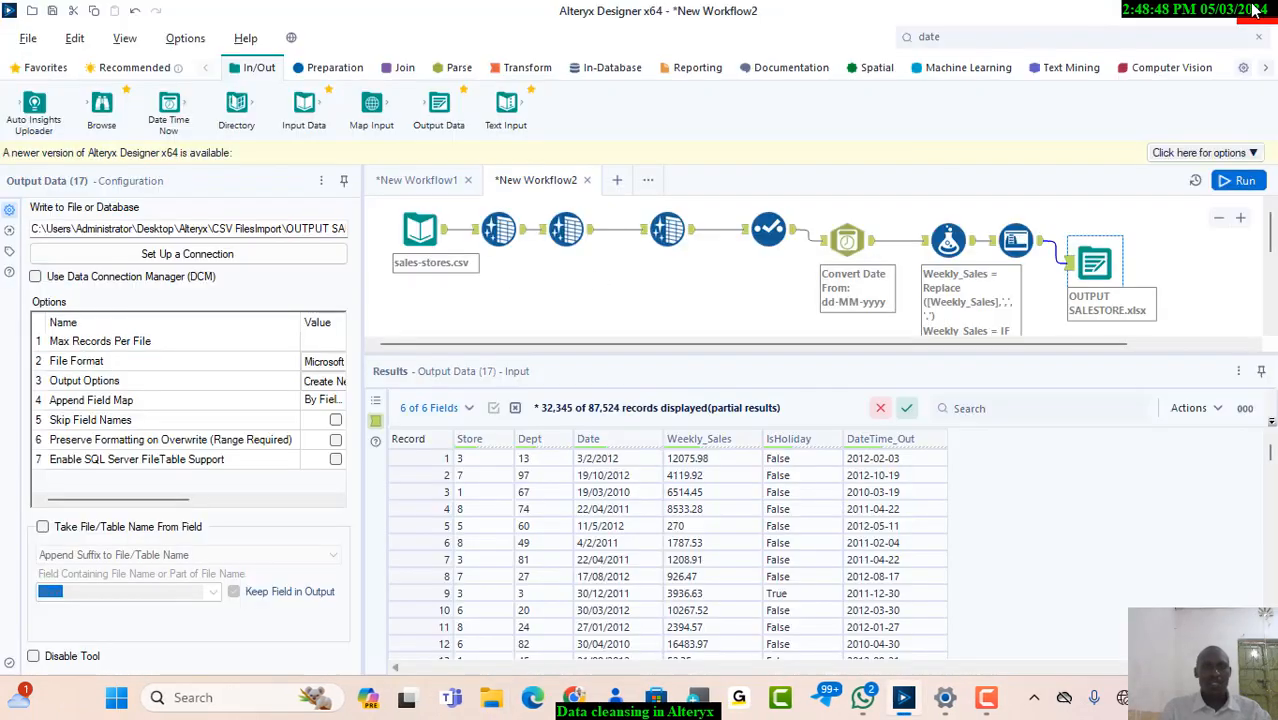
# Create a new blank workflow in Alteryx Designer
pyautogui.click(617, 184)
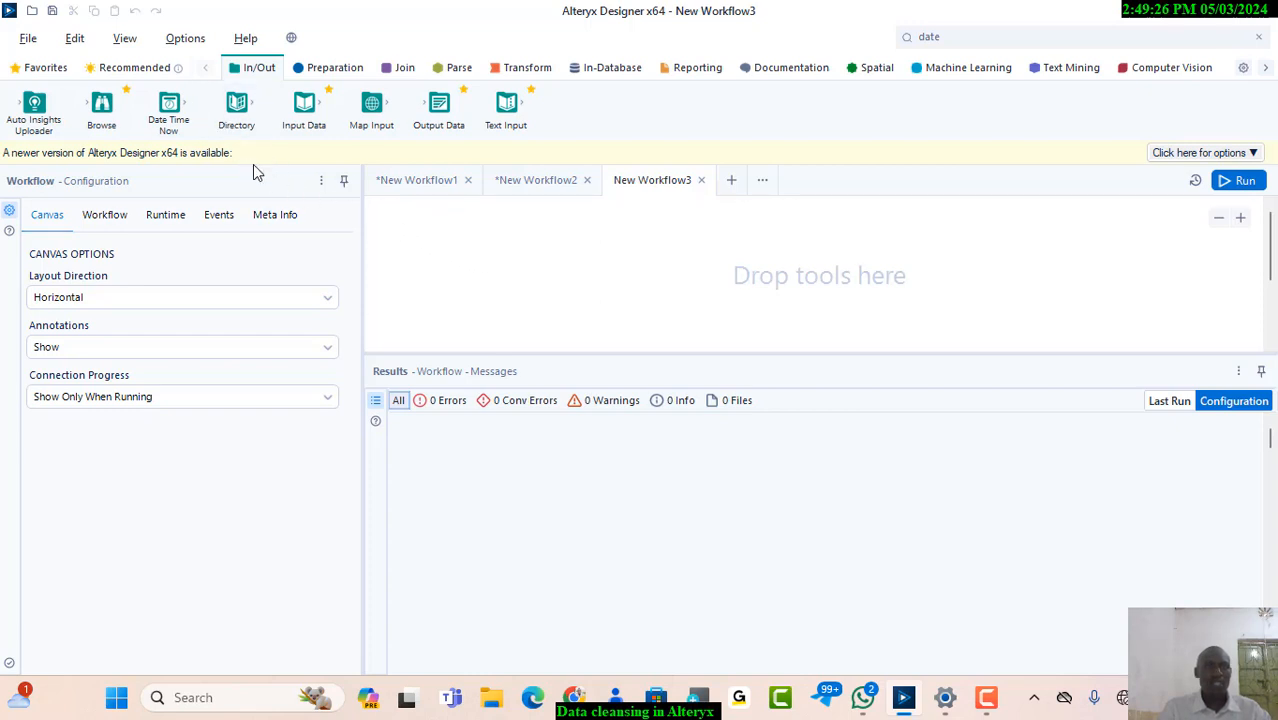
pyautogui.moveTo(104, 104); pyautogui.dragTo(111, 106)
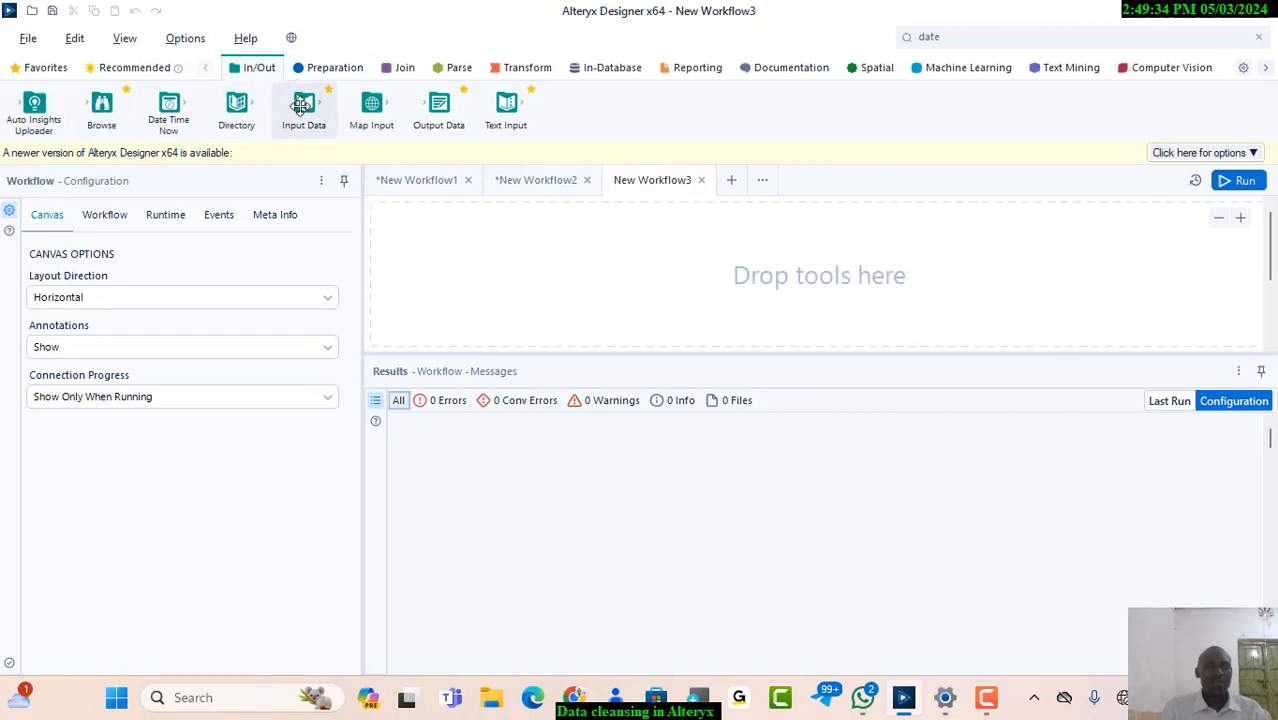
pyautogui.moveTo(299, 105)
pyautogui.mouseDown()
pyautogui.moveTo(342, 151)
pyautogui.moveTo(297, 97)
pyautogui.mouseUp()
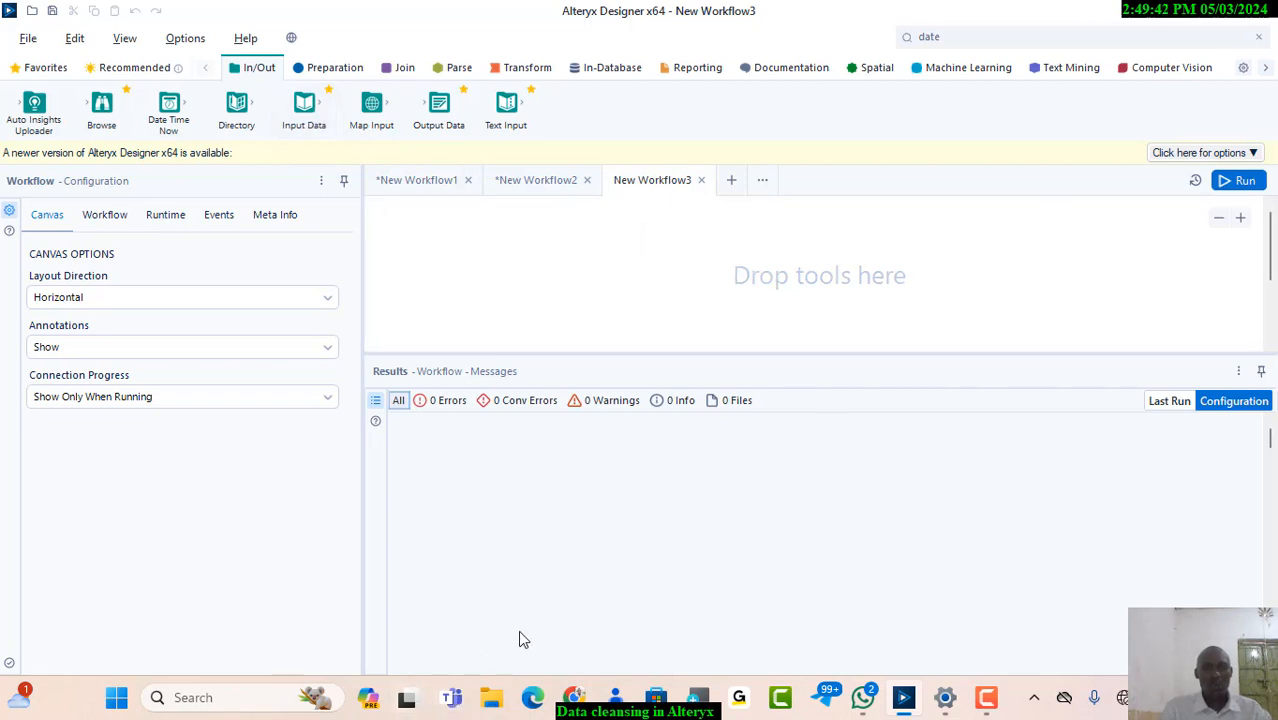
# Switch to File Explorer and open the Data Preparation folder inside the Desktop's Alteryx folder
pyautogui.click(491, 698)
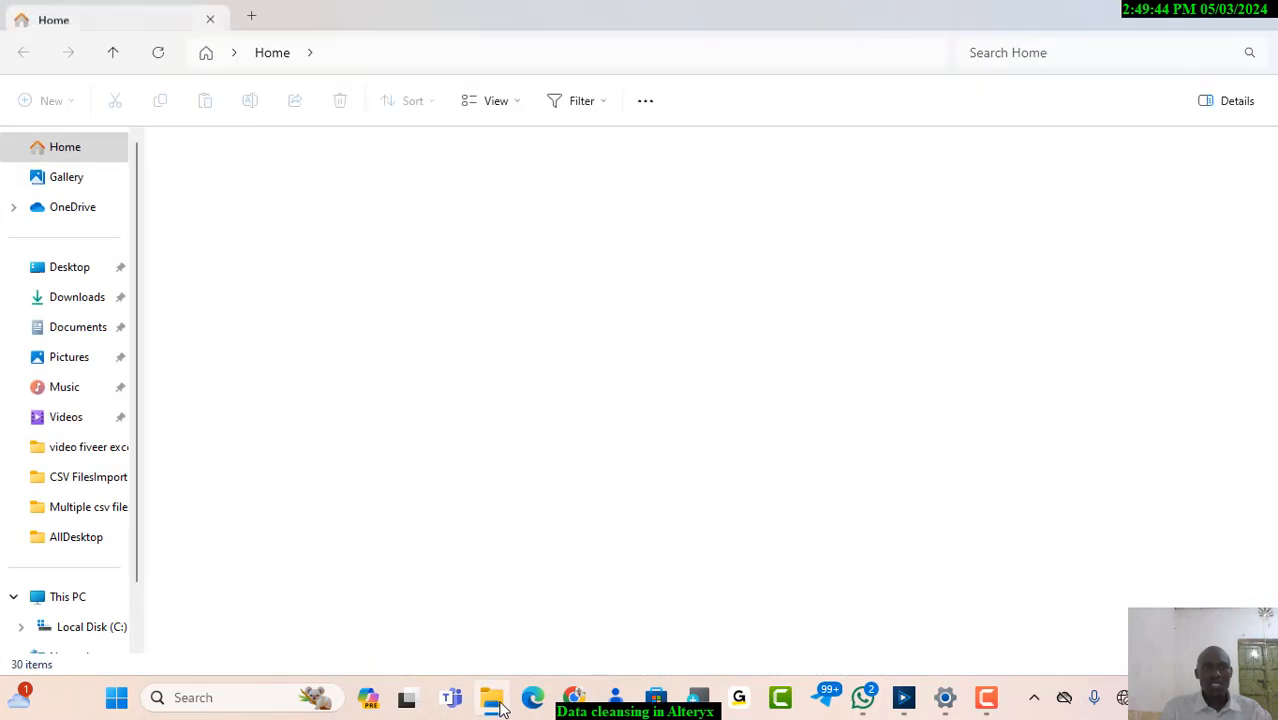
pyautogui.click(1176, 12)
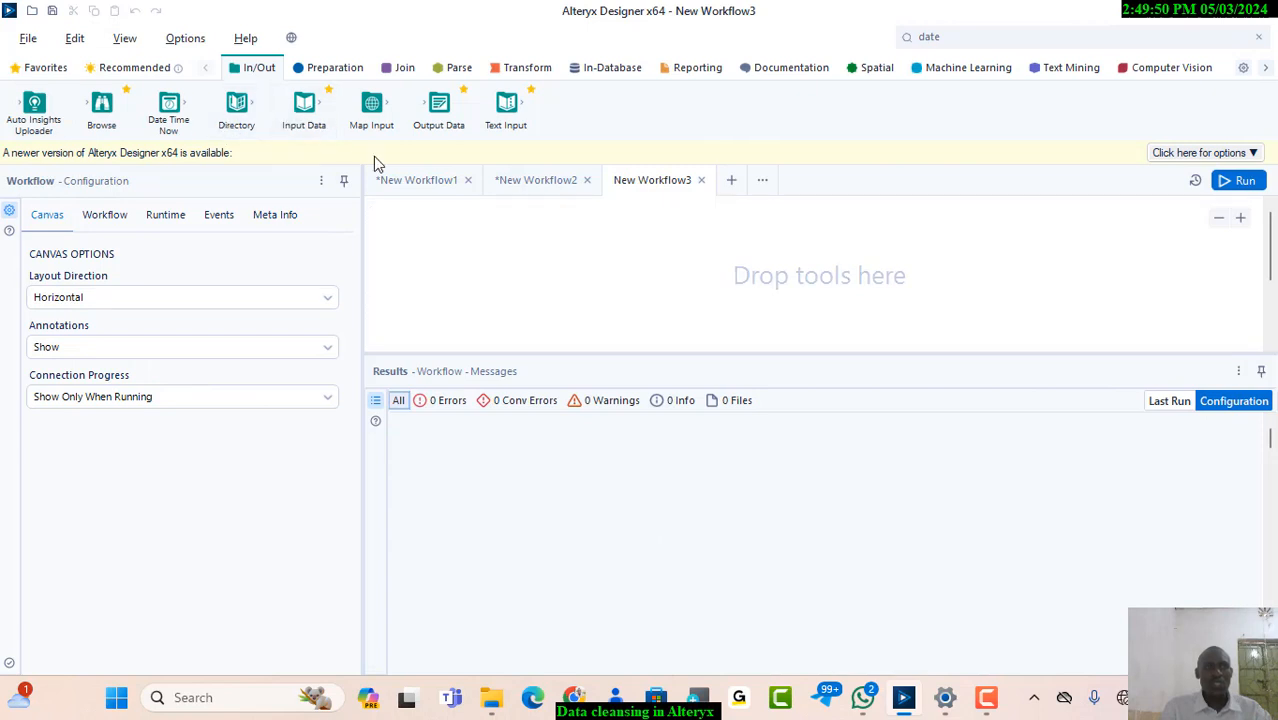
pyautogui.click(491, 699)
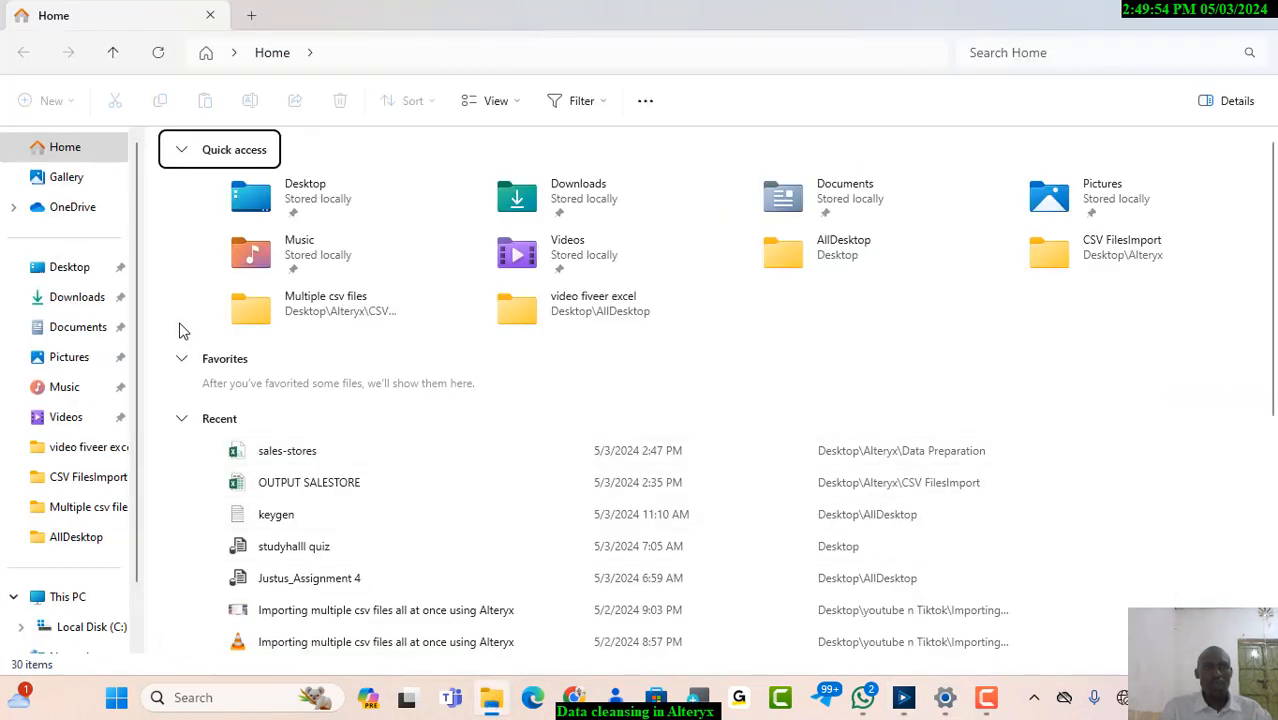
pyautogui.click(69, 272)
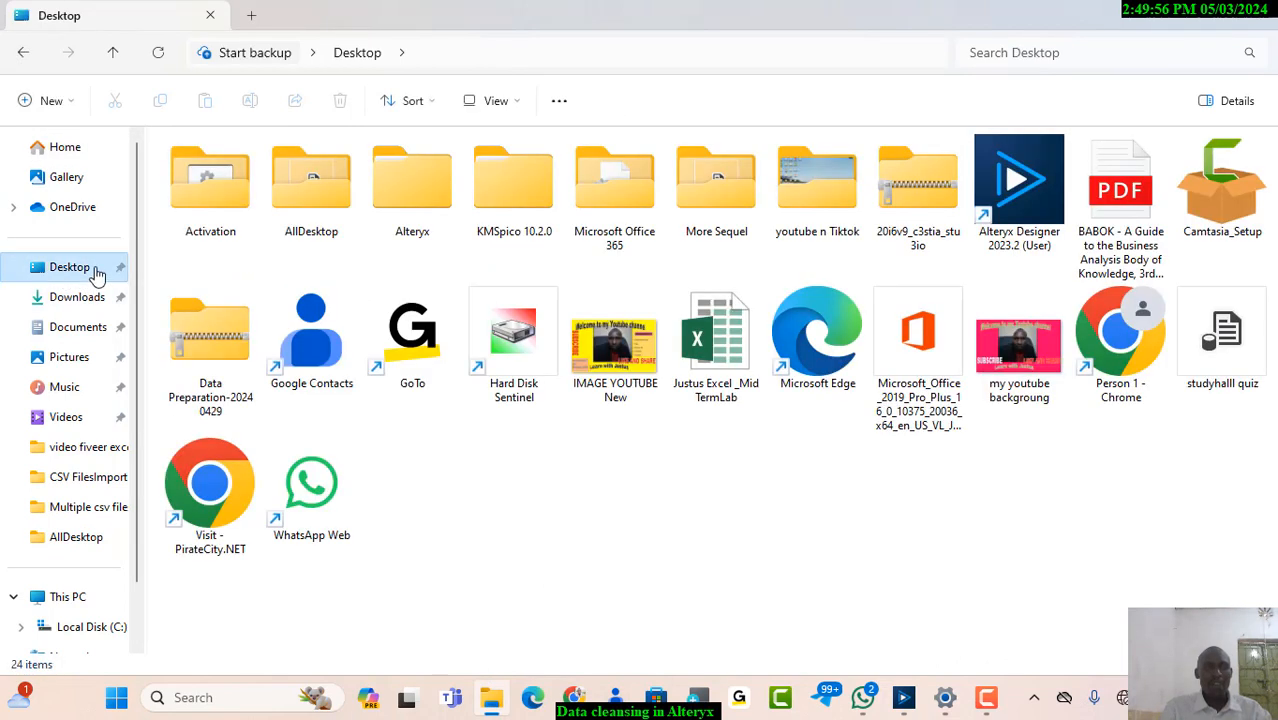
pyautogui.click(427, 220)
pyautogui.doubleClick(427, 220)
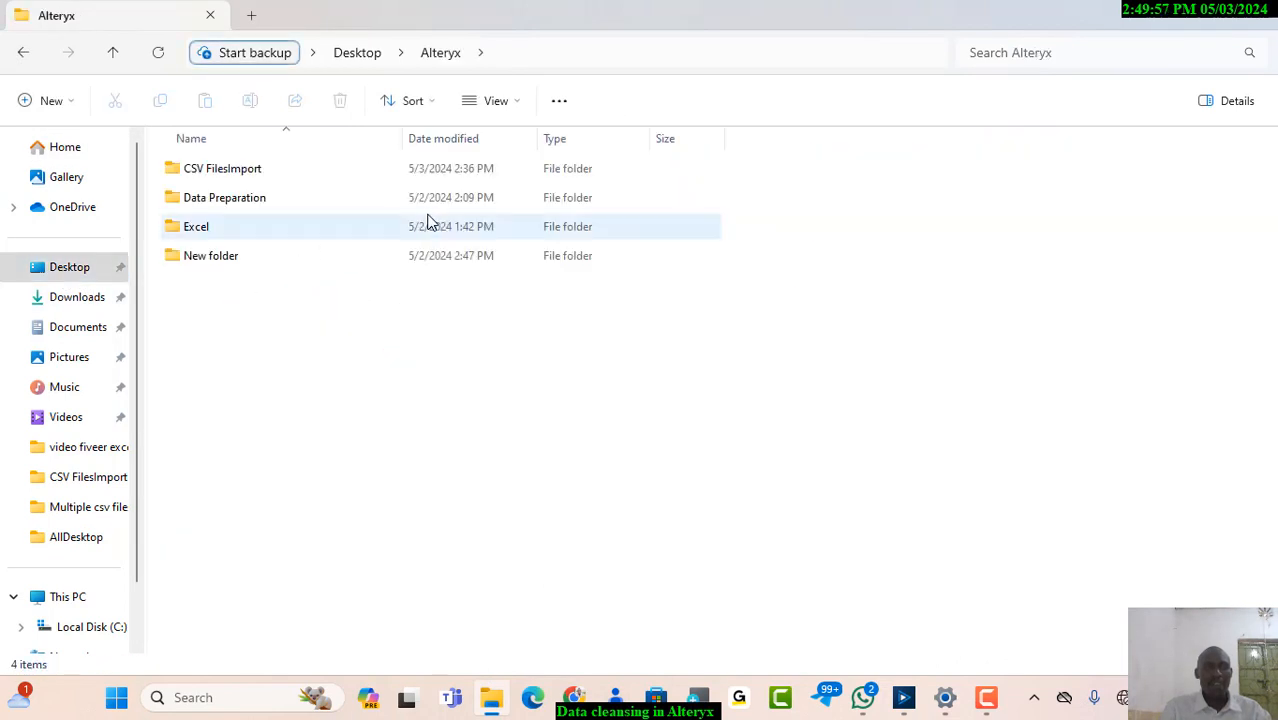
pyautogui.doubleClick(250, 207)
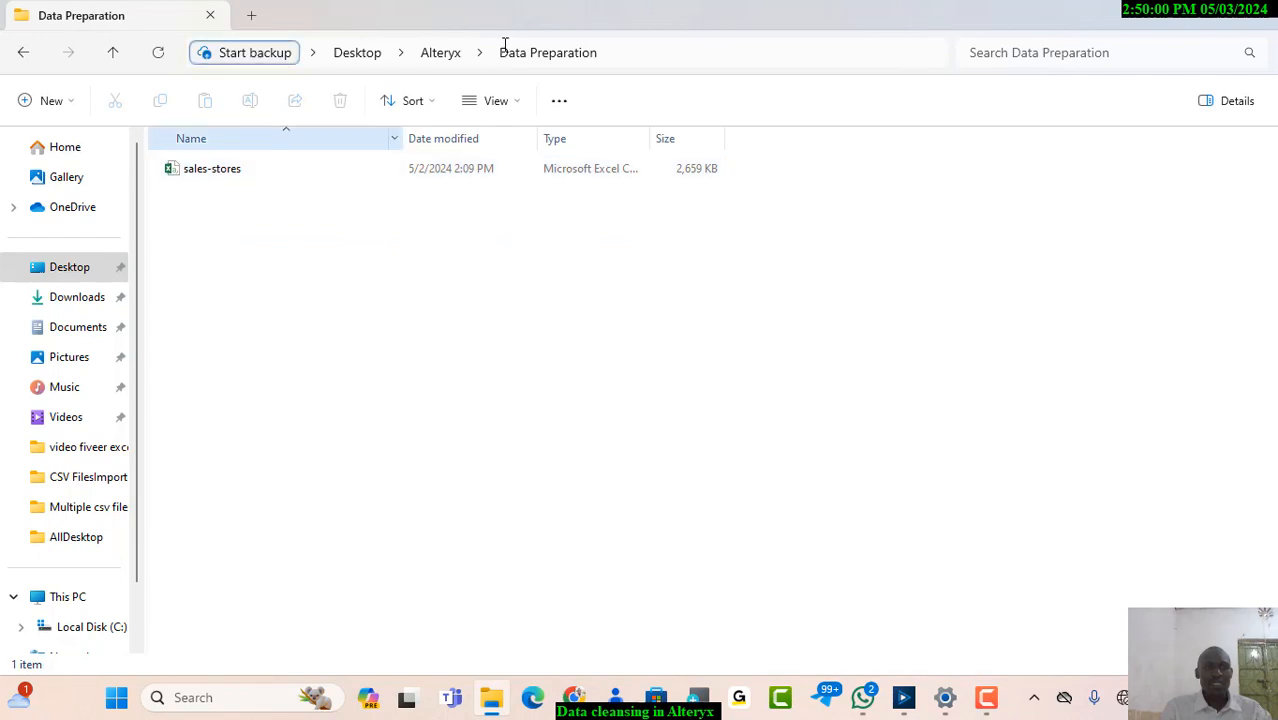
# Shrink the folder window to uncover the workflow canvas and add the sales-stores file to it as an Input Data tool
pyautogui.click(1210, 15)
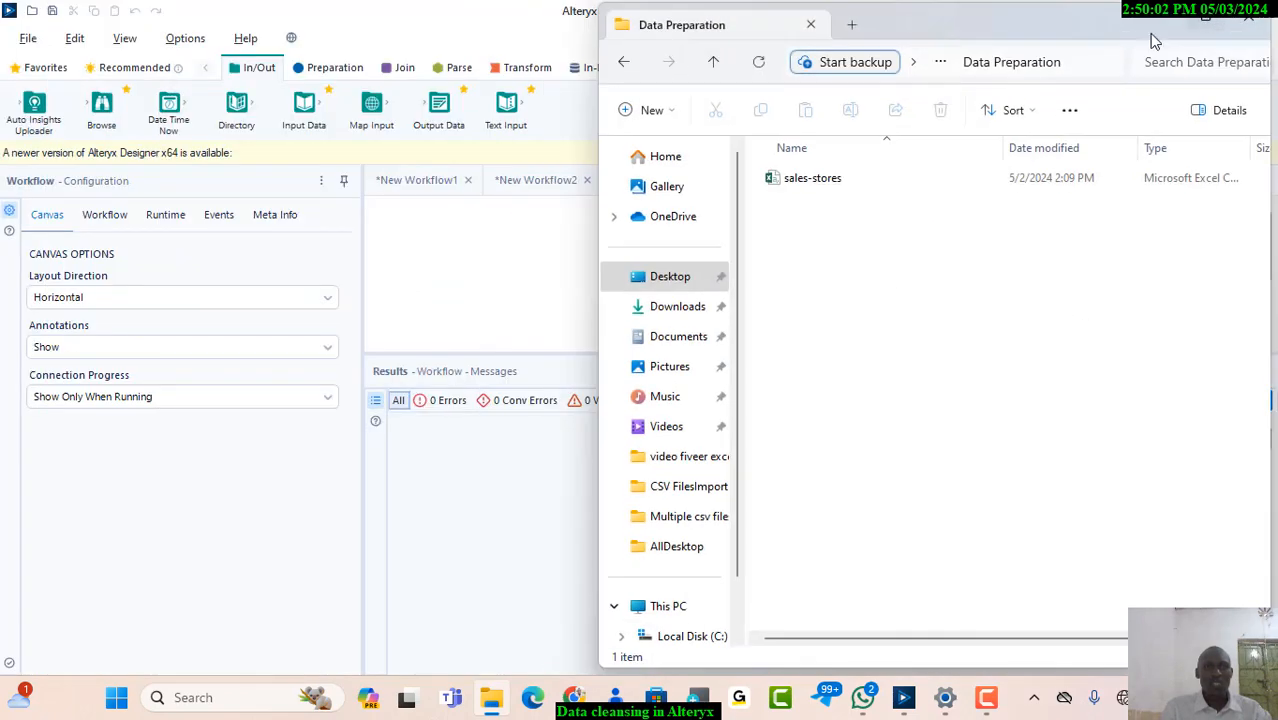
pyautogui.click(826, 186)
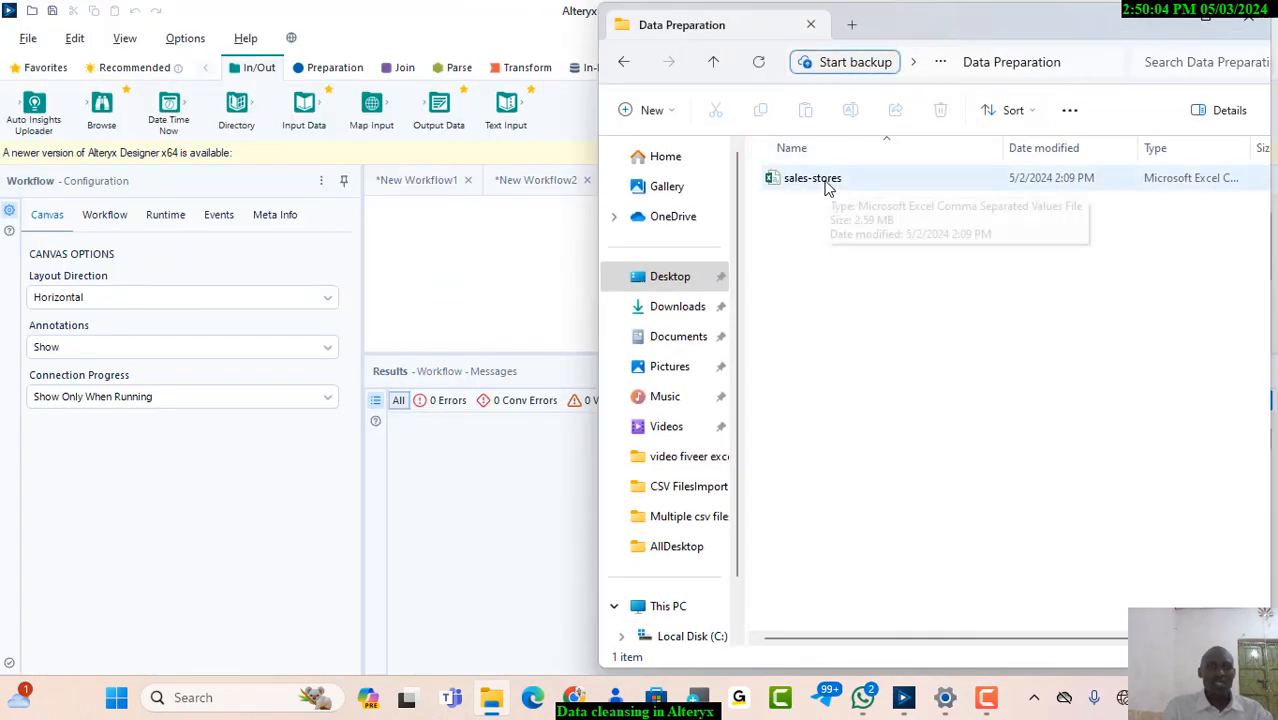
pyautogui.moveTo(826, 186); pyautogui.dragTo(421, 229)
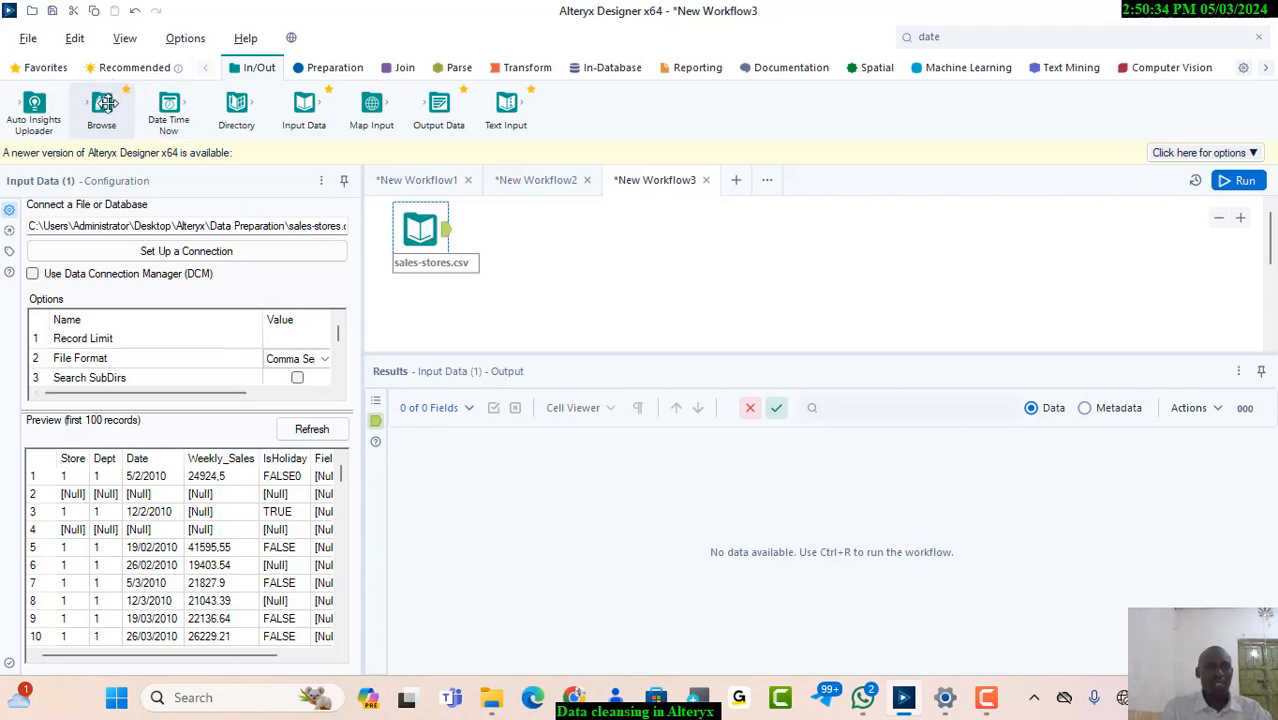
# Connect a Browse tool to the output of the sales-stores.csv input and run the workflow
pyautogui.moveTo(105, 103); pyautogui.dragTo(517, 238)
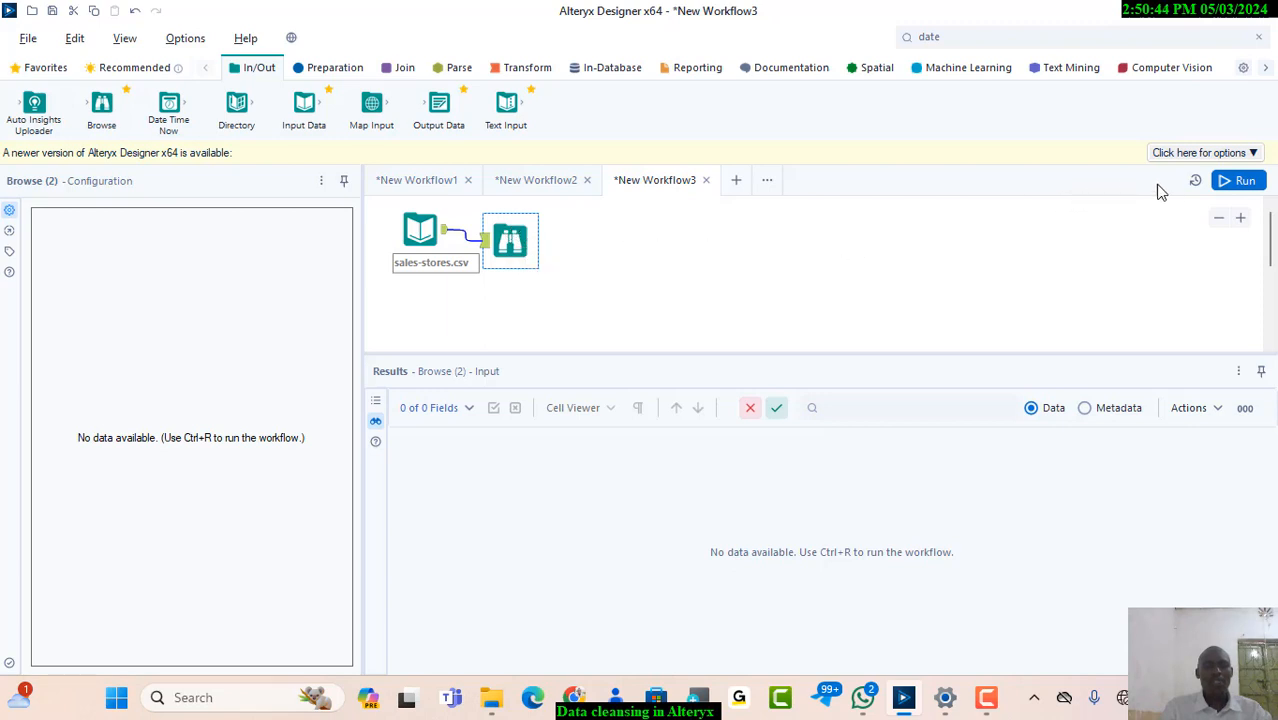
pyautogui.click(1238, 184)
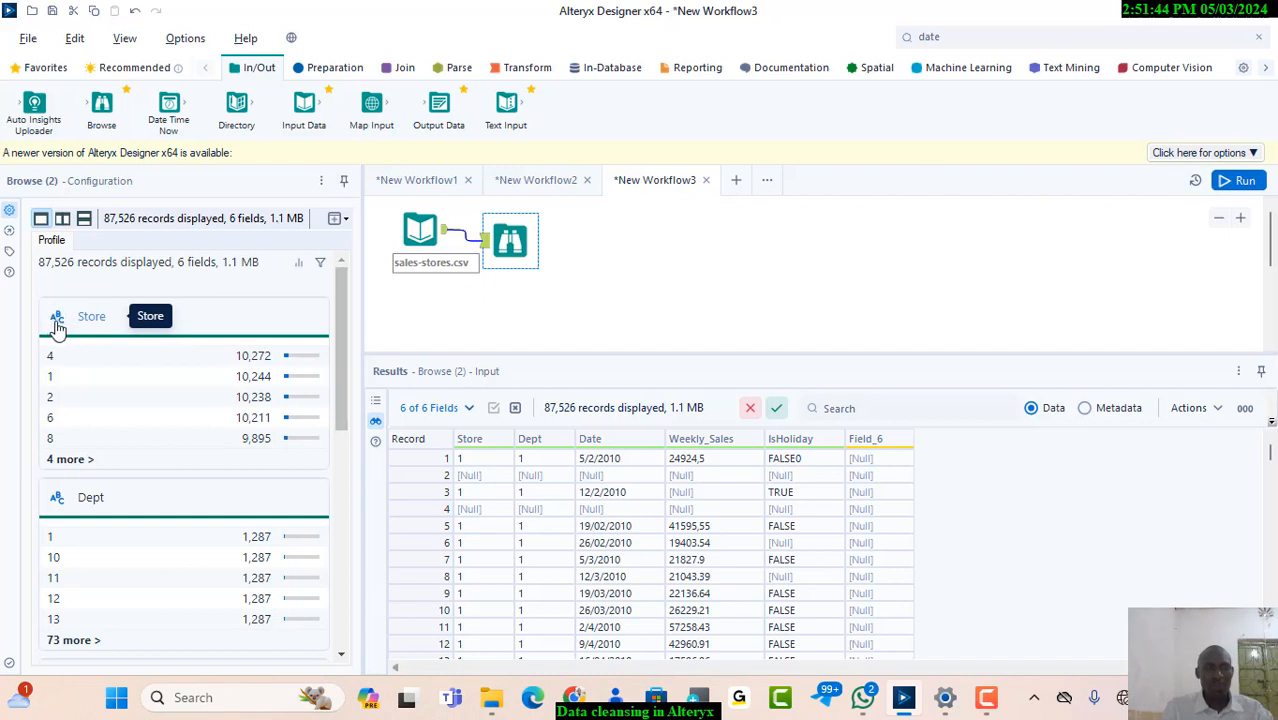
# Magnify the Browse results to examine the values in the Date, Weekly_Sales, IsHoliday and Field_6 columns
pyautogui.hotkey('ctrl', '+')
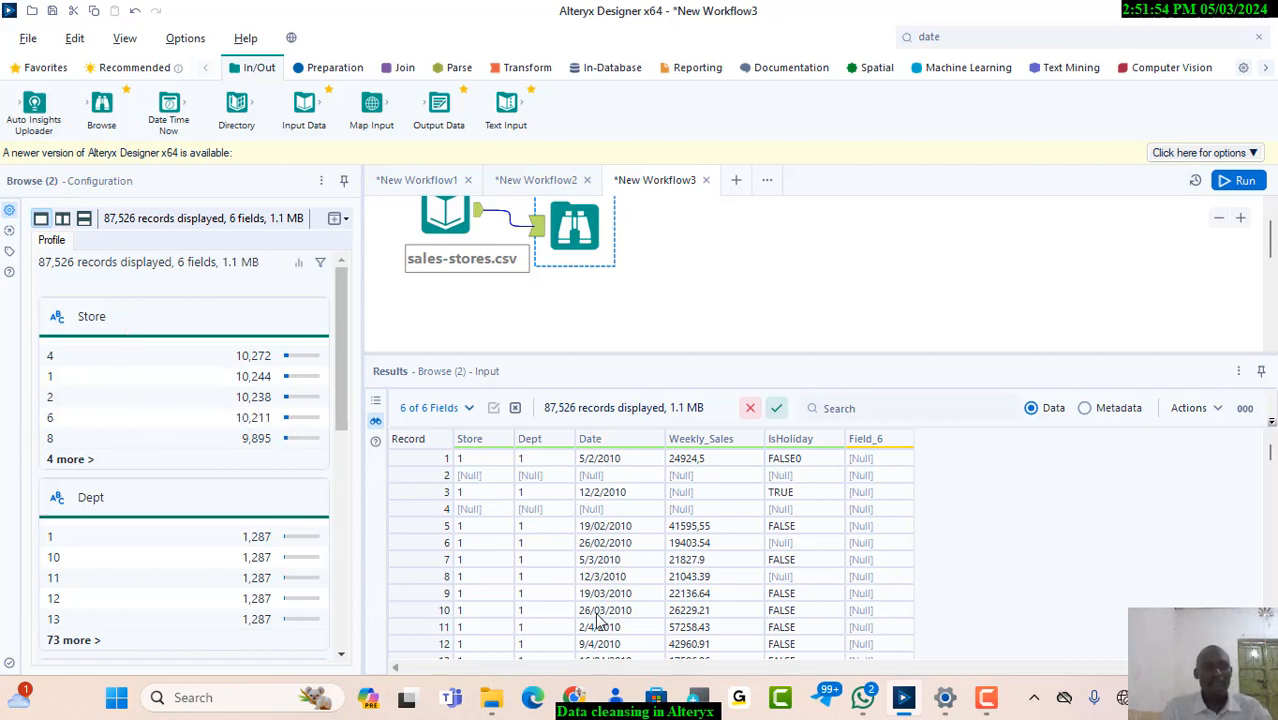
pyautogui.click(696, 692)
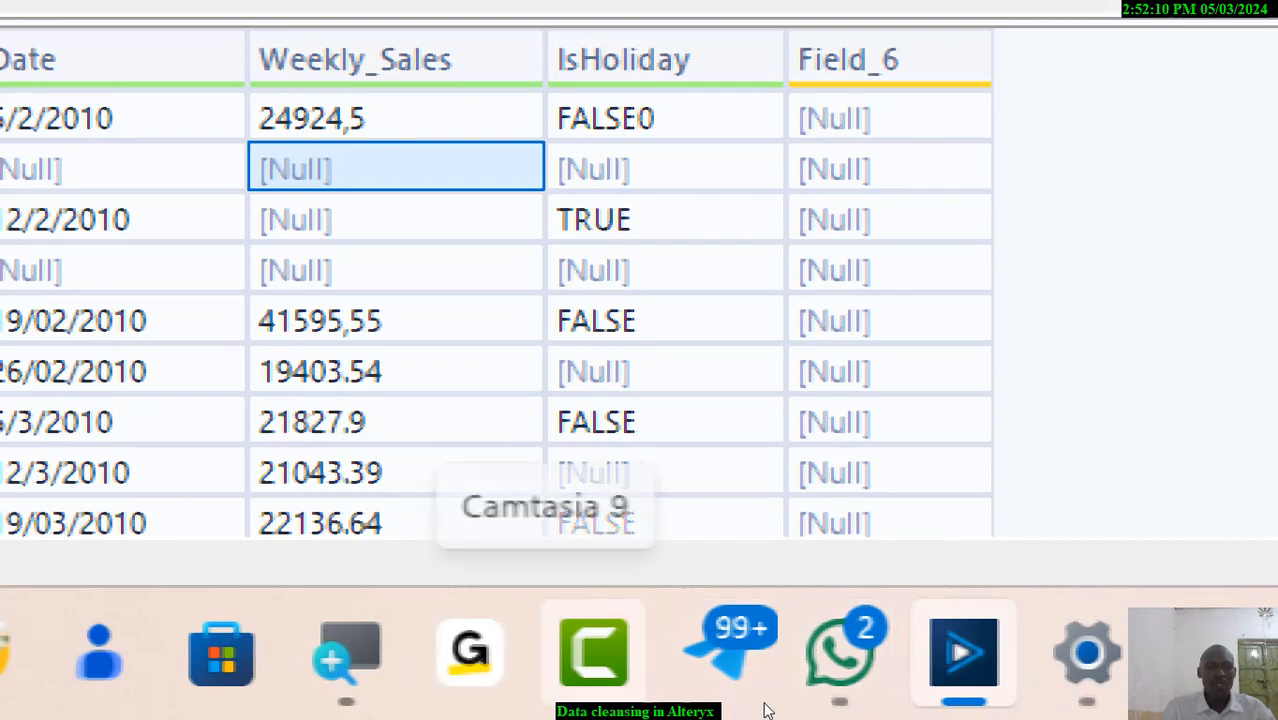
pyautogui.click(693, 702)
pyautogui.click(693, 702)
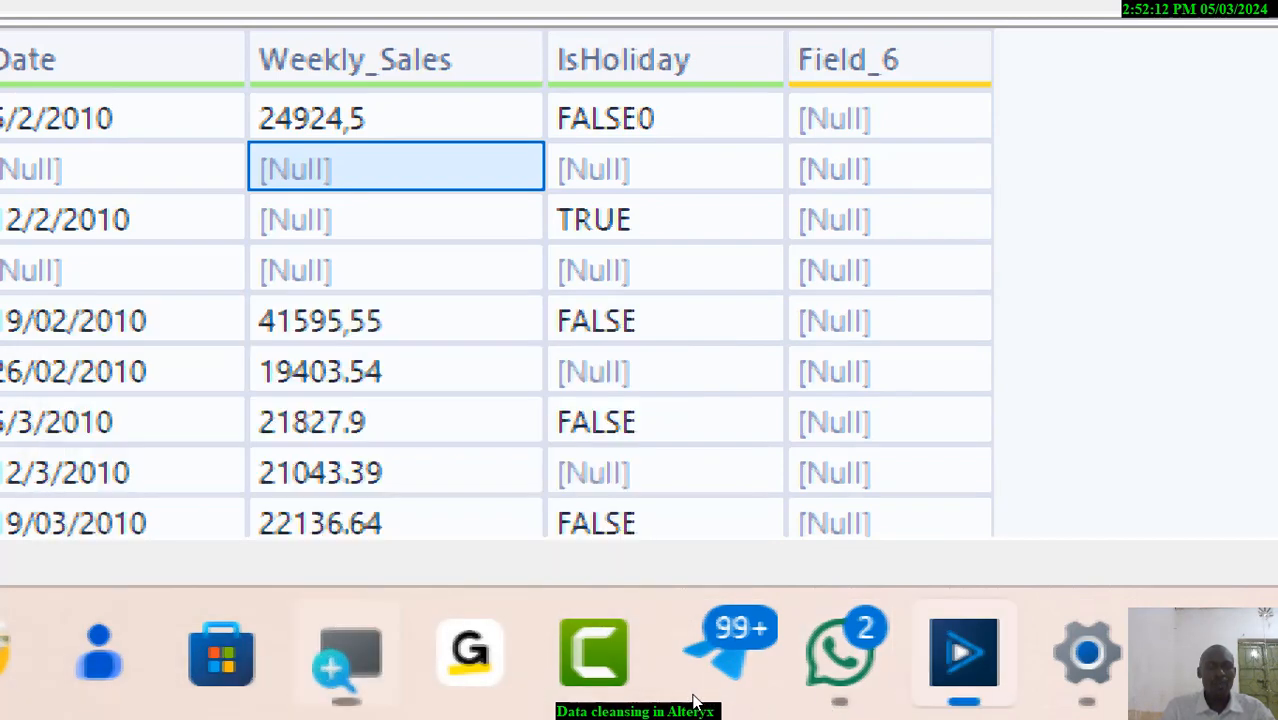
pyautogui.click(693, 702)
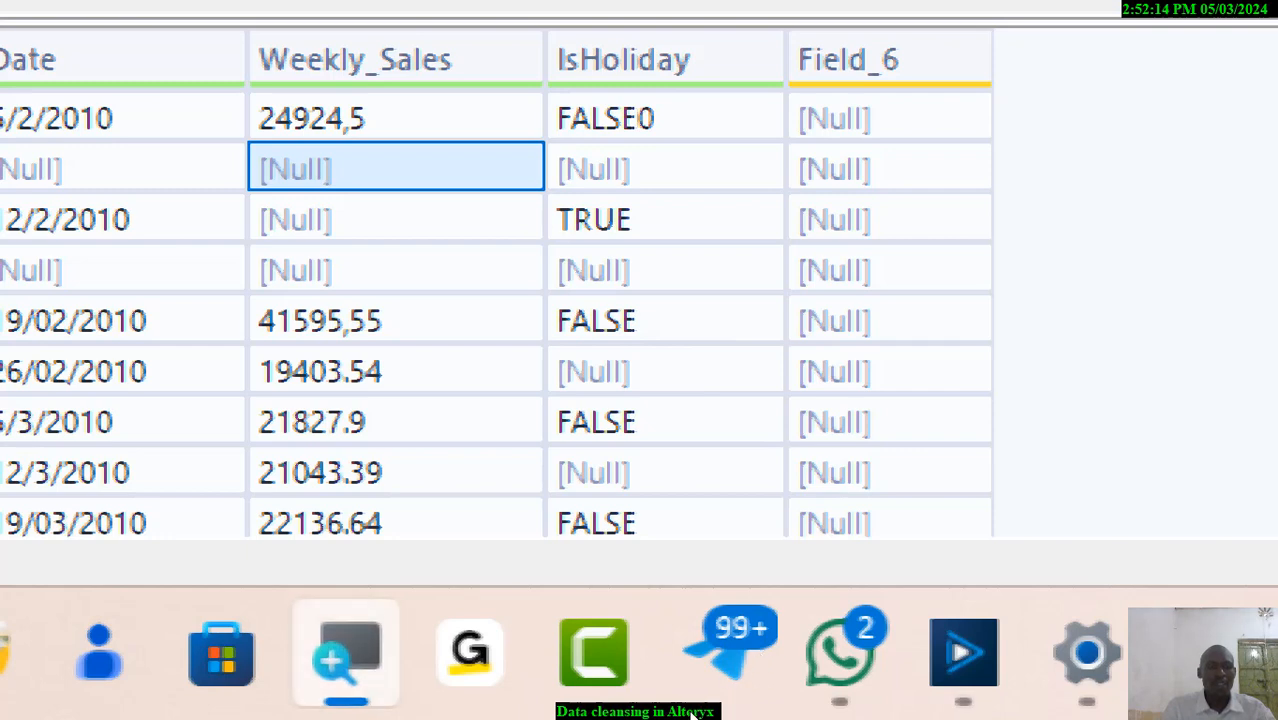
# Close Magnifier and return from the Weekly_Sales profile to the profile overview of all fields
pyautogui.moveTo(691, 715)
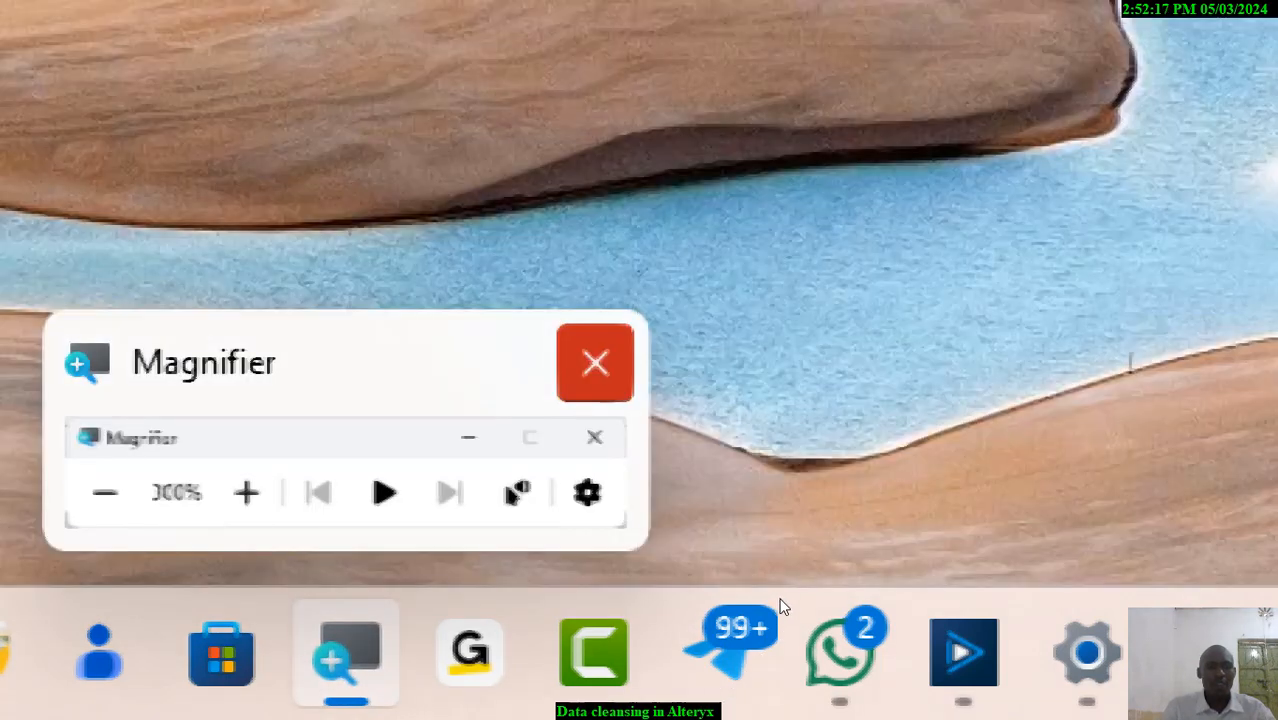
pyautogui.click(595, 360)
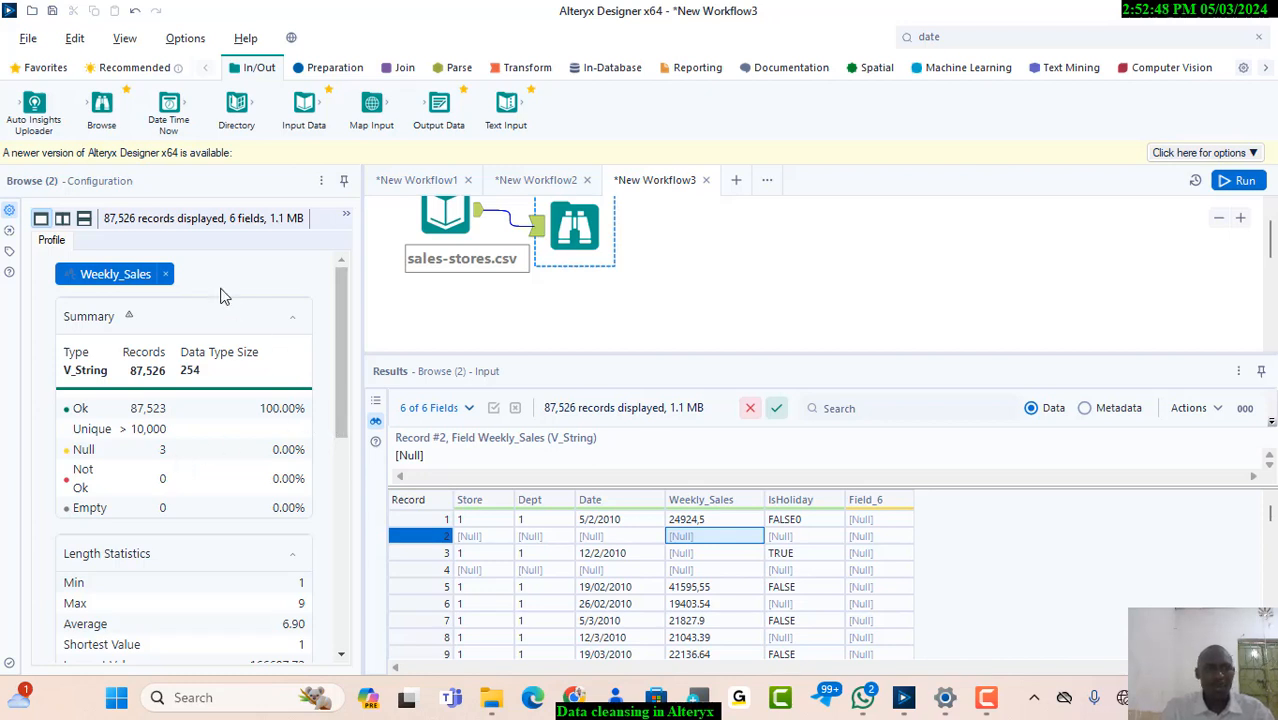
pyautogui.click(166, 274)
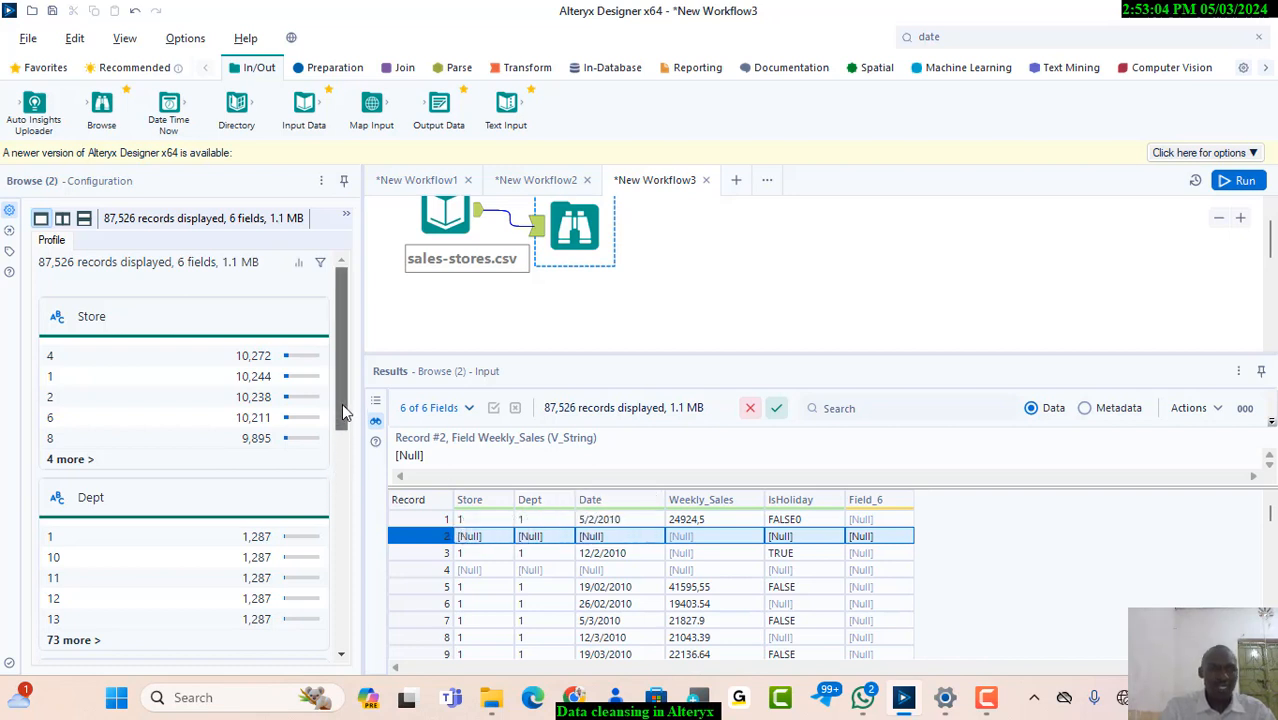
pyautogui.moveTo(341, 417); pyautogui.dragTo(312, 340)
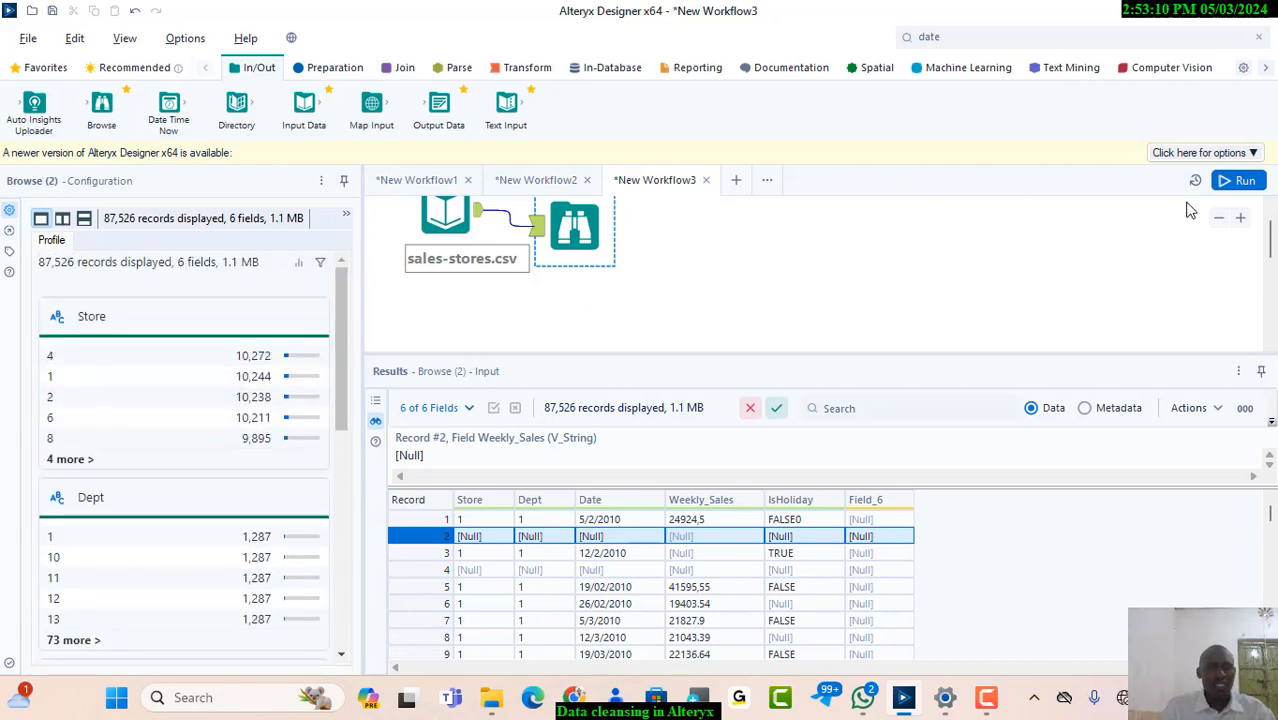
# Delete the Browse tool and connect a Data Cleansing tool to the sales-stores.csv input in its place
pyautogui.moveTo(1270, 248); pyautogui.dragTo(1270, 230)
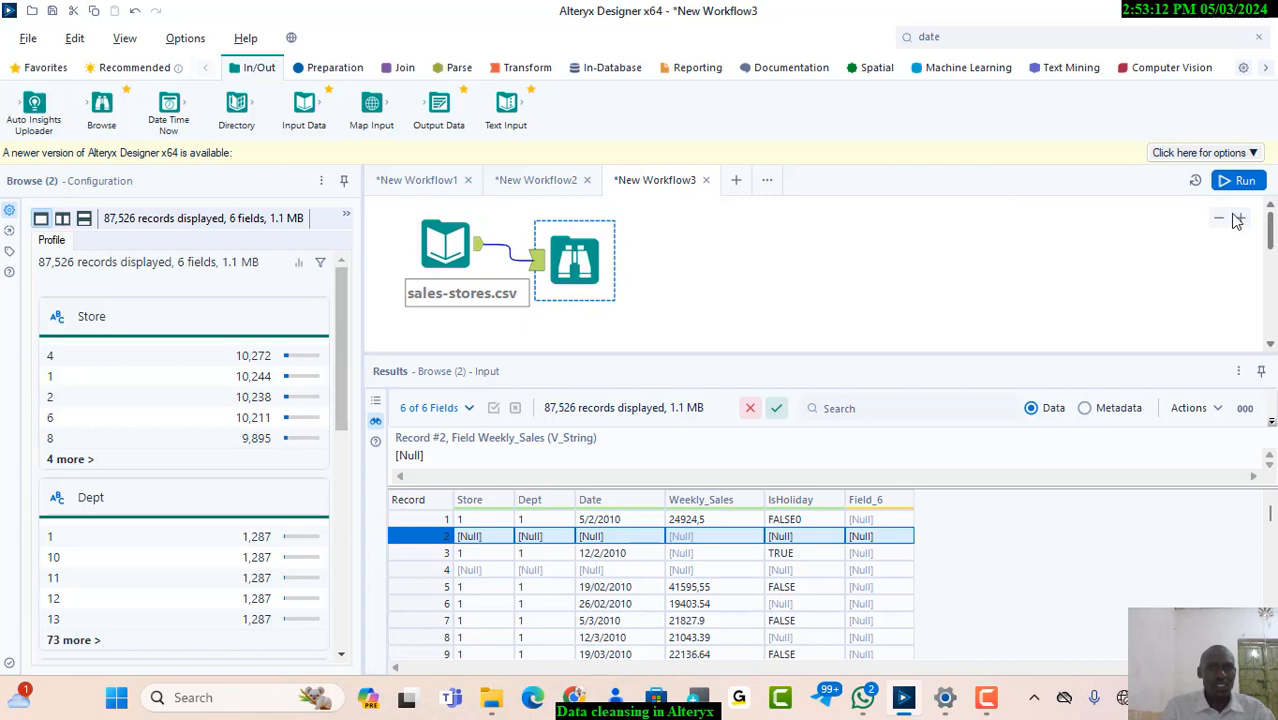
pyautogui.rightClick(581, 256)
pyautogui.click(610, 312)
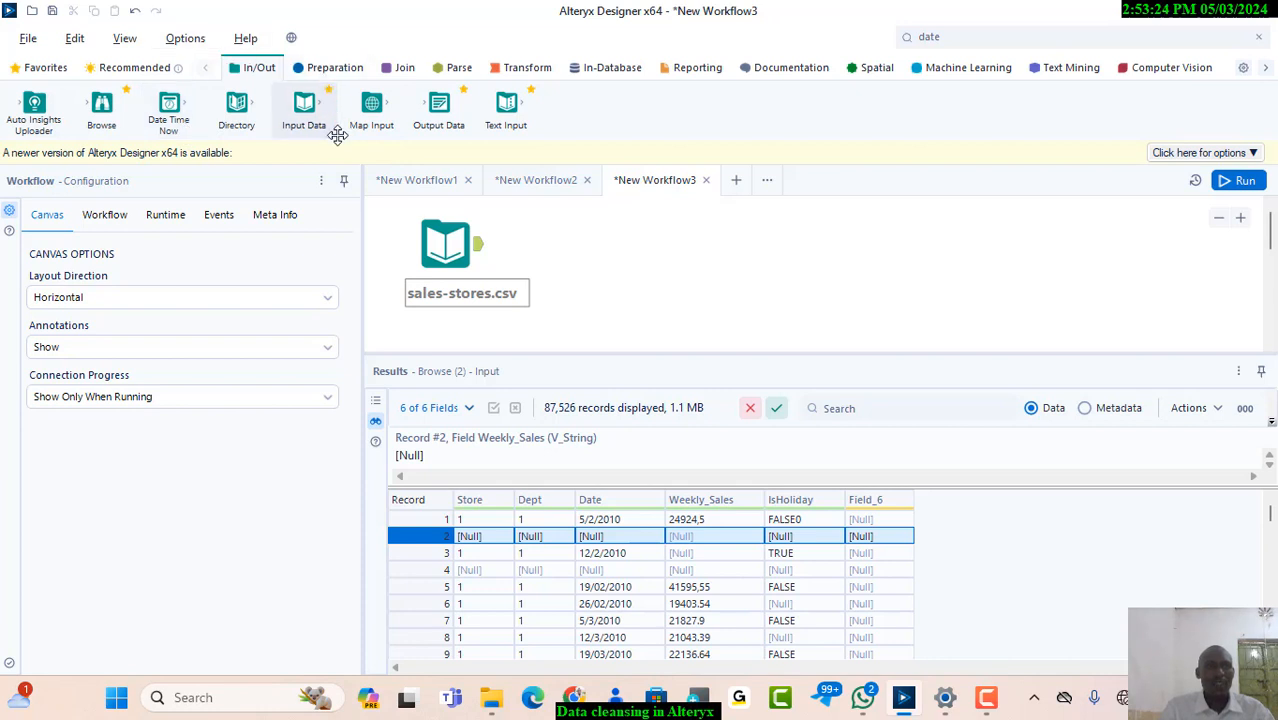
pyautogui.click(335, 68)
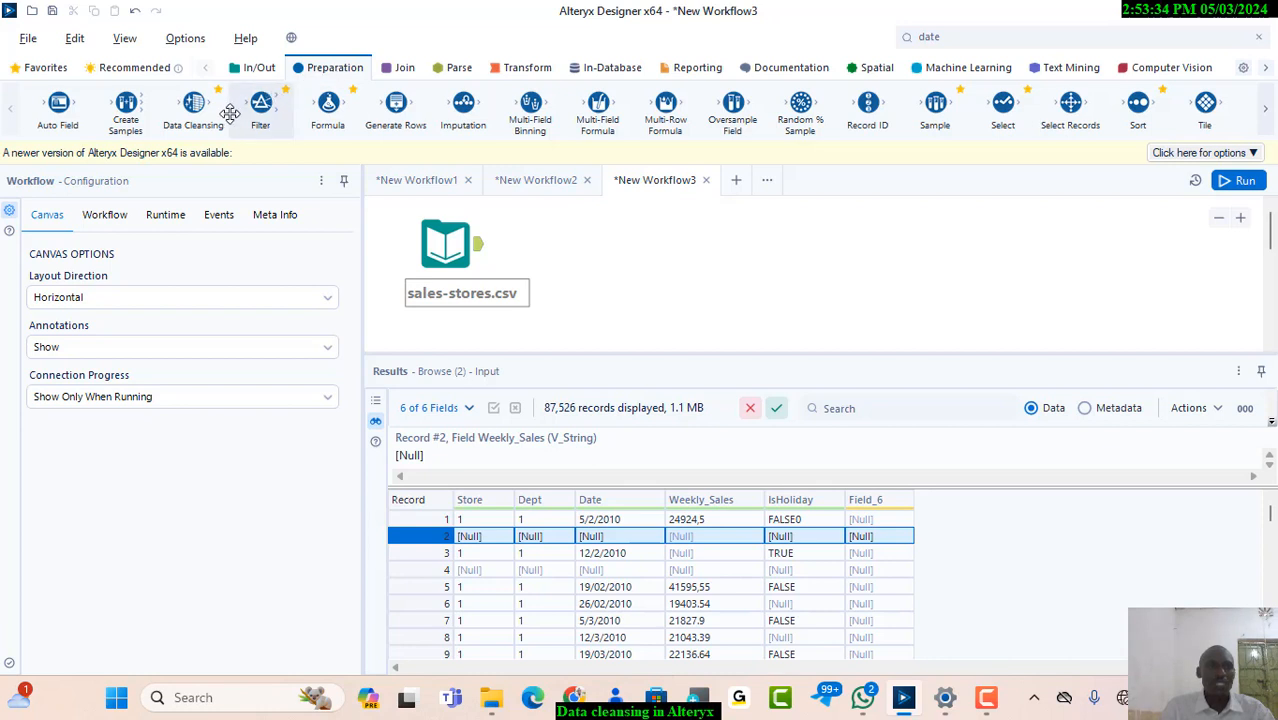
pyautogui.moveTo(197, 121); pyautogui.dragTo(541, 246)
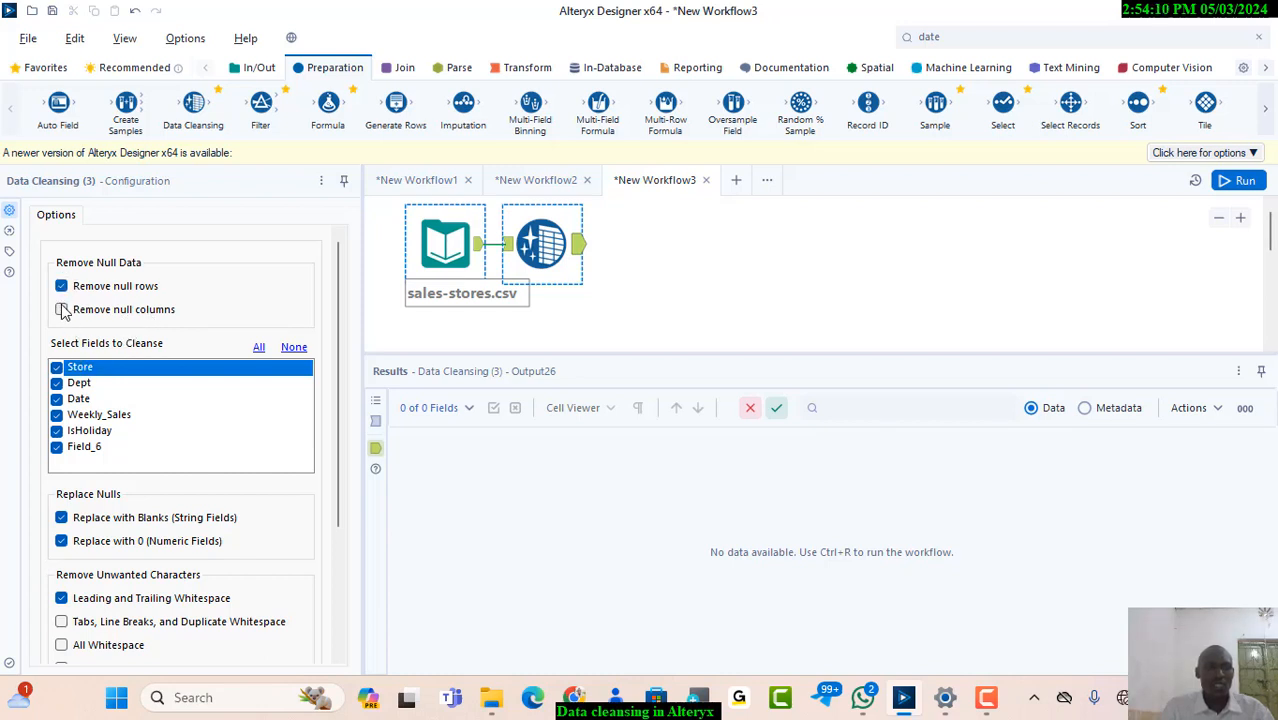
# Set Data Cleansing to remove null rows and columns without replacing nulls with blanks or 0, and run the workflow to view its output
pyautogui.click(61, 310)
pyautogui.click(61, 541)
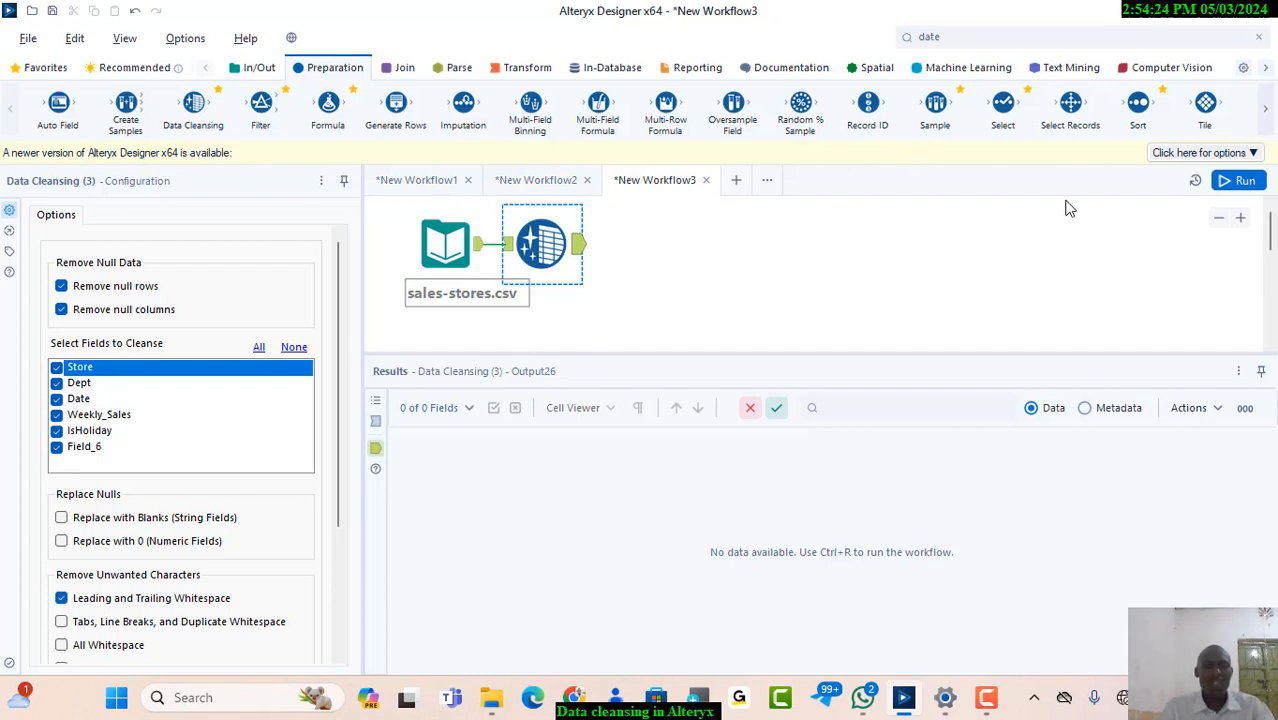
pyautogui.hotkey('ctrl', 'r')
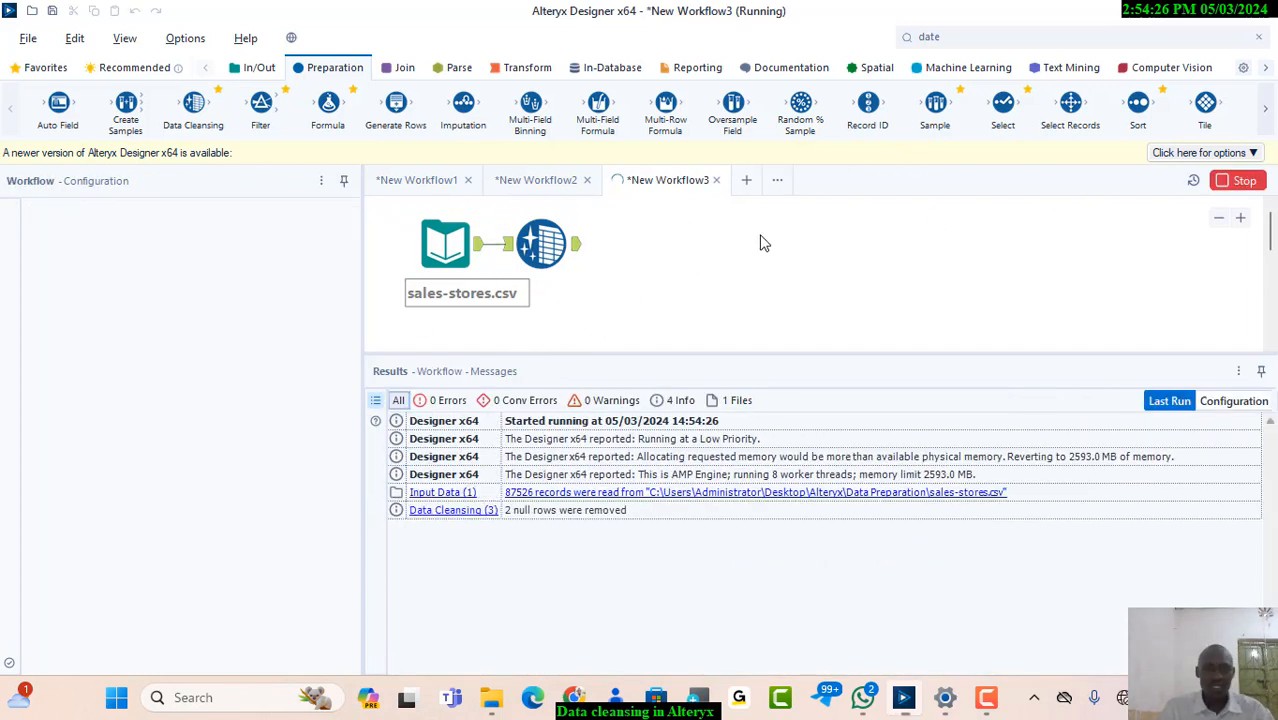
pyautogui.click(577, 246)
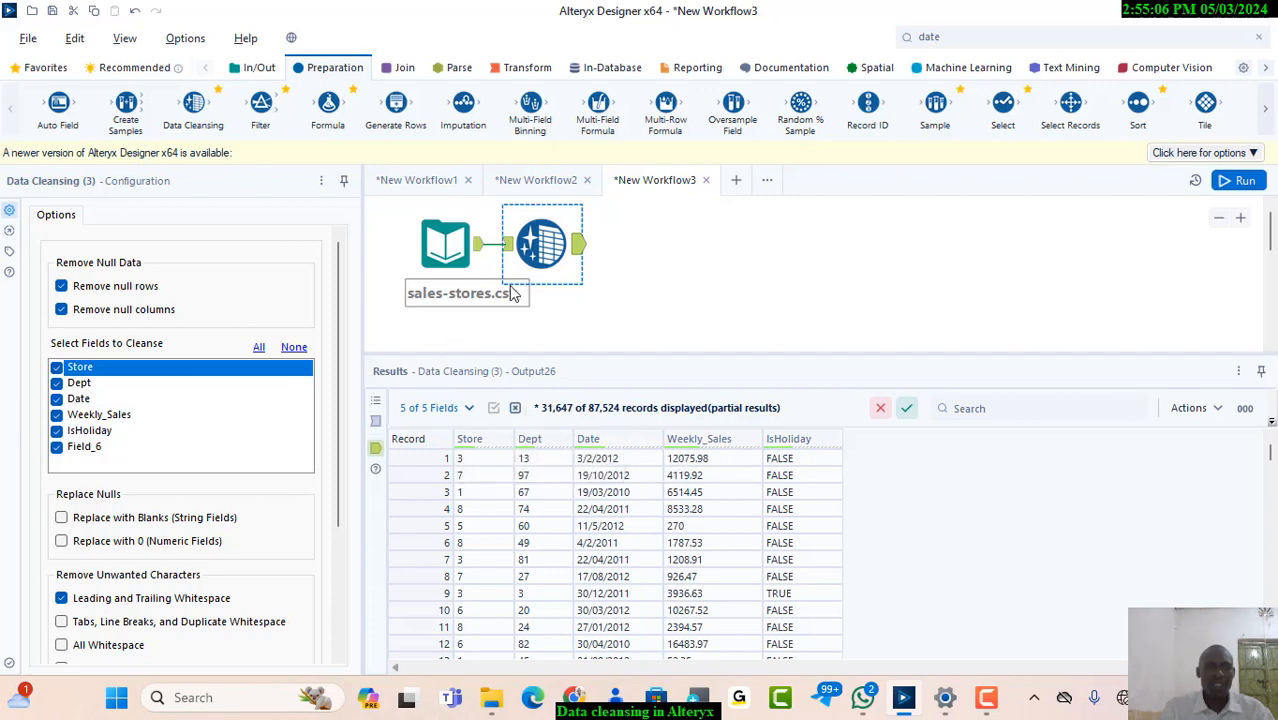
# Connect a Browse tool to the Data Cleansing output and run the workflow
pyautogui.click(258, 67)
pyautogui.moveTo(105, 108); pyautogui.dragTo(653, 232)
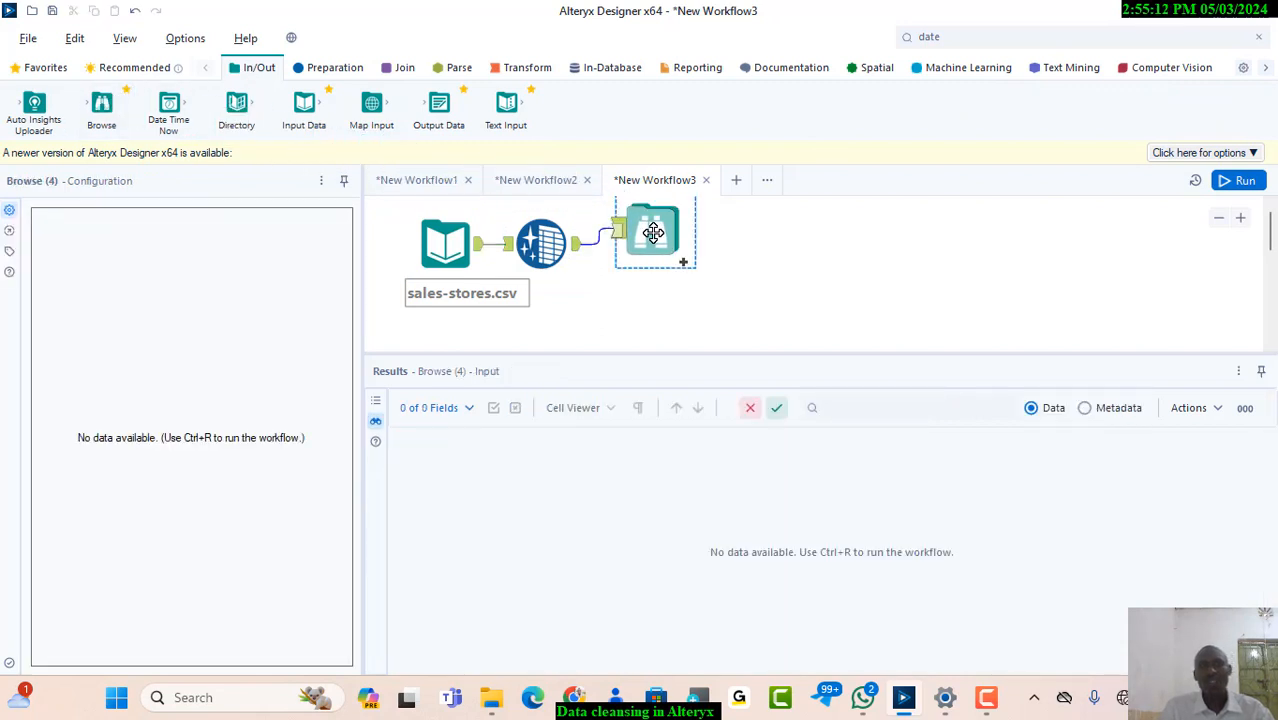
pyautogui.click(1241, 181)
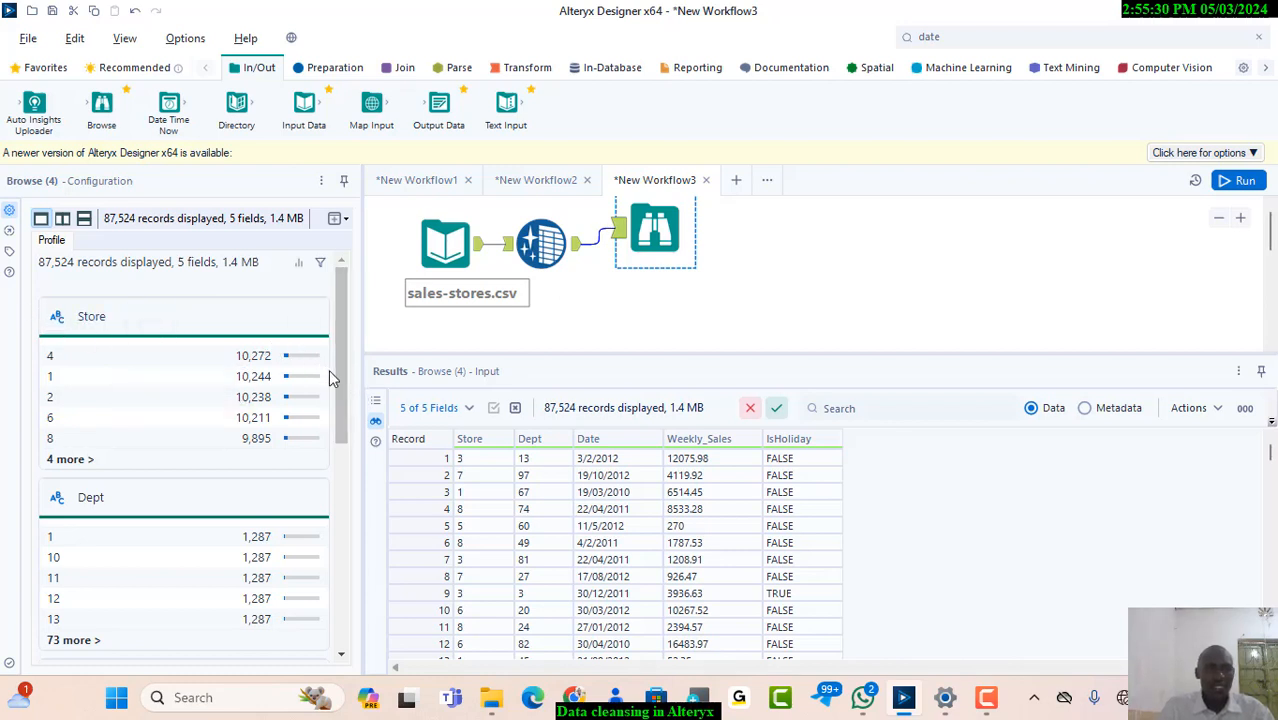
# Examine the Browse profiles of the Store, Dept and Date fields for null values in the cleansed data
pyautogui.moveTo(340, 388); pyautogui.dragTo(329, 304)
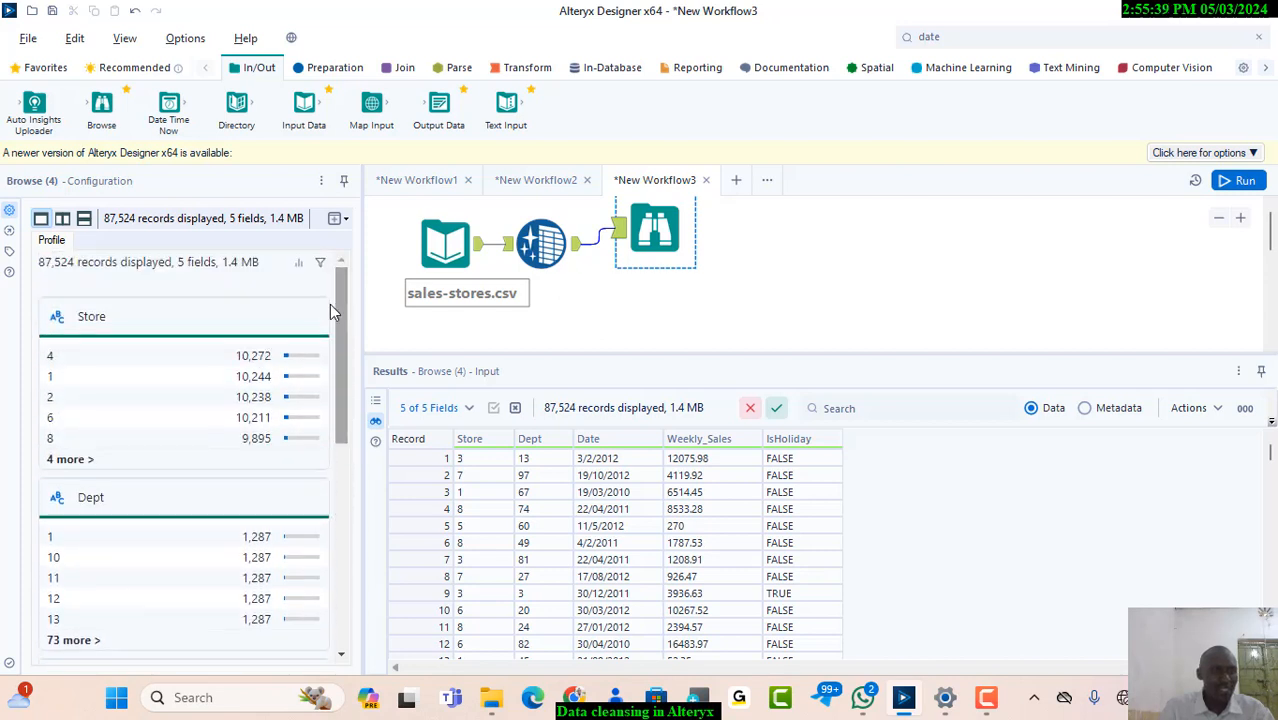
pyautogui.click(60, 327)
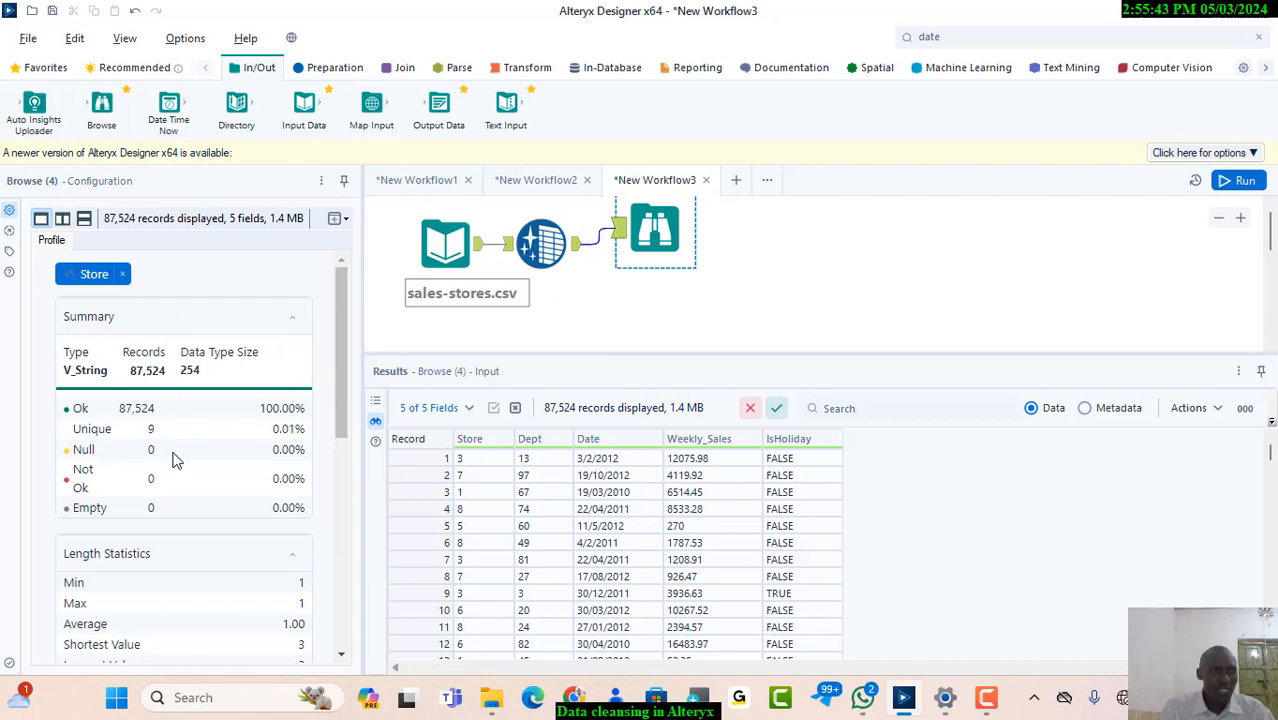
pyautogui.click(122, 274)
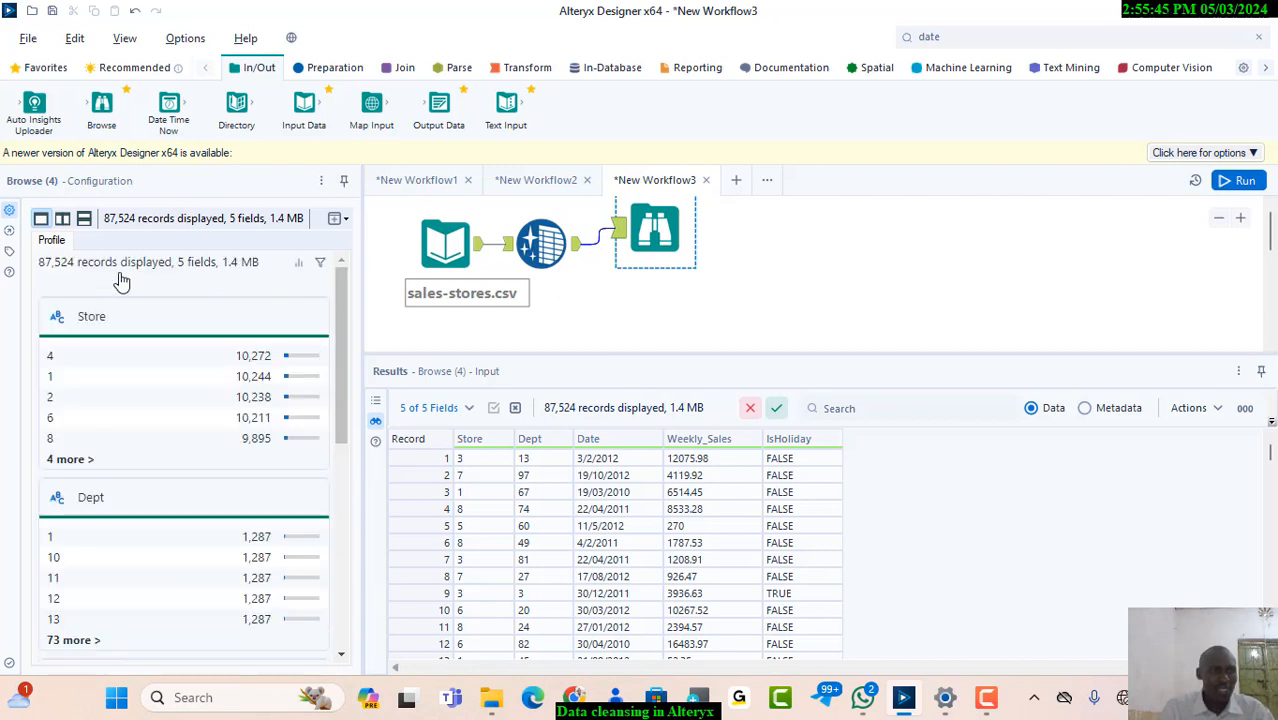
pyautogui.click(66, 500)
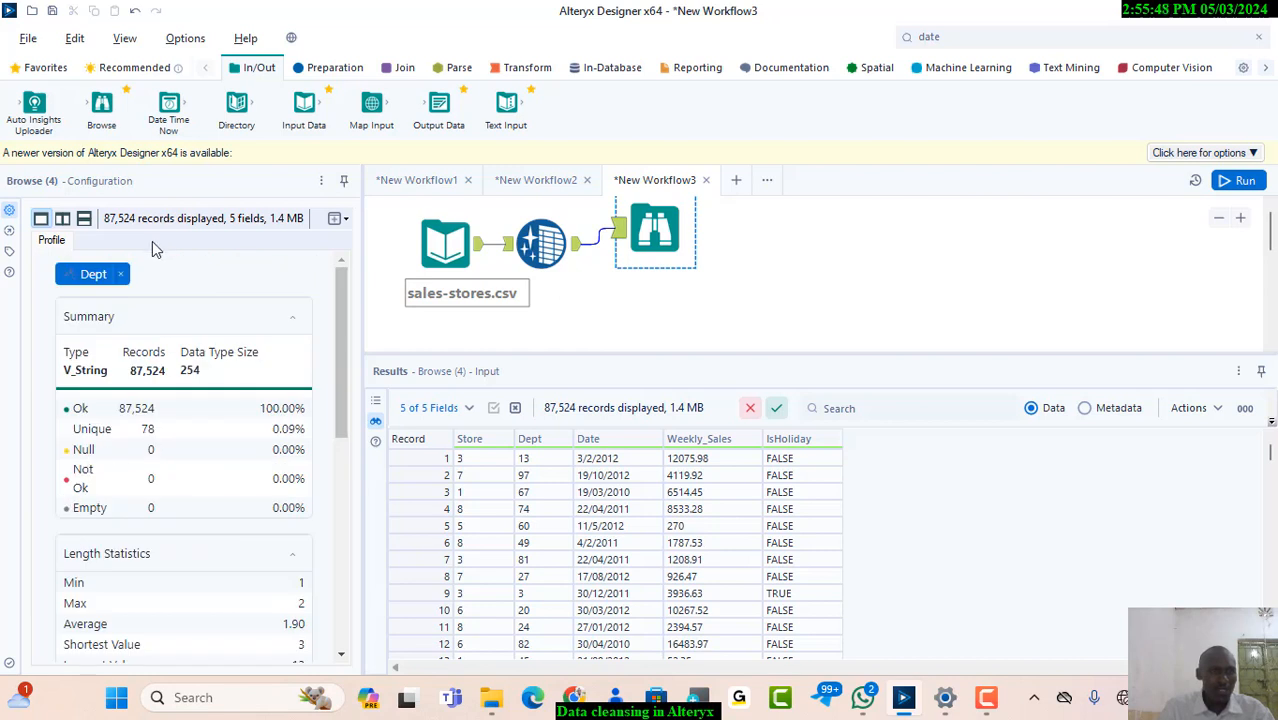
pyautogui.click(121, 274)
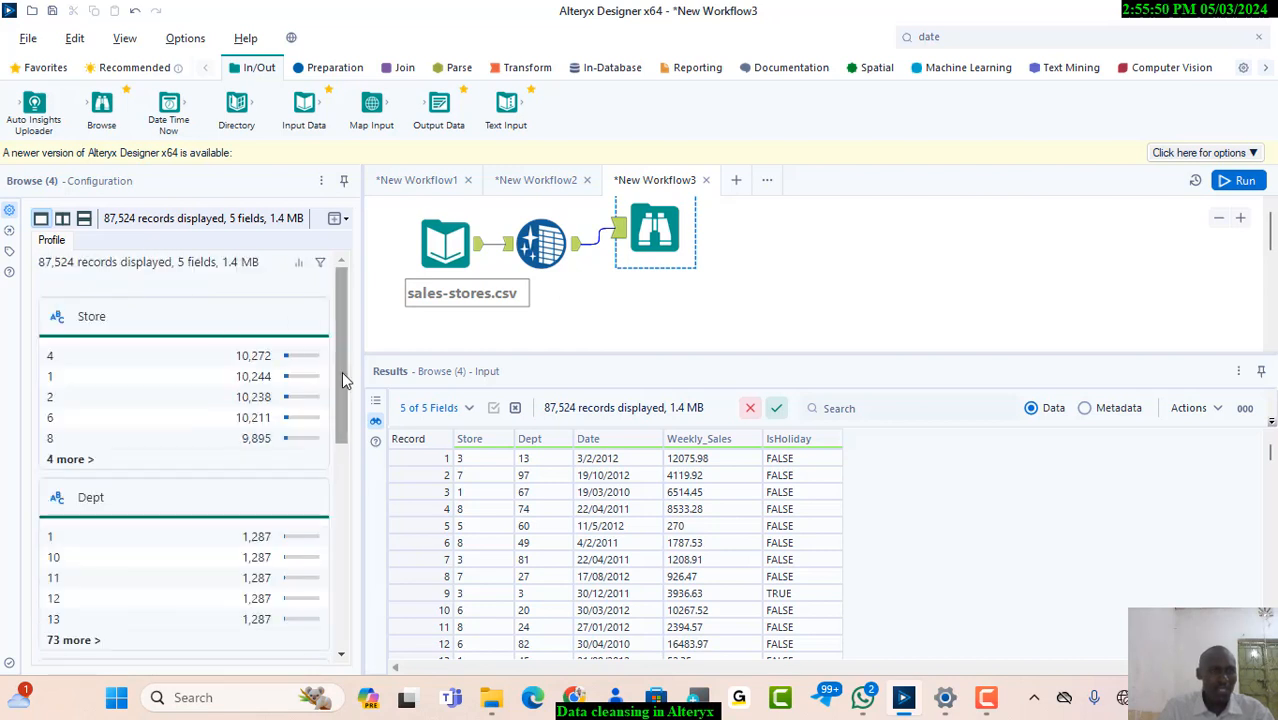
pyautogui.moveTo(341, 371); pyautogui.dragTo(343, 495)
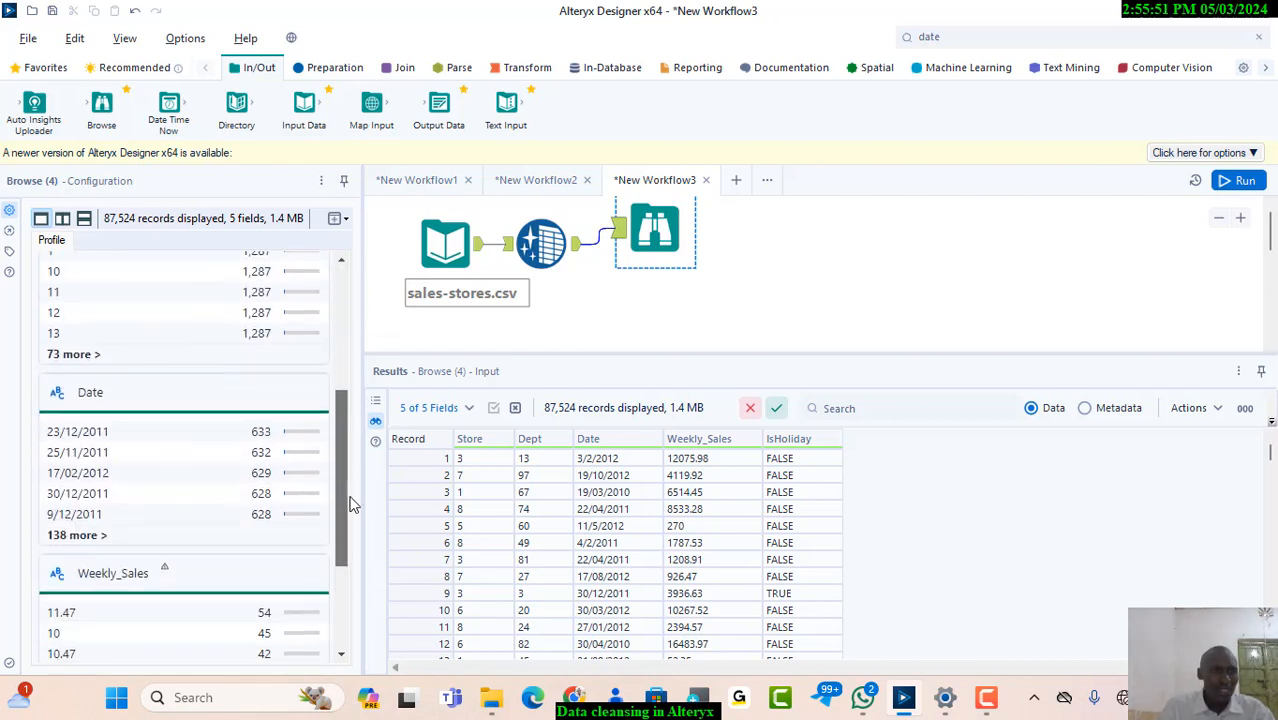
pyautogui.click(52, 398)
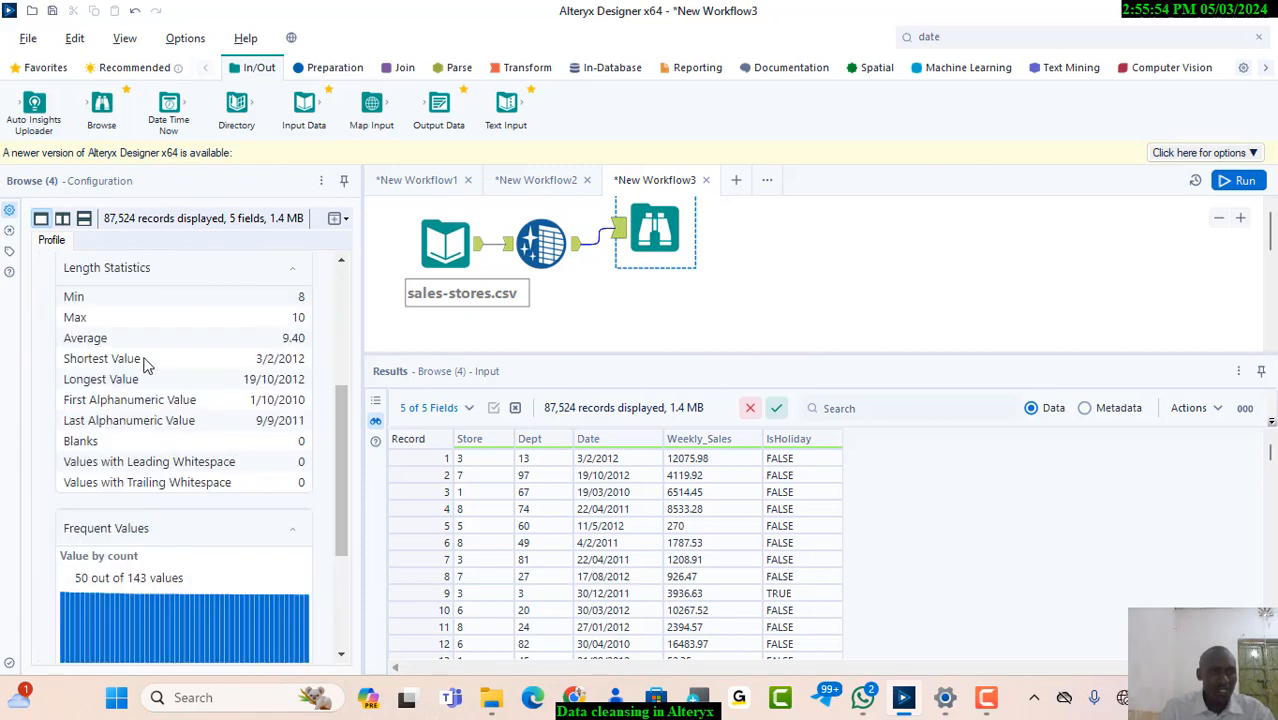
pyautogui.moveTo(339, 433); pyautogui.dragTo(327, 305)
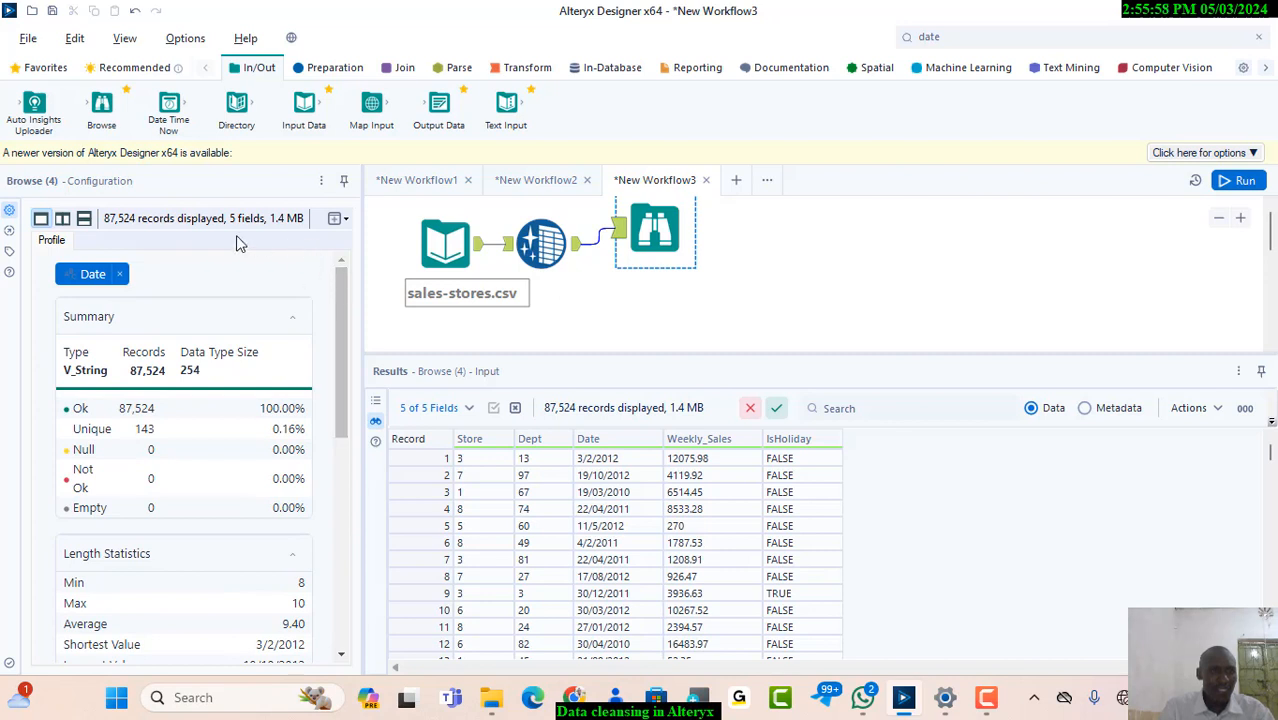
pyautogui.click(120, 273)
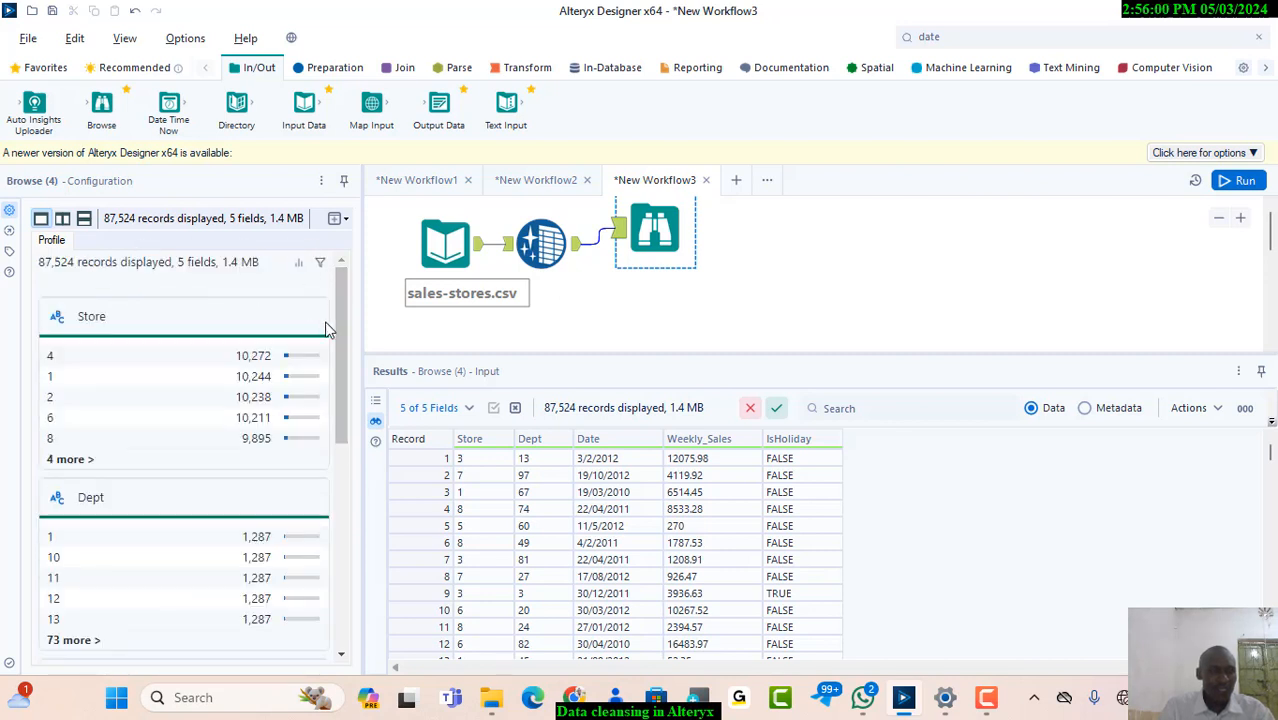
# Examine the Browse profiles of the Weekly_Sales and IsHoliday fields for remaining nulls and irregular values
pyautogui.moveTo(344, 355); pyautogui.dragTo(357, 519)
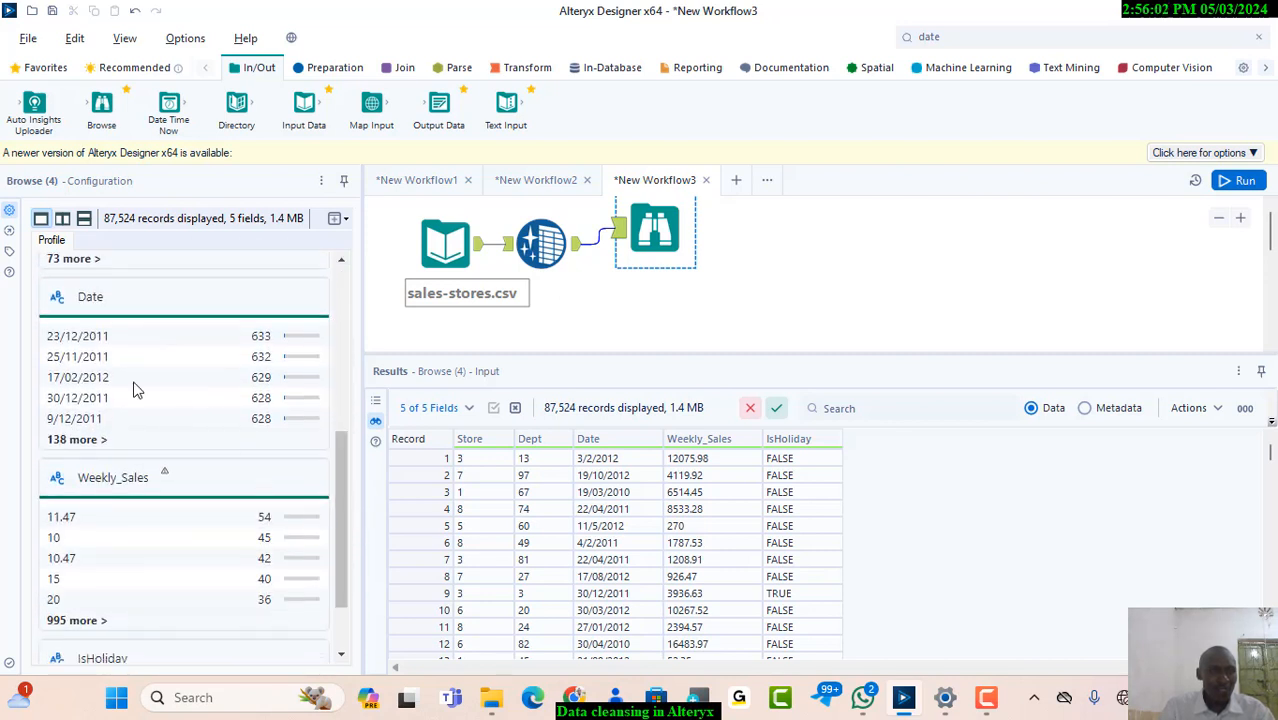
pyautogui.click(64, 484)
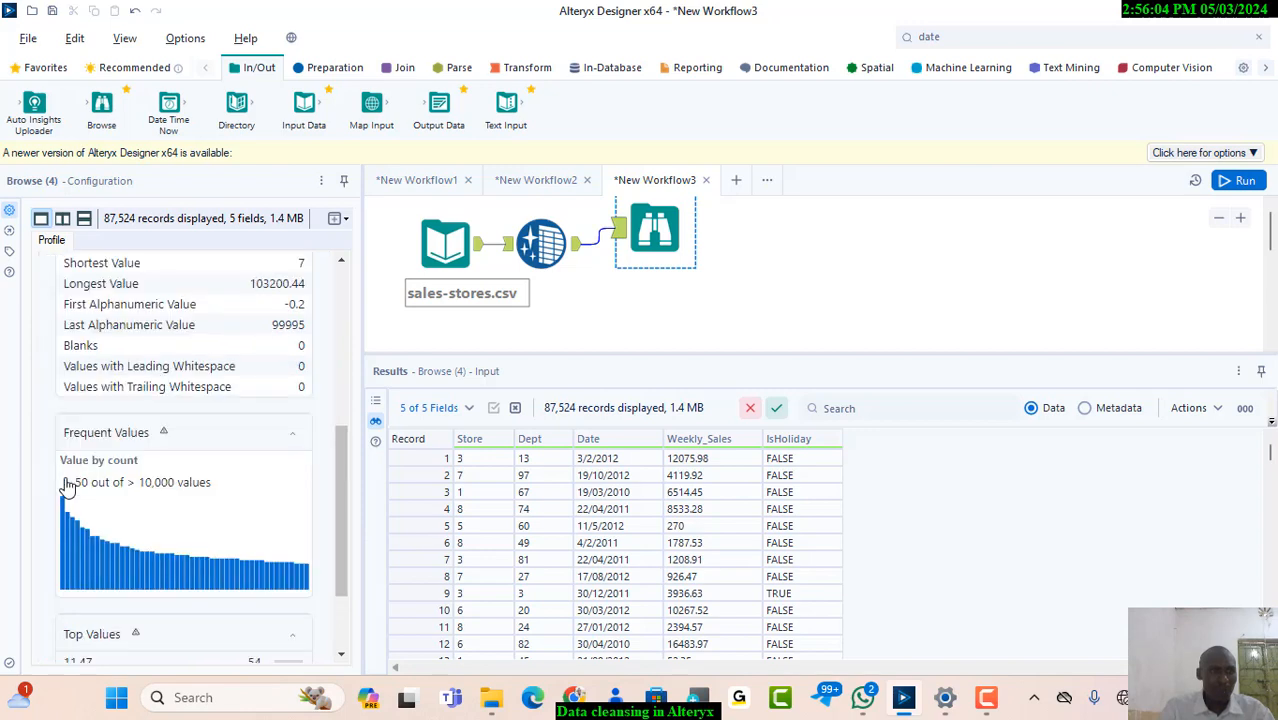
pyautogui.moveTo(355, 452); pyautogui.dragTo(353, 320)
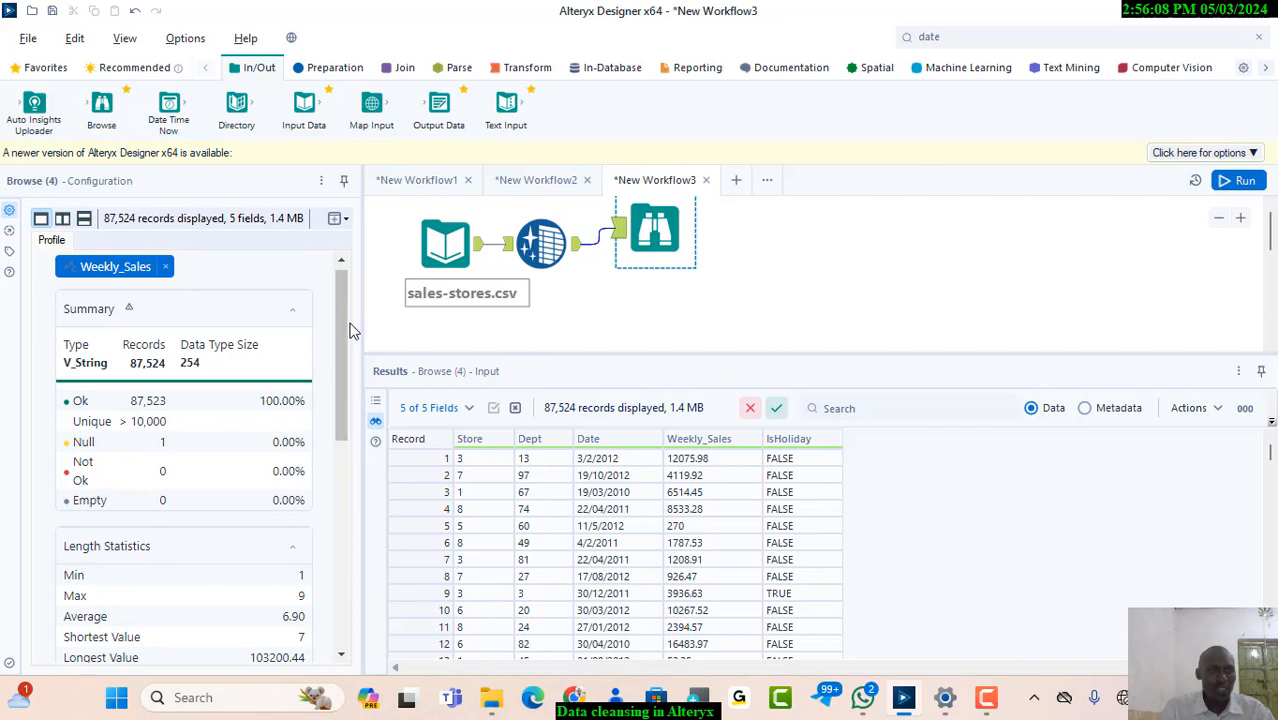
pyautogui.scroll(-1, 343, 405)
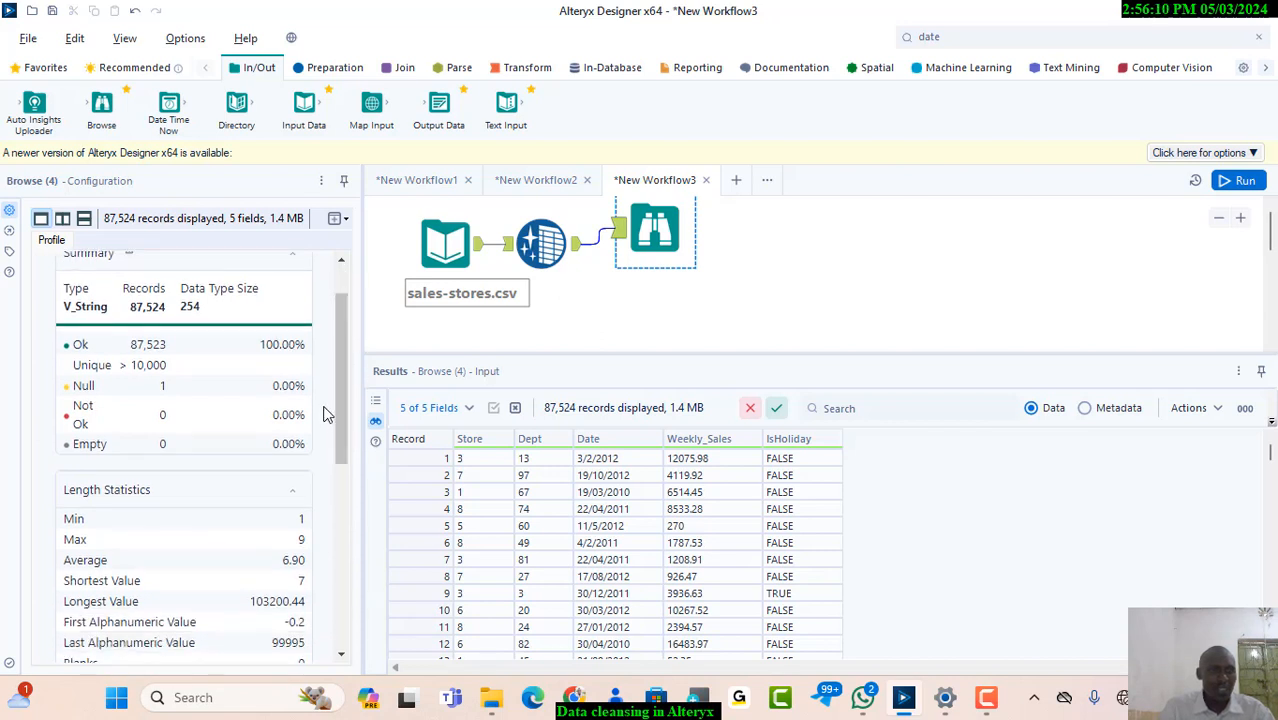
pyautogui.scroll(1, 343, 409)
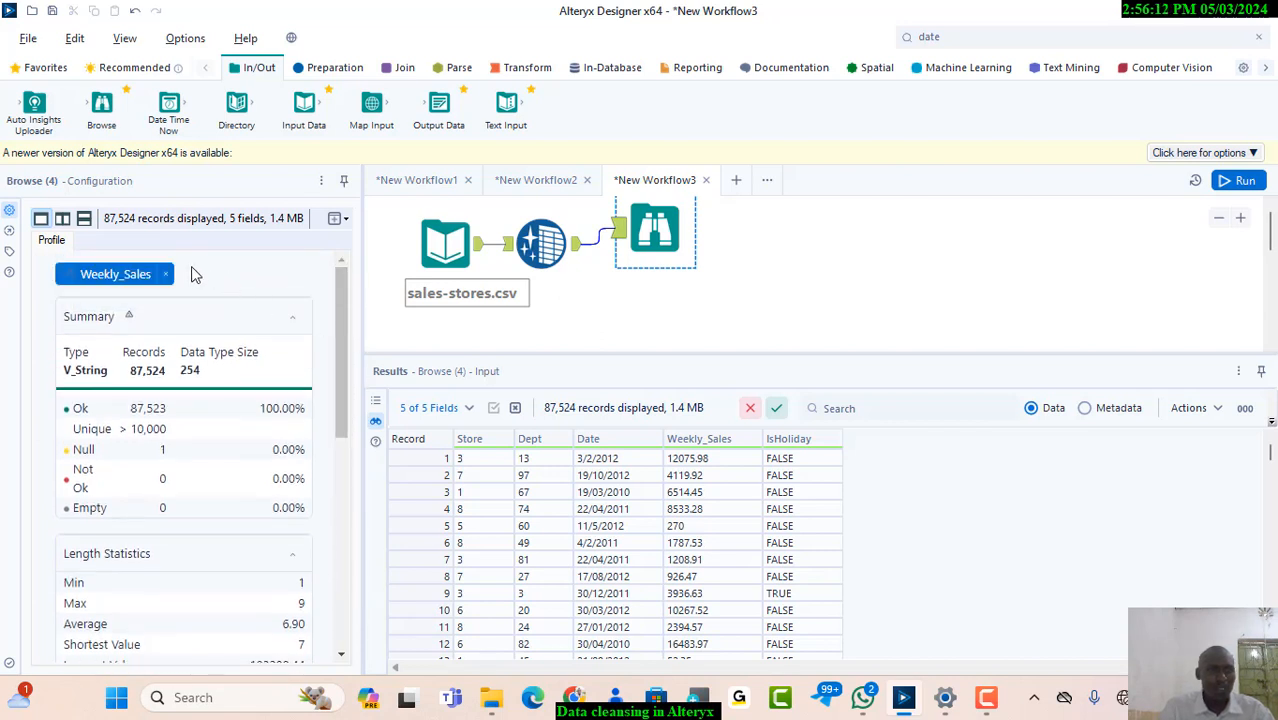
pyautogui.click(166, 274)
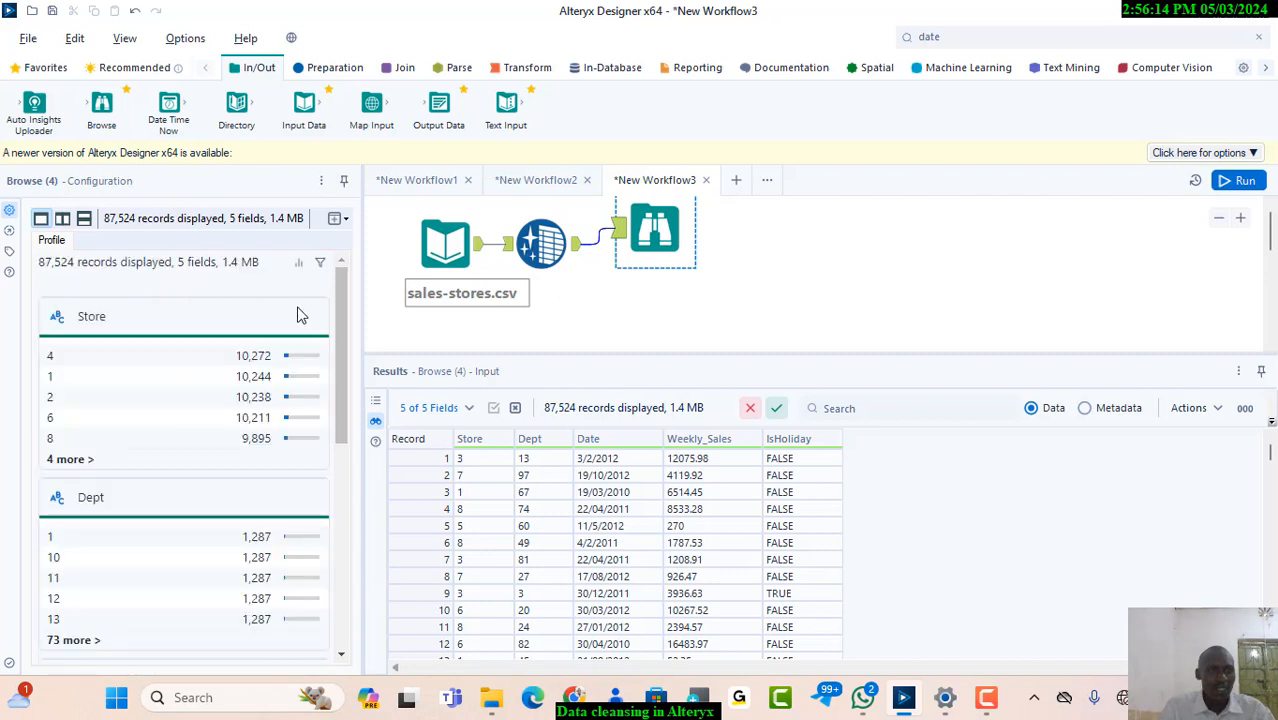
pyautogui.moveTo(341, 405); pyautogui.dragTo(343, 620)
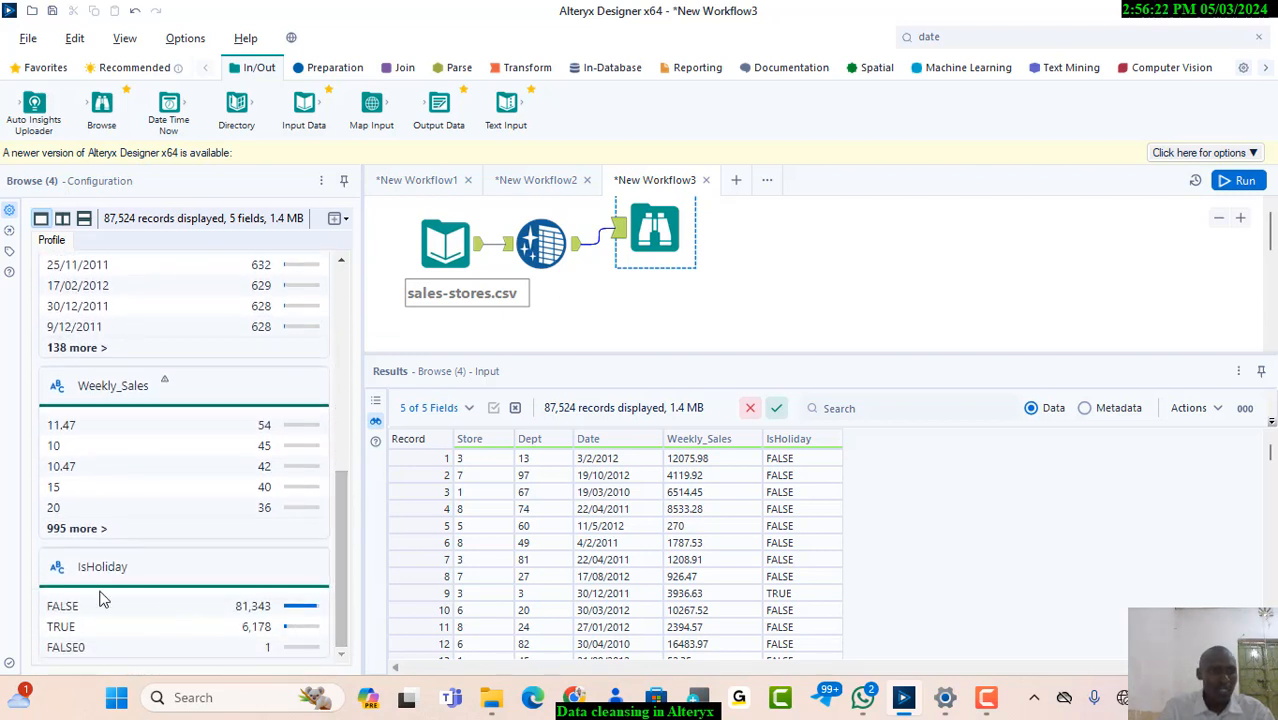
pyautogui.click(62, 577)
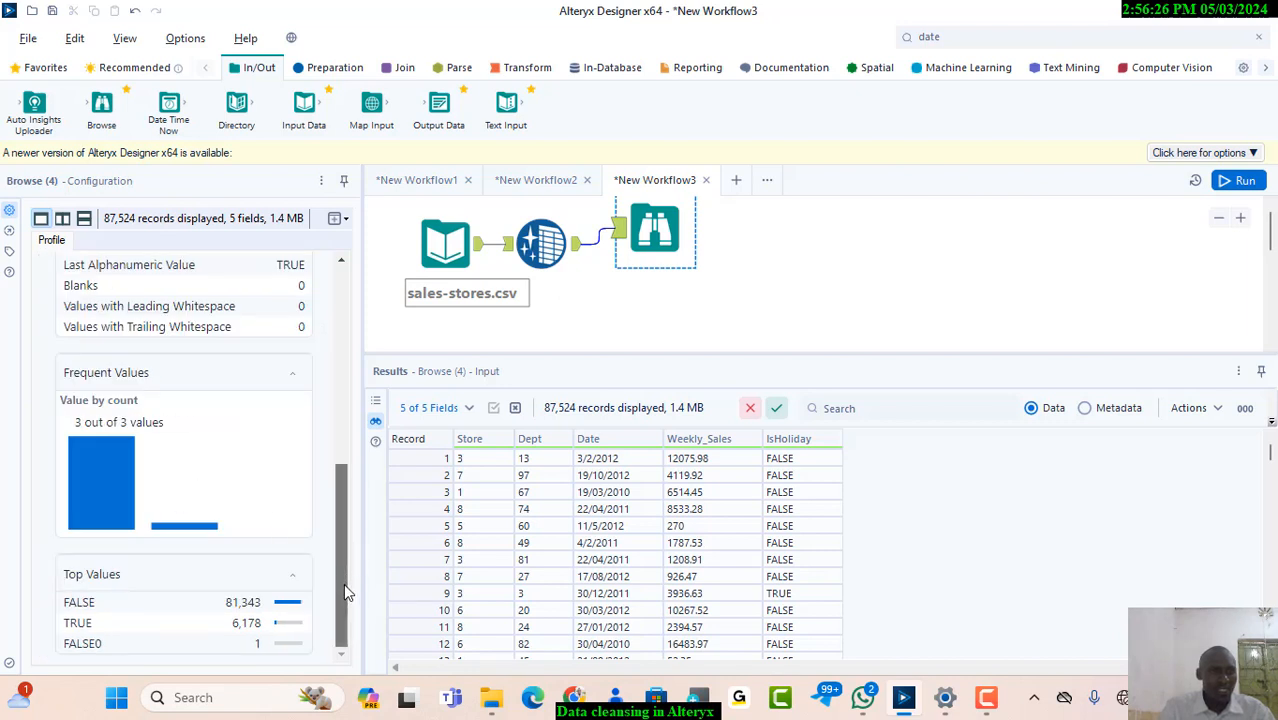
pyautogui.moveTo(343, 583)
pyautogui.mouseDown()
pyautogui.moveTo(334, 385)
pyautogui.moveTo(339, 597)
pyautogui.mouseUp()
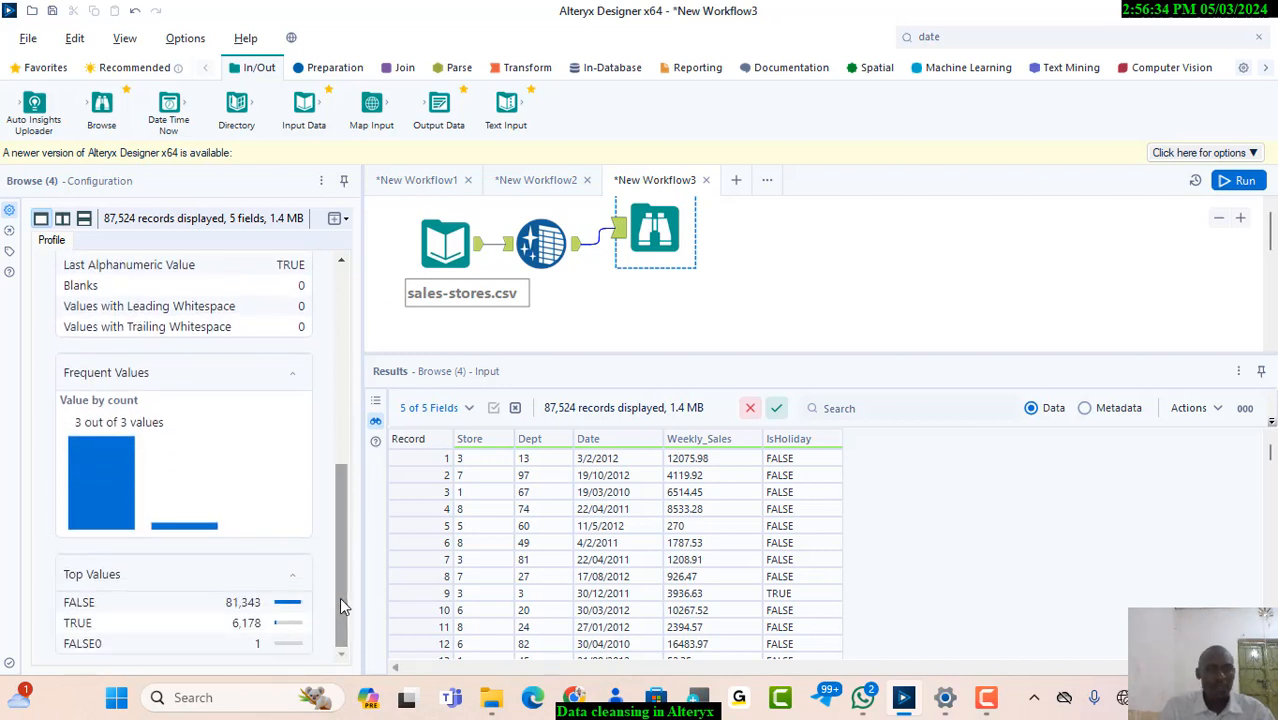
# Delete the Browse tool connected to the Data Cleansing output
pyautogui.click(797, 308)
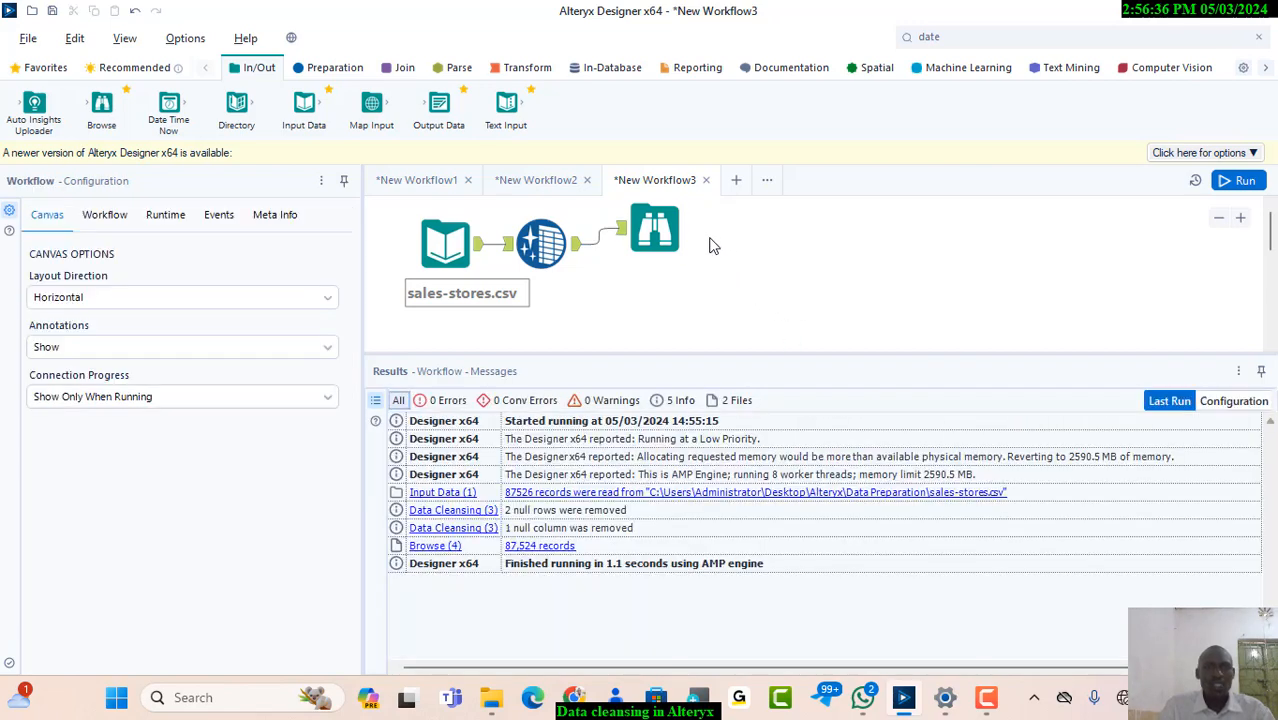
pyautogui.rightClick(647, 232)
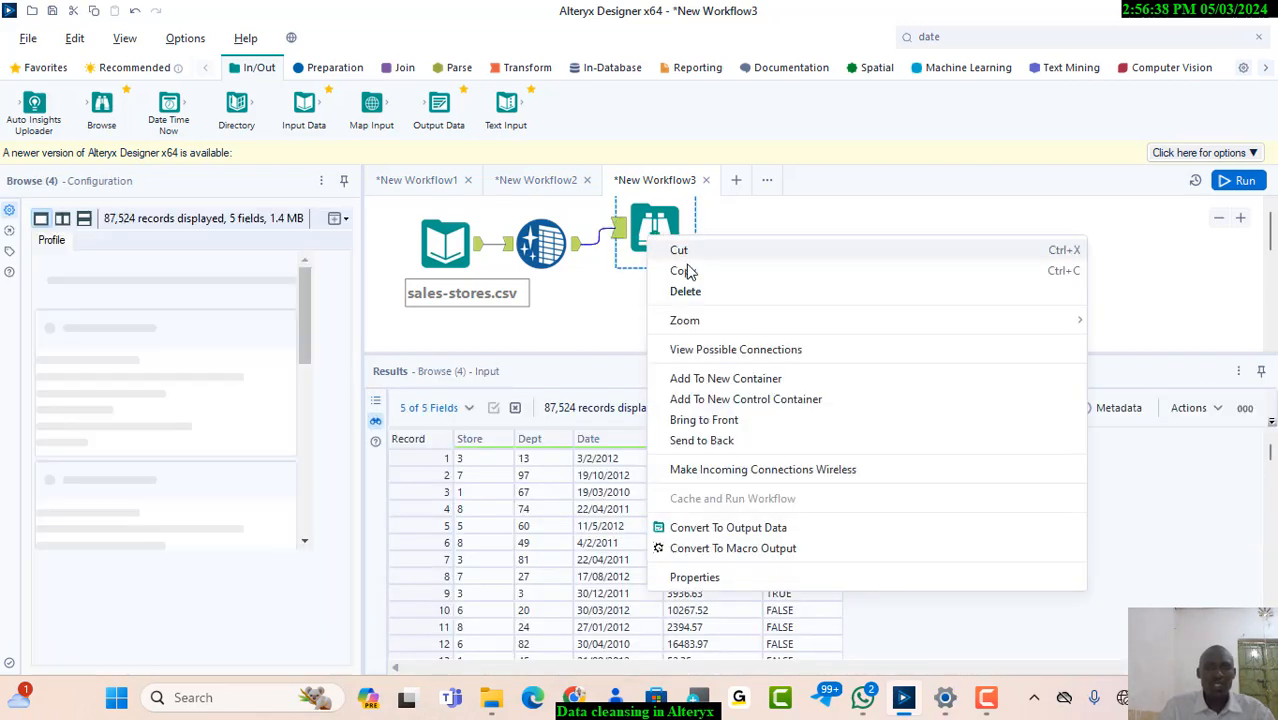
pyautogui.click(697, 294)
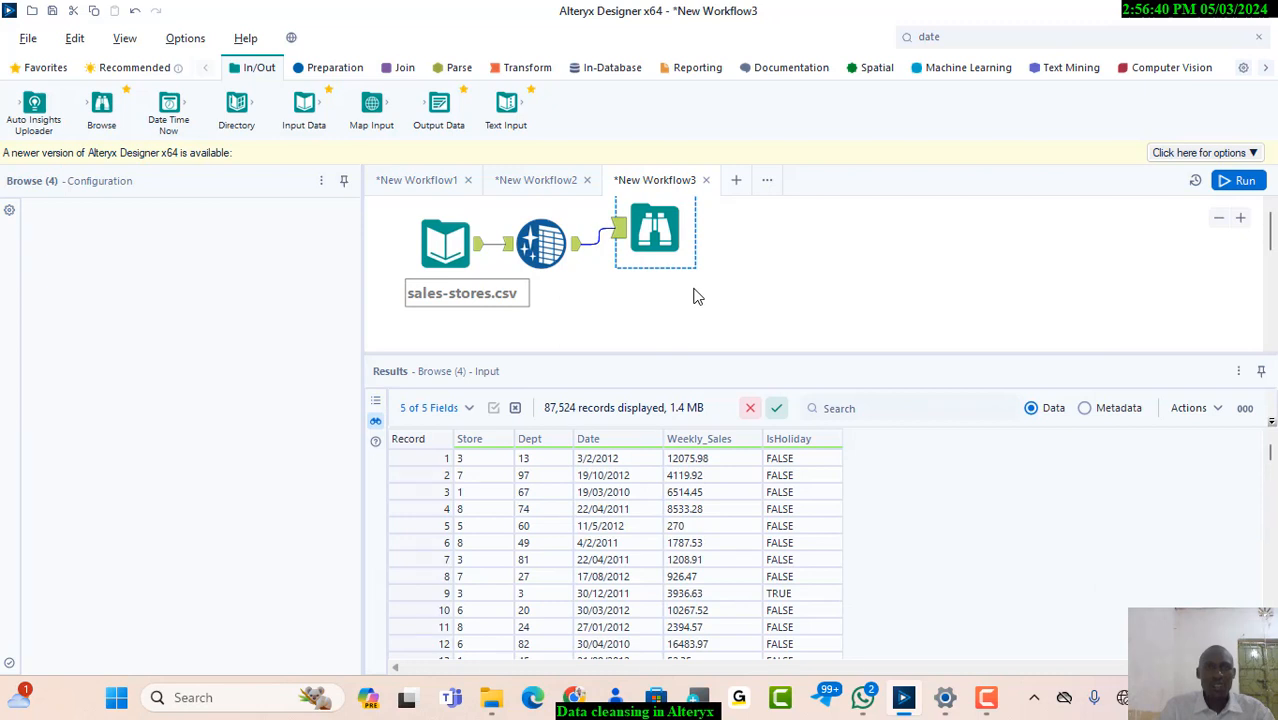
# Add a second Data Cleansing tool connected to the output of the existing Data Cleansing tool
pyautogui.click(476, 263)
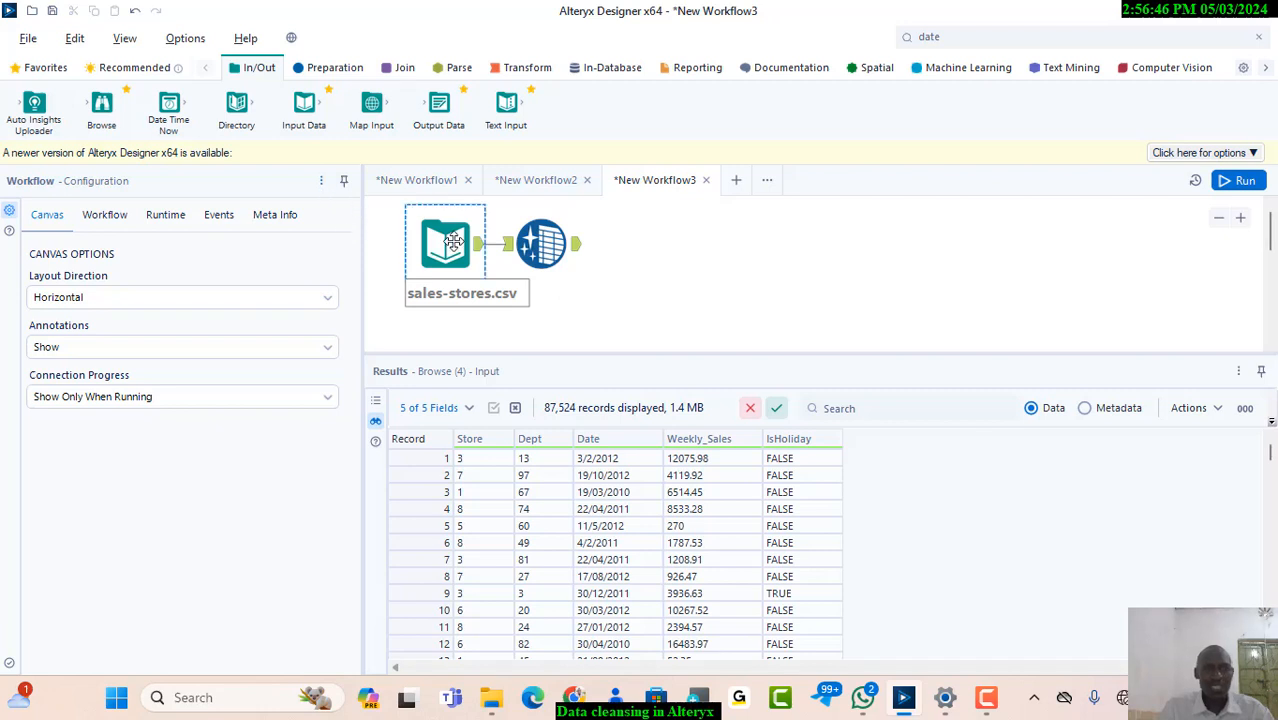
pyautogui.click(550, 240)
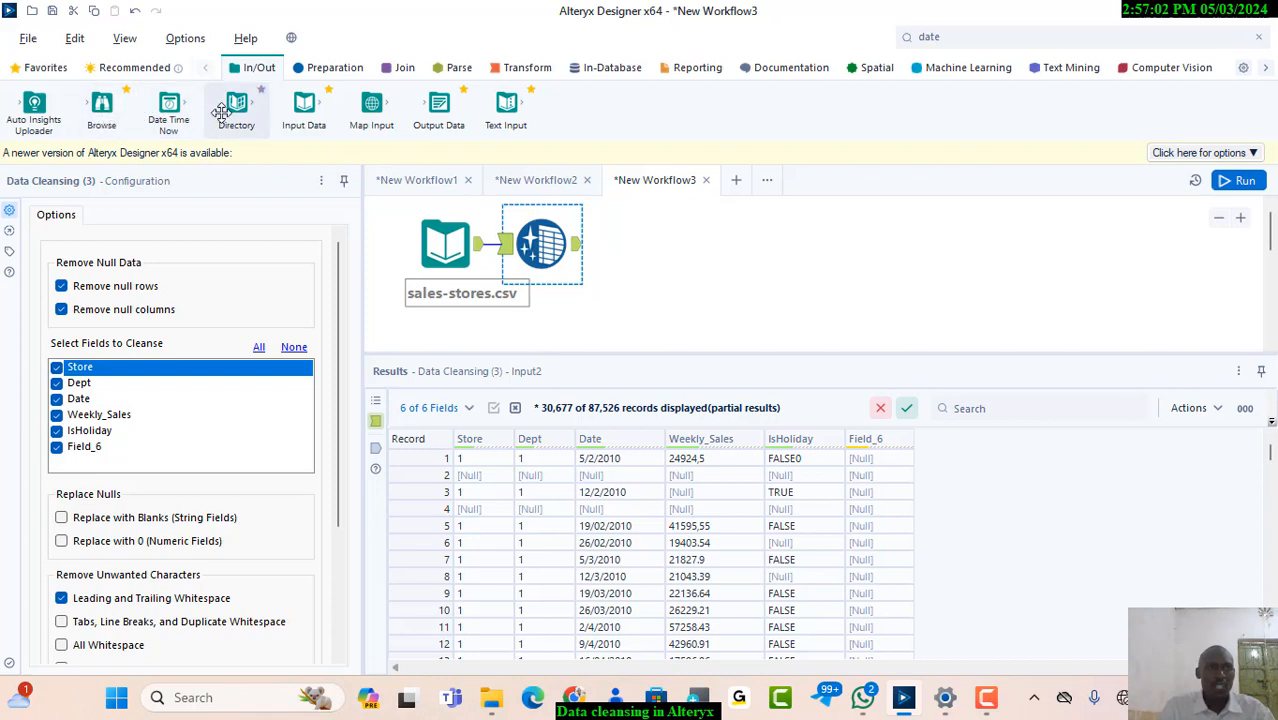
pyautogui.click(335, 67)
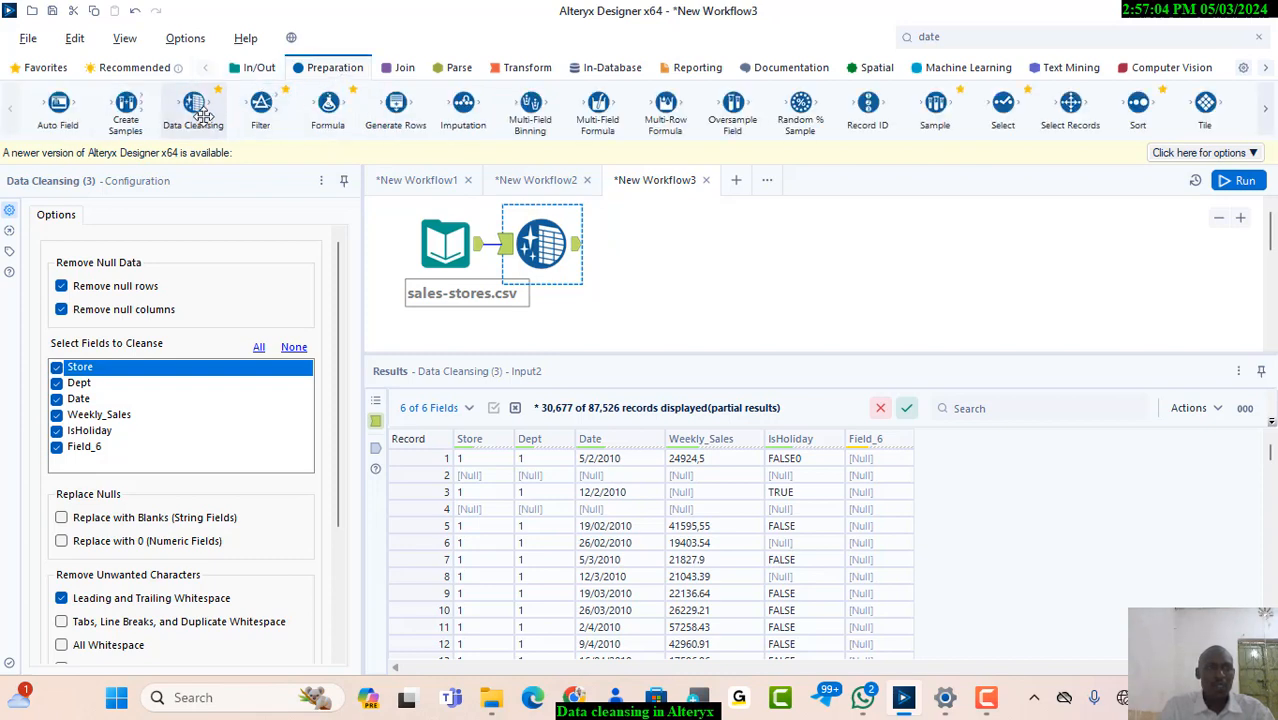
pyautogui.moveTo(199, 117); pyautogui.dragTo(651, 248)
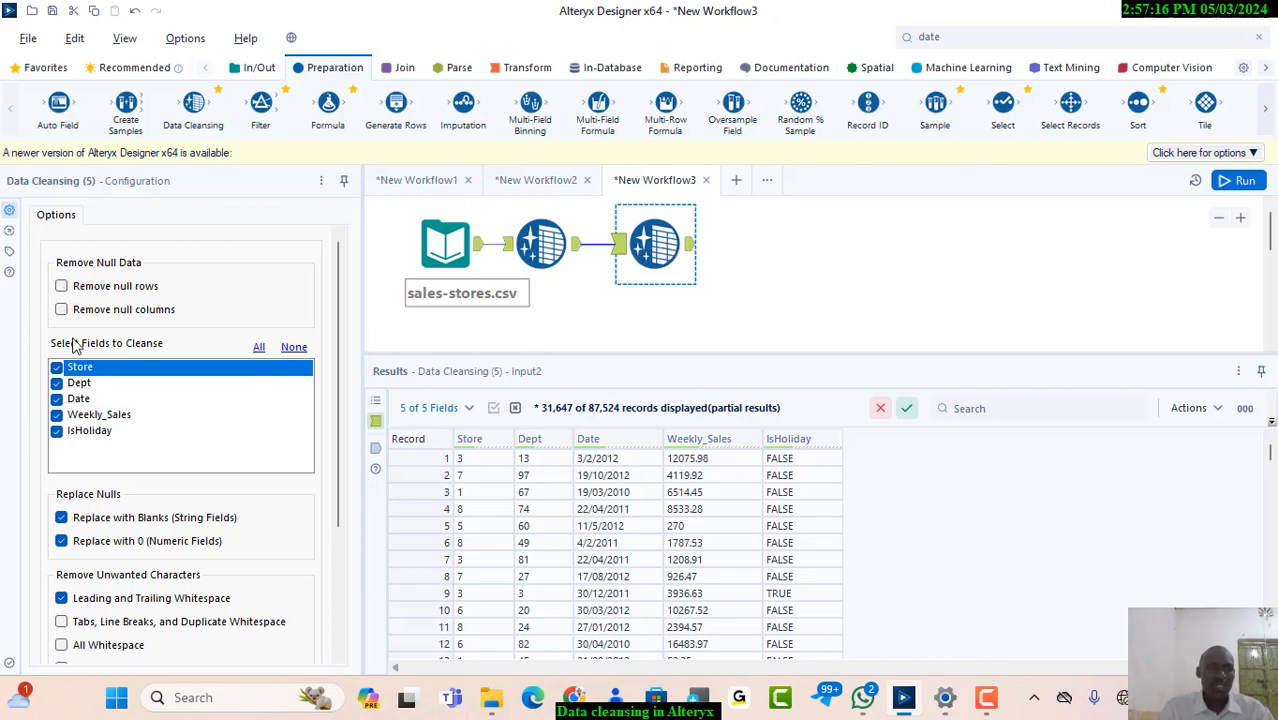
# Configure the second Data Cleansing tool to cleanse only IsHoliday, replacing nulls with blanks and removing numbers, without stripping leading and trailing whitespace
pyautogui.click(292, 352)
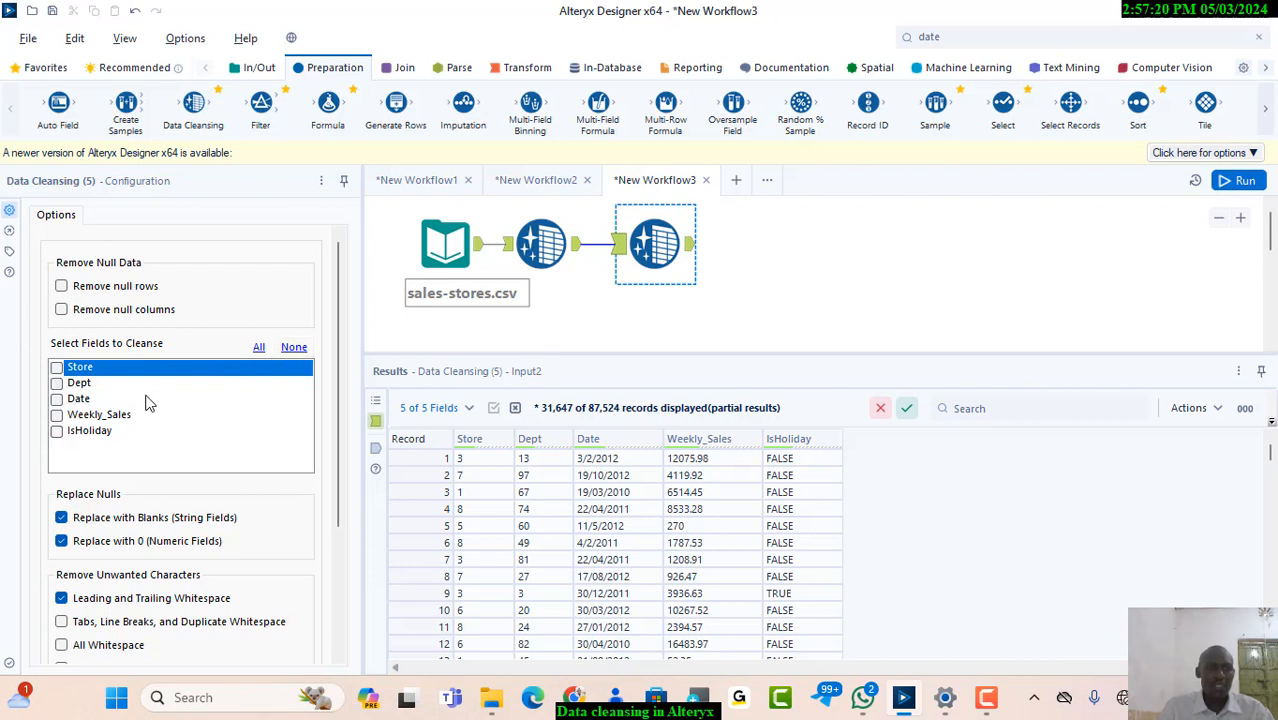
pyautogui.click(58, 436)
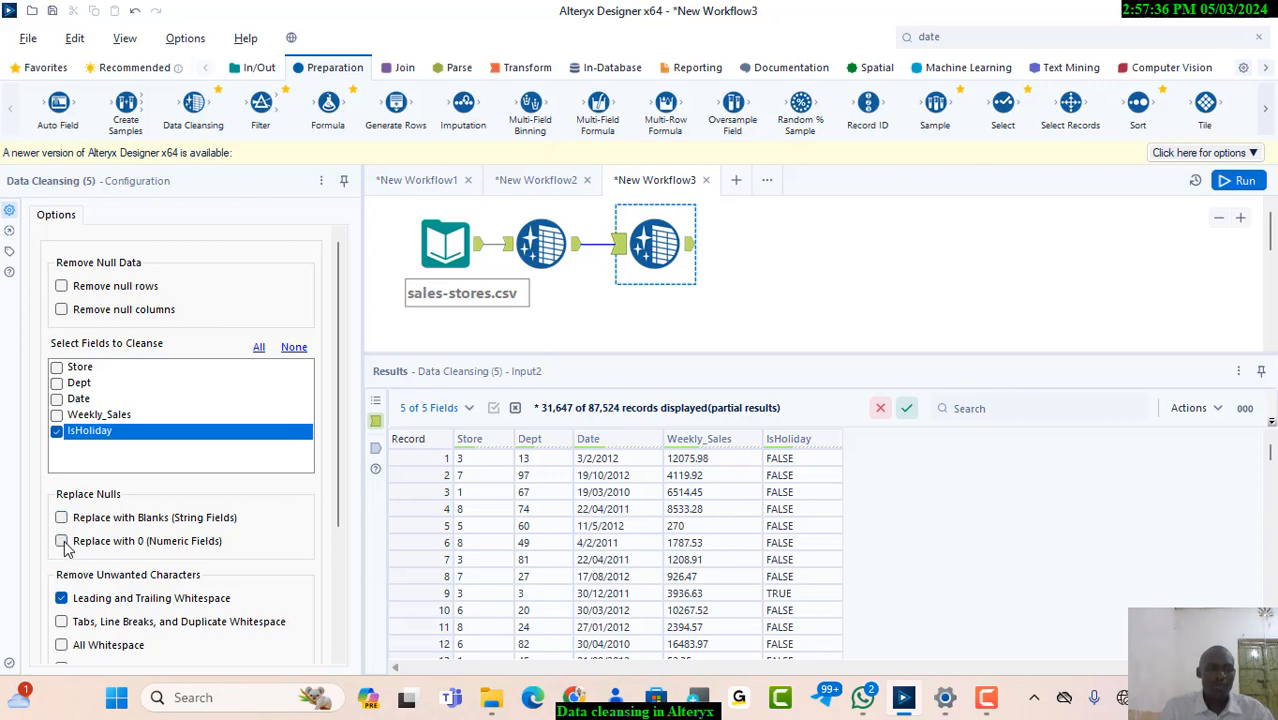
pyautogui.click(62, 598)
pyautogui.moveTo(338, 490); pyautogui.dragTo(343, 614)
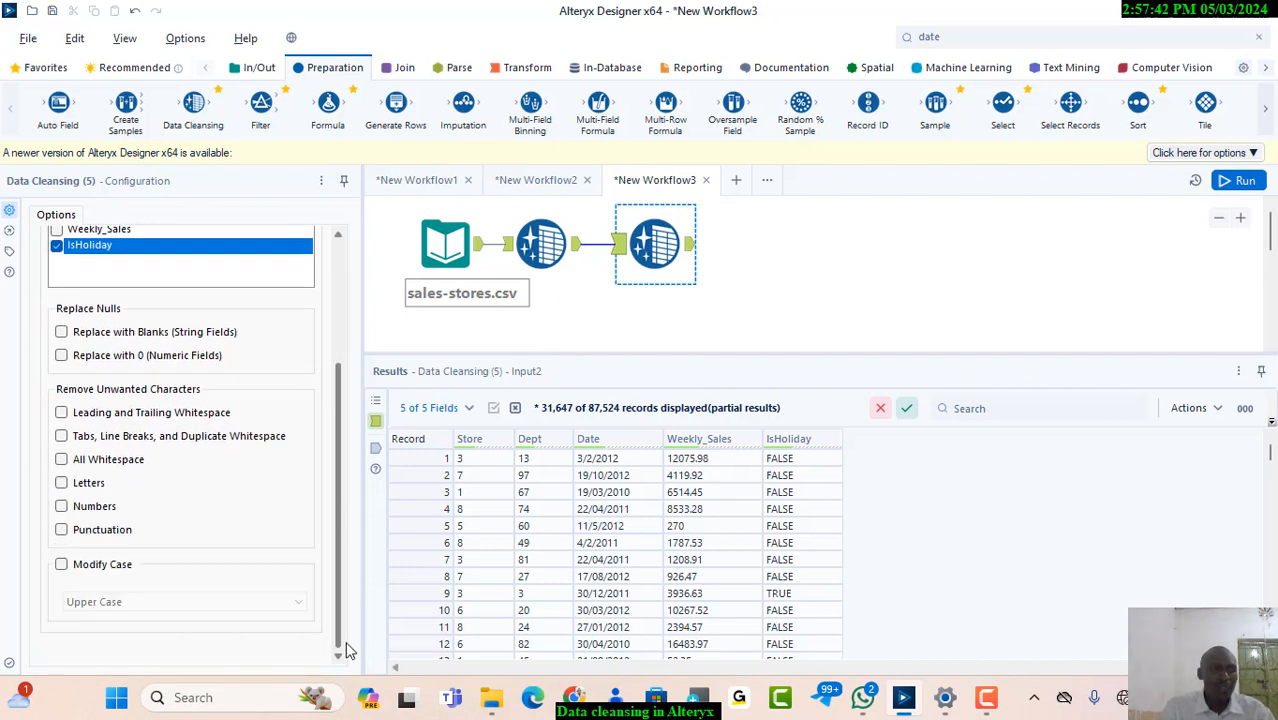
pyautogui.moveTo(339, 616); pyautogui.dragTo(339, 591)
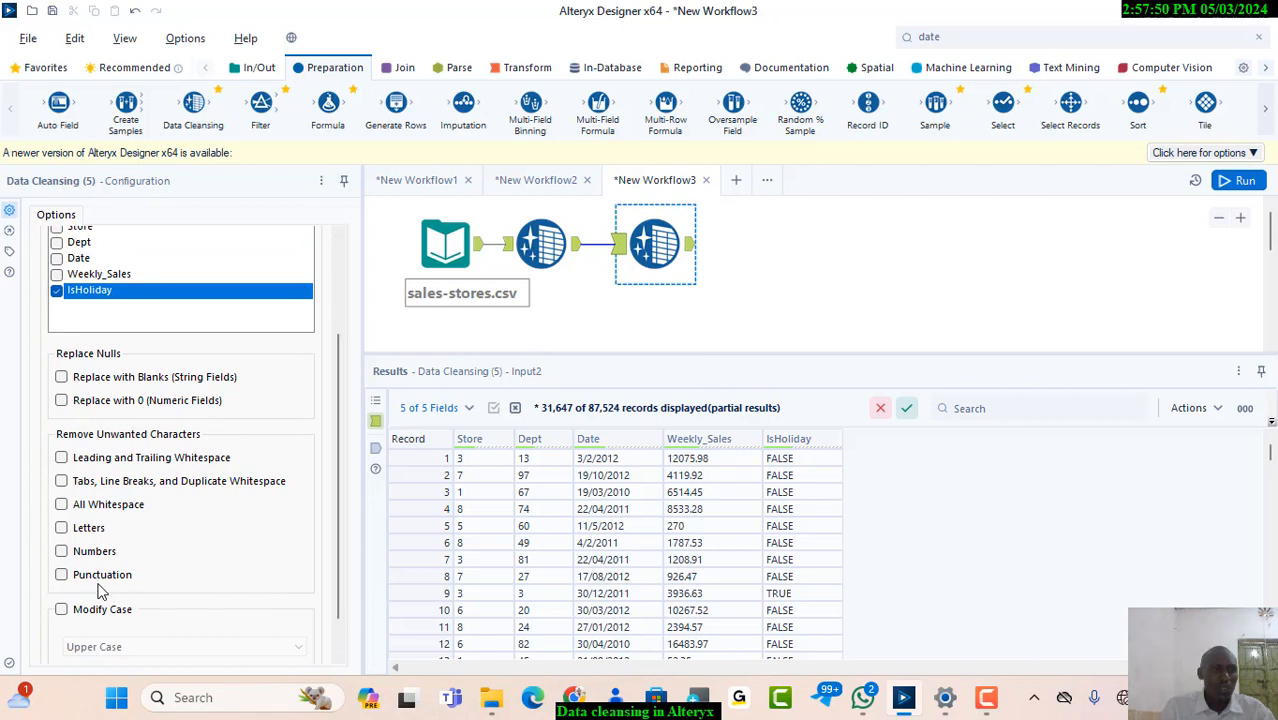
pyautogui.click(61, 553)
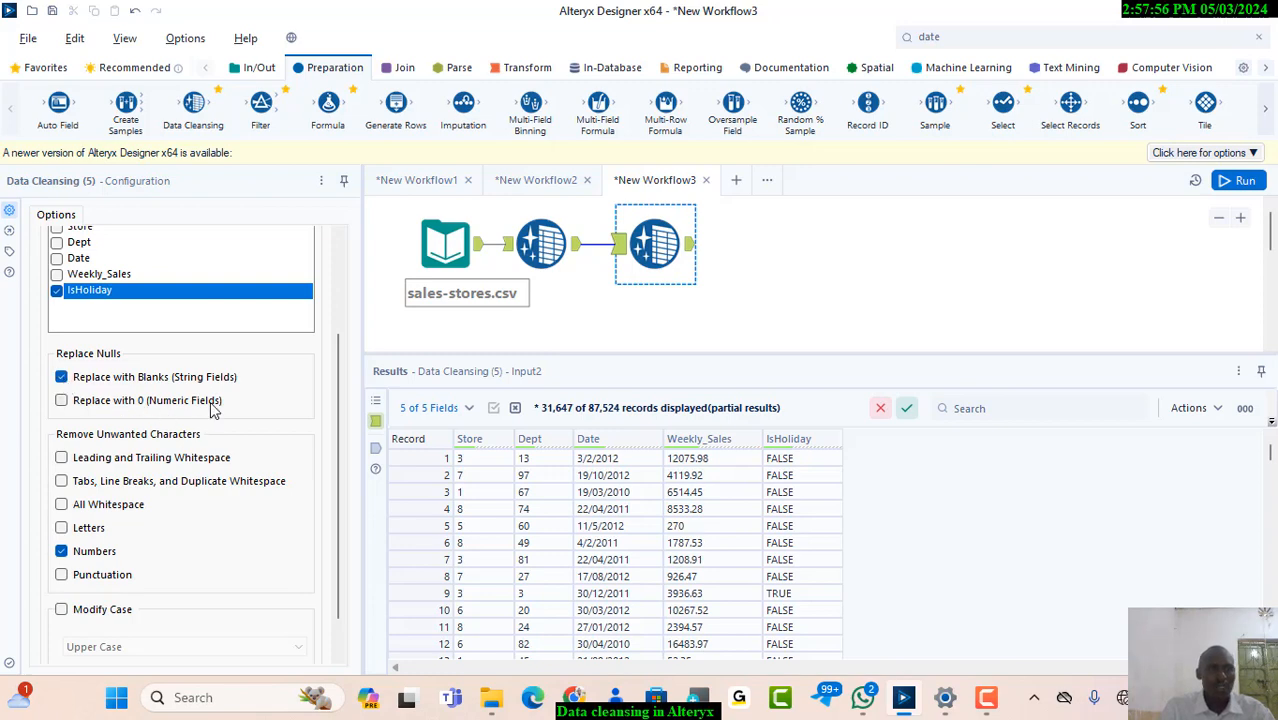
pyautogui.click(540, 255)
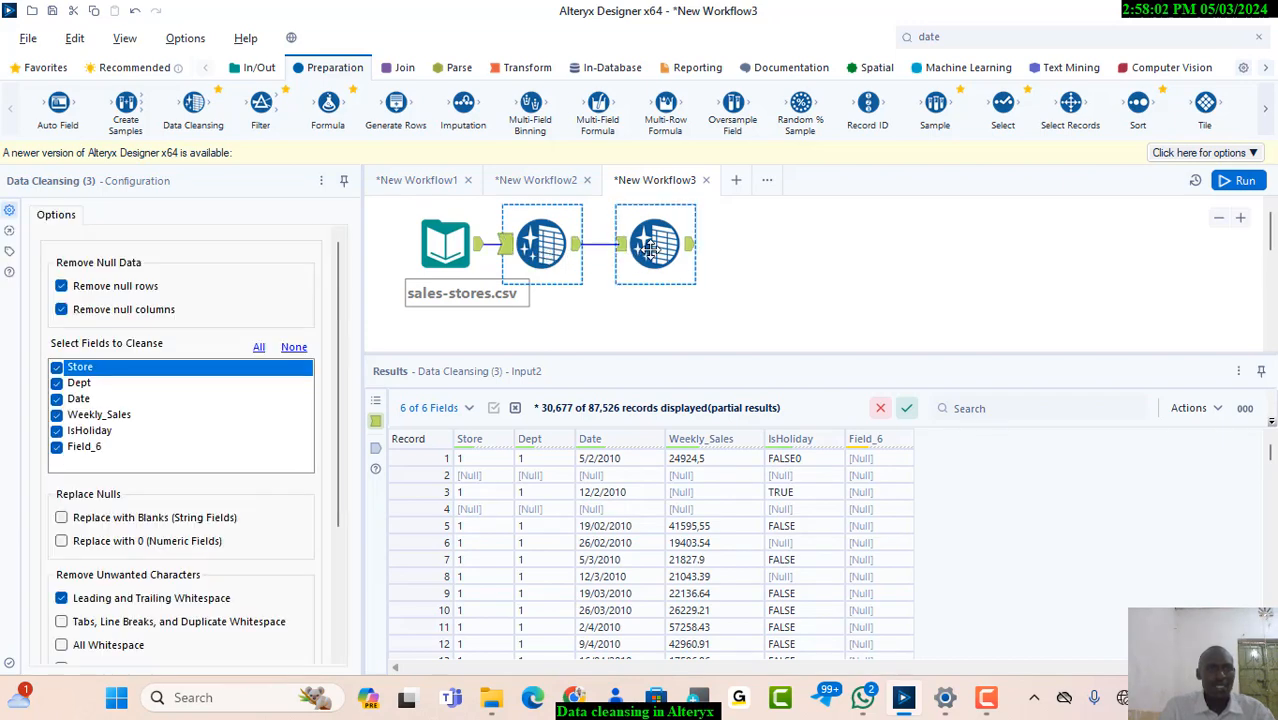
pyautogui.click(651, 250)
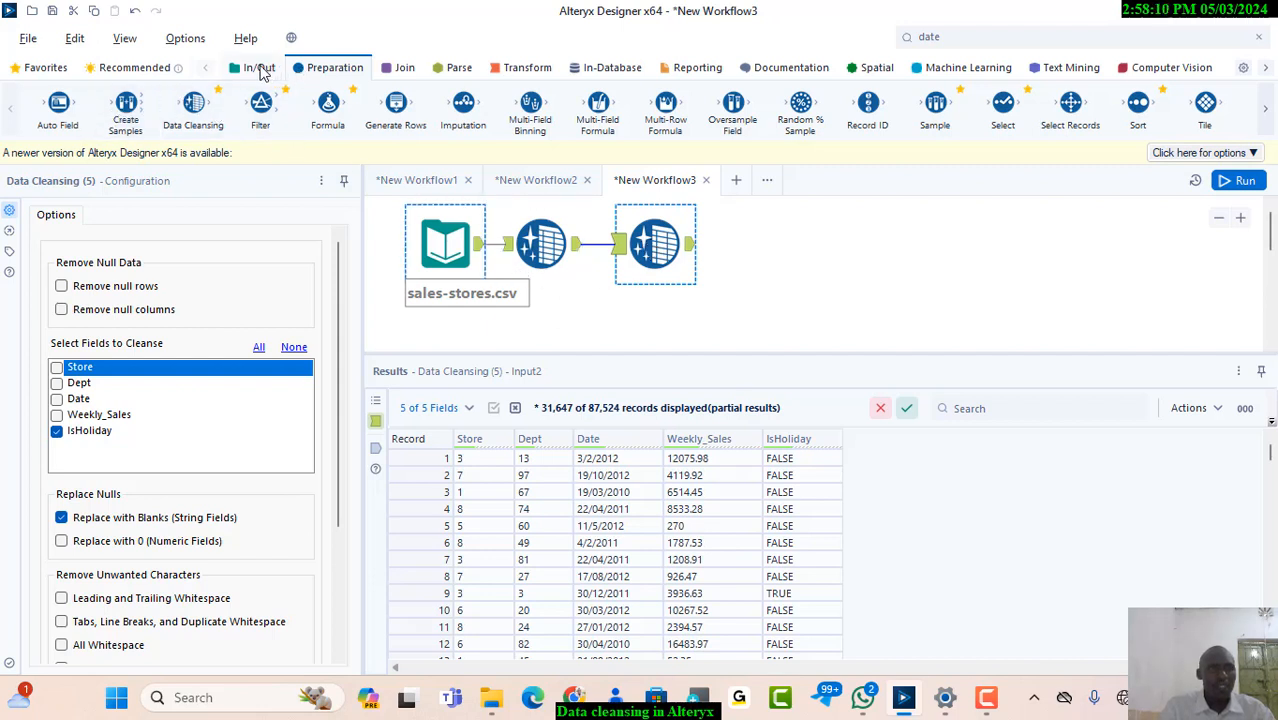
# Connect a Browse tool to the second Data Cleansing tool's output and run the workflow
pyautogui.click(258, 69)
pyautogui.moveTo(102, 112); pyautogui.dragTo(772, 249)
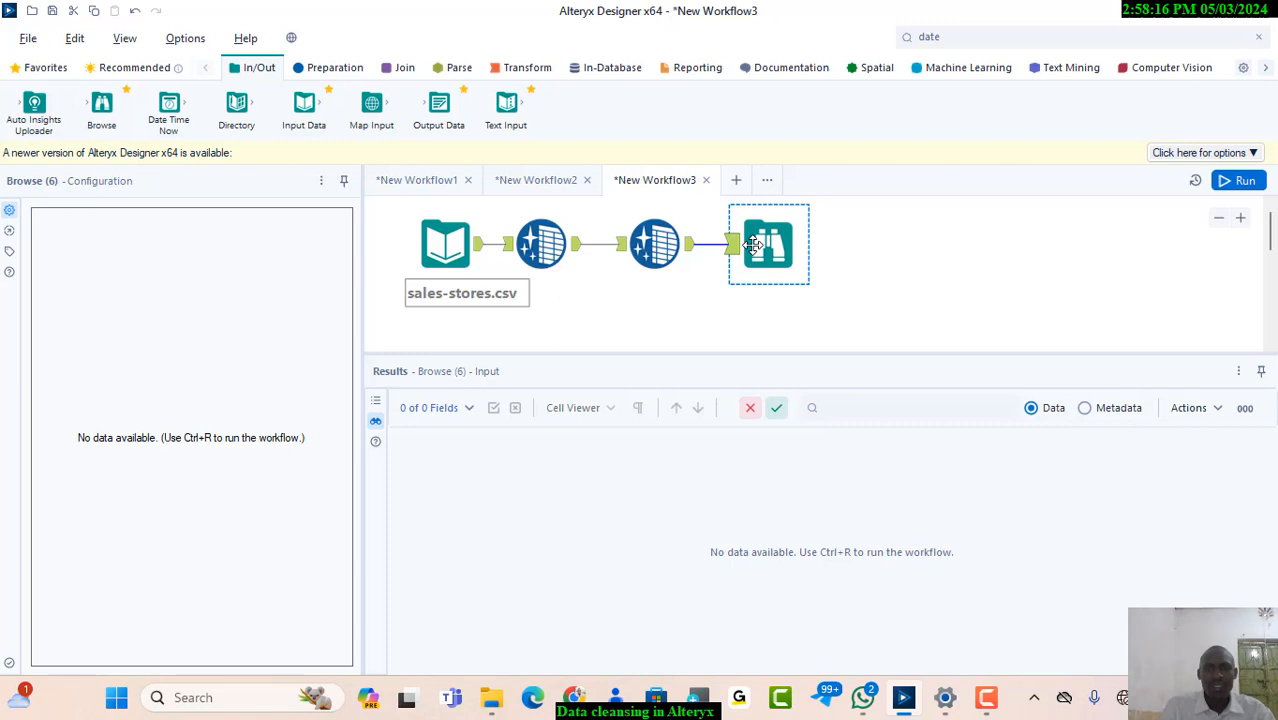
pyautogui.hotkey('ctrl', 'r')
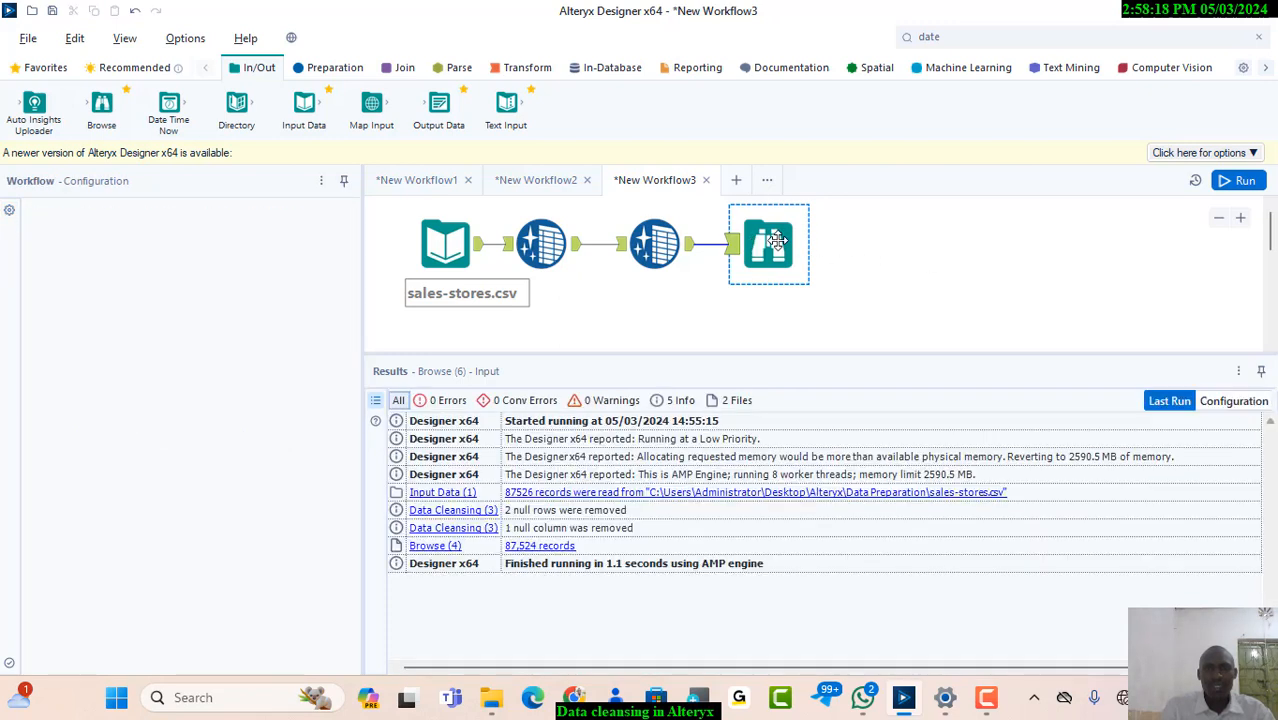
pyautogui.click(777, 241)
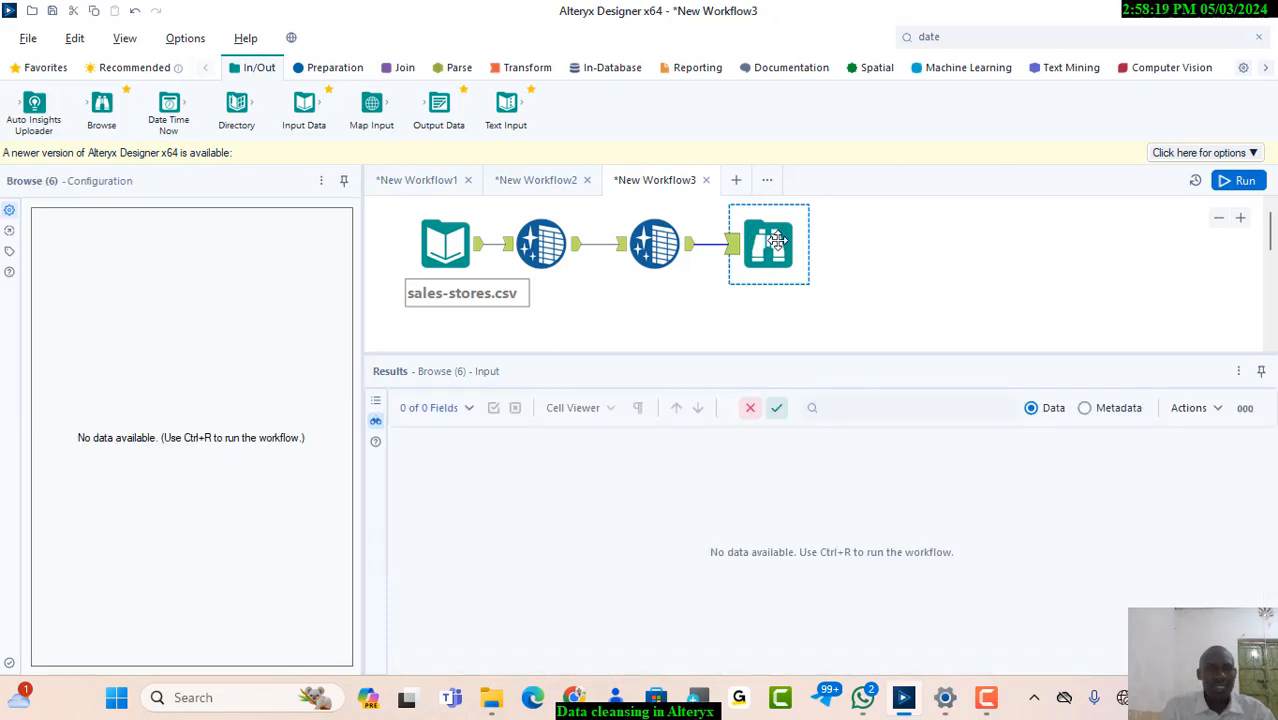
pyautogui.click(1243, 181)
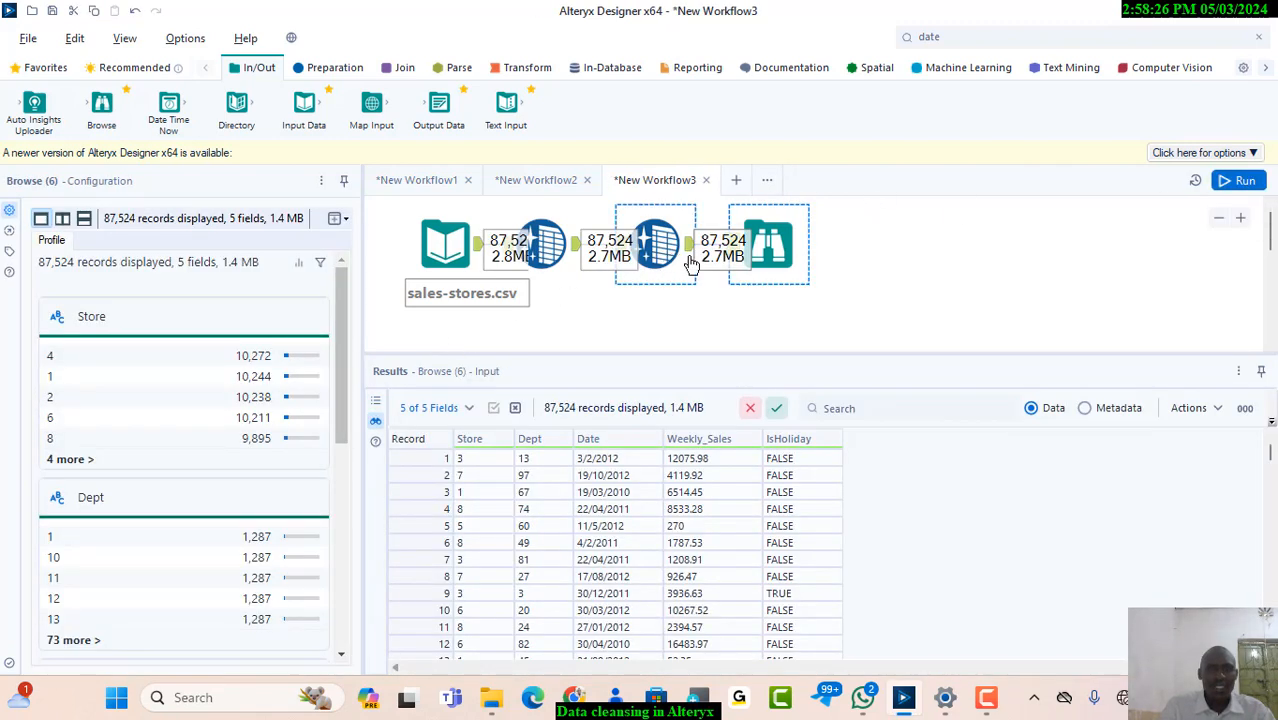
# Review the second Data Cleansing tool's options and check the IsHoliday values in the Browse profile
pyautogui.click(870, 292)
pyautogui.click(654, 244)
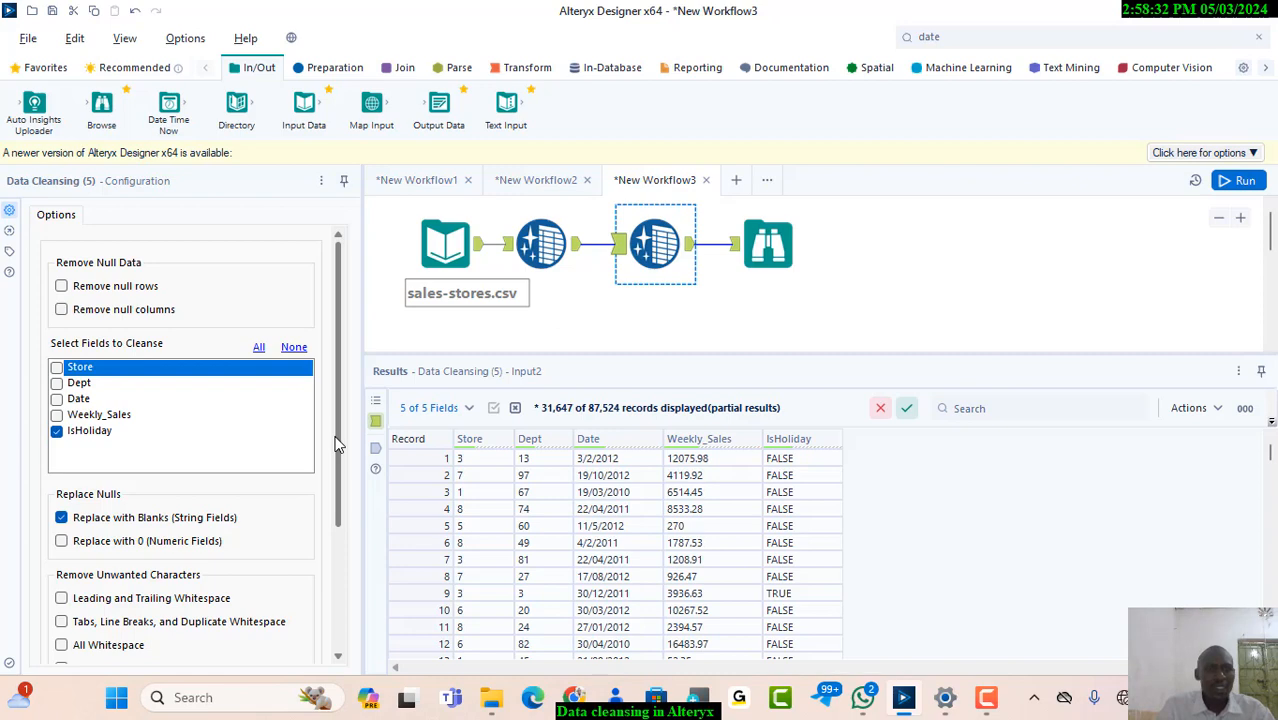
pyautogui.moveTo(338, 445); pyautogui.dragTo(338, 570)
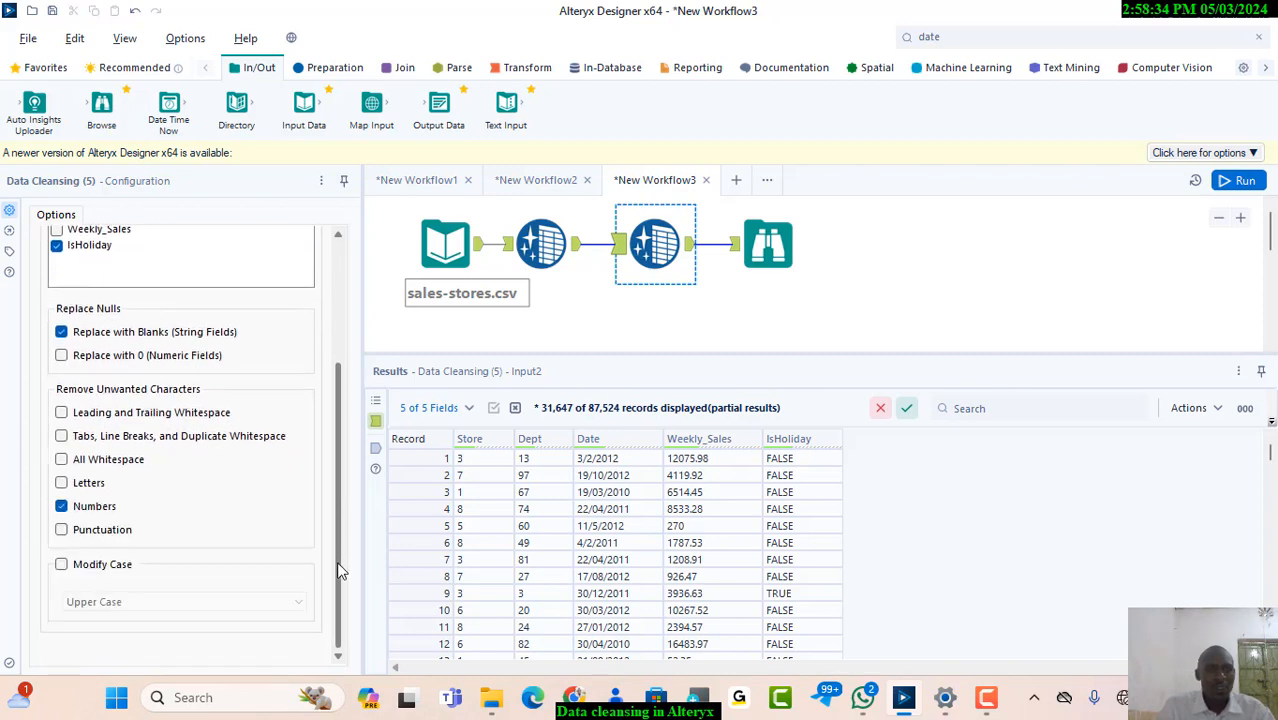
pyautogui.click(758, 258)
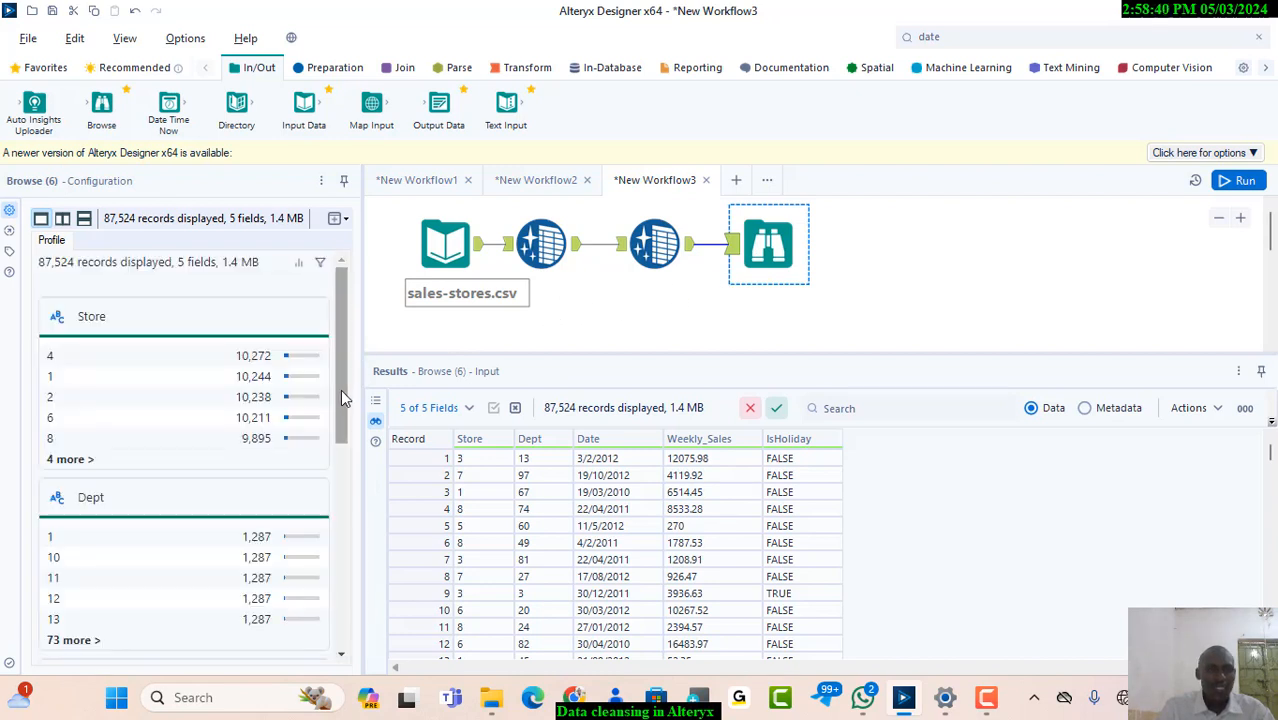
pyautogui.moveTo(340, 398); pyautogui.dragTo(347, 604)
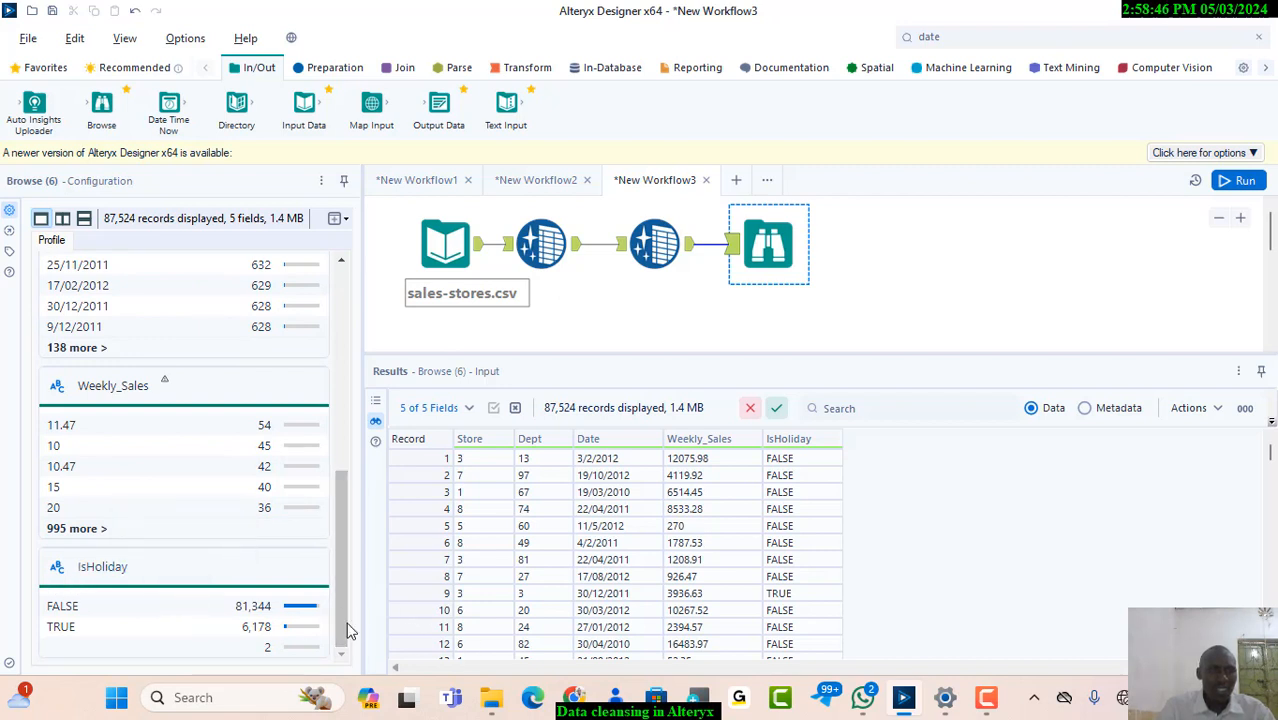
# Open the sales-stores file from File Explorer in Excel to inspect its raw records, and return to Alteryx Designer
pyautogui.click(491, 700)
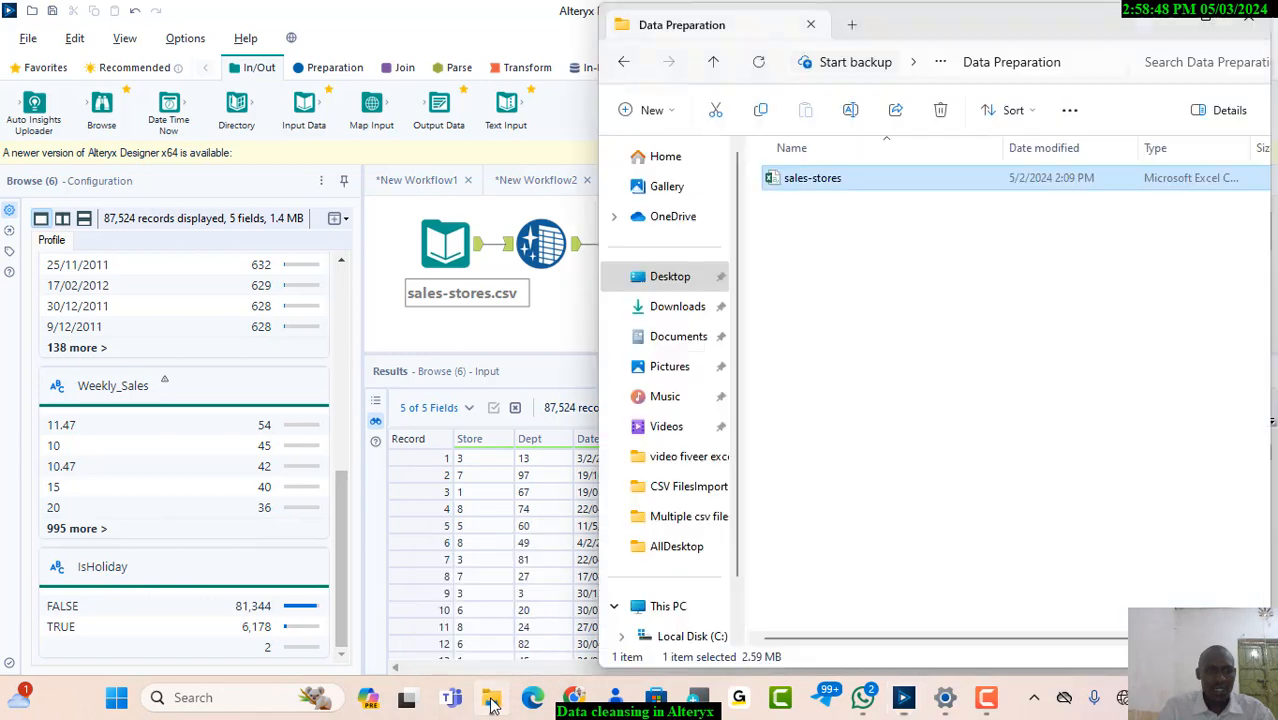
pyautogui.rightClick(829, 190)
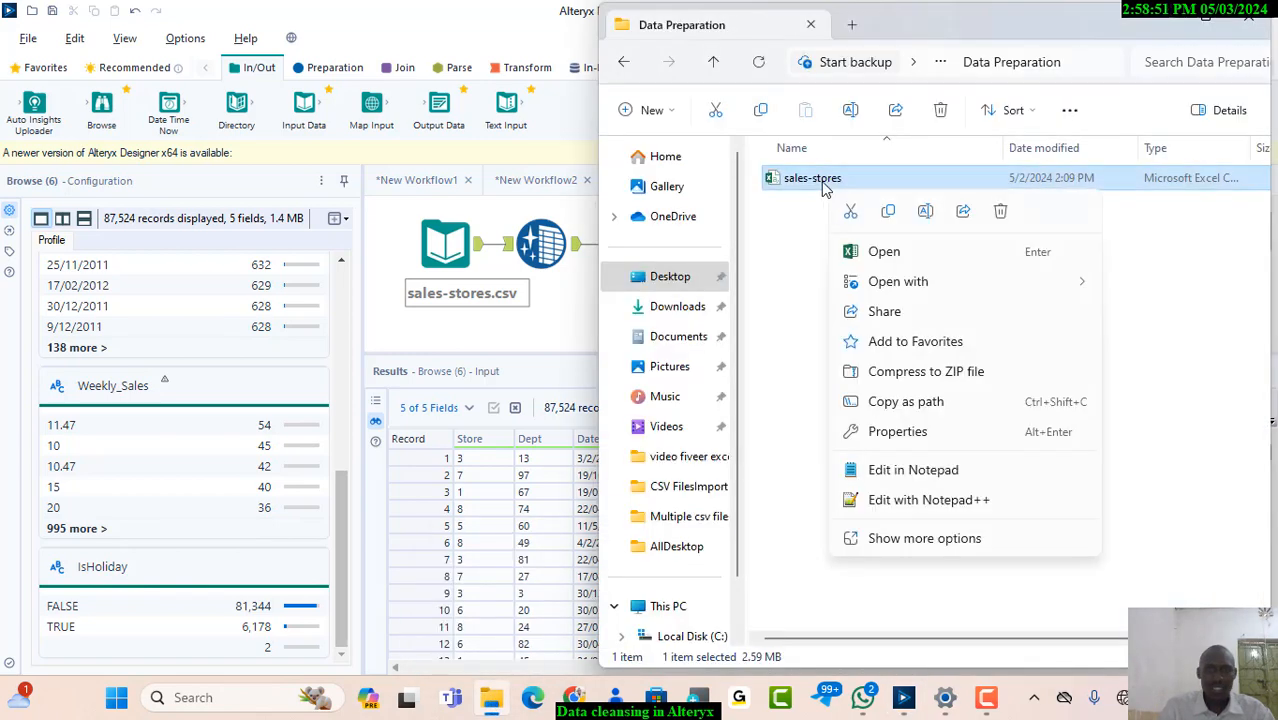
pyautogui.click(870, 256)
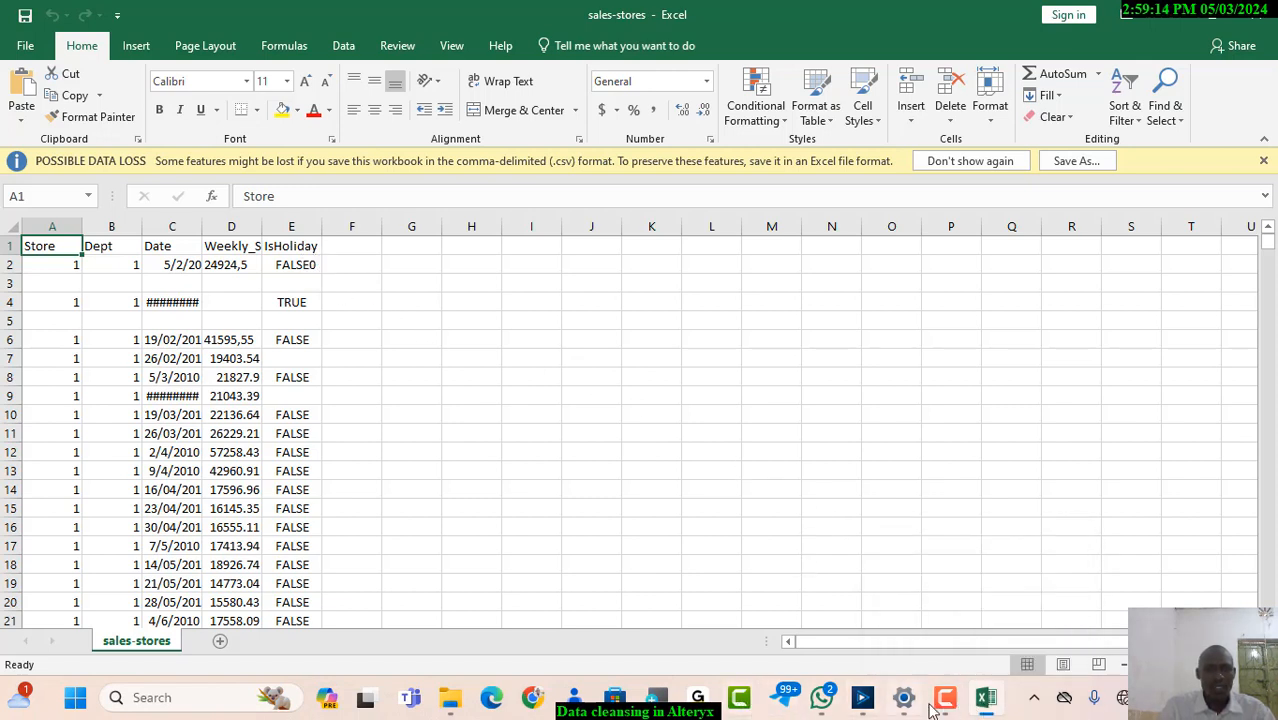
pyautogui.click(862, 697)
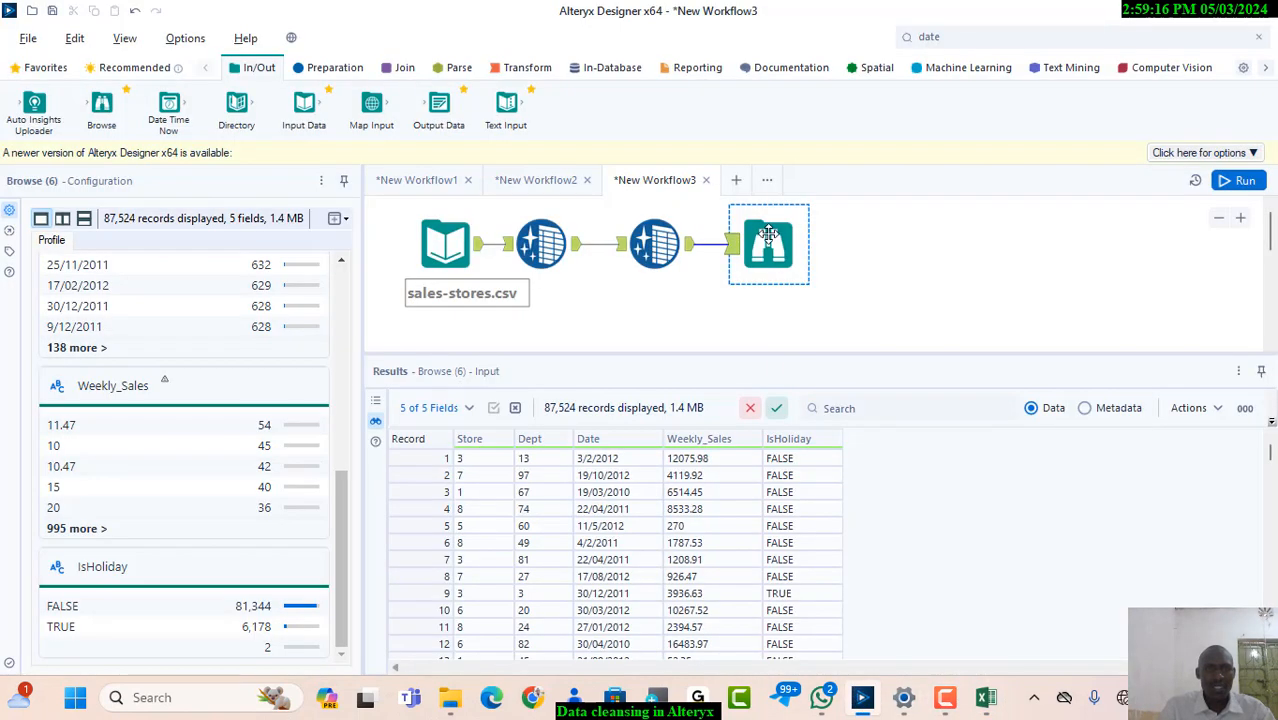
# Compare the second Data Cleansing tool's settings and output with the Browse profiles of the cleansed fields
pyautogui.click(657, 250)
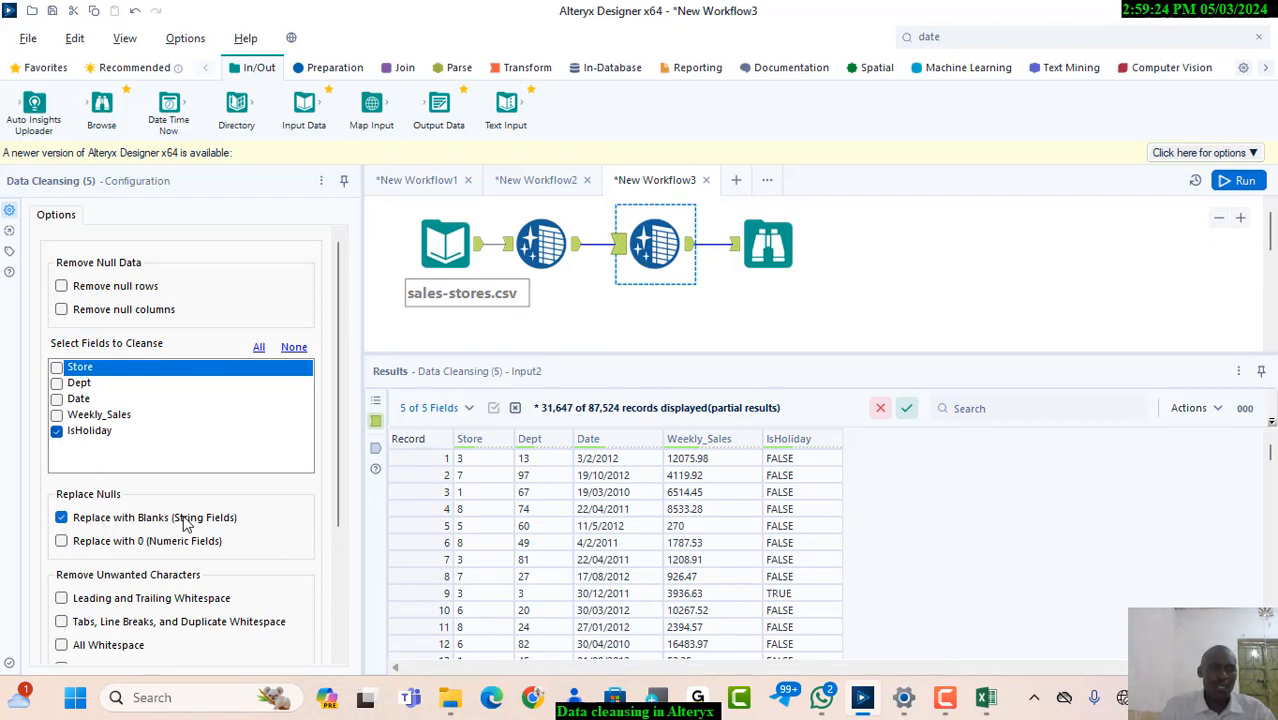
pyautogui.click(692, 250)
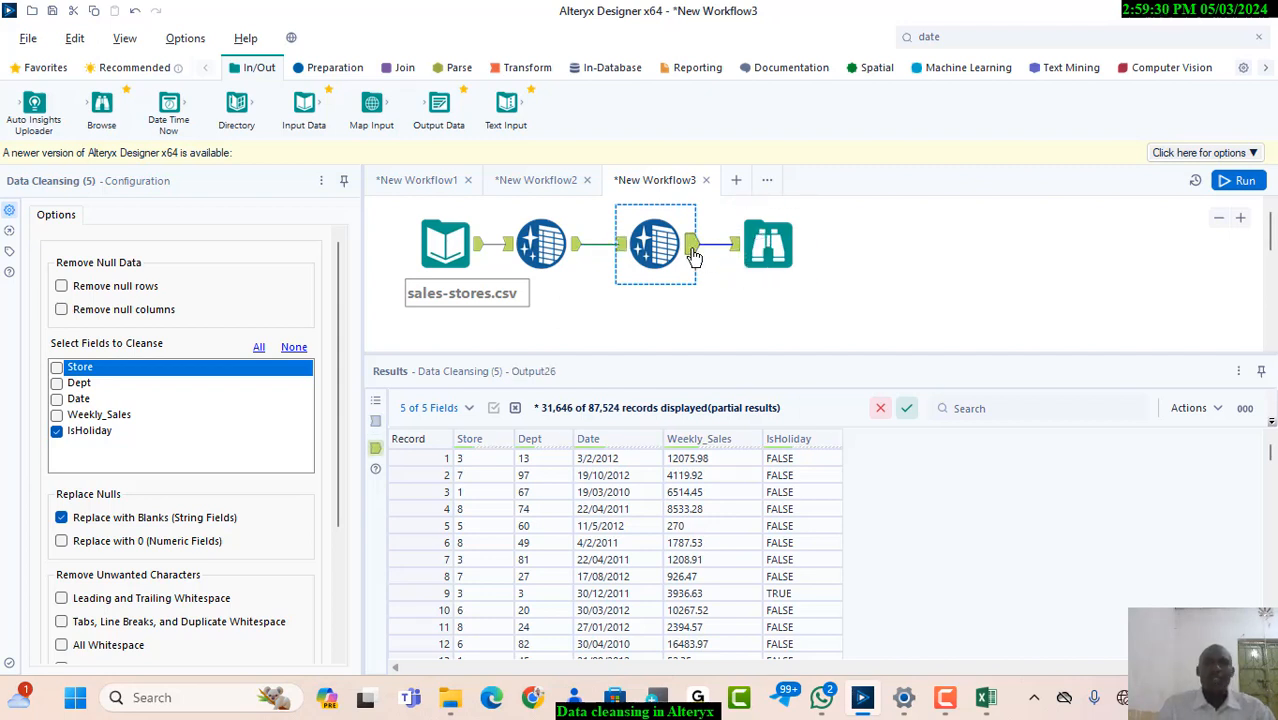
pyautogui.click(772, 250)
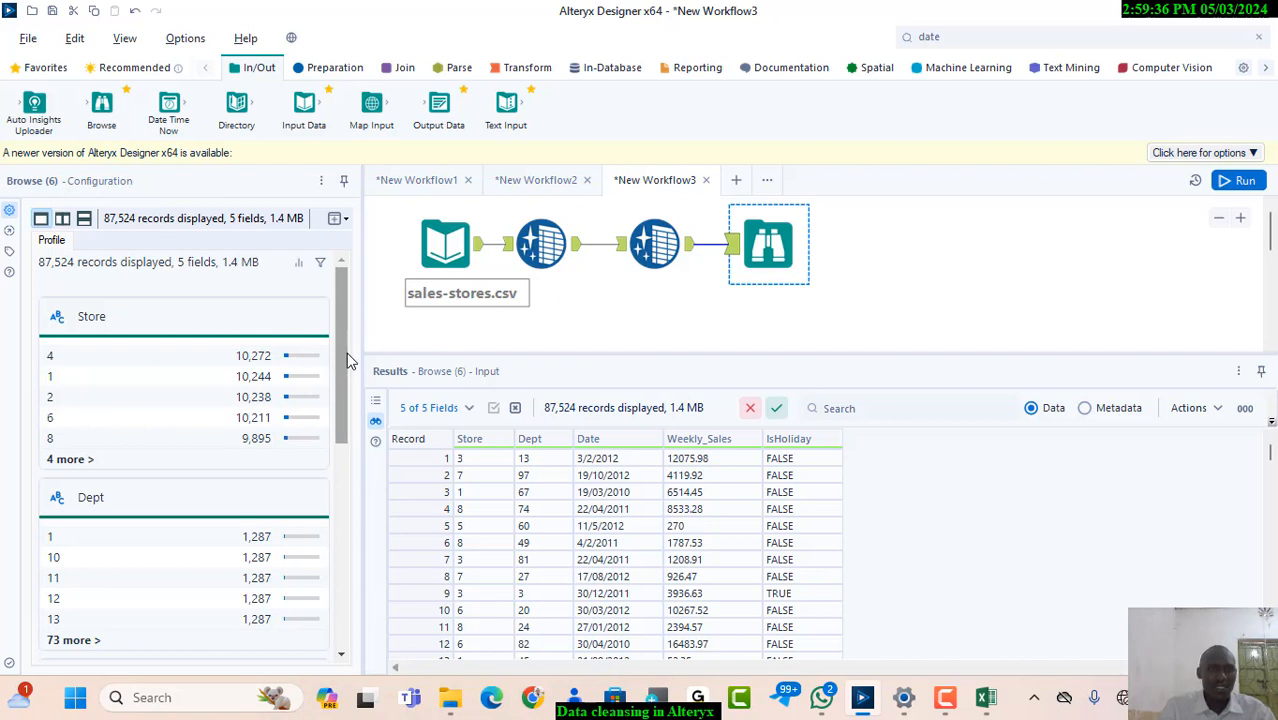
pyautogui.moveTo(348, 358)
pyautogui.mouseDown()
pyautogui.moveTo(358, 555)
pyautogui.moveTo(351, 360)
pyautogui.mouseUp()
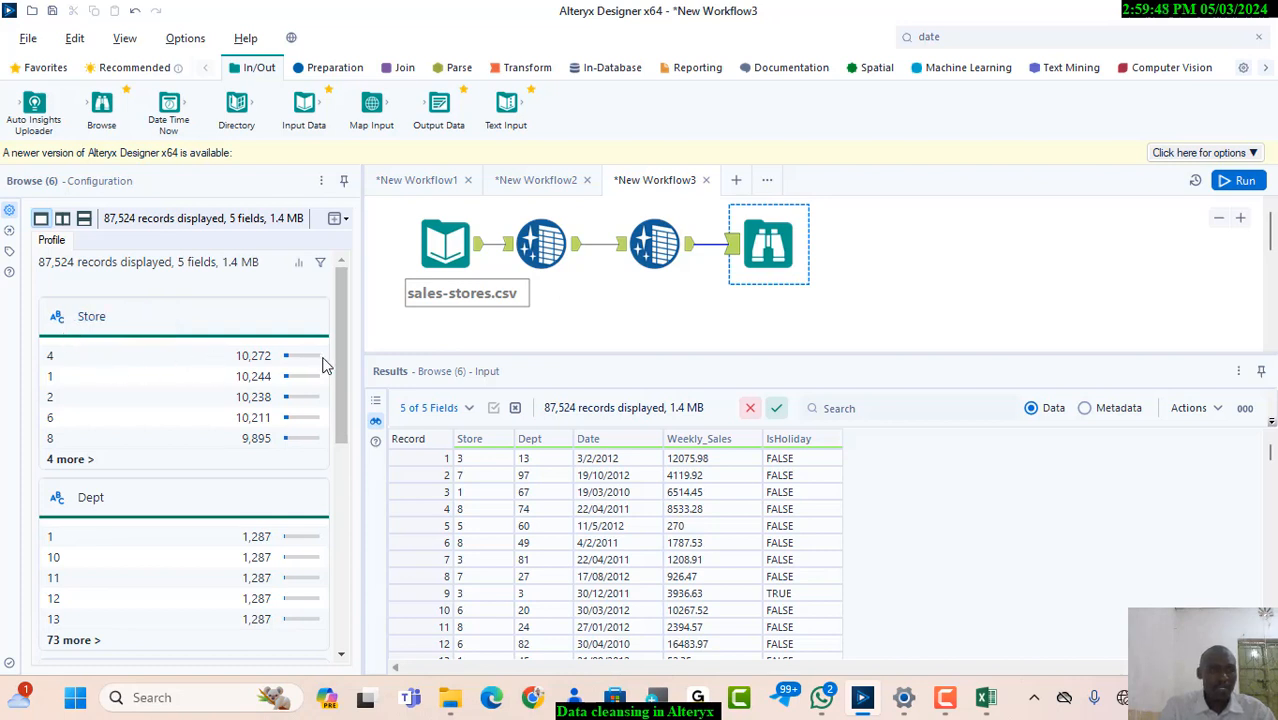
pyautogui.moveTo(344, 387); pyautogui.dragTo(345, 620)
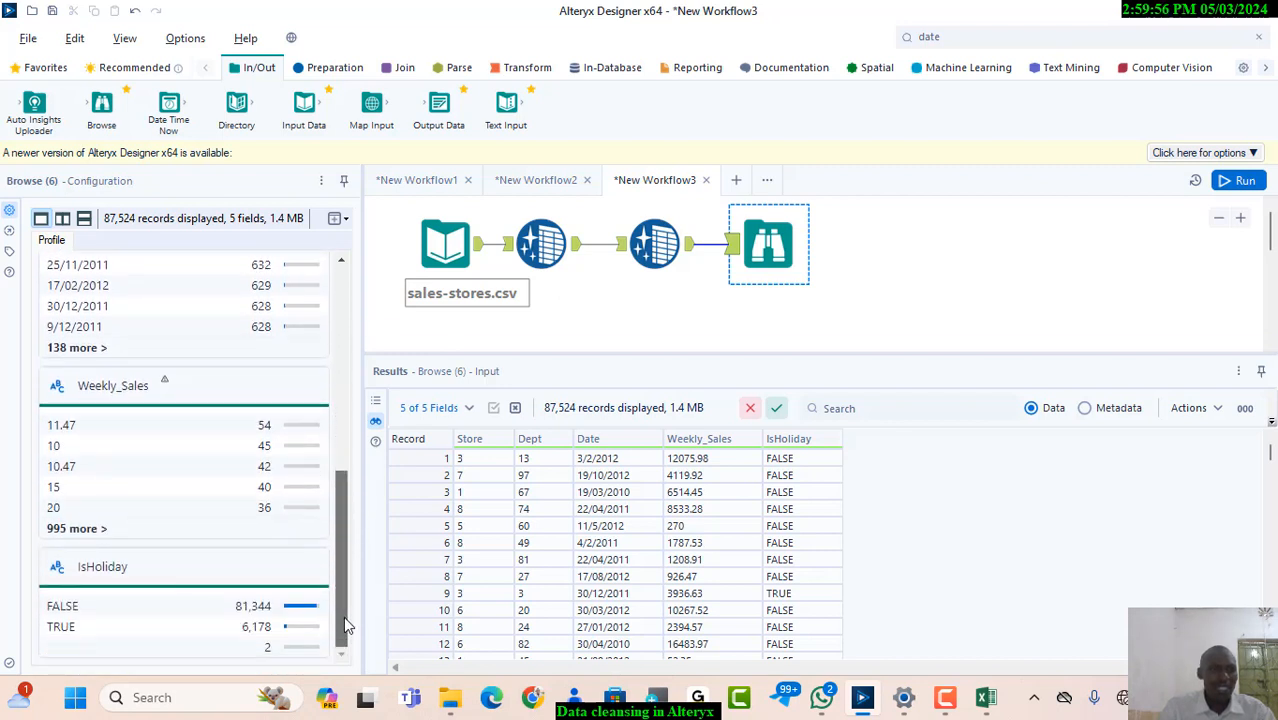
pyautogui.moveTo(343, 616); pyautogui.dragTo(351, 551)
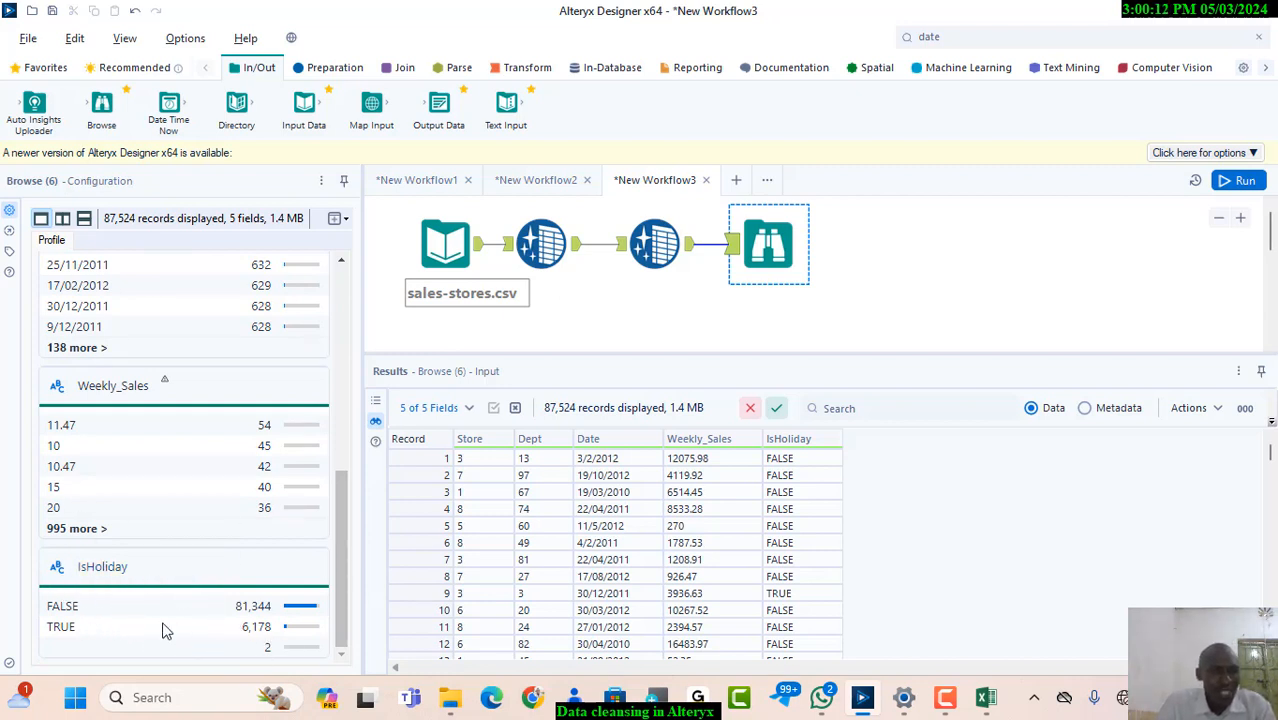
# Examine the detailed Browse profiles of the Weekly_Sales and IsHoliday fields, including null and empty values
pyautogui.click(56, 399)
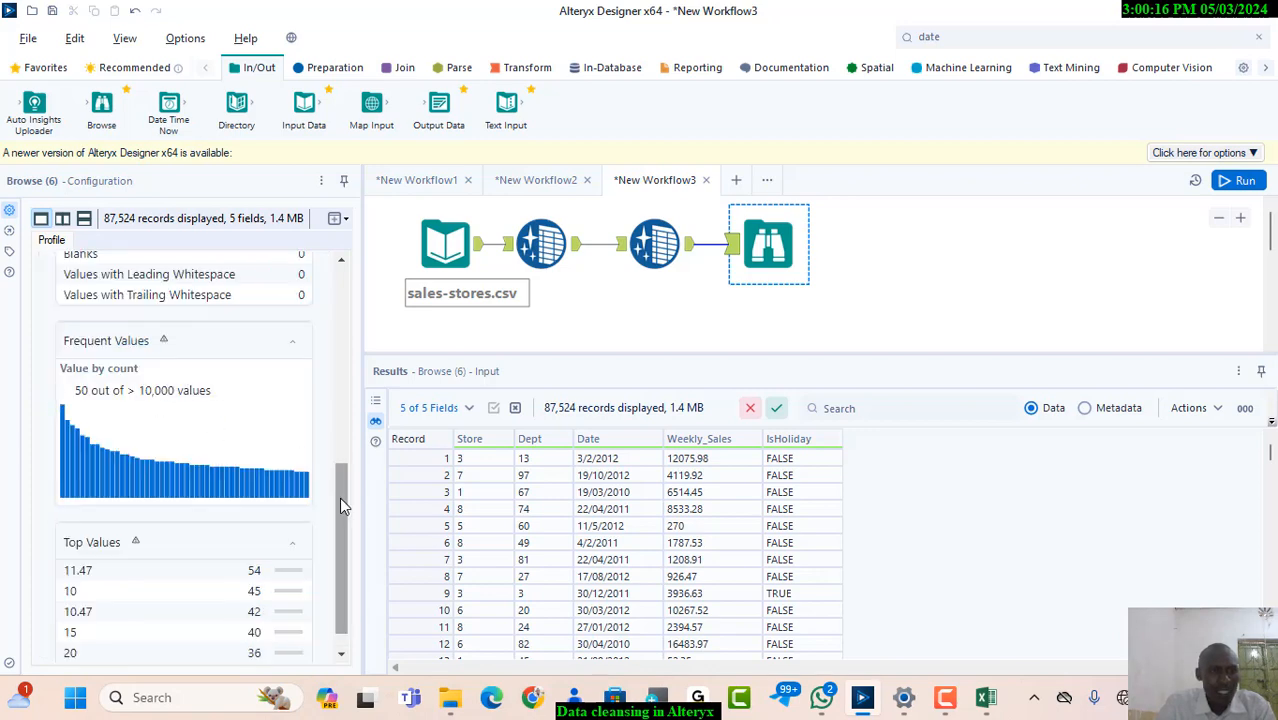
pyautogui.moveTo(339, 505); pyautogui.dragTo(339, 291)
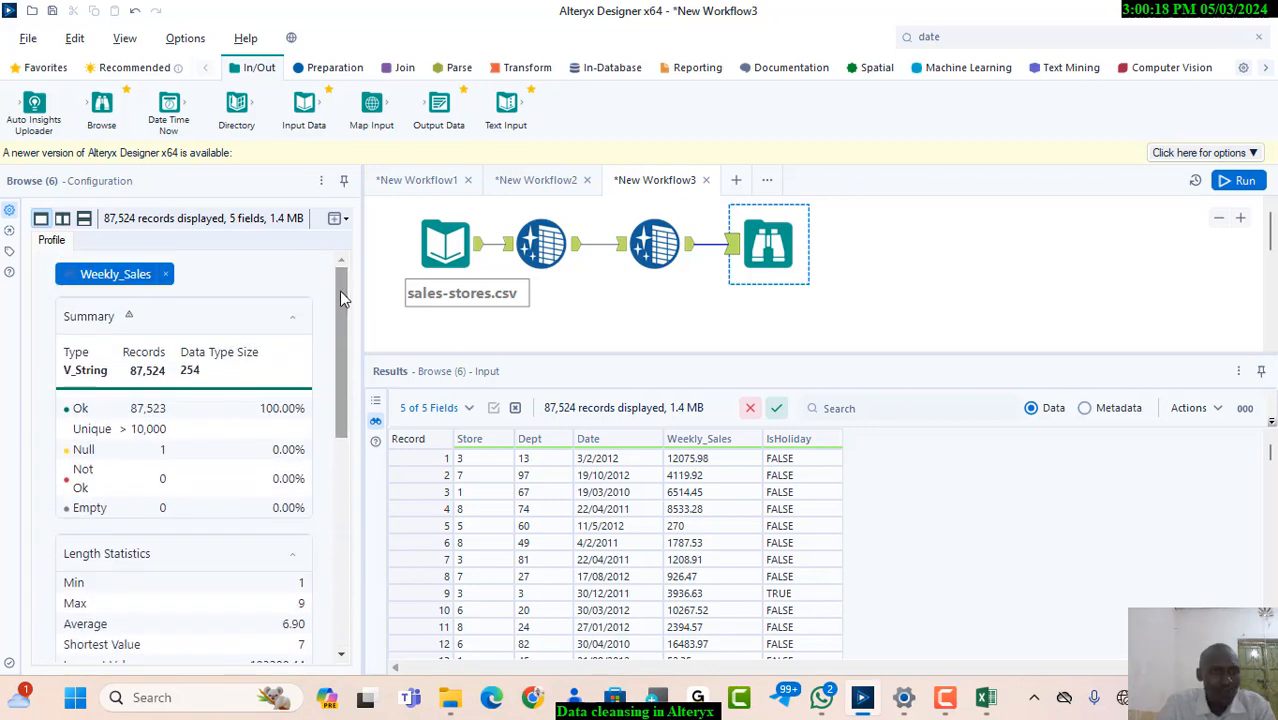
pyautogui.click(167, 276)
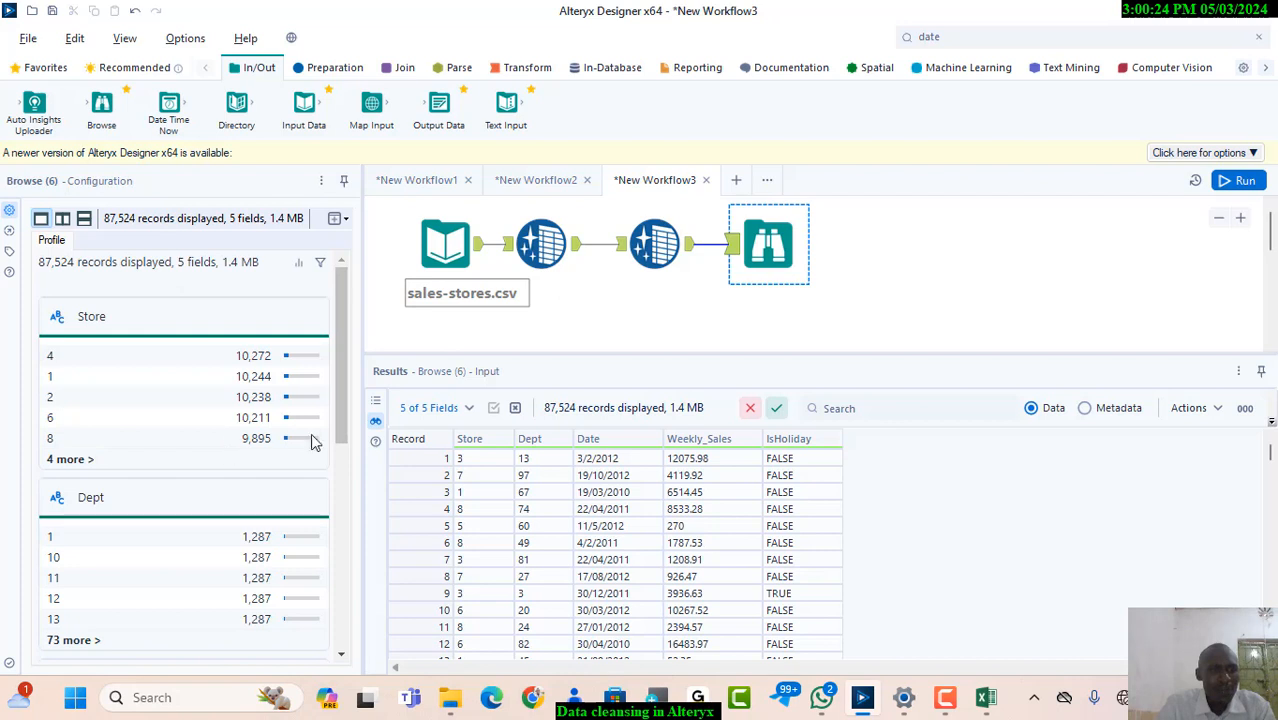
pyautogui.moveTo(341, 432); pyautogui.dragTo(341, 645)
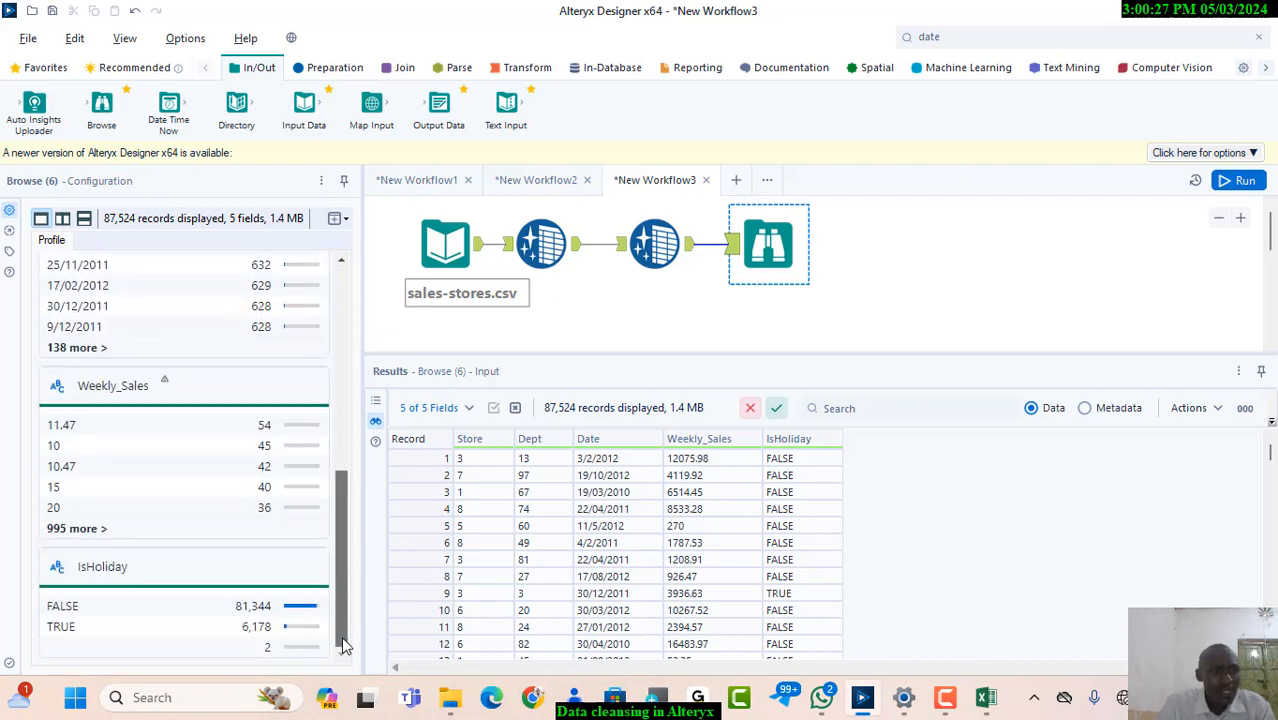
pyautogui.click(96, 567)
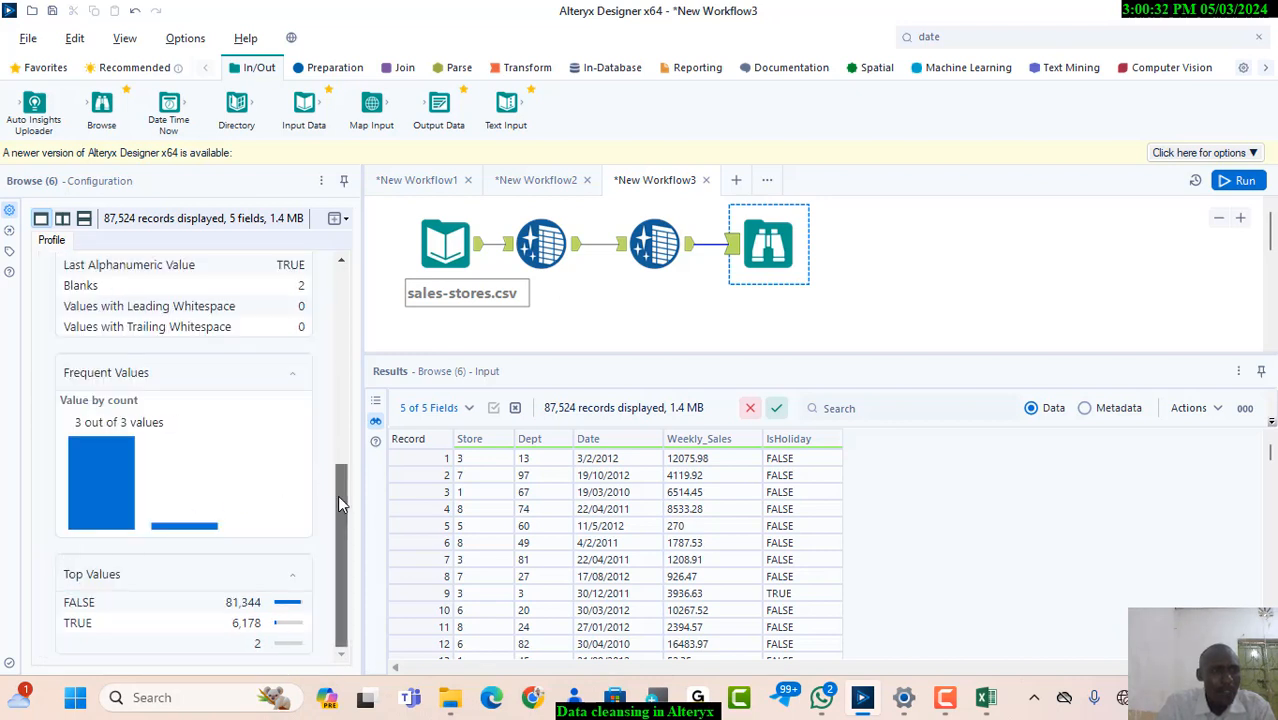
pyautogui.moveTo(337, 495); pyautogui.dragTo(336, 440)
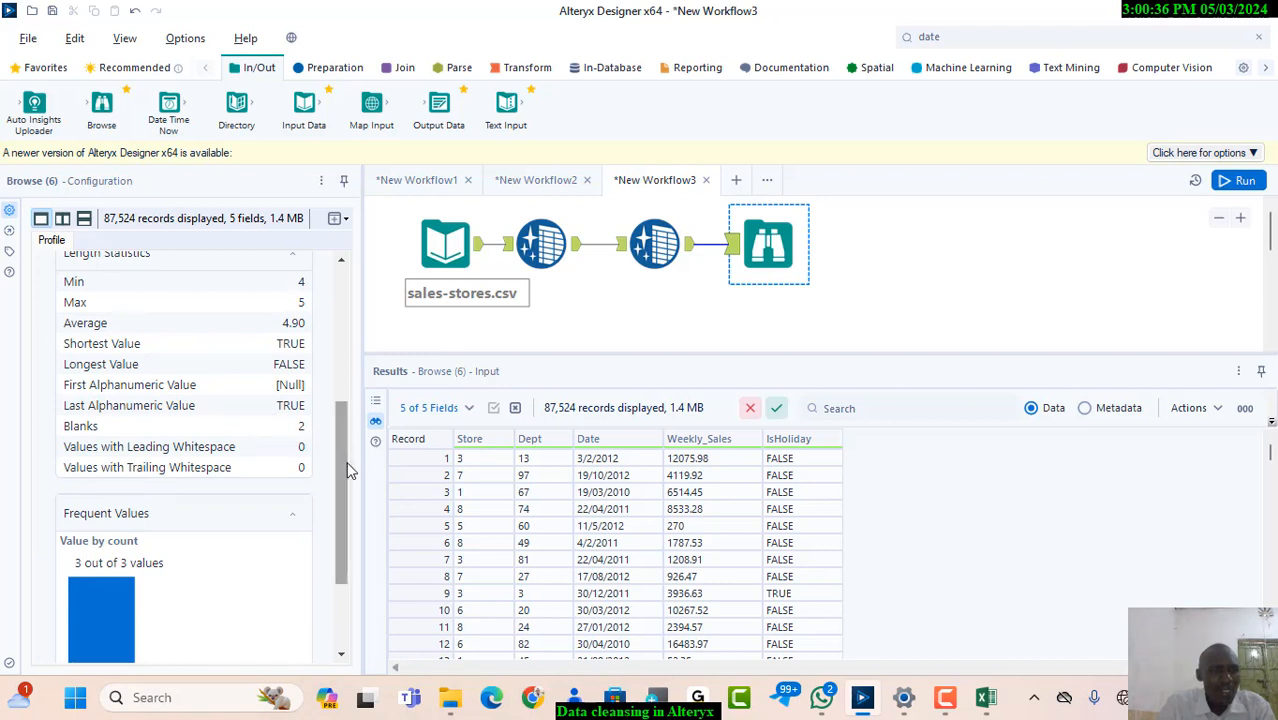
pyautogui.moveTo(341, 465); pyautogui.dragTo(329, 314)
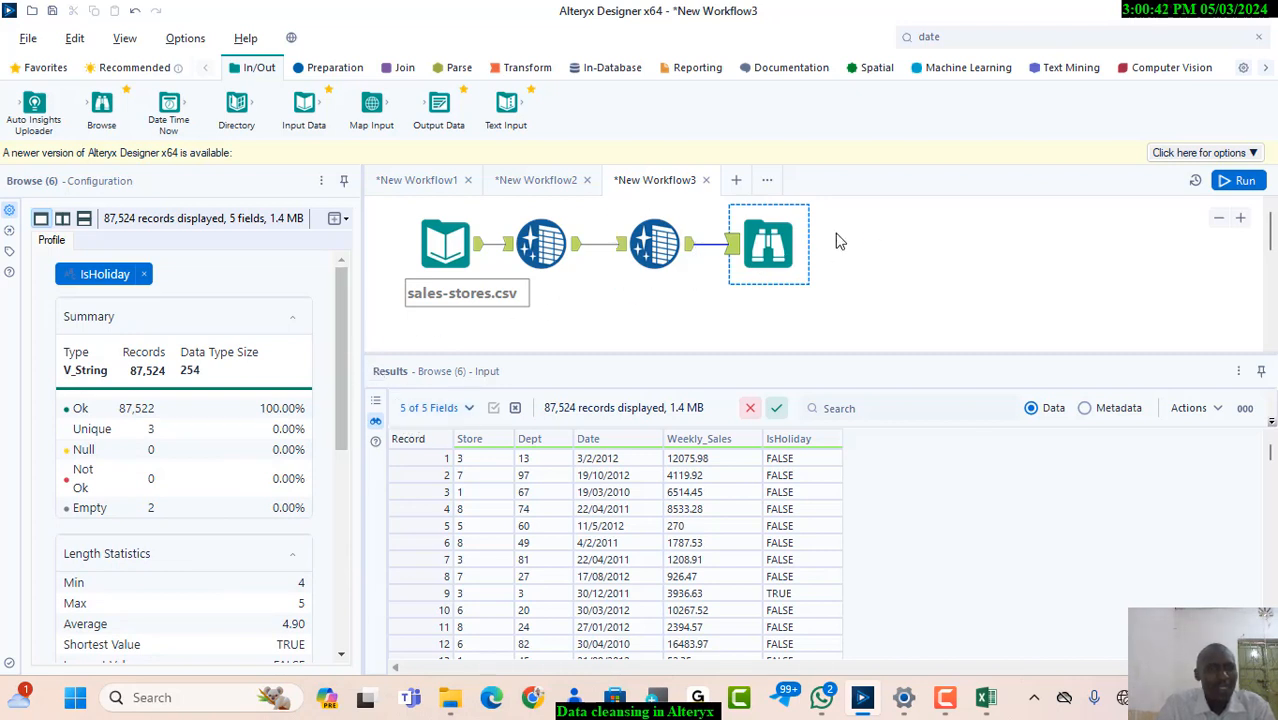
# Replace the Browse tool with a third Data Cleansing tool and deselect all of its fields to cleanse
pyautogui.rightClick(785, 230)
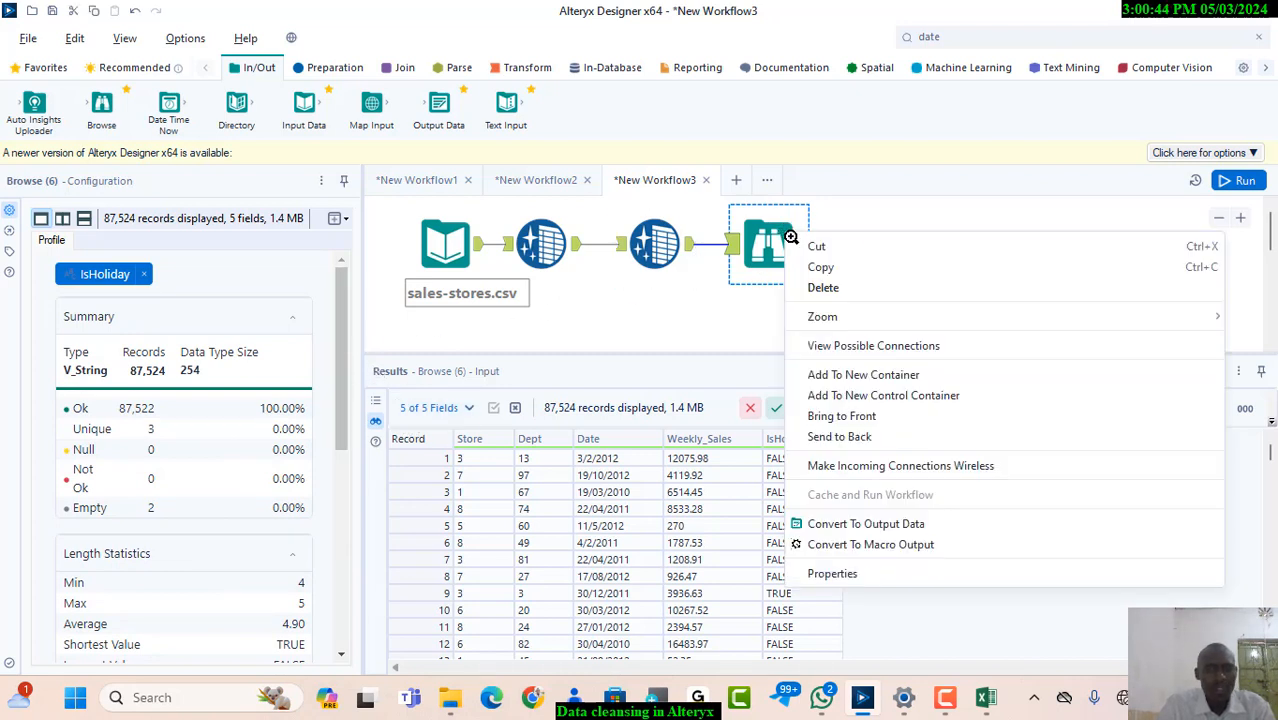
pyautogui.click(824, 288)
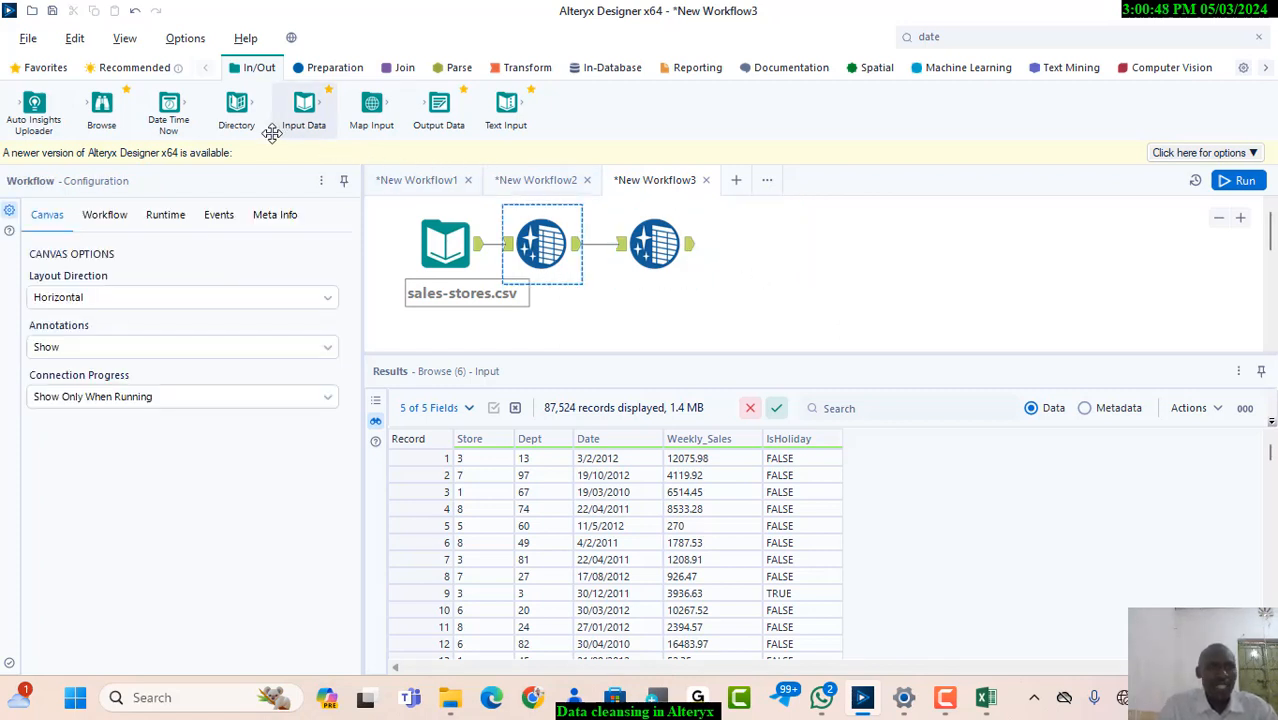
pyautogui.click(318, 70)
pyautogui.moveTo(195, 104); pyautogui.dragTo(750, 240)
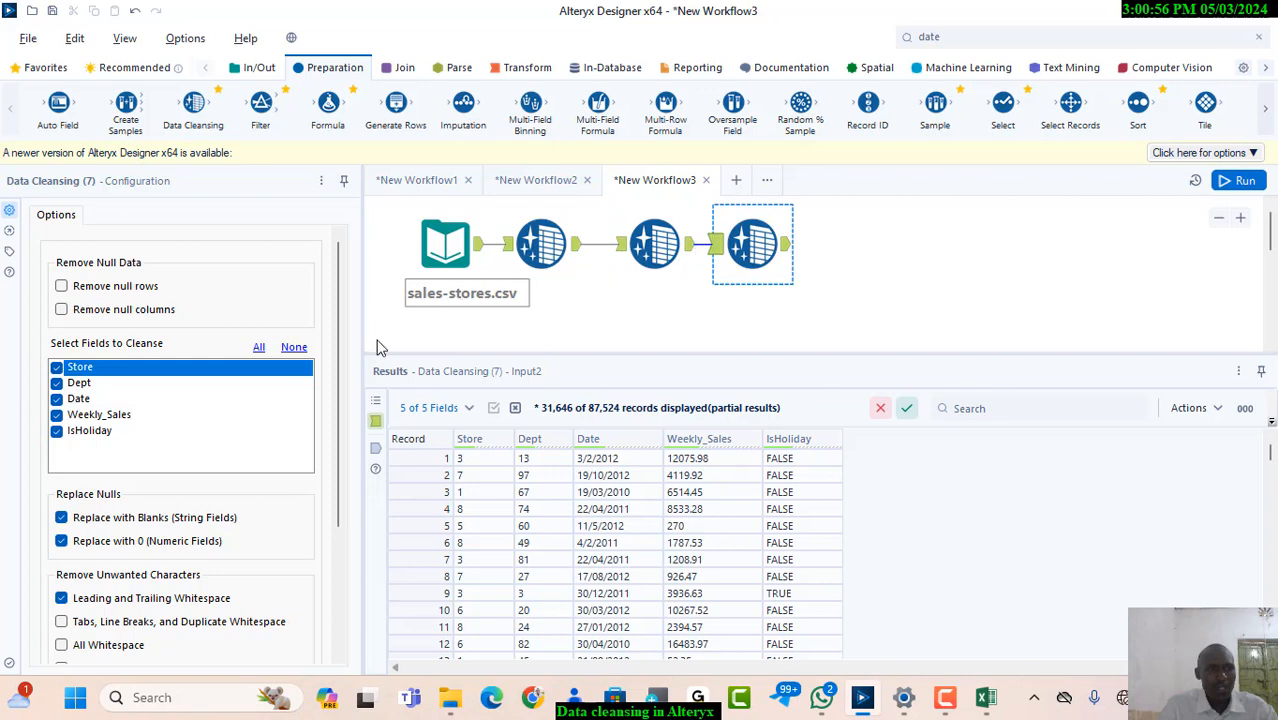
pyautogui.click(294, 348)
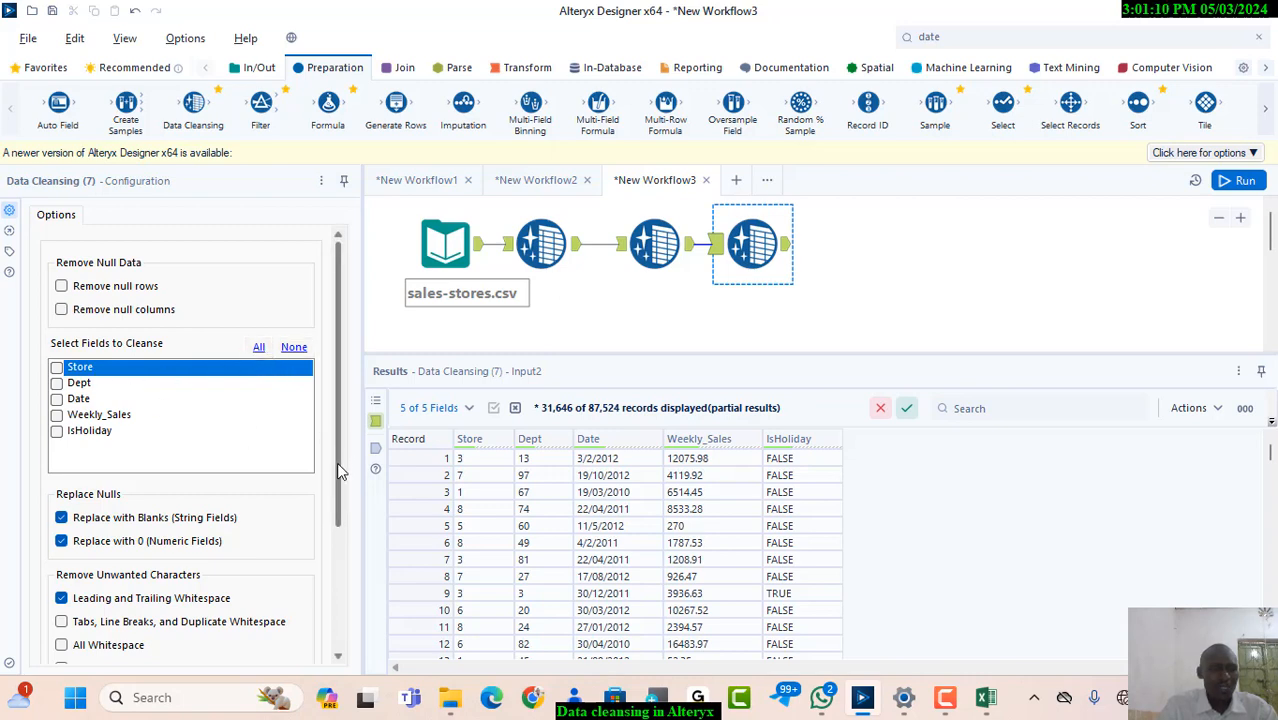
pyautogui.moveTo(340, 472); pyautogui.dragTo(351, 565)
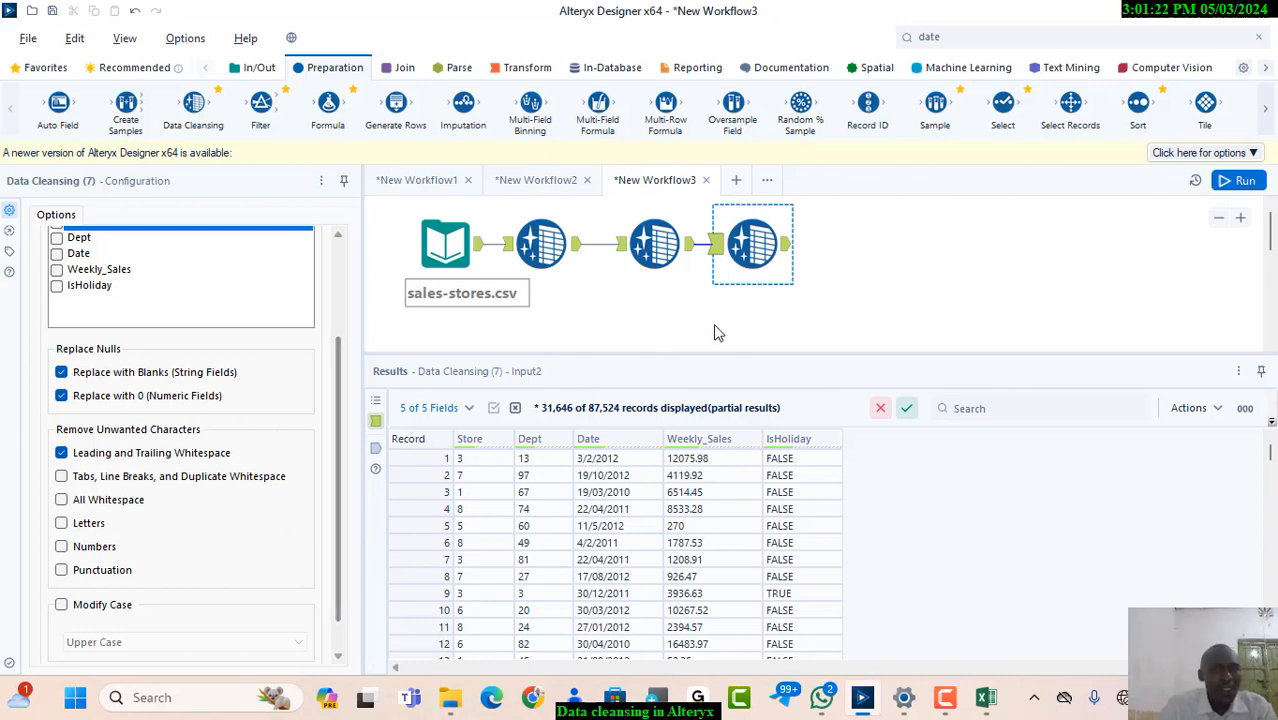
# Close the sales-stores file in Excel and run the workflow to show the third Data Cleansing tool's output
pyautogui.click(788, 247)
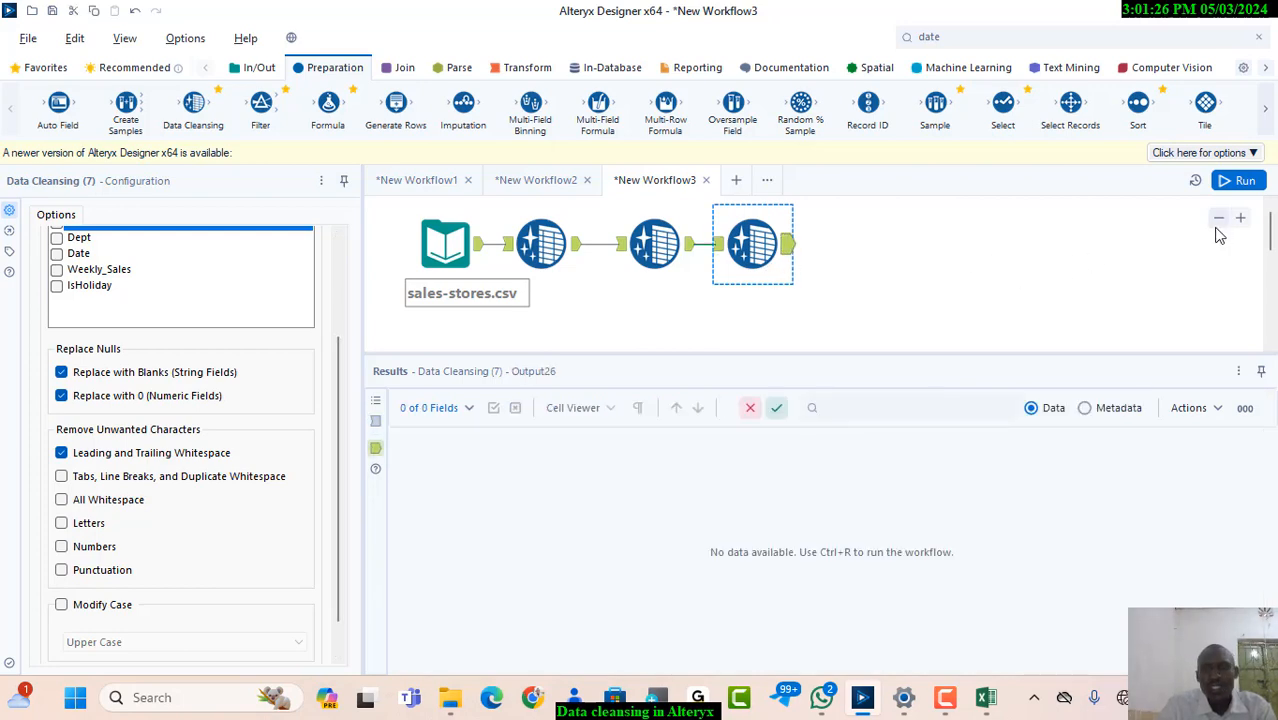
pyautogui.click(1237, 184)
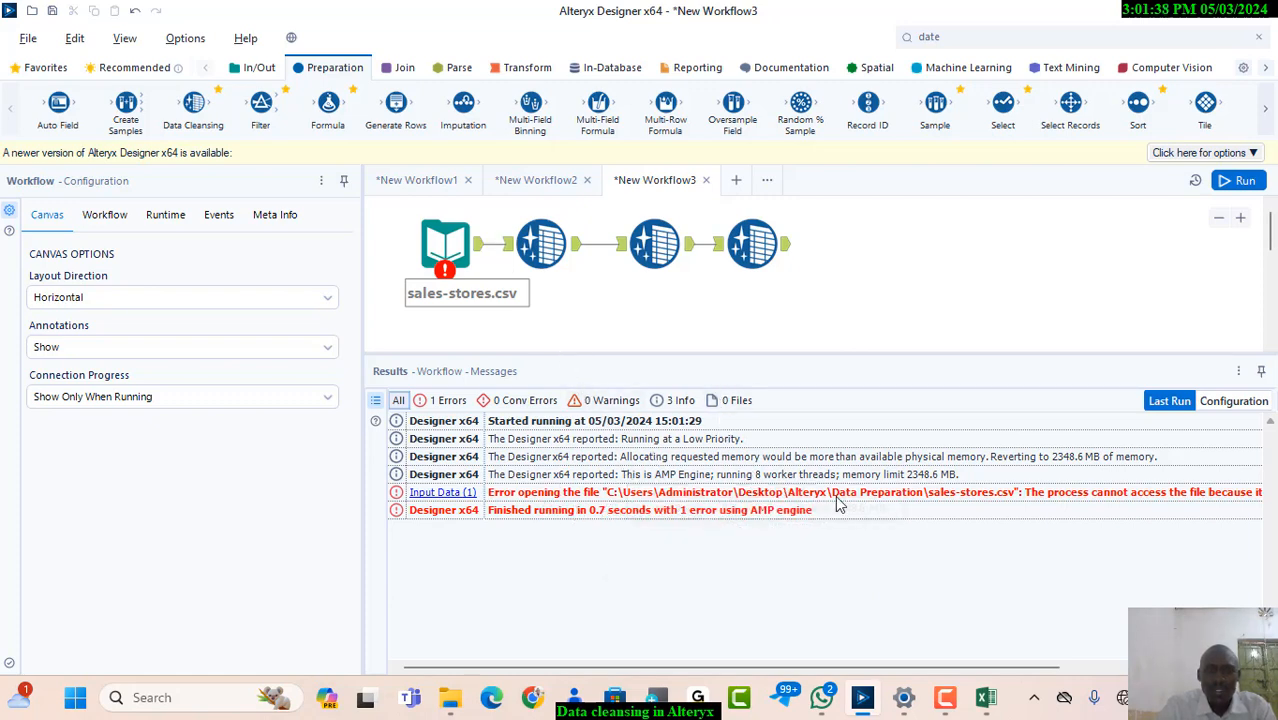
pyautogui.click(983, 702)
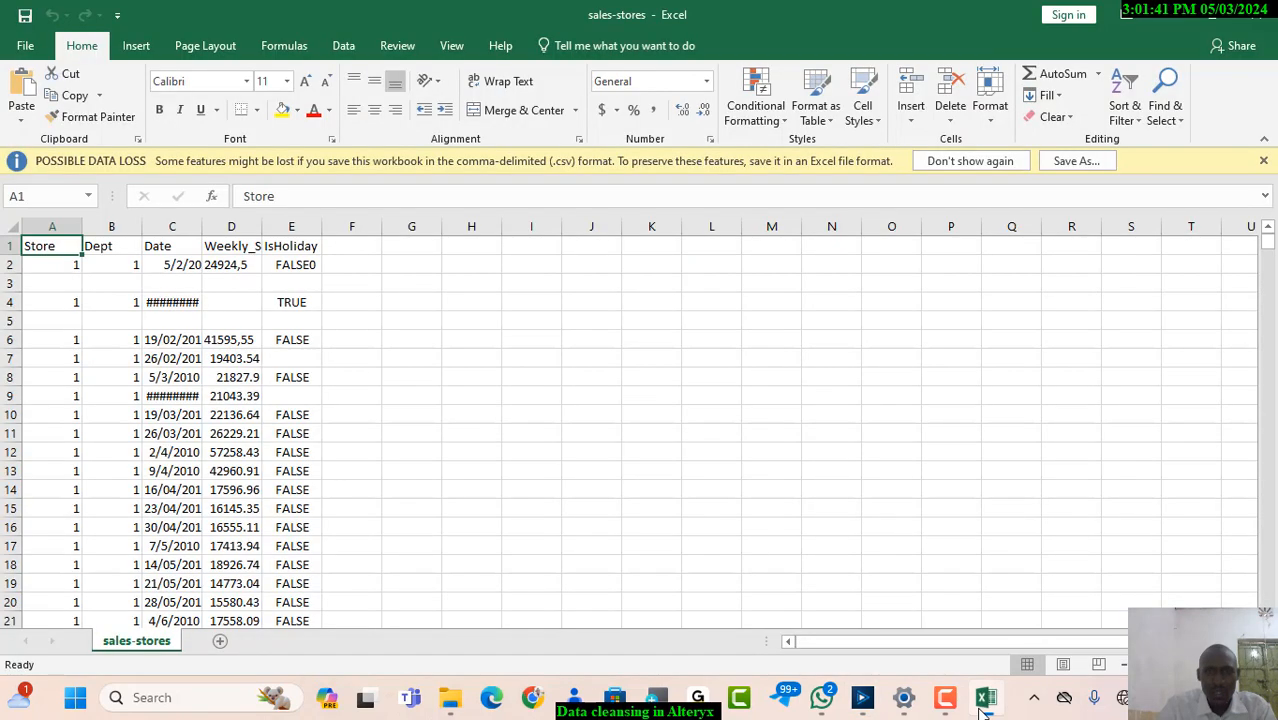
pyautogui.click(1262, 8)
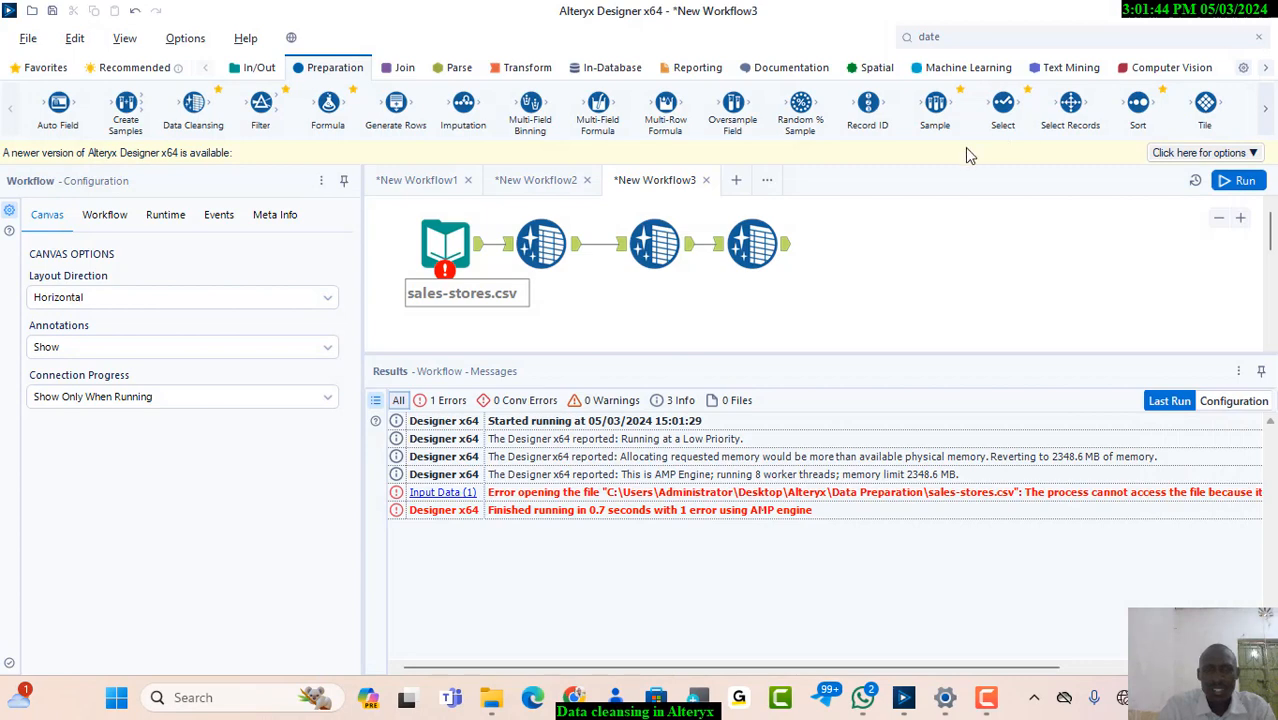
pyautogui.click(778, 252)
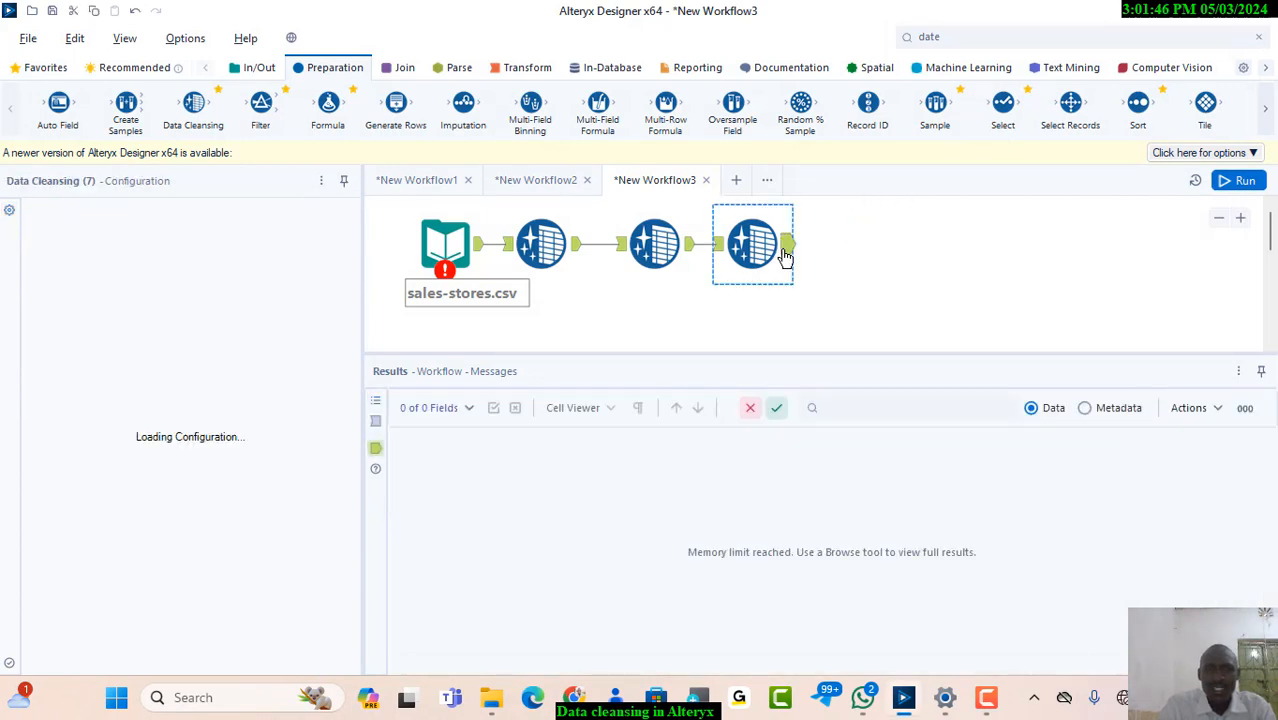
pyautogui.click(1236, 182)
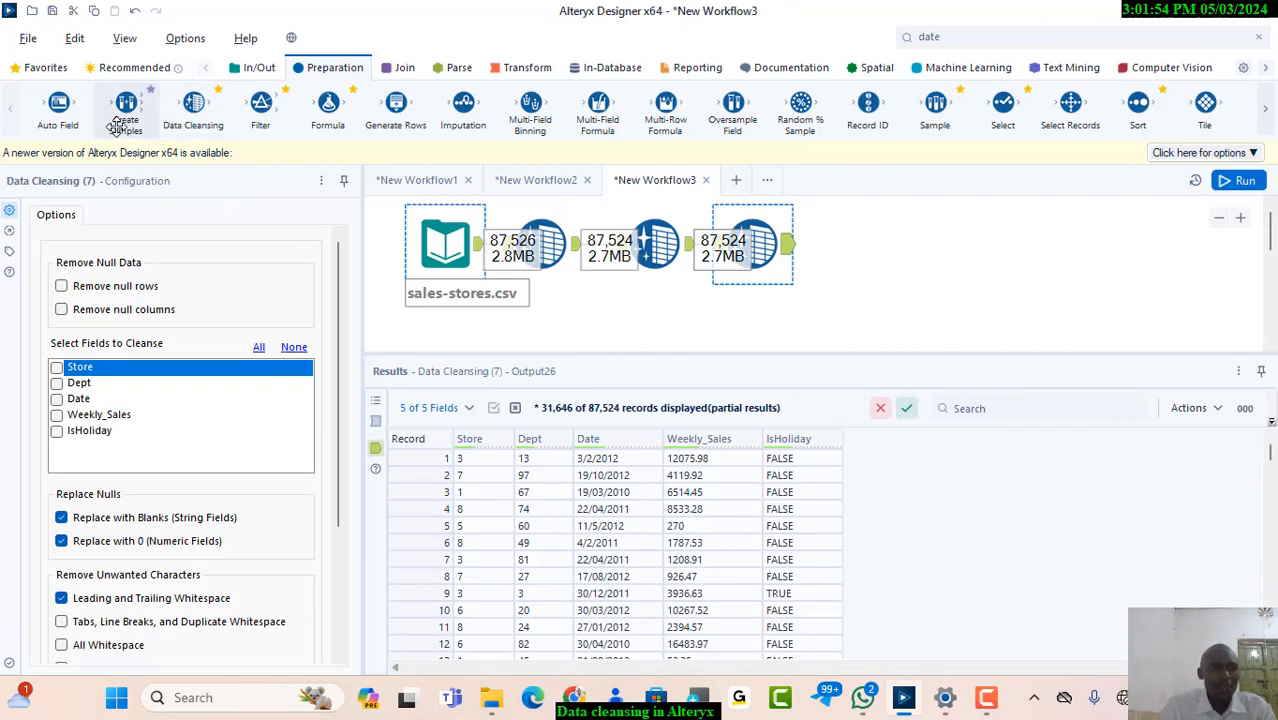
# Connect a Browse tool to the third Data Cleansing tool's output and run the workflow
pyautogui.click(258, 67)
pyautogui.moveTo(107, 121); pyautogui.dragTo(848, 233)
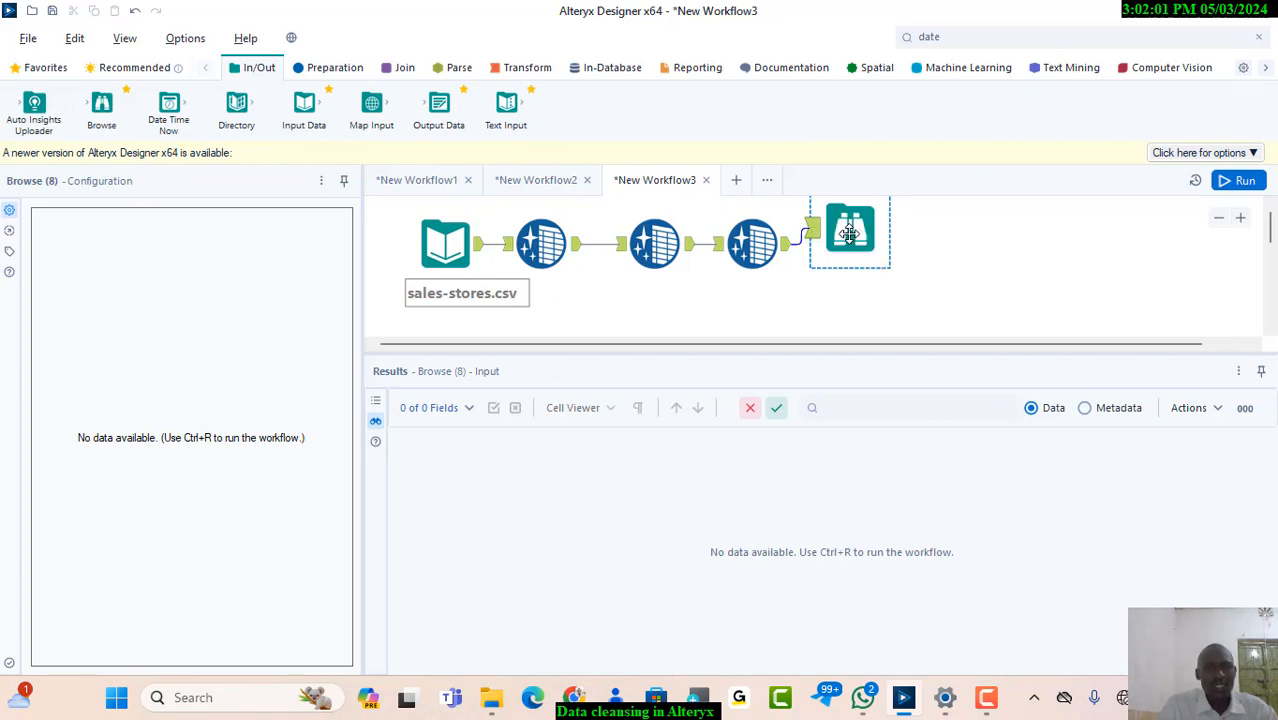
pyautogui.click(944, 248)
pyautogui.click(859, 236)
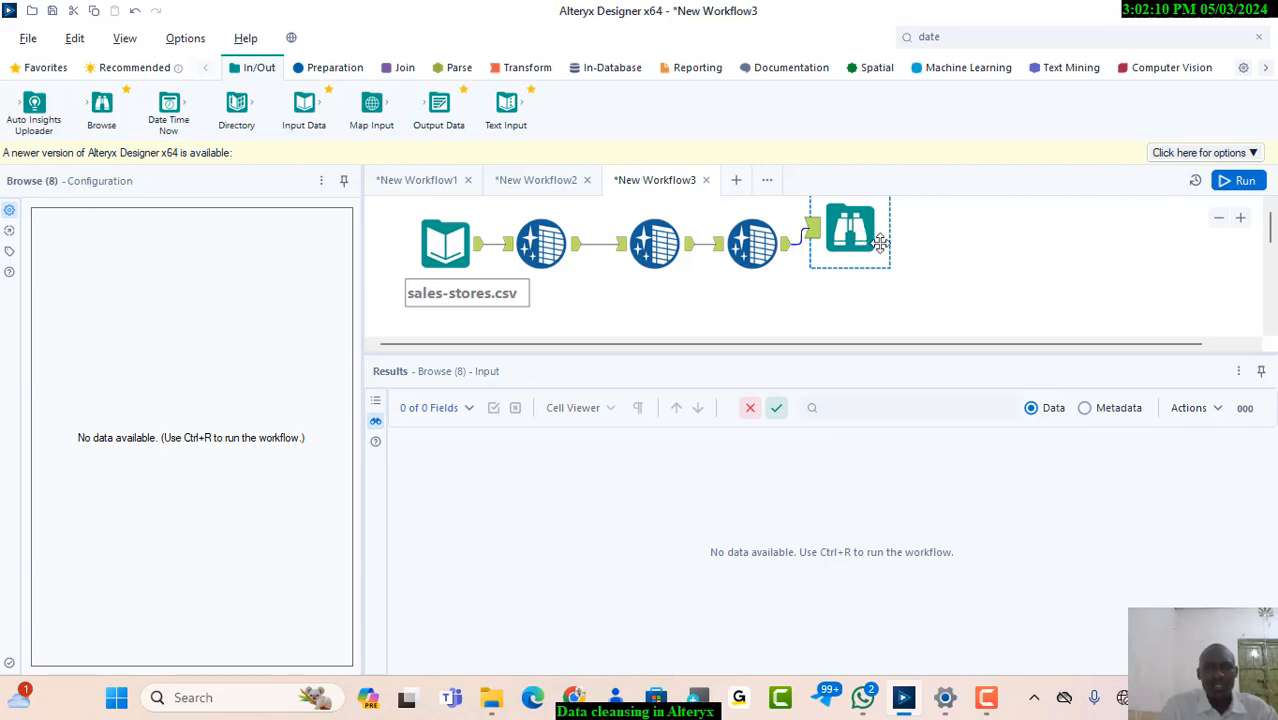
pyautogui.click(1240, 184)
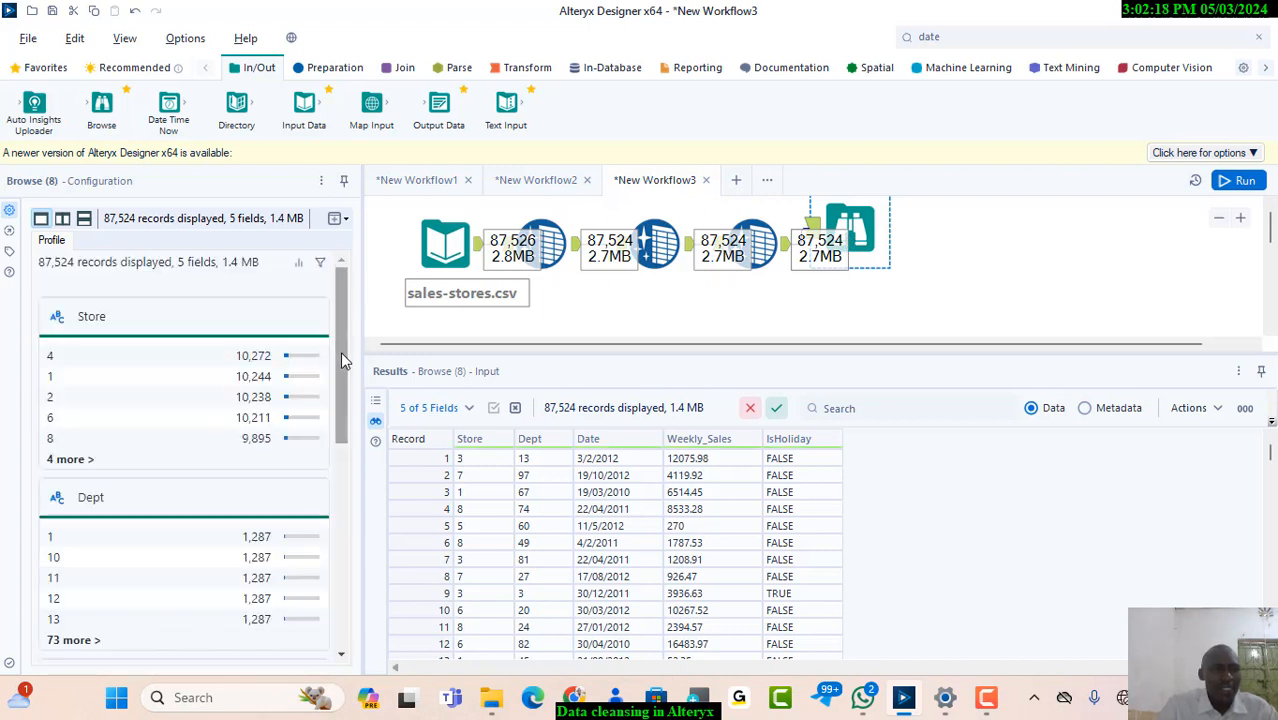
# Check the Weekly_Sales profile in the new Browse tool and delete that Browse tool from the workflow
pyautogui.moveTo(340, 360); pyautogui.dragTo(351, 566)
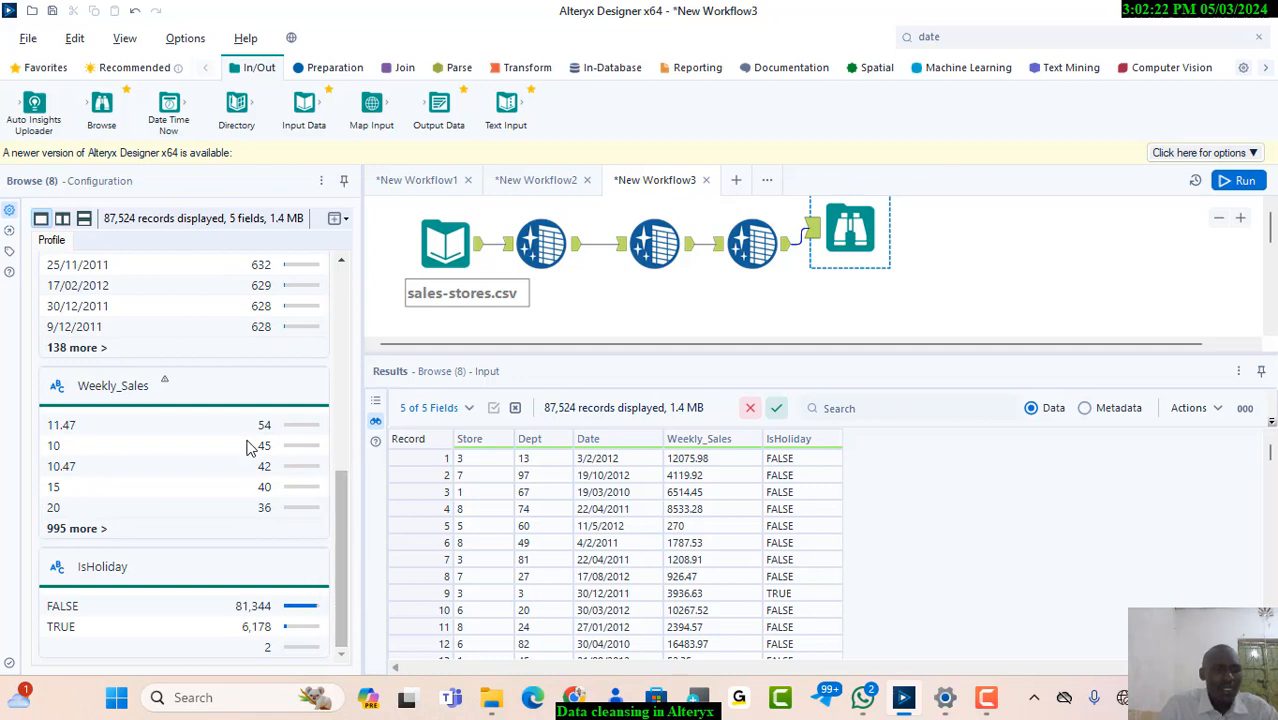
pyautogui.click(118, 390)
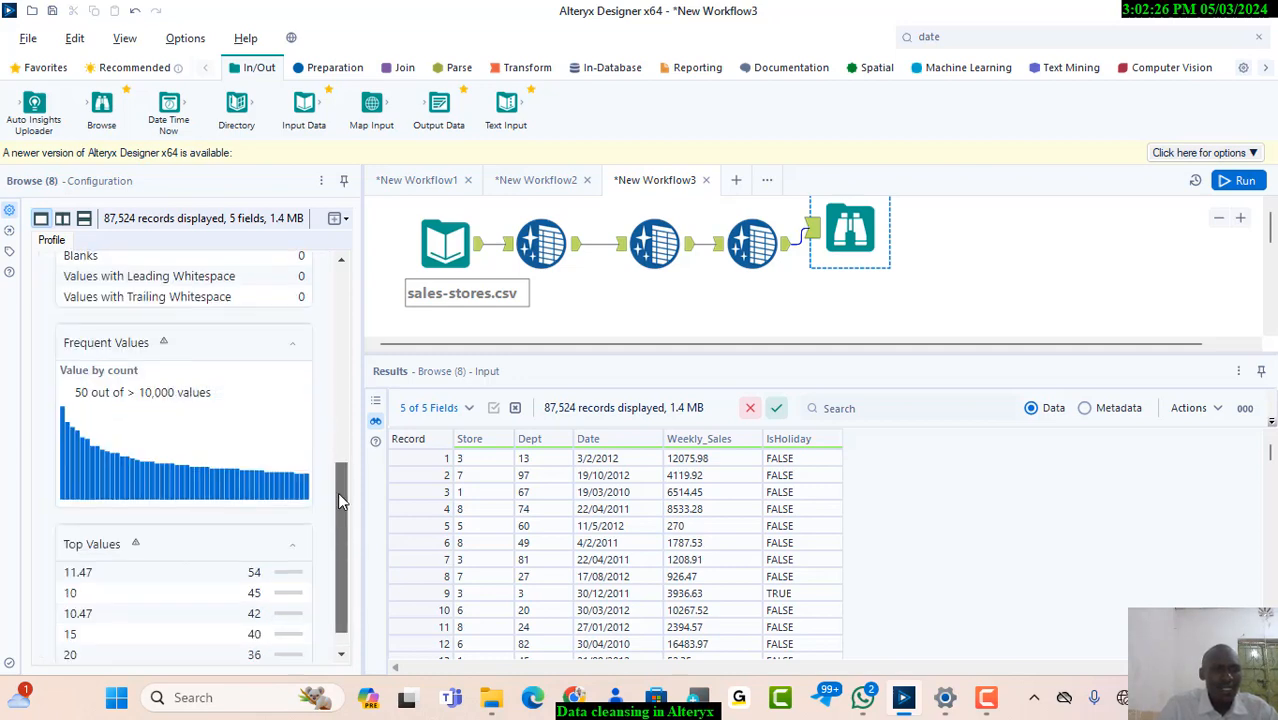
pyautogui.moveTo(340, 500)
pyautogui.mouseDown()
pyautogui.moveTo(325, 325)
pyautogui.moveTo(348, 520)
pyautogui.mouseUp()
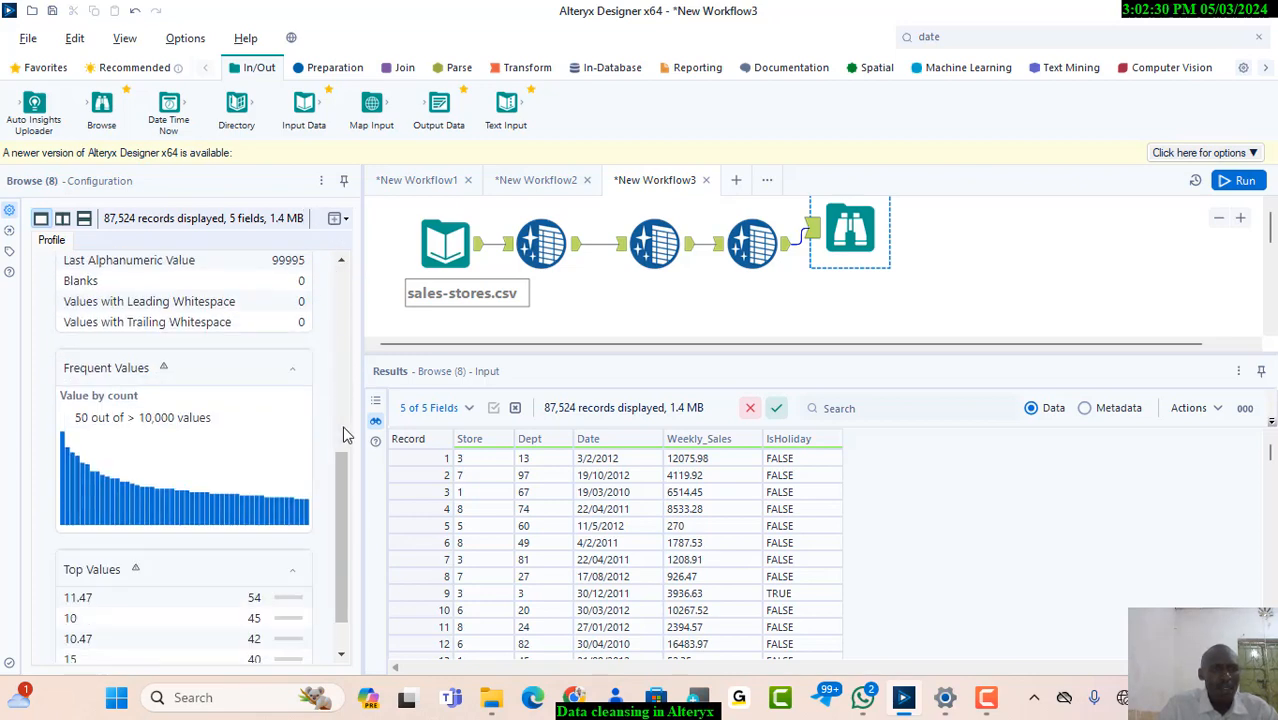
pyautogui.moveTo(338, 482); pyautogui.dragTo(333, 292)
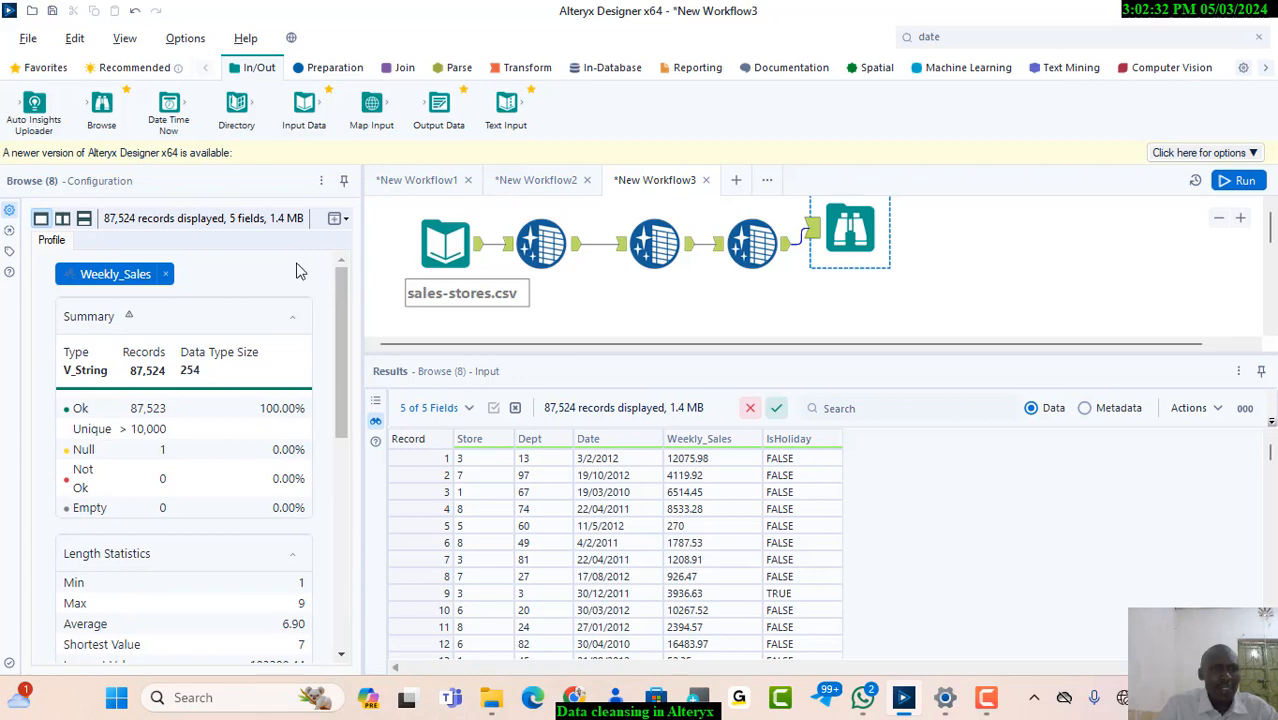
pyautogui.click(167, 275)
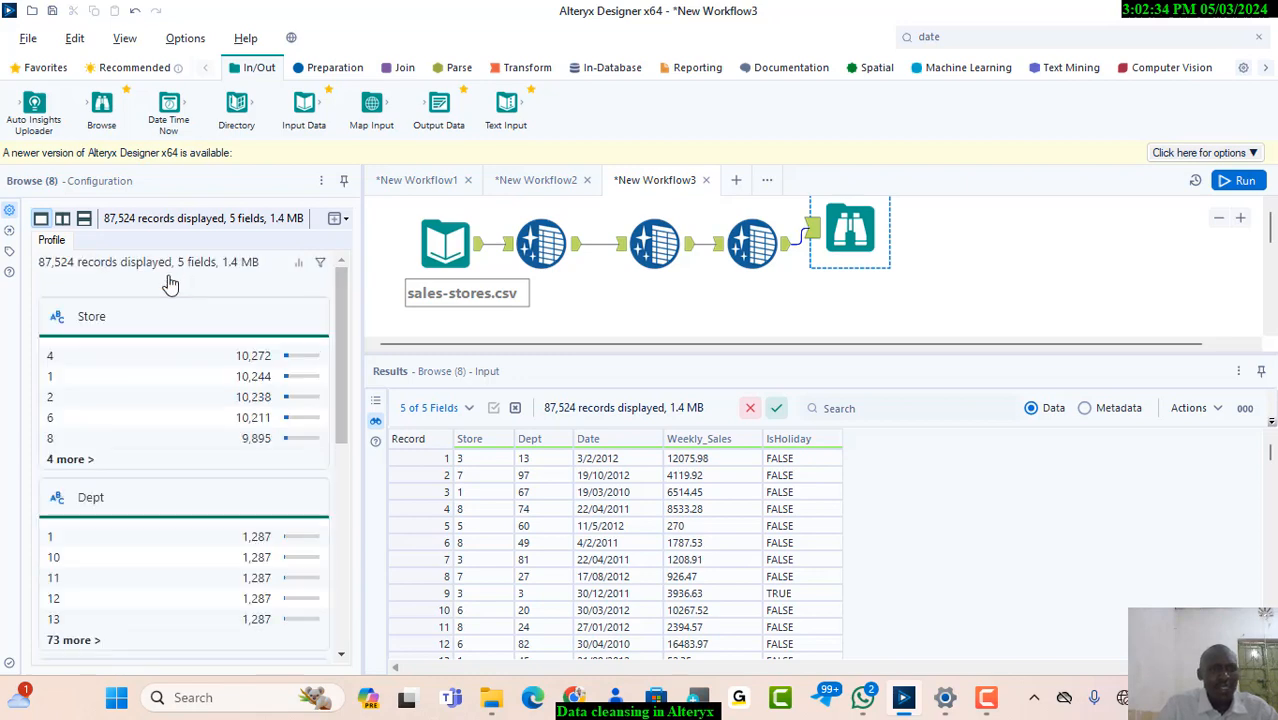
pyautogui.rightClick(850, 232)
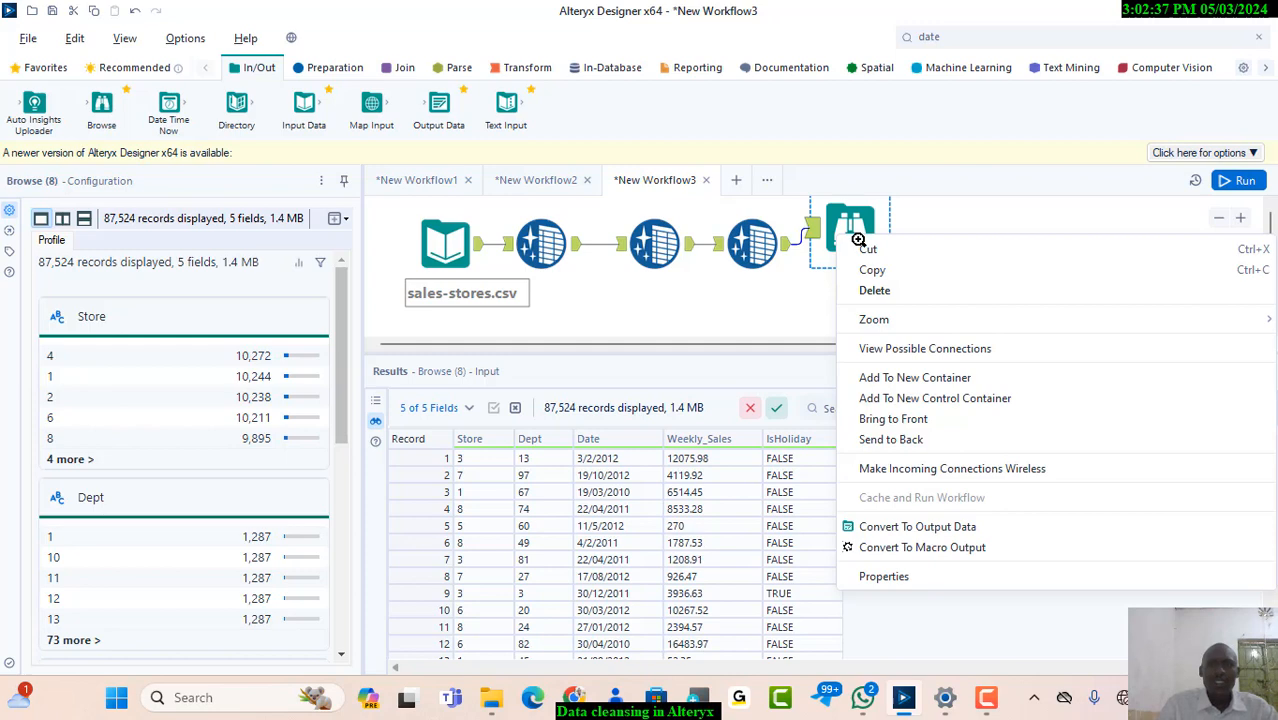
pyautogui.click(878, 289)
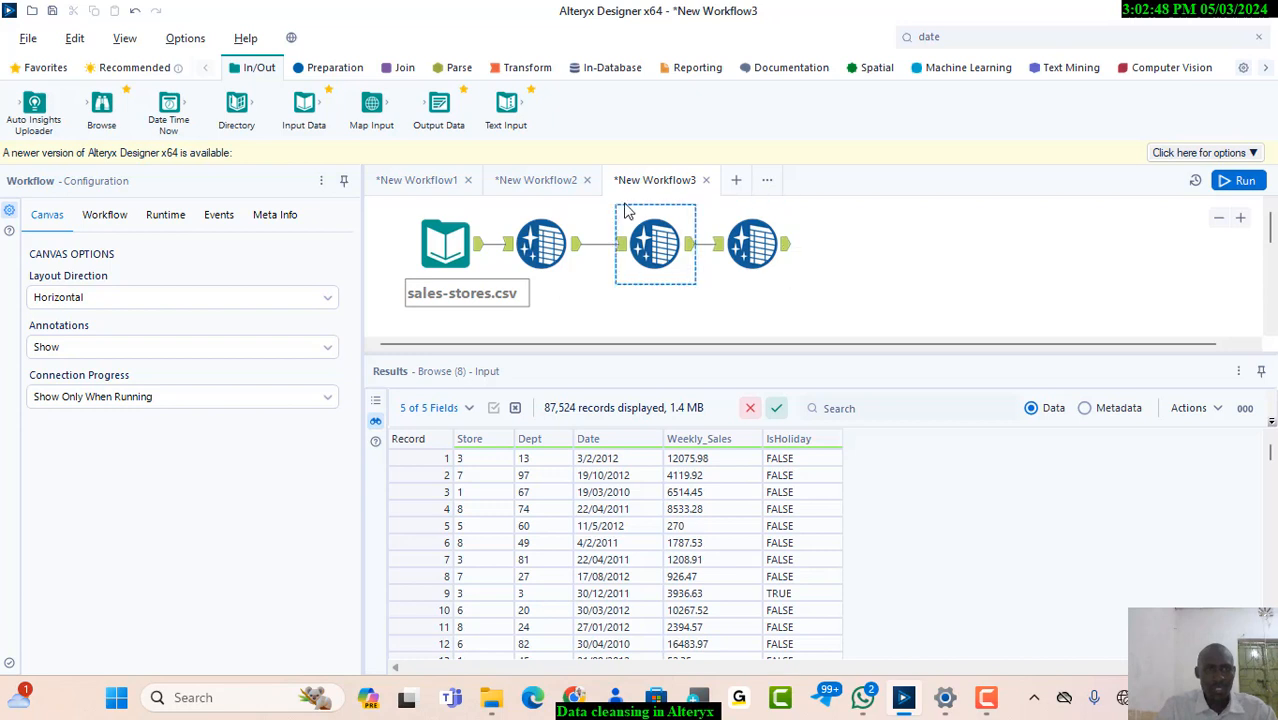
pyautogui.moveTo(100, 116)
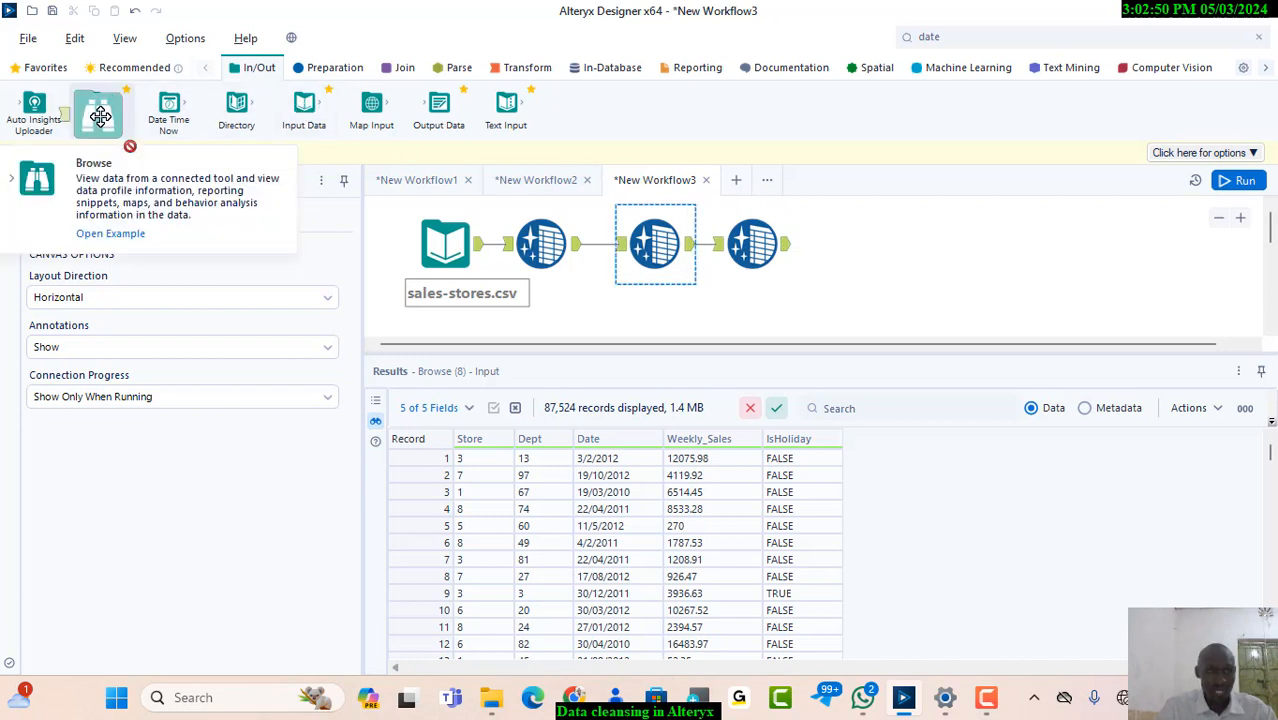
pyautogui.moveTo(100, 116); pyautogui.dragTo(852, 245)
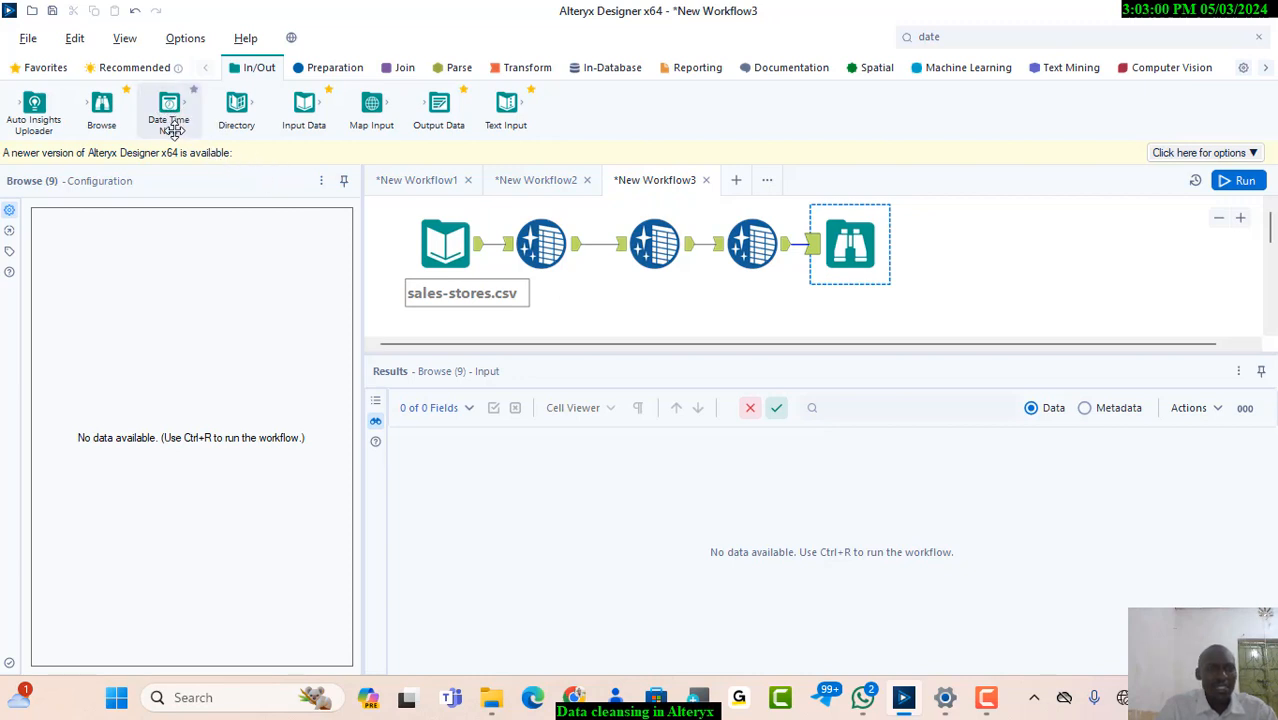
pyautogui.rightClick(864, 258)
pyautogui.click(874, 318)
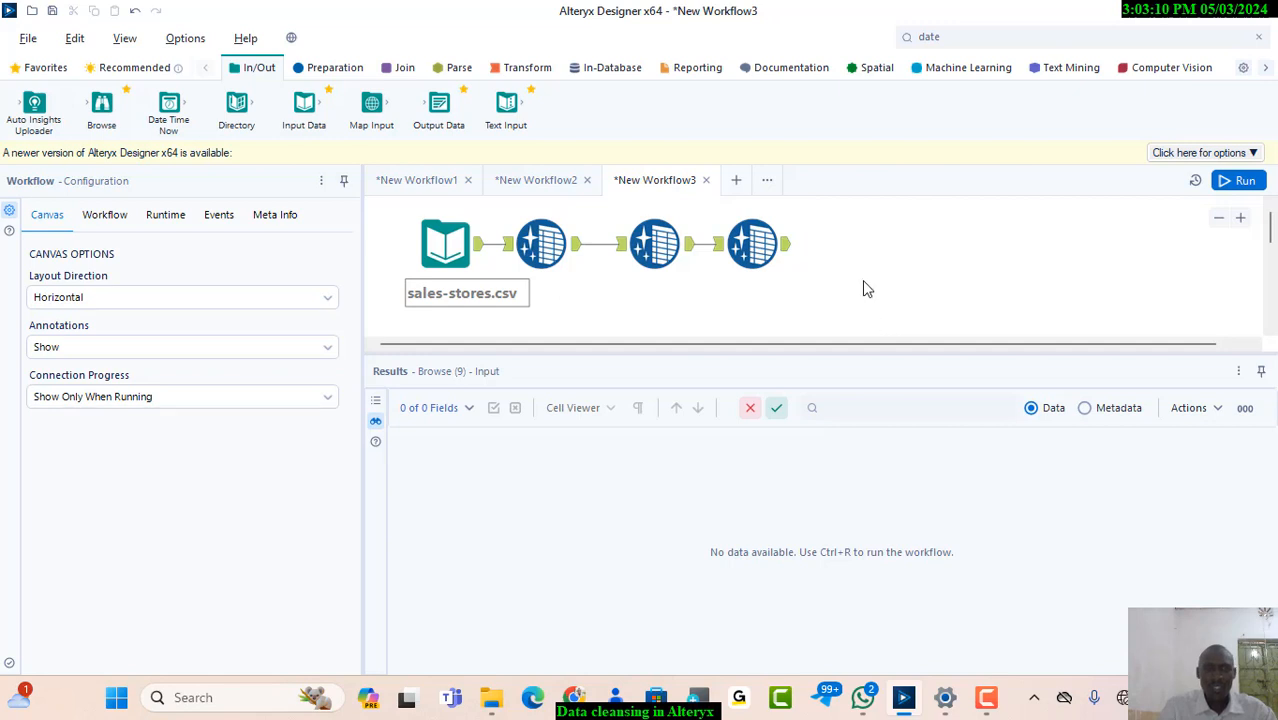
# Add a Select tool to the workflow, connected to the third Data Cleansing tool's output
pyautogui.click(658, 232)
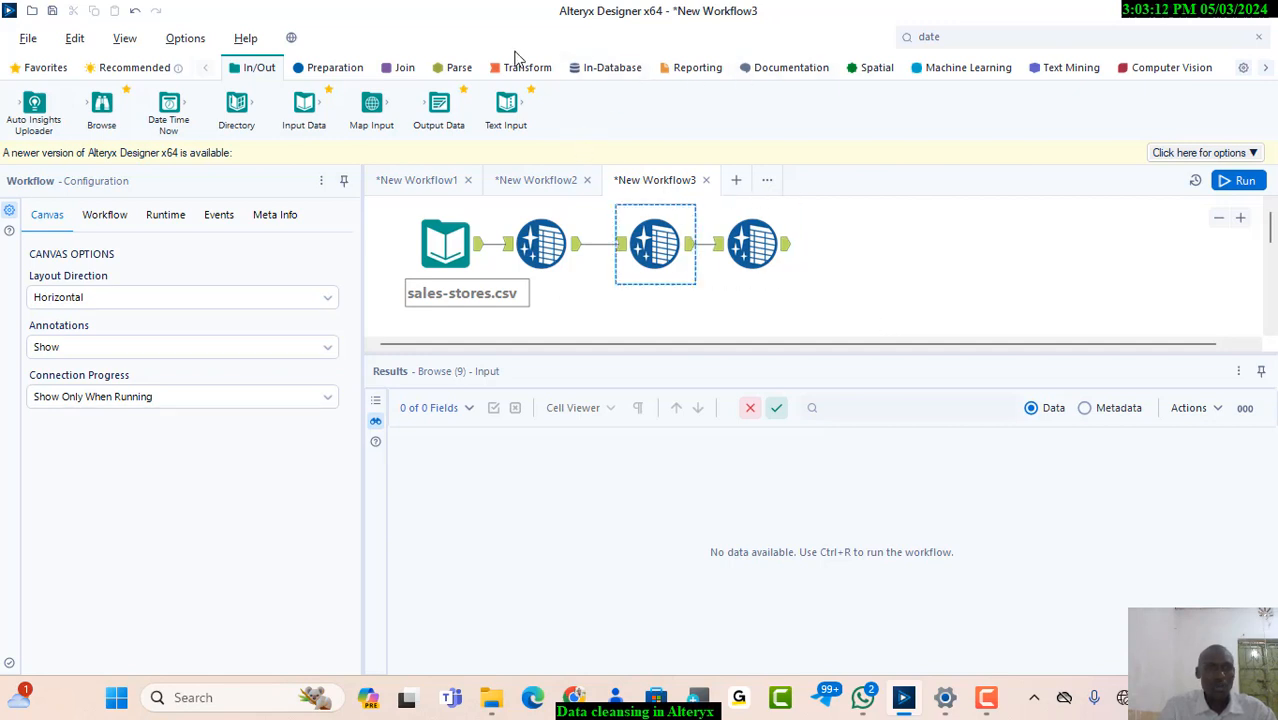
pyautogui.click(321, 69)
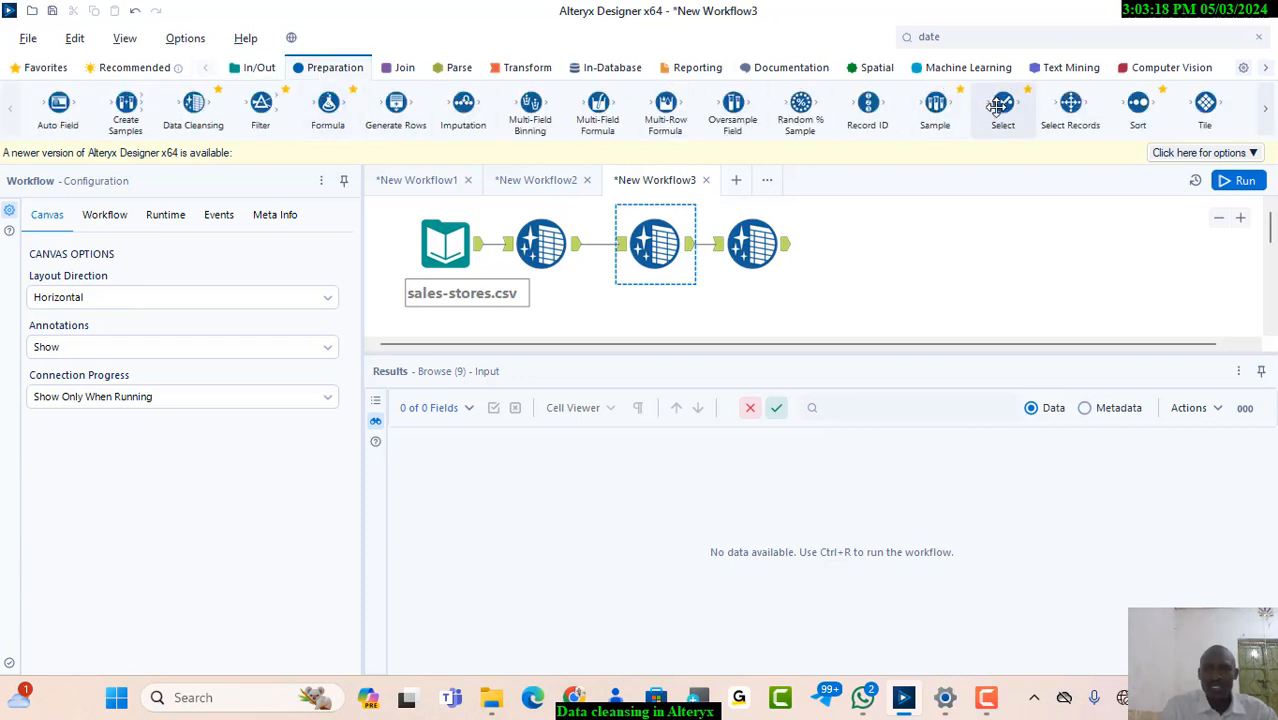
pyautogui.moveTo(996, 107); pyautogui.dragTo(850, 246)
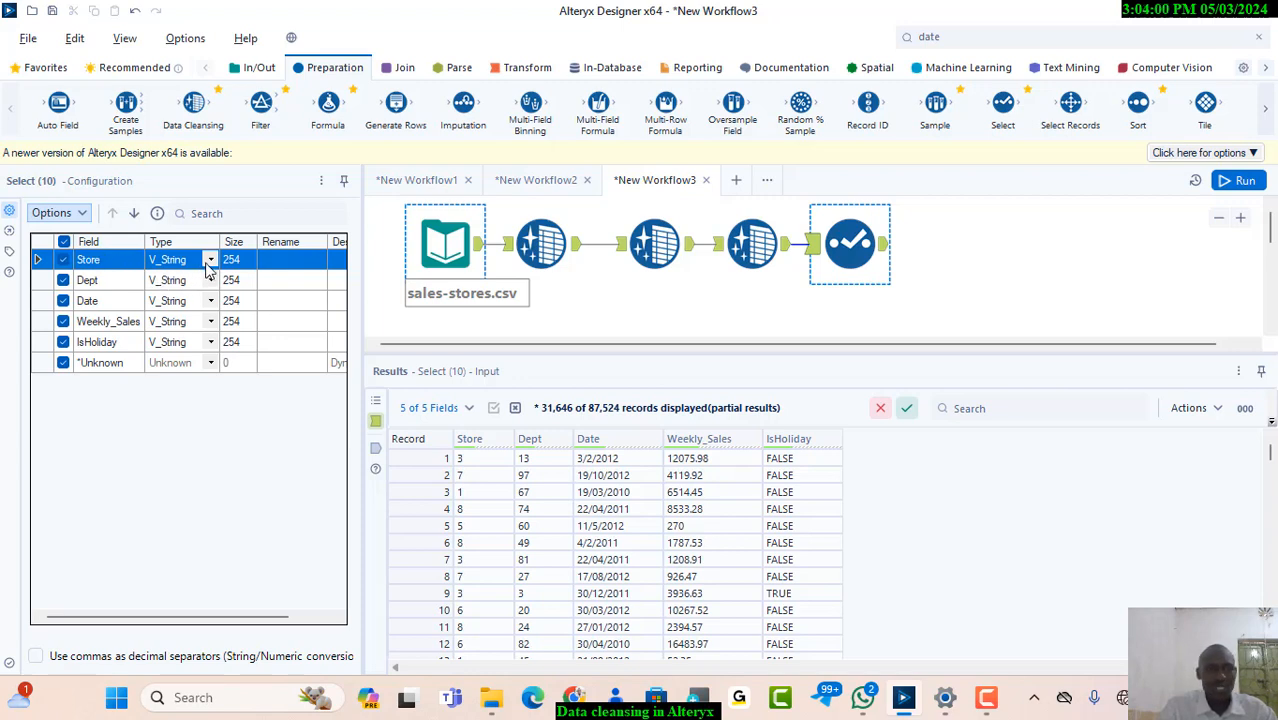
# Set the data type of the Store and Dept fields to Int32 in the Select tool
pyautogui.click(210, 264)
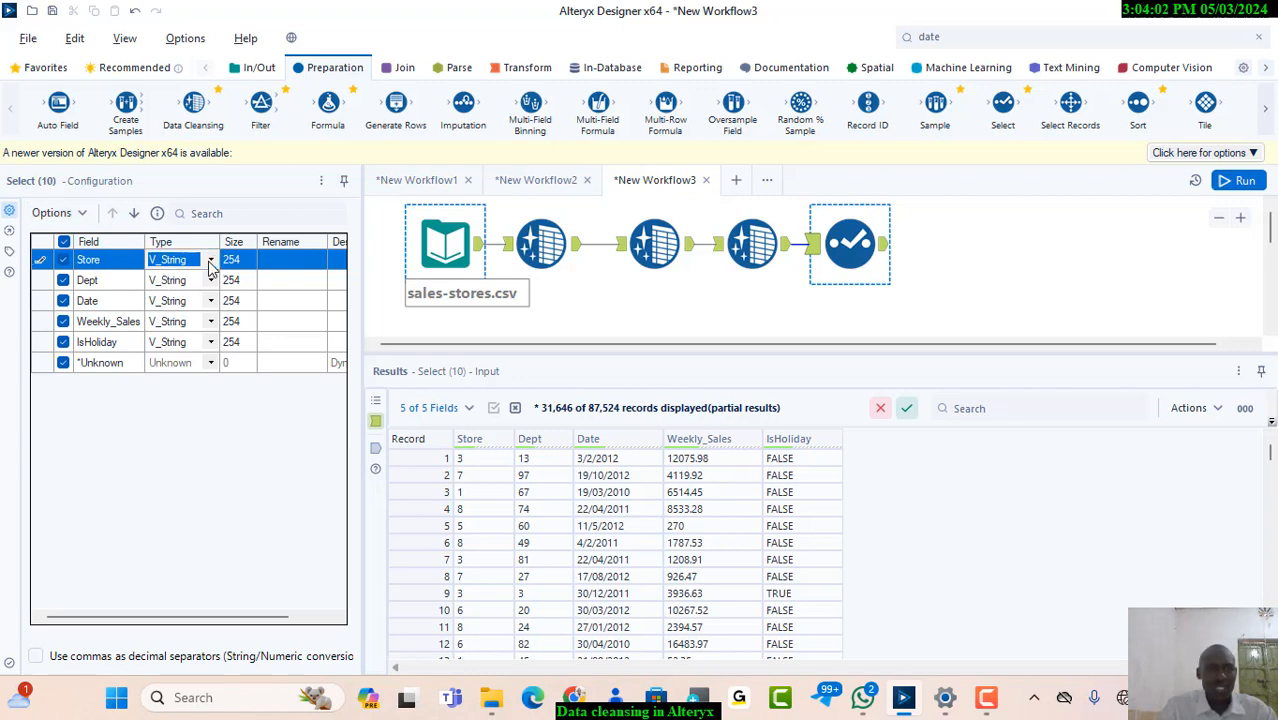
pyautogui.click(210, 262)
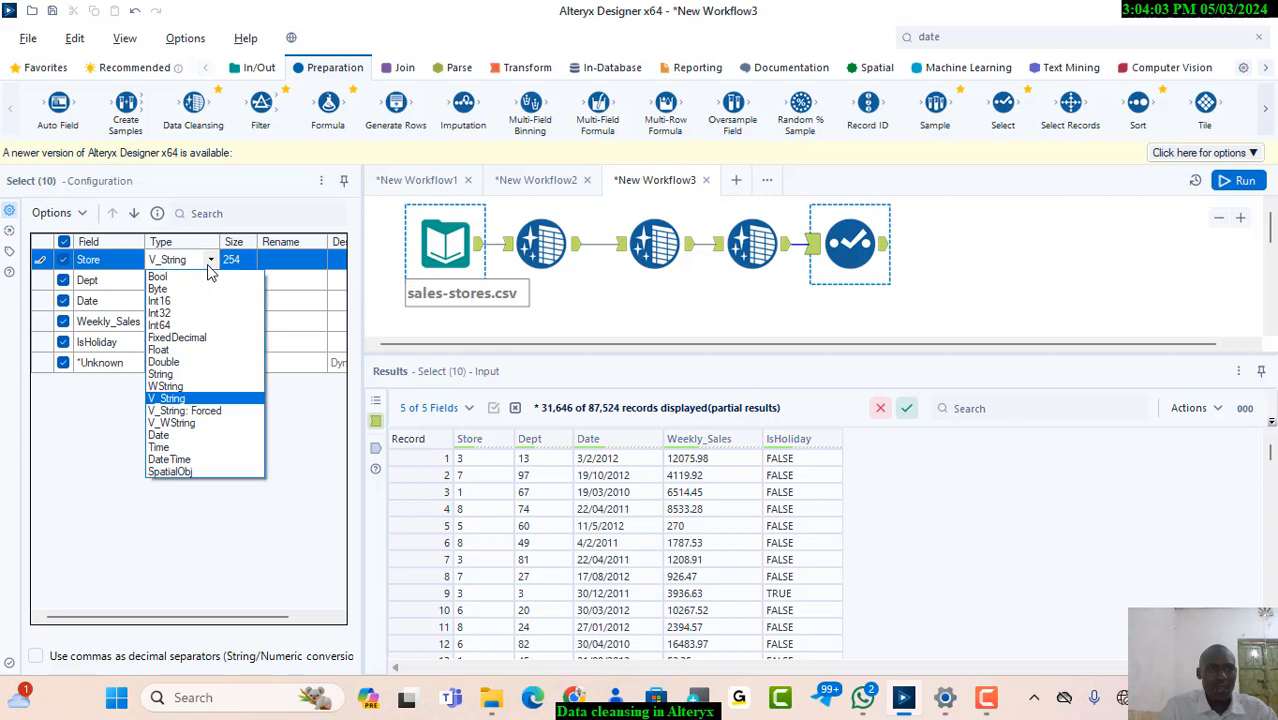
pyautogui.click(174, 316)
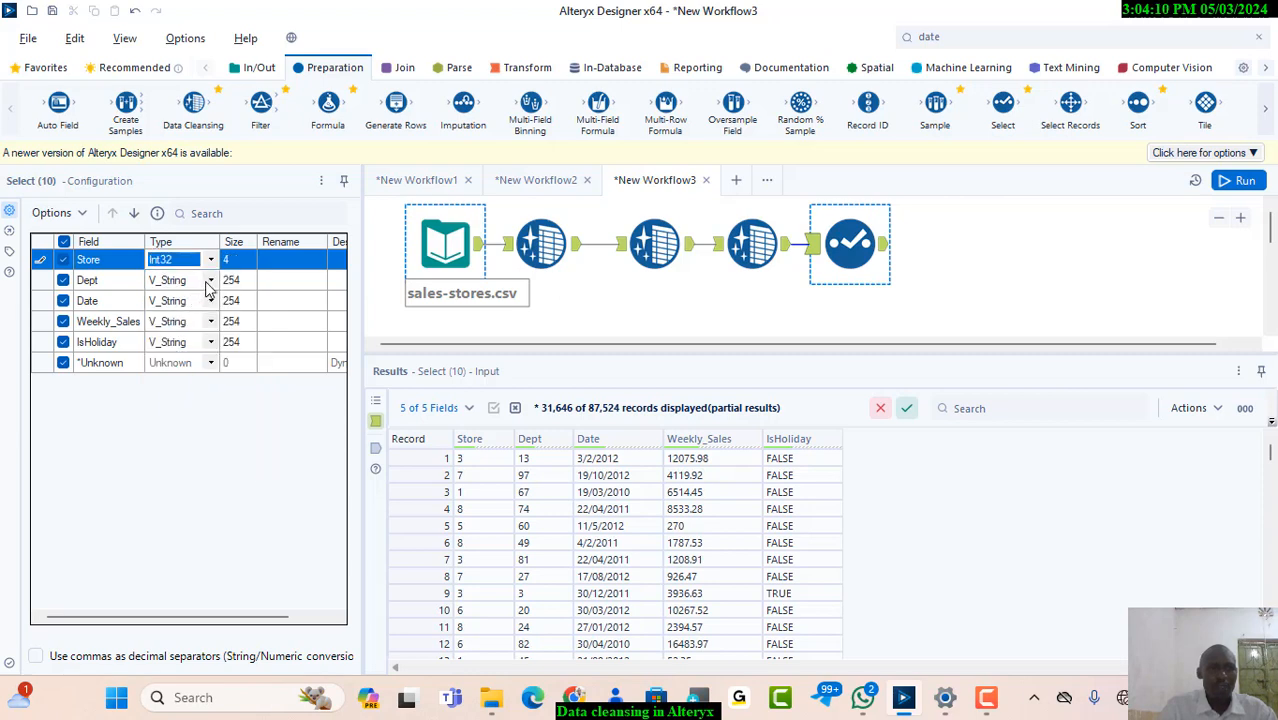
pyautogui.click(208, 282)
pyautogui.click(208, 282)
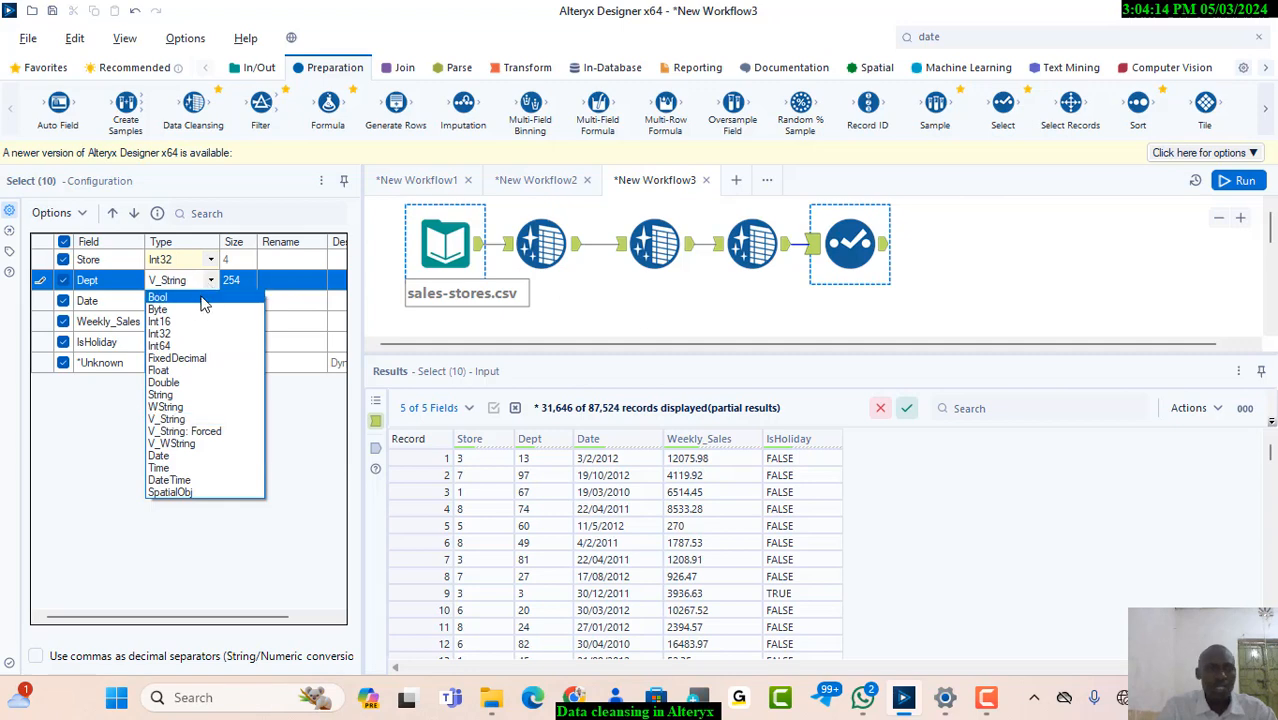
pyautogui.click(177, 334)
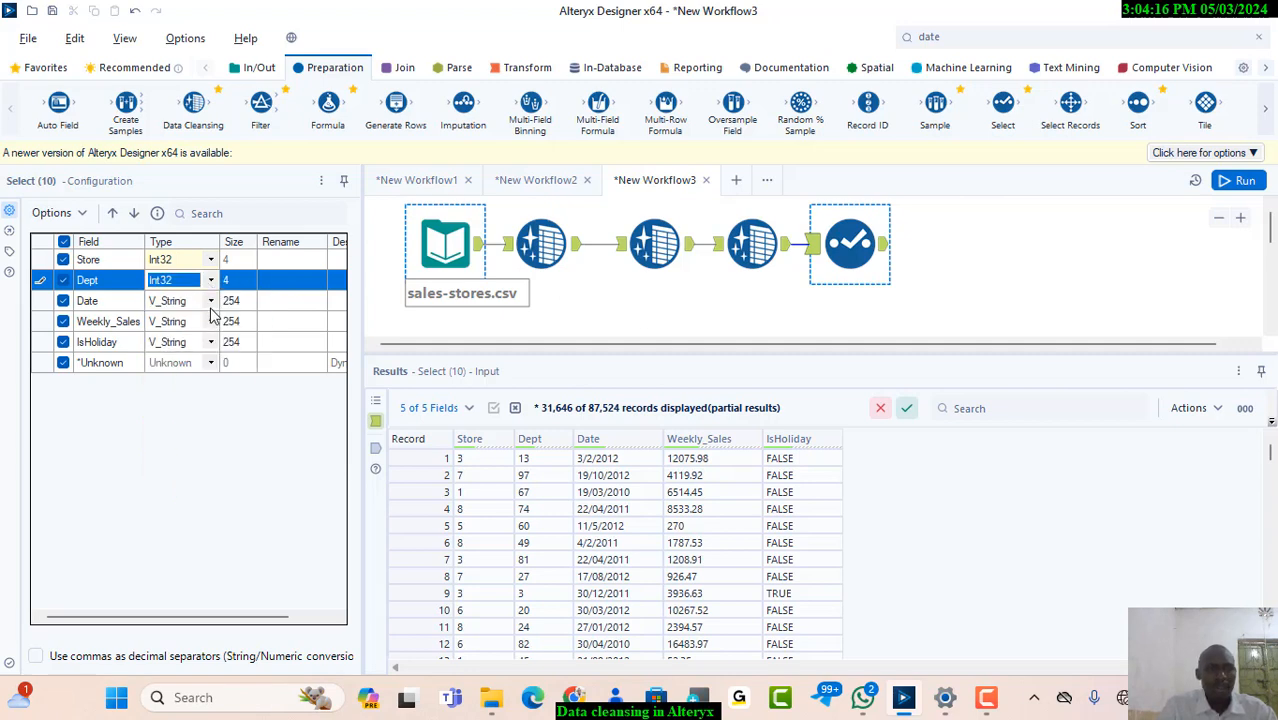
# Change the Date field's data type to Date in the Select tool
pyautogui.click(211, 301)
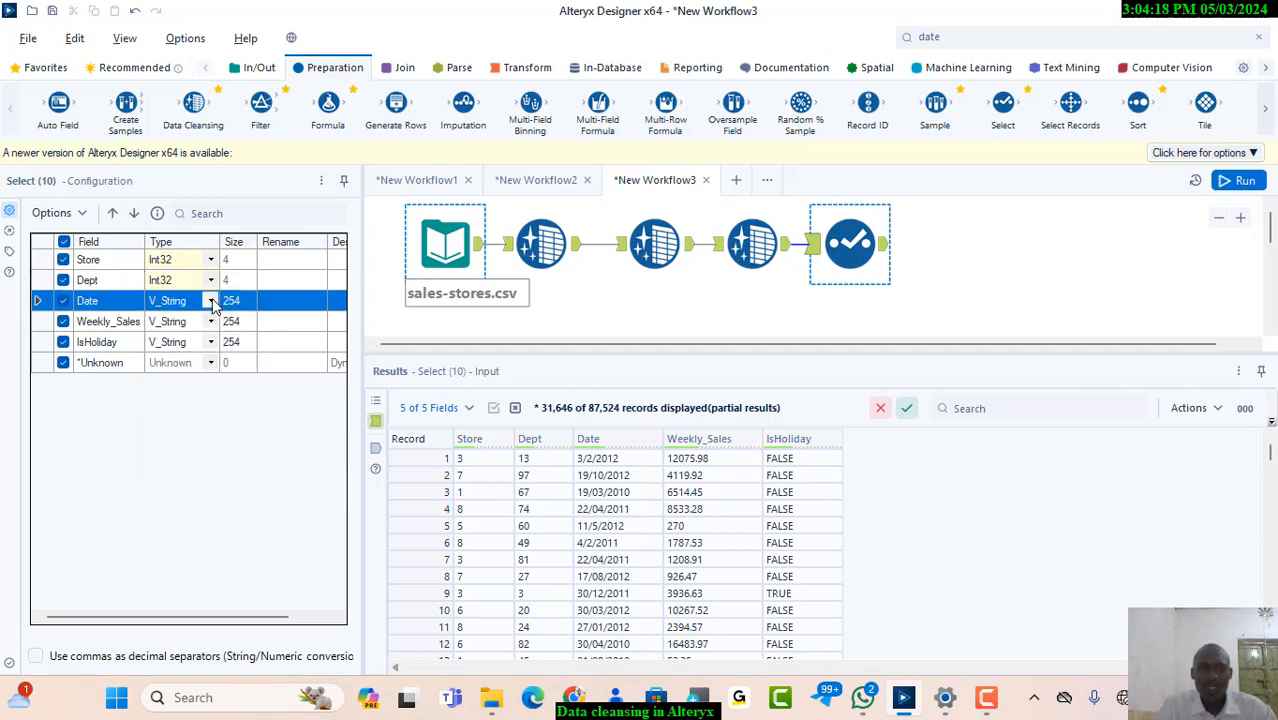
pyautogui.click(211, 301)
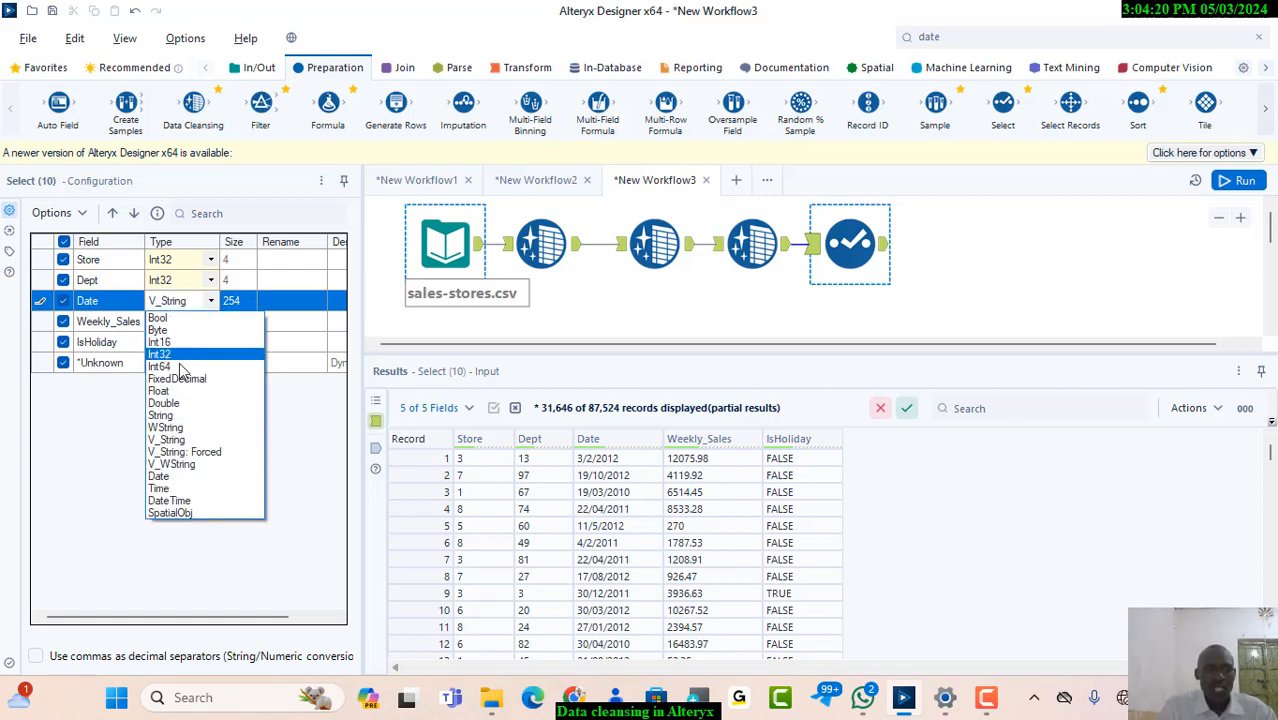
pyautogui.click(160, 477)
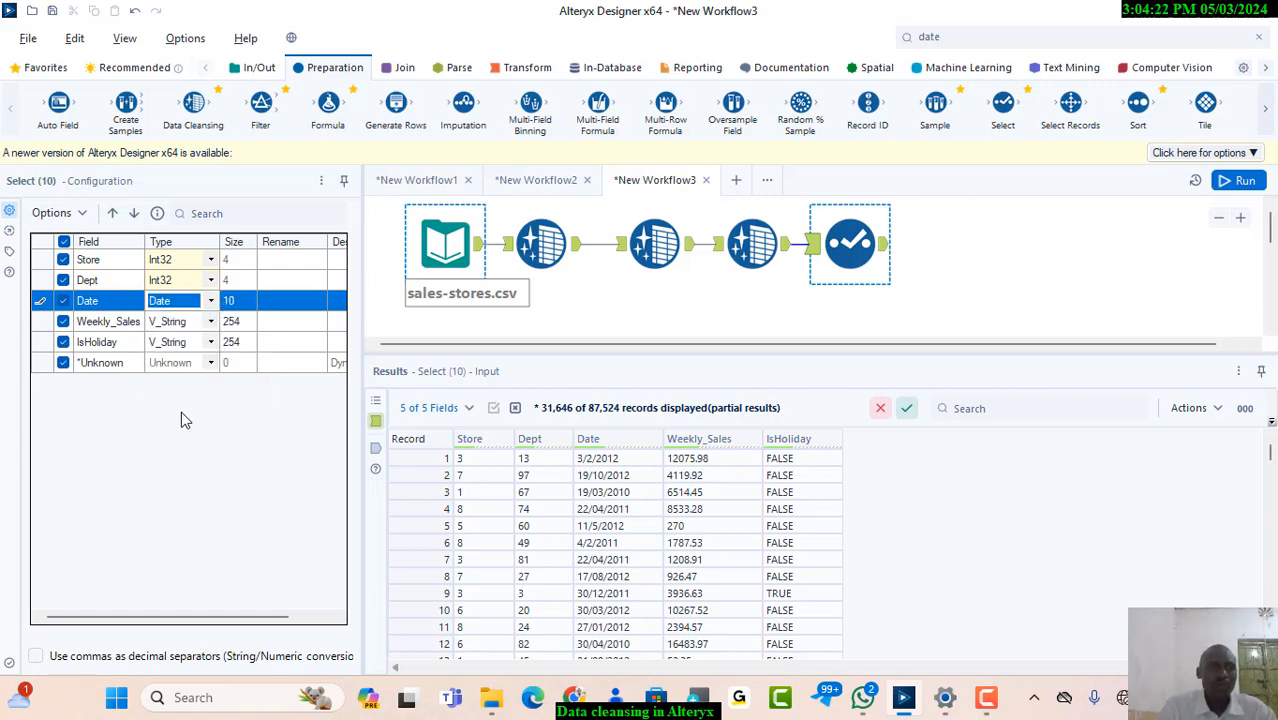
# Set the Weekly_Sales field's data type to Double and the IsHoliday field's to Bool
pyautogui.click(211, 328)
pyautogui.click(211, 324)
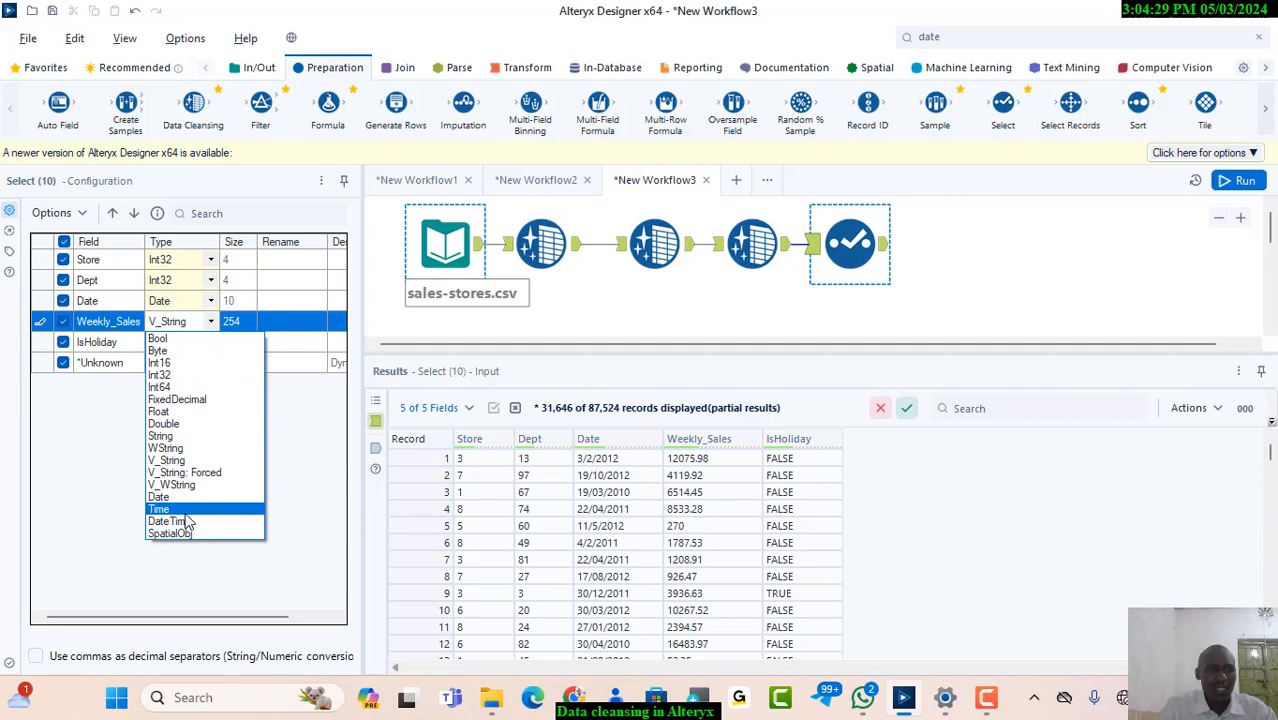
pyautogui.click(180, 424)
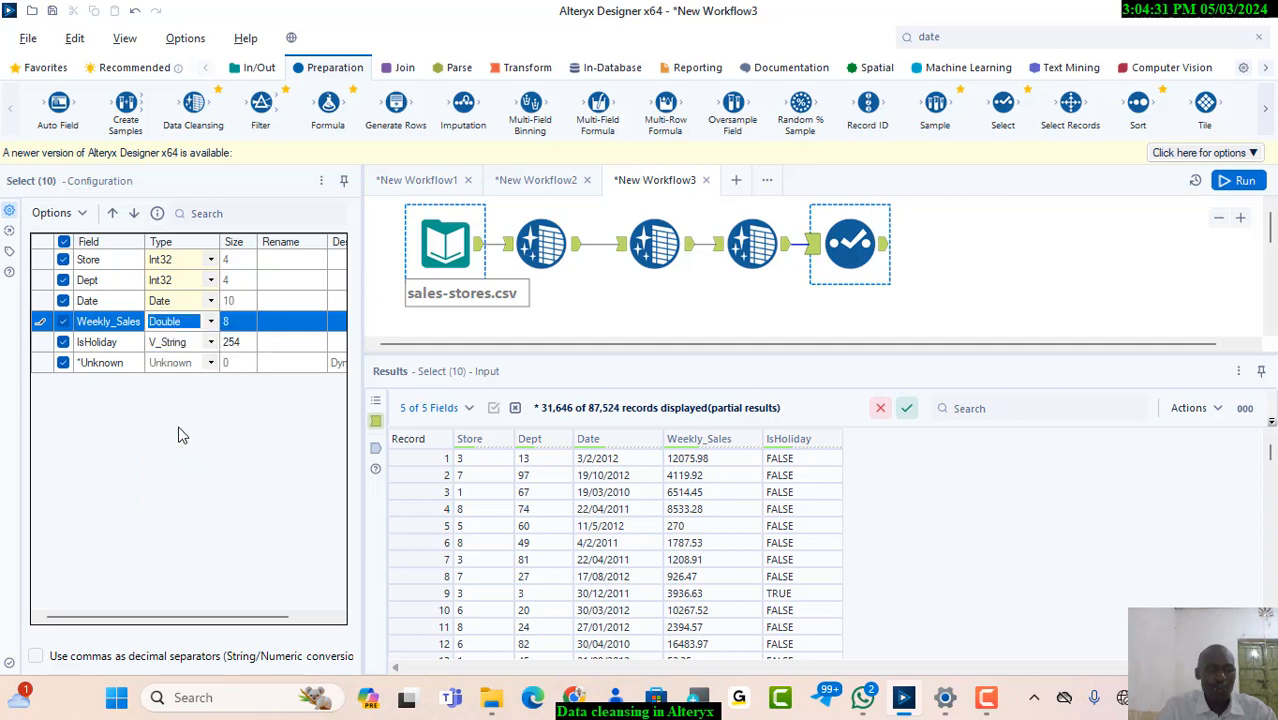
pyautogui.click(209, 341)
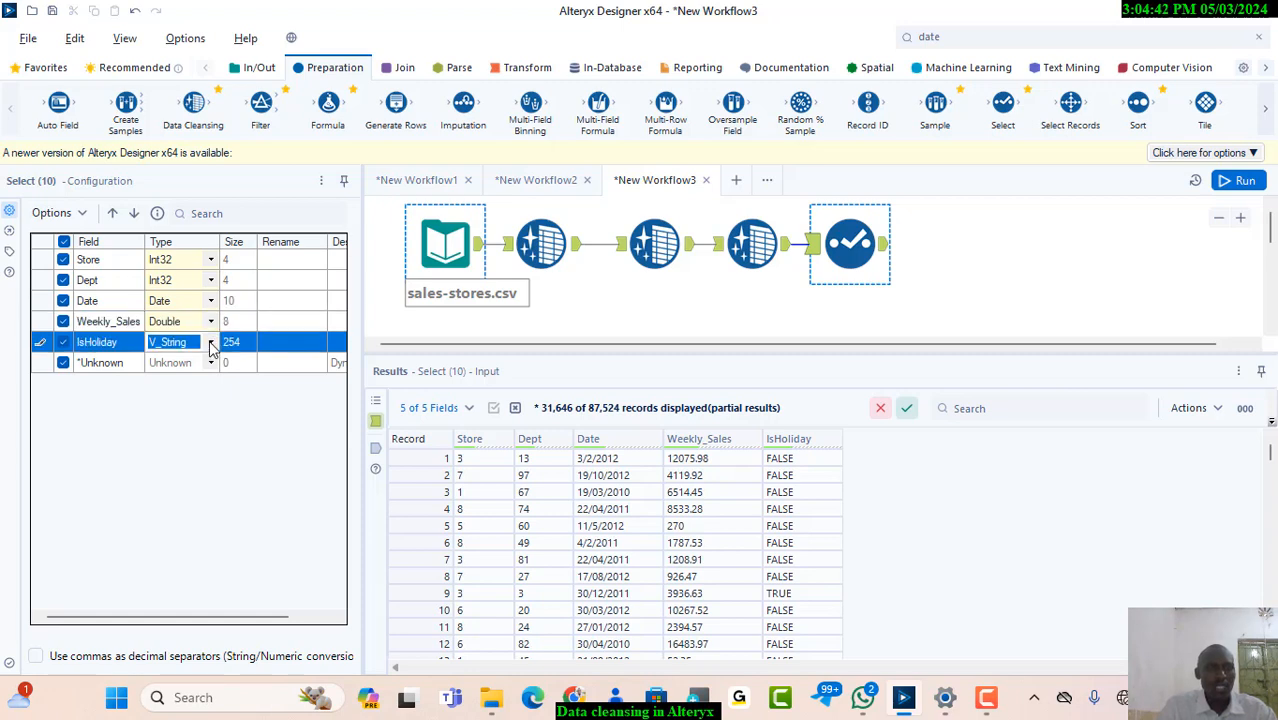
pyautogui.click(209, 341)
pyautogui.click(185, 361)
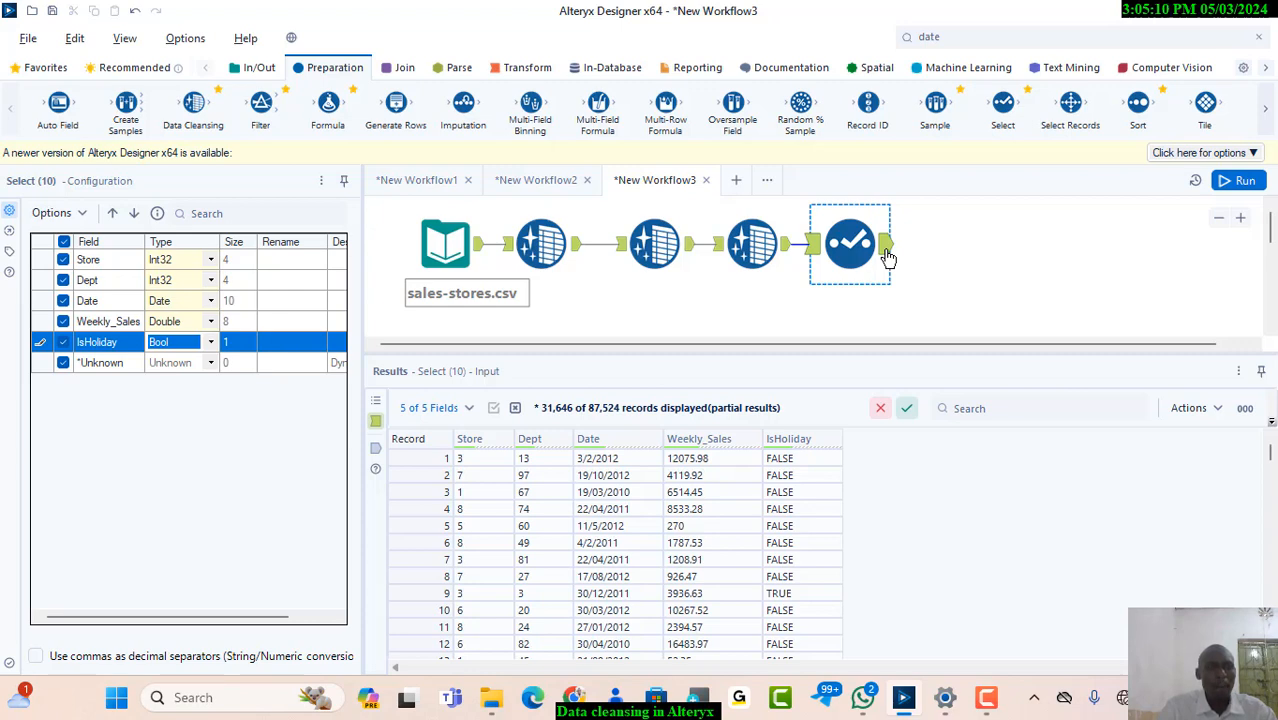
# Set the Date field's data type back to V_String and run the workflow to show the Select tool's output
pyautogui.click(214, 301)
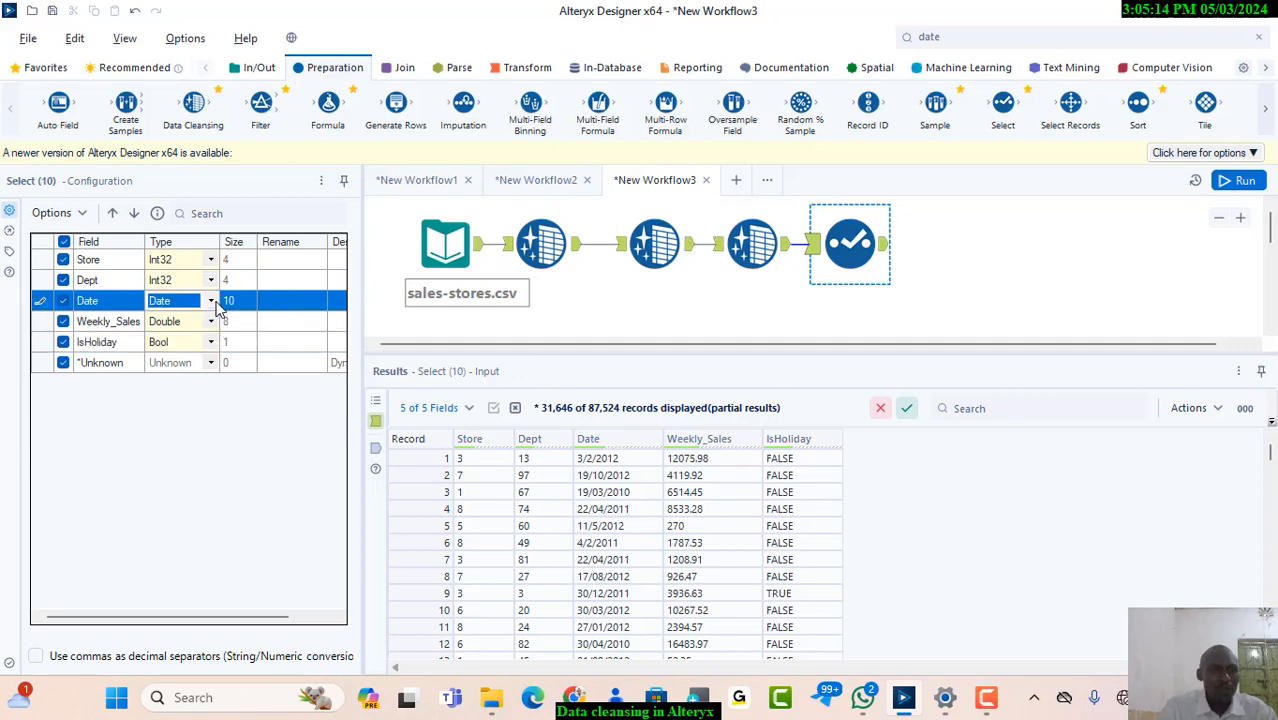
pyautogui.click(212, 302)
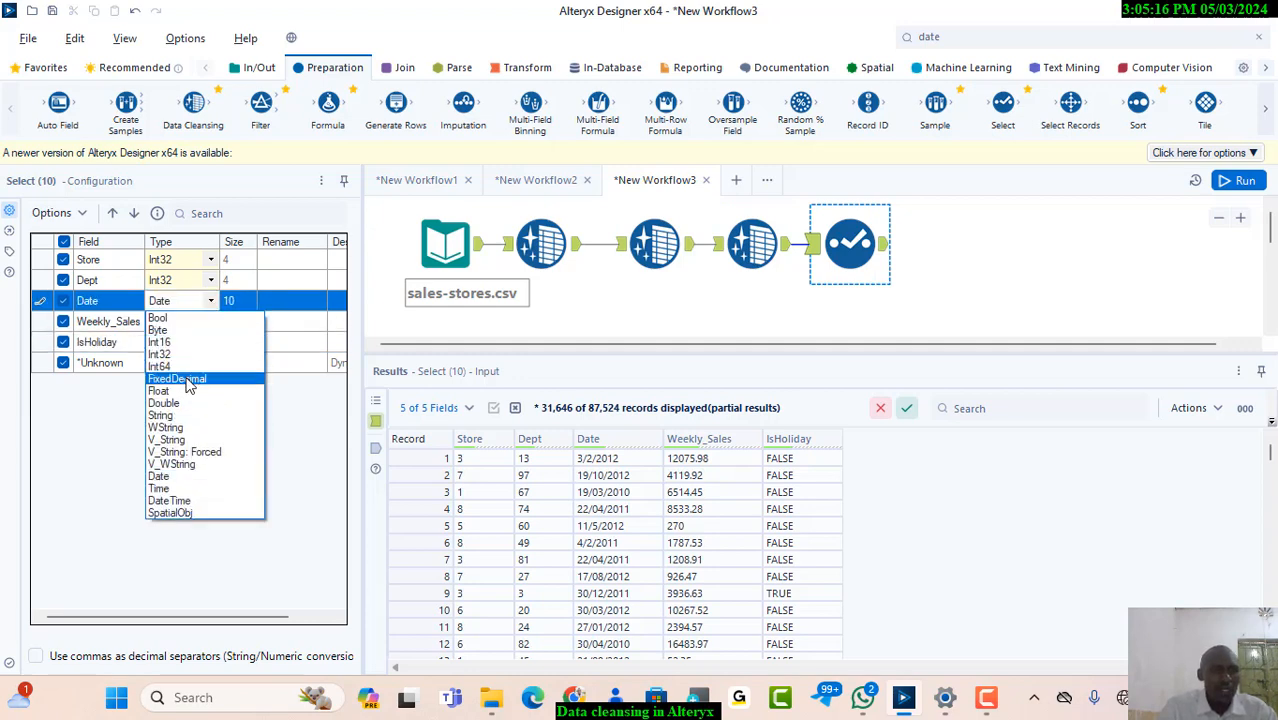
pyautogui.click(178, 440)
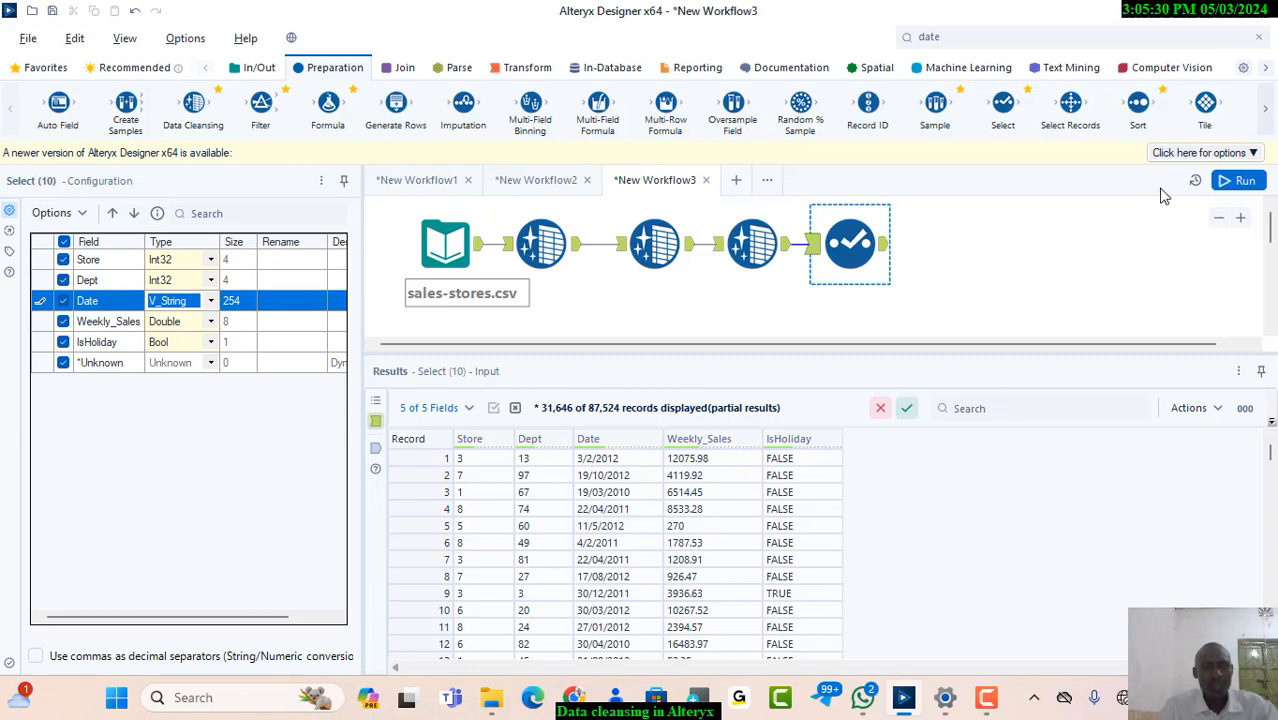
pyautogui.hotkey('ctrl', 'r')
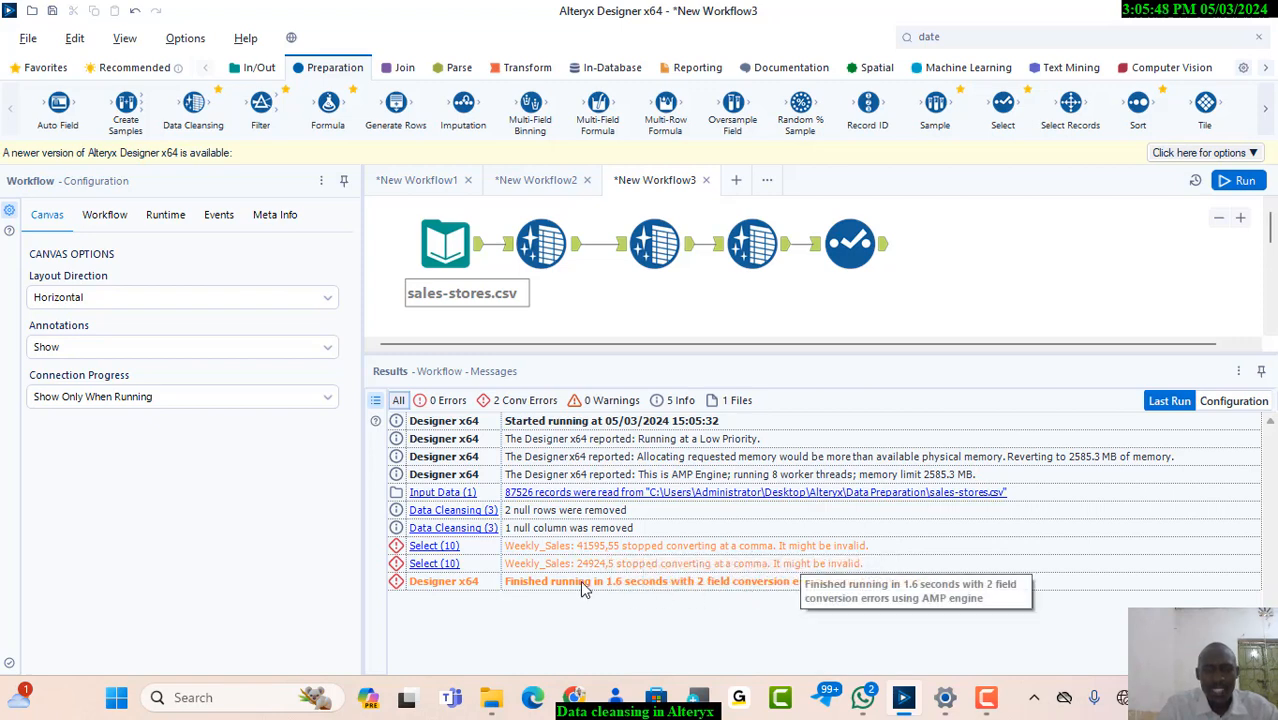
pyautogui.click(884, 260)
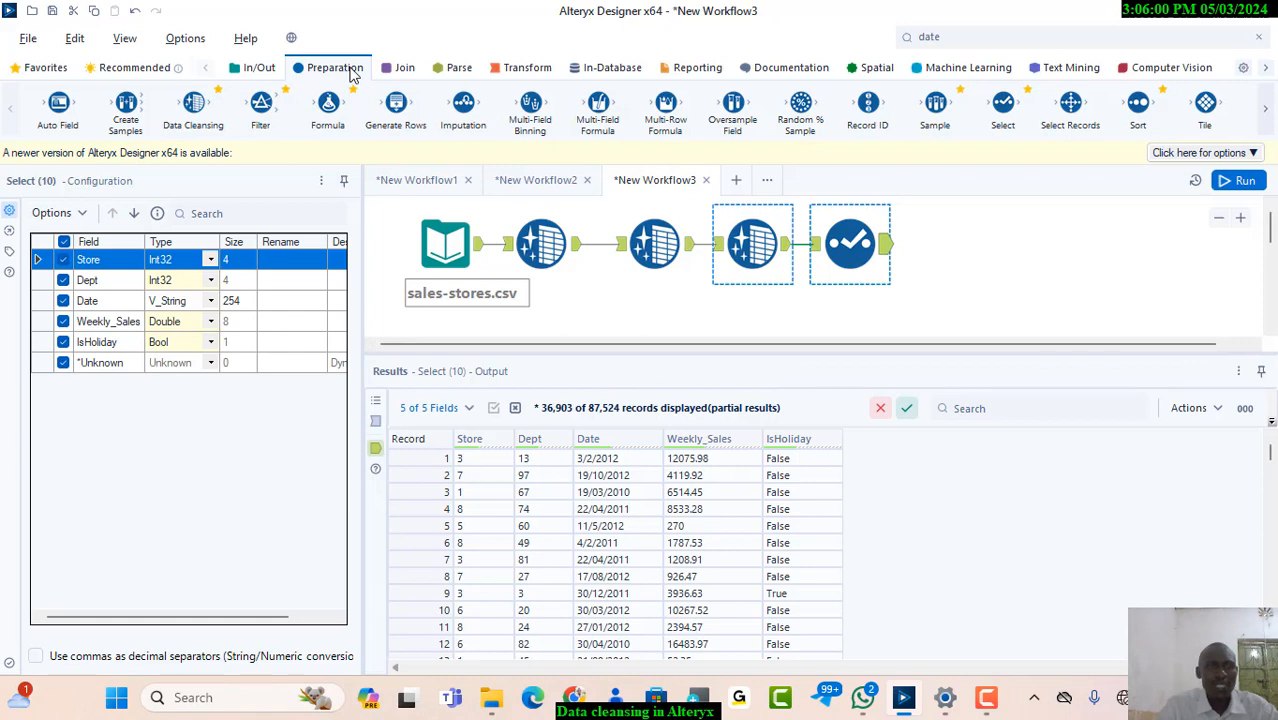
# Connect a Browse tool to the Select tool's output and run the workflow
pyautogui.click(256, 69)
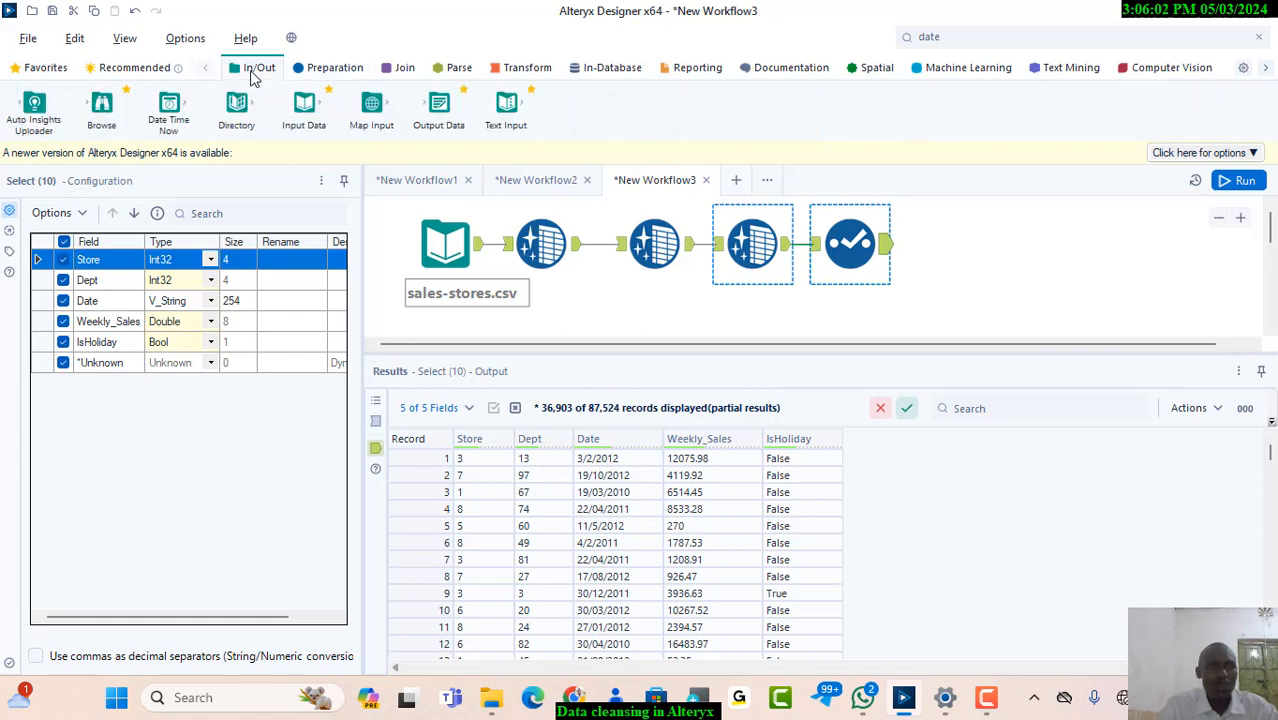
pyautogui.moveTo(102, 105); pyautogui.dragTo(958, 248)
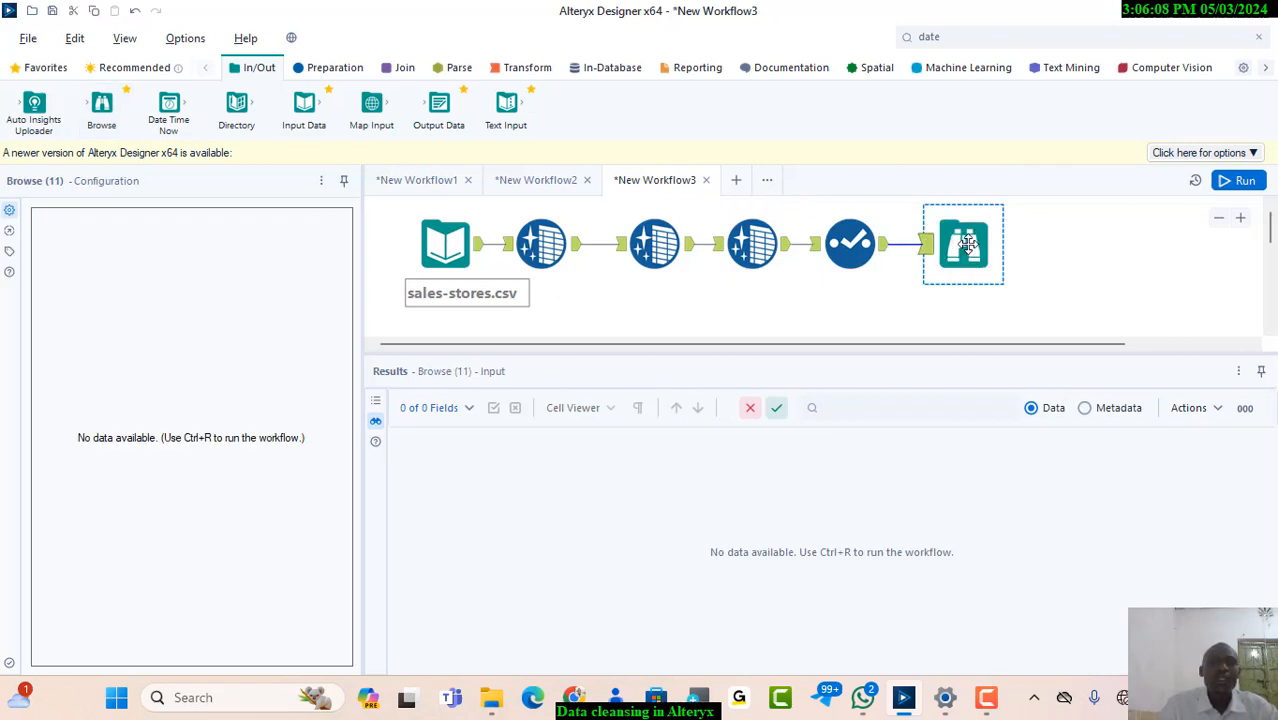
pyautogui.click(1056, 250)
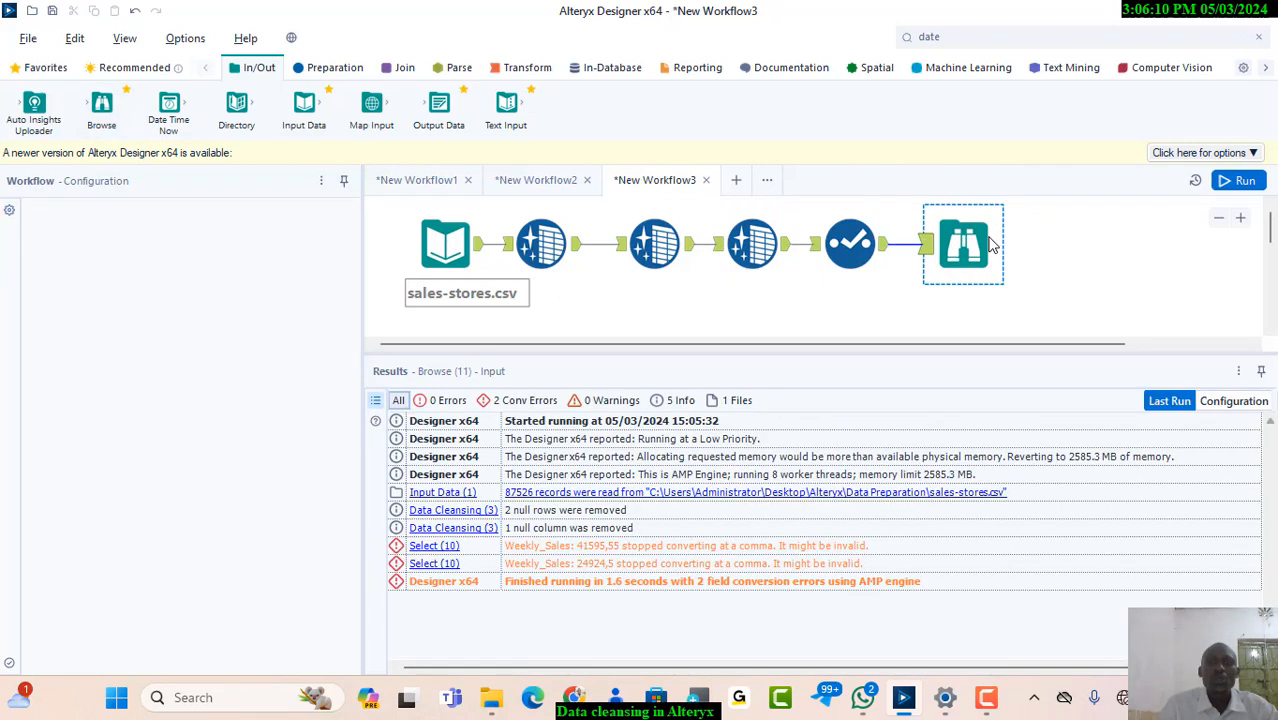
pyautogui.click(988, 236)
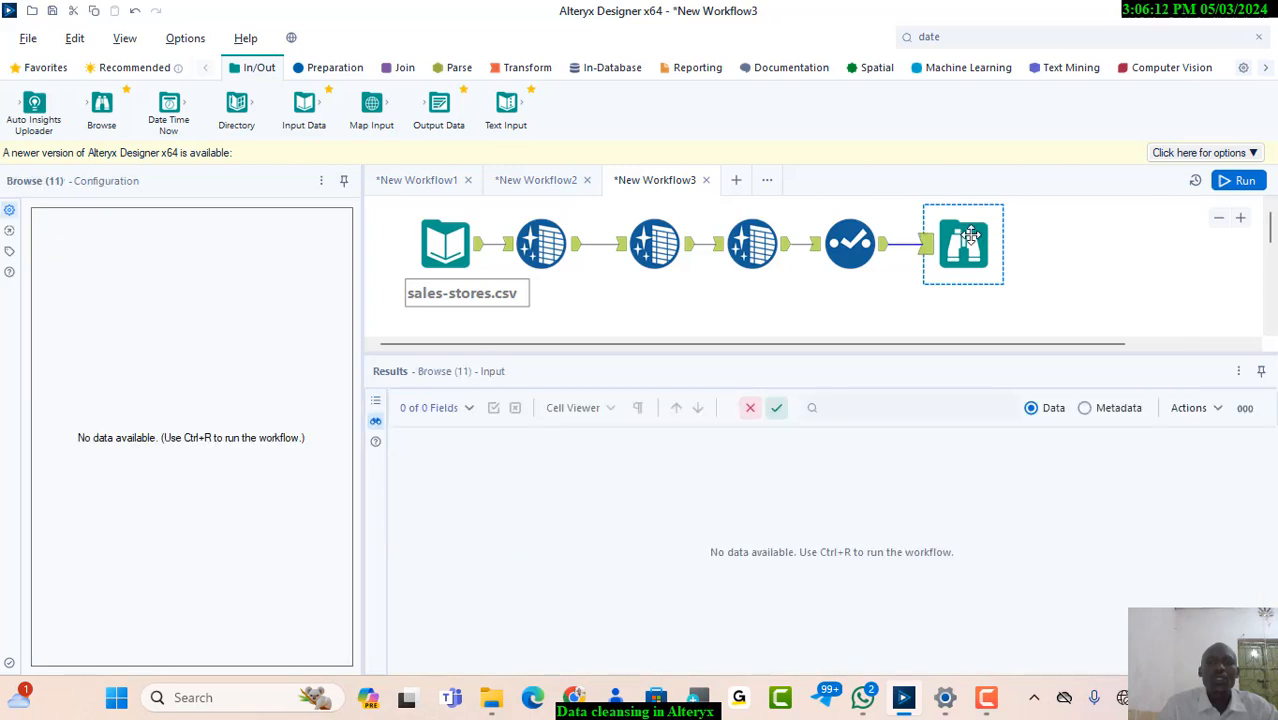
pyautogui.click(1242, 181)
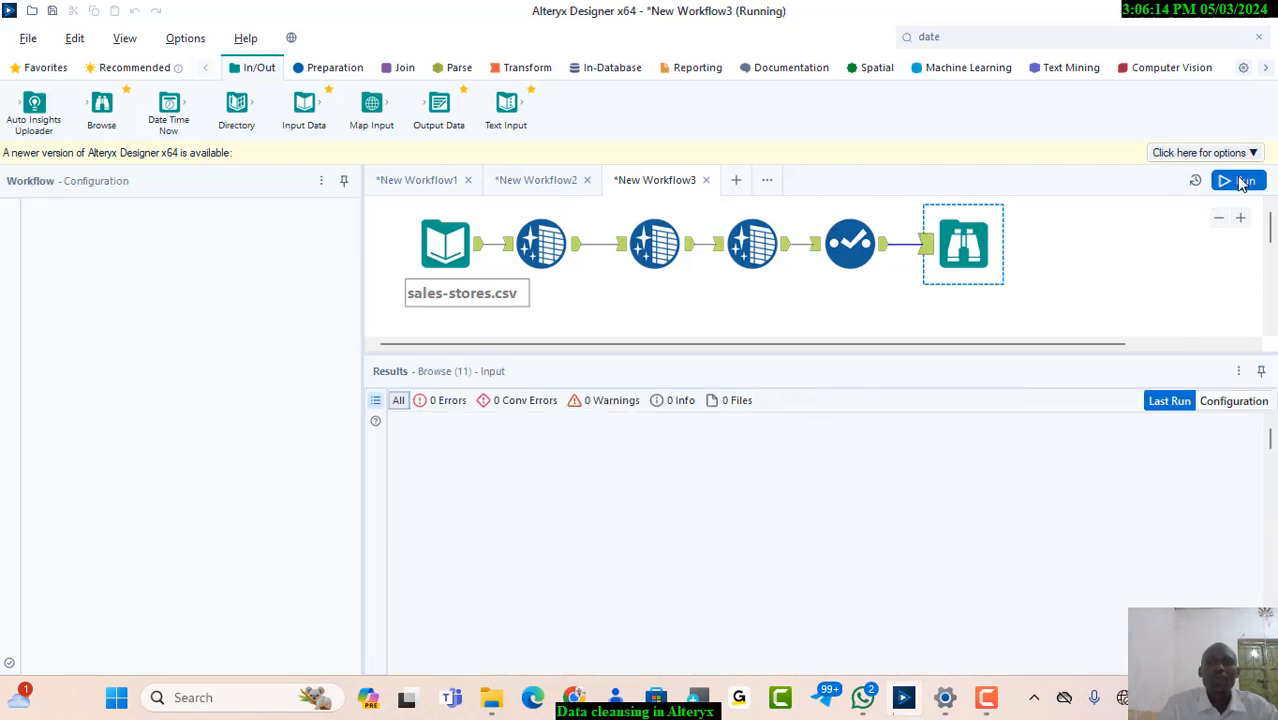
# Examine the Browse tool's profile of the Store, Dept, Date, Weekly_Sales and IsHoliday fields
pyautogui.click(940, 243)
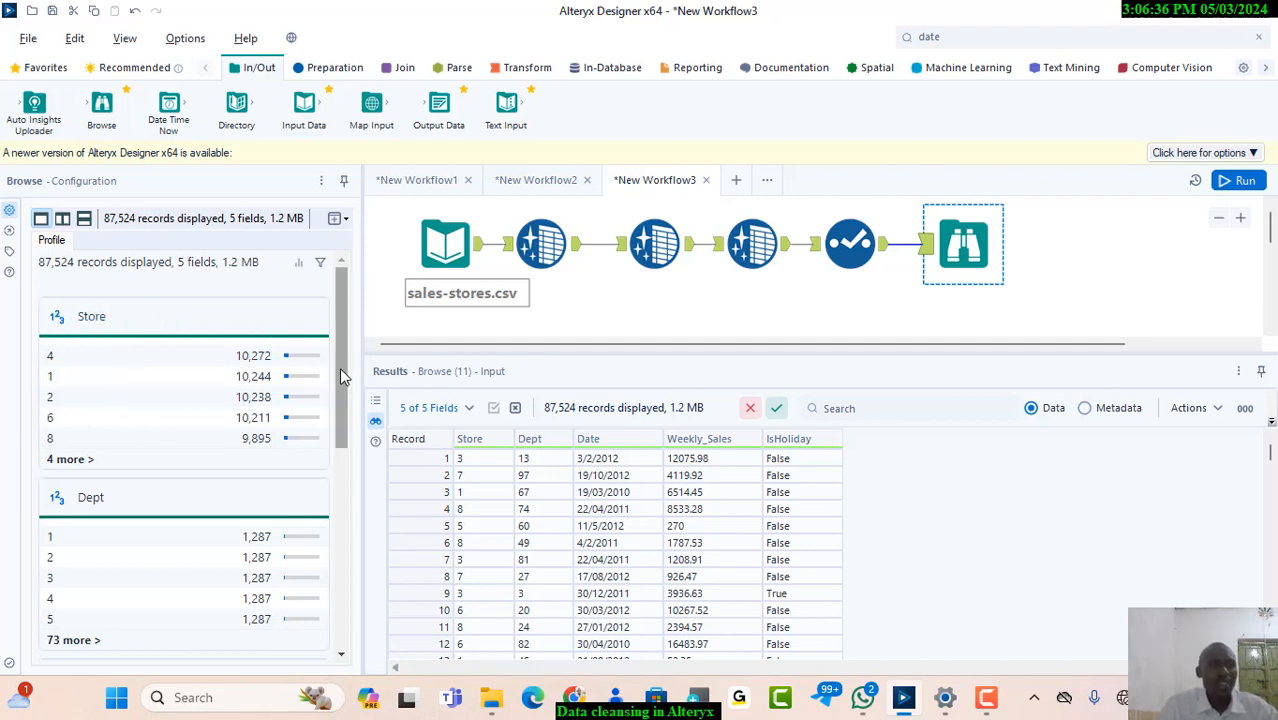
pyautogui.moveTo(343, 378); pyautogui.dragTo(339, 567)
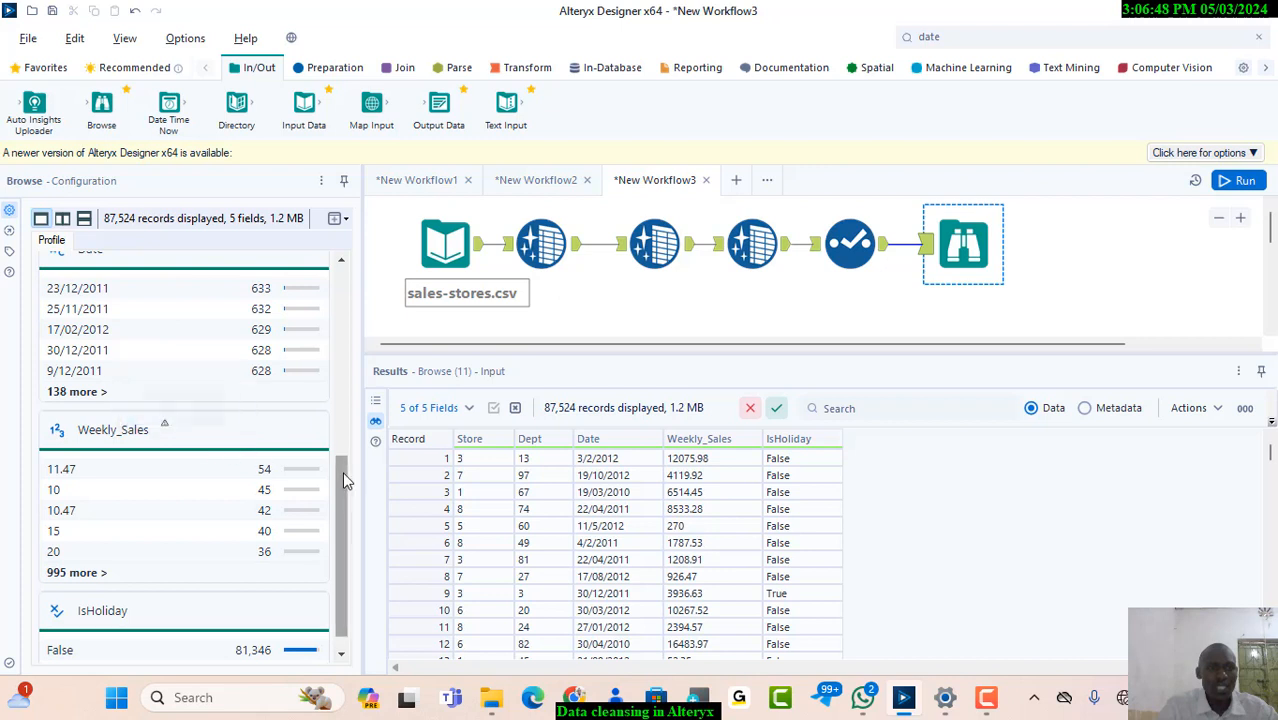
pyautogui.moveTo(342, 480); pyautogui.dragTo(343, 542)
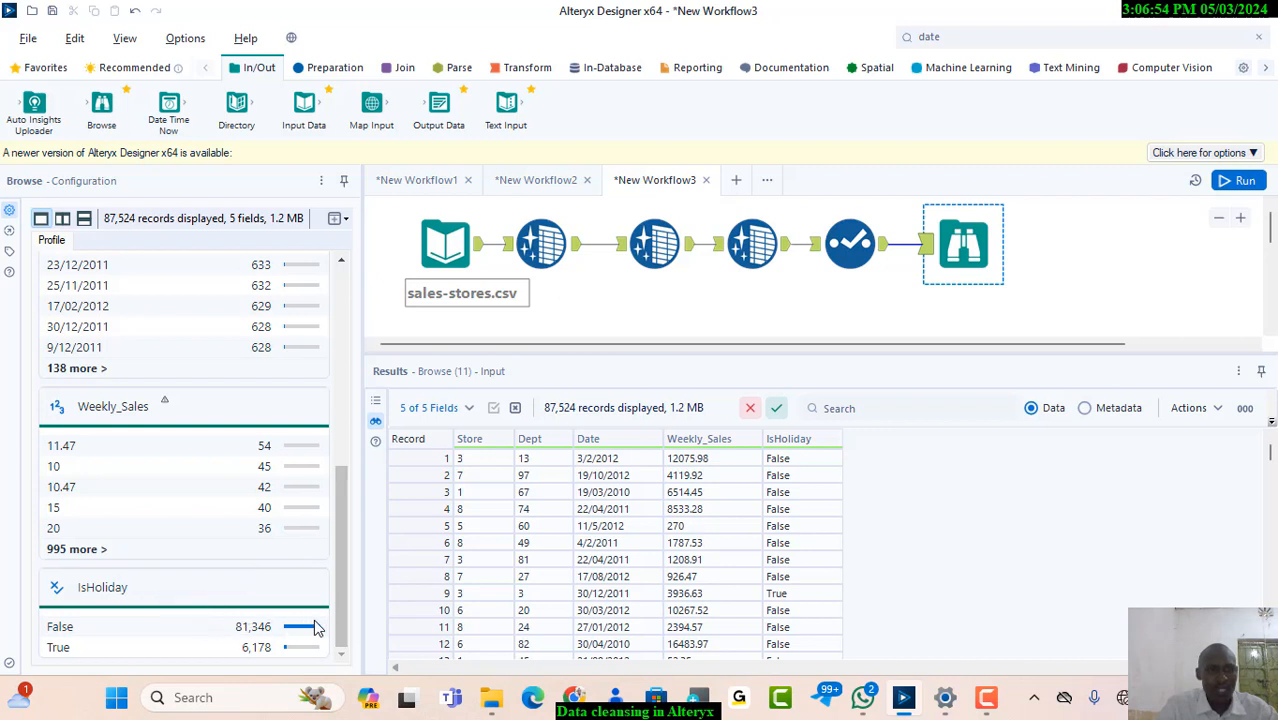
pyautogui.moveTo(347, 635); pyautogui.dragTo(338, 562)
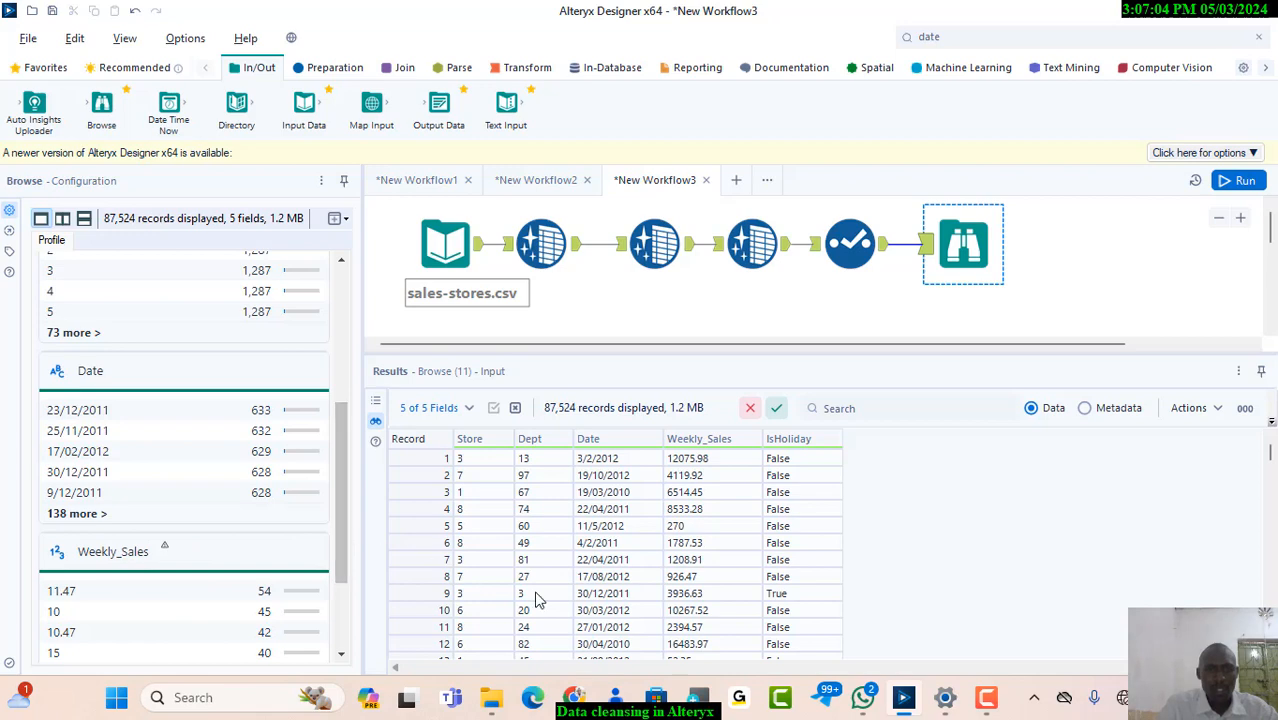
# Open the sales-stores file from the Data Preparation folder in Excel
pyautogui.click(497, 694)
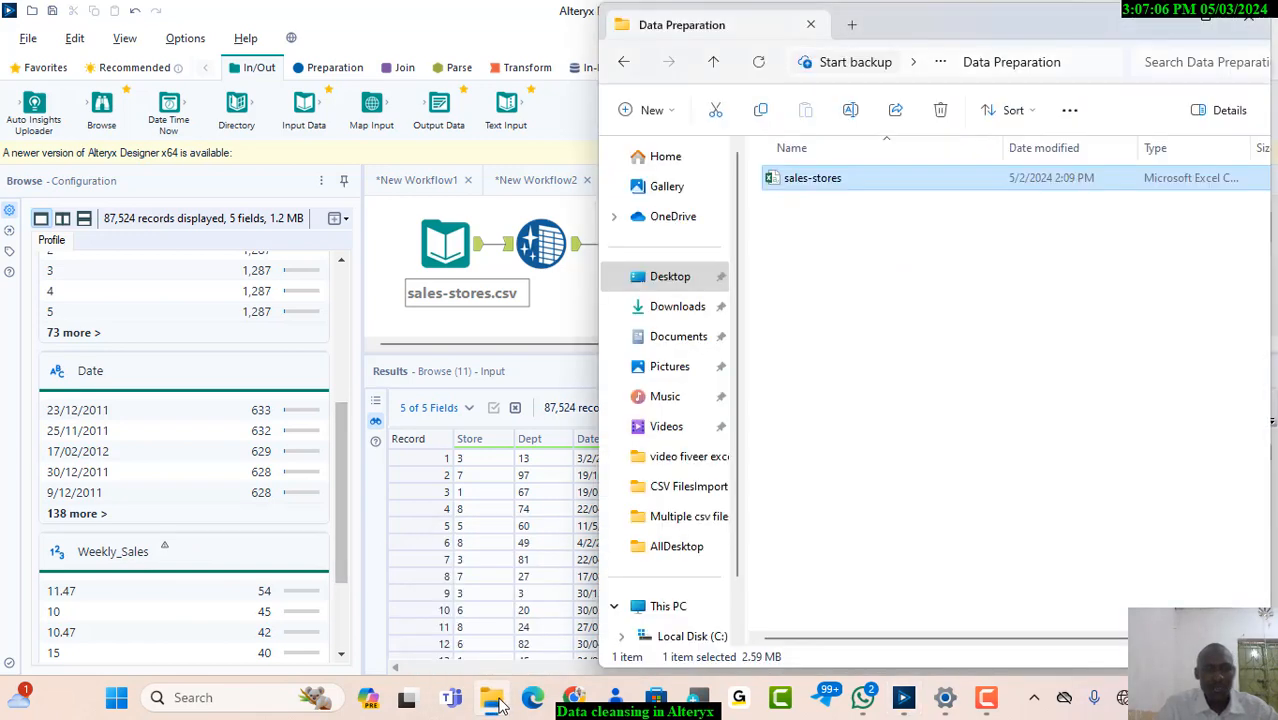
pyautogui.rightClick(825, 190)
pyautogui.click(868, 248)
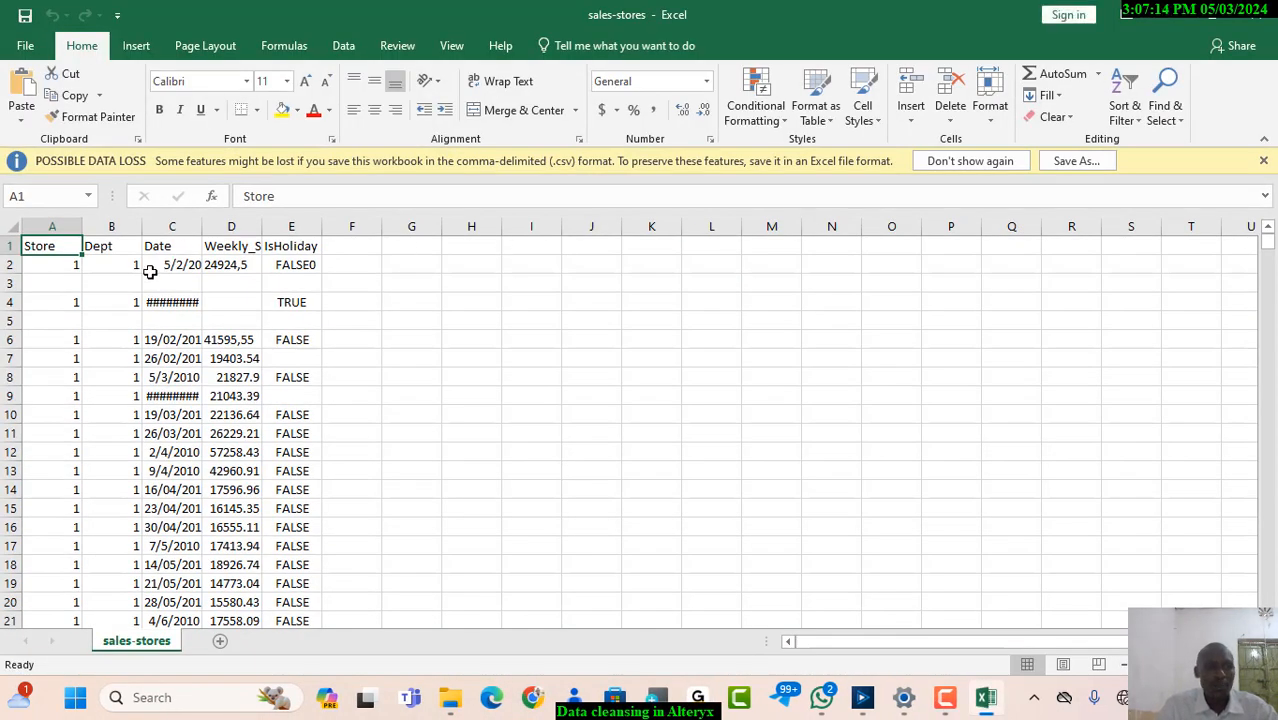
# Widen the Weekly_Sales column in the sales-stores sheet to fit its full heading and values
pyautogui.hotkey('ctrl', 'a')
pyautogui.click(455, 375)
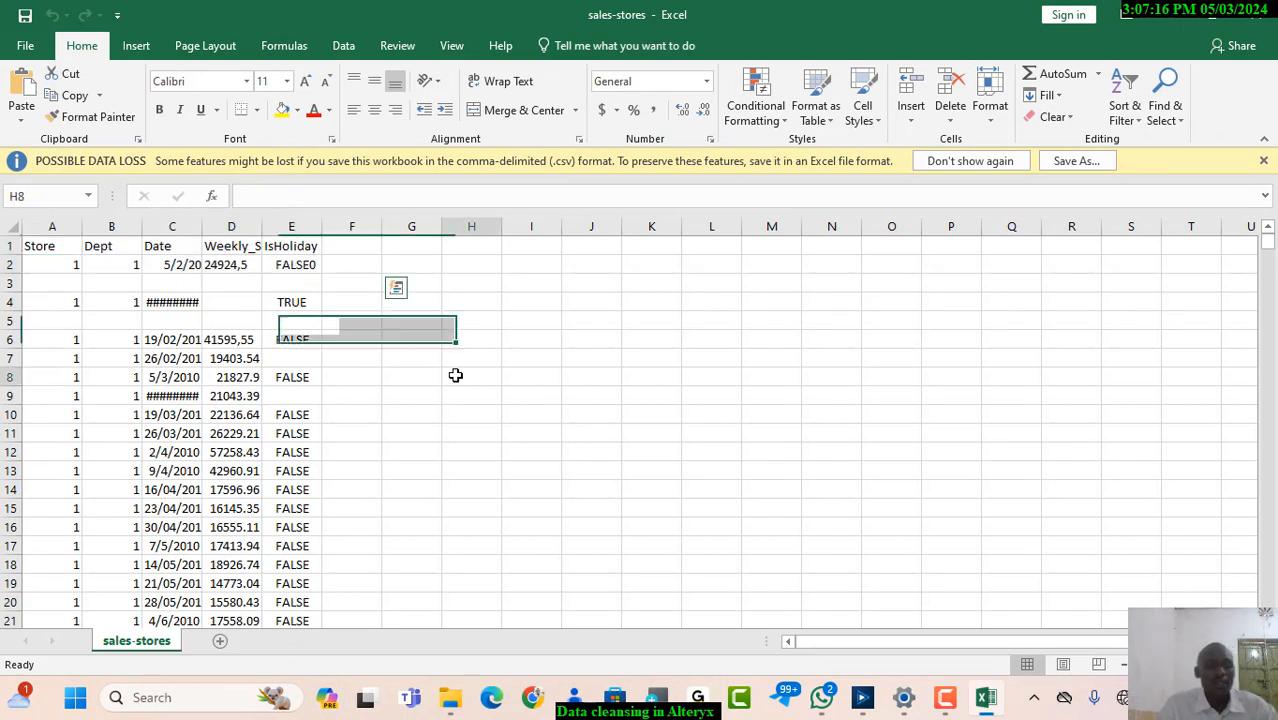
pyautogui.hotkey('ctrl', 'a')
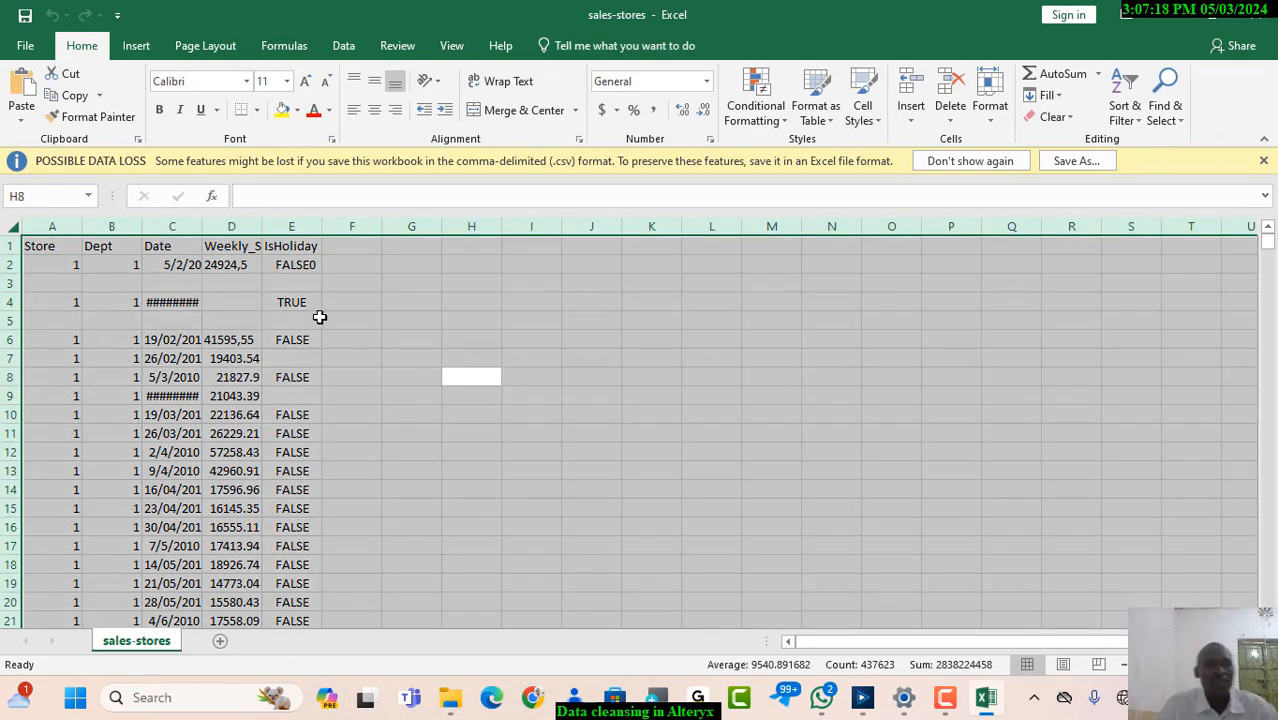
pyautogui.click(430, 337)
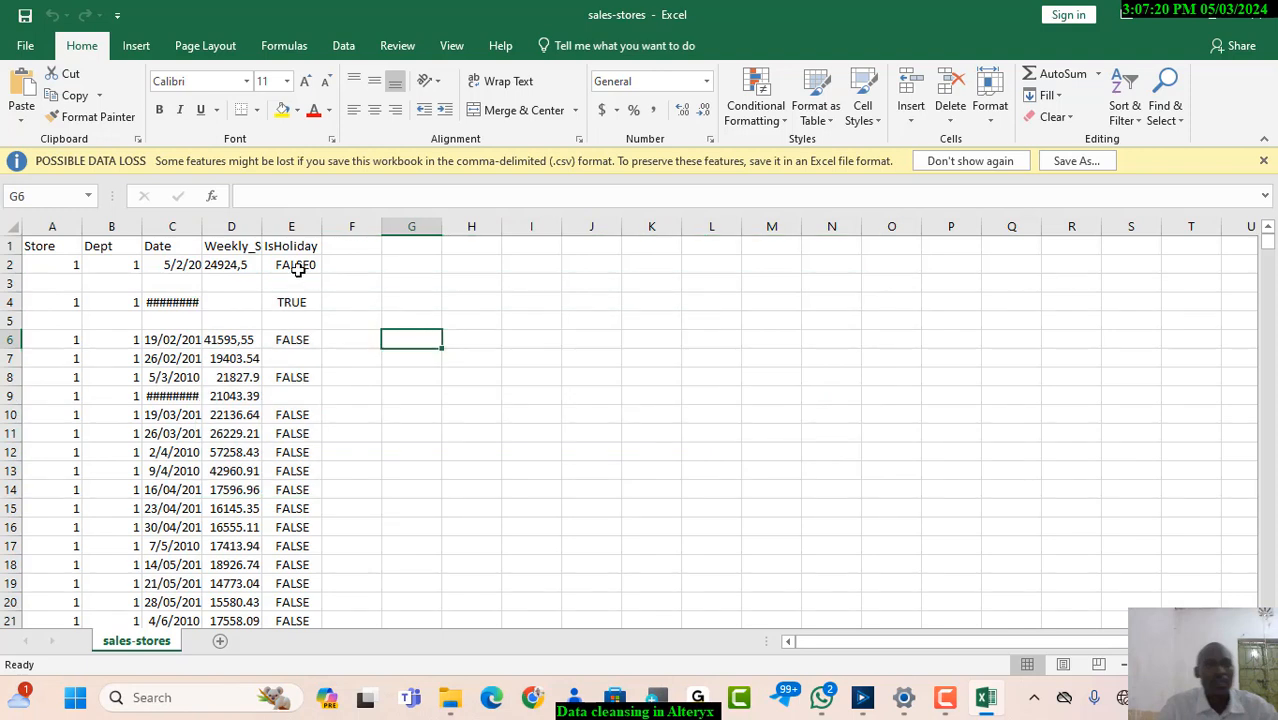
pyautogui.moveTo(264, 230); pyautogui.dragTo(313, 230)
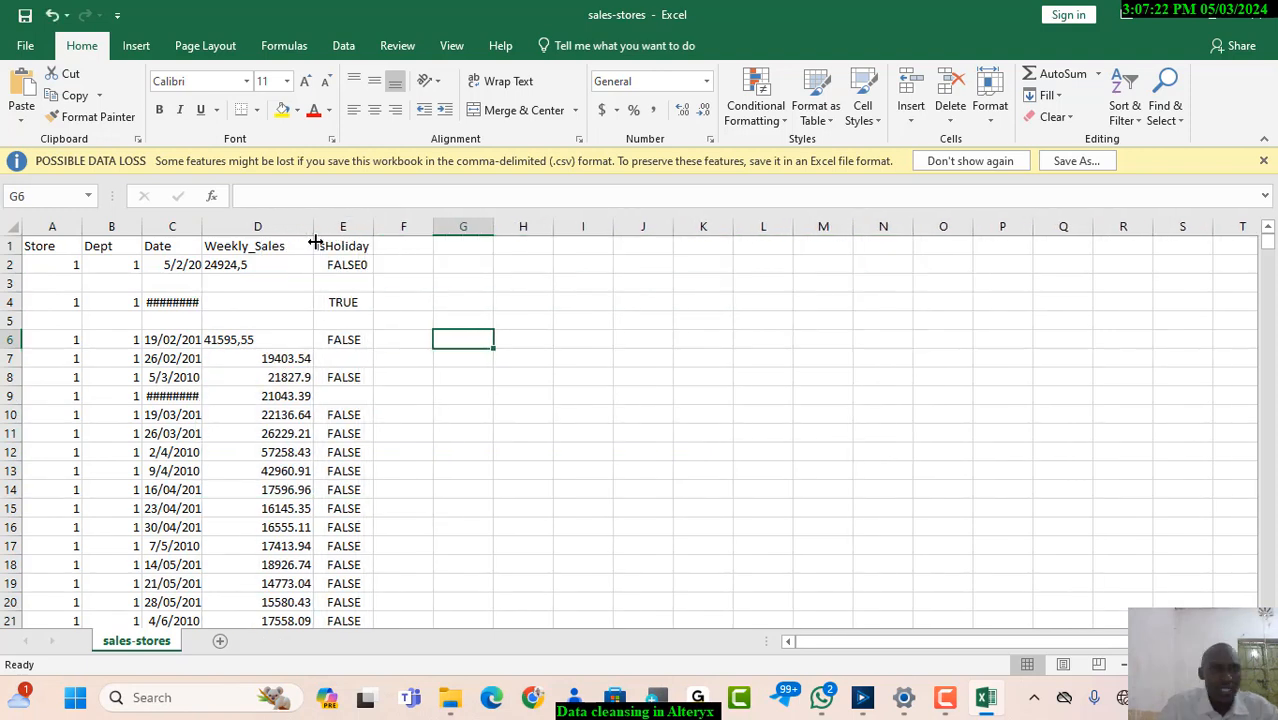
# Check the comma-decimal Weekly_Sales values in D2 and D6, close sales-stores without saving, and return to Alteryx Designer
pyautogui.click(233, 264)
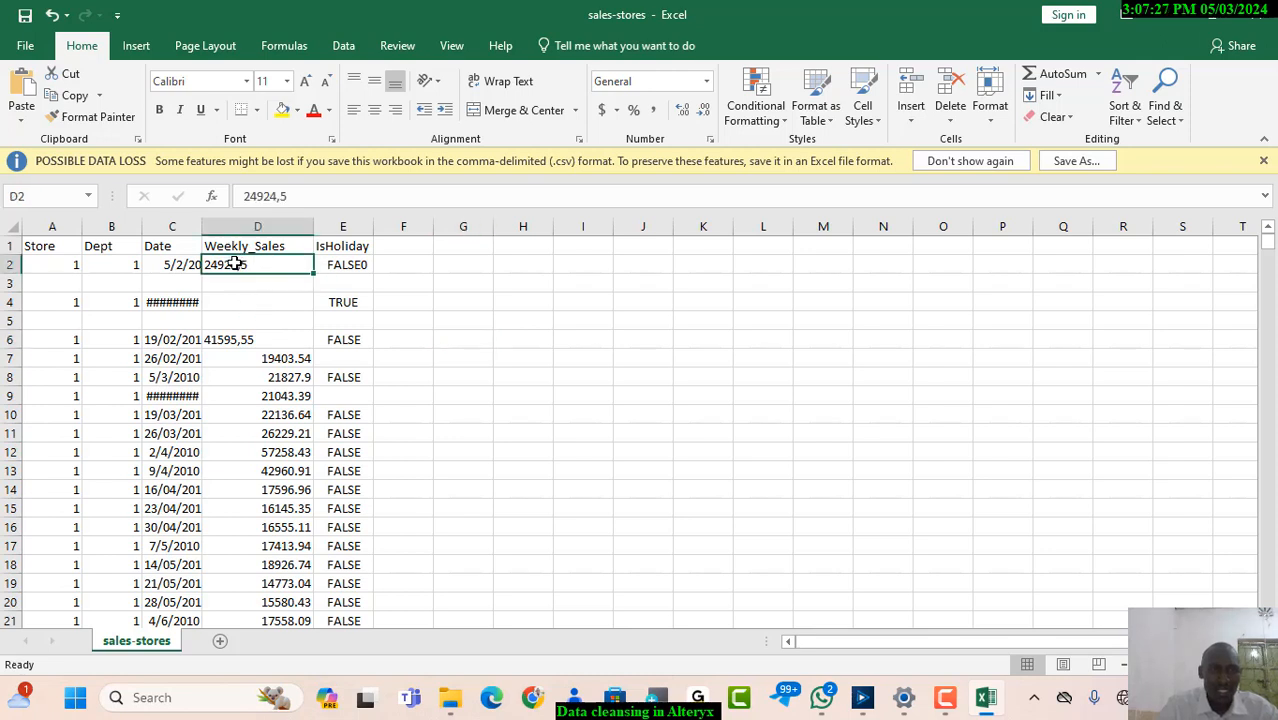
pyautogui.click(237, 340)
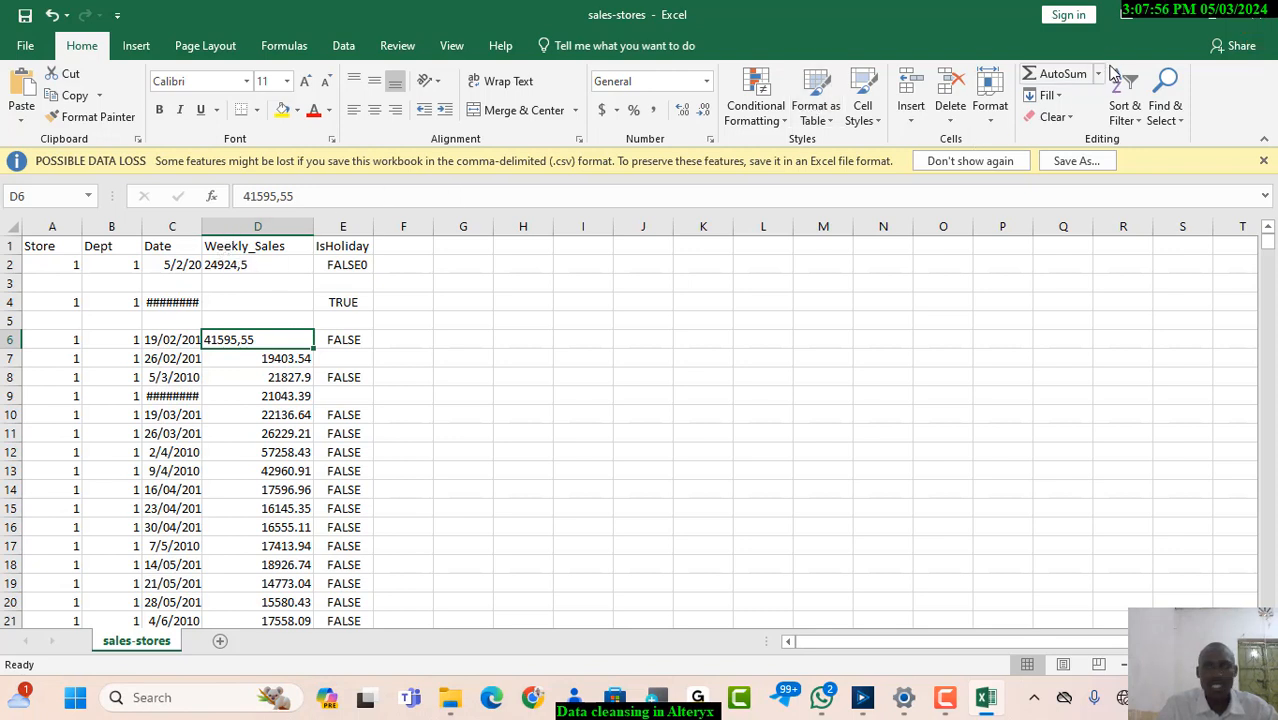
pyautogui.click(1257, 17)
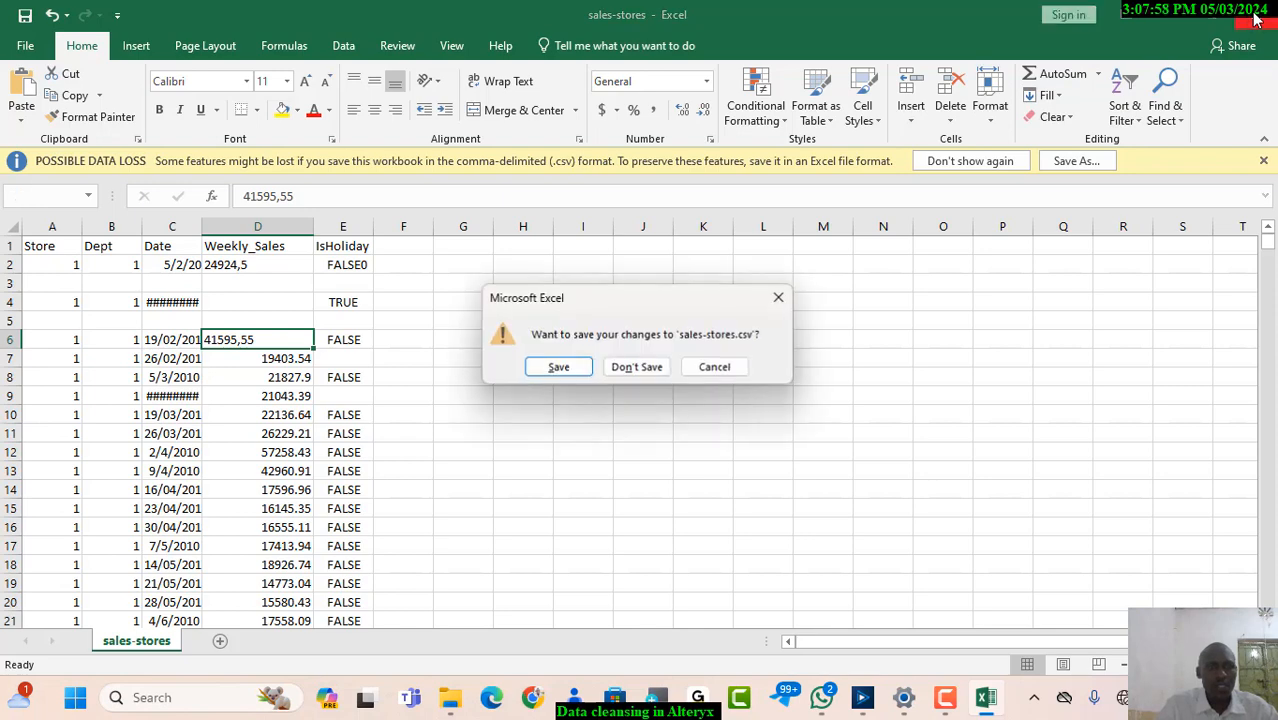
pyautogui.click(636, 367)
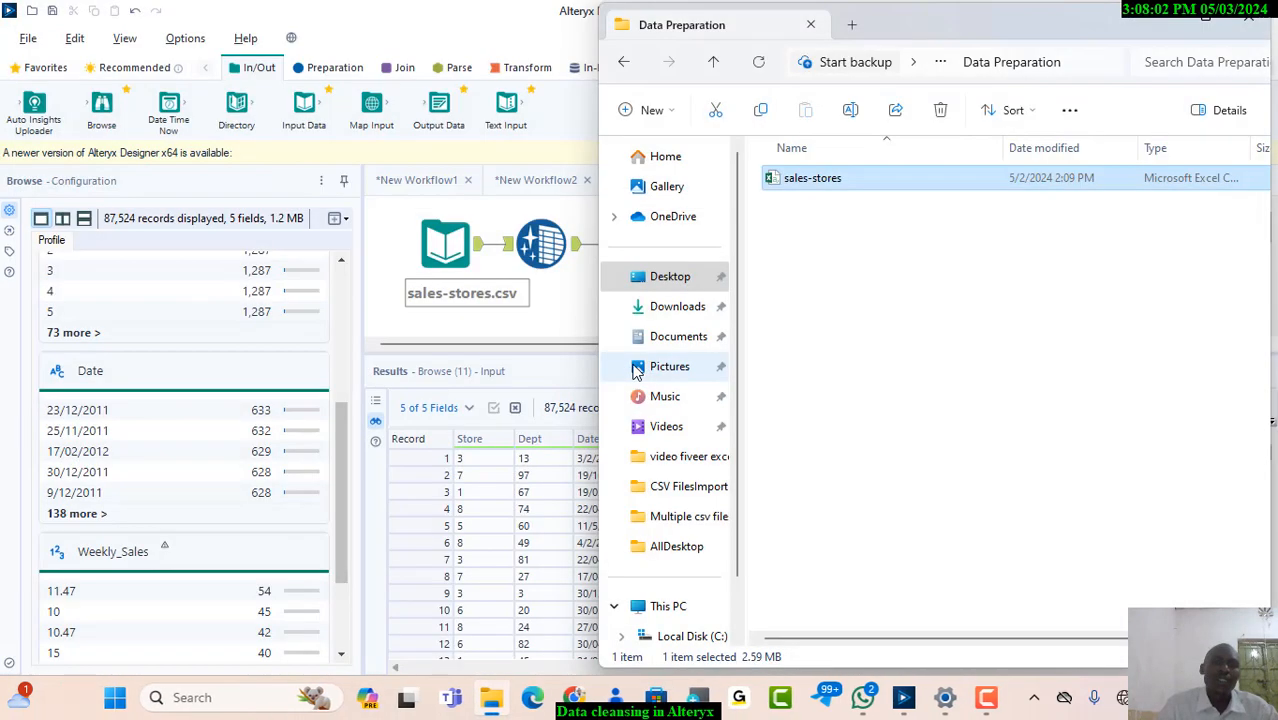
pyautogui.click(1158, 25)
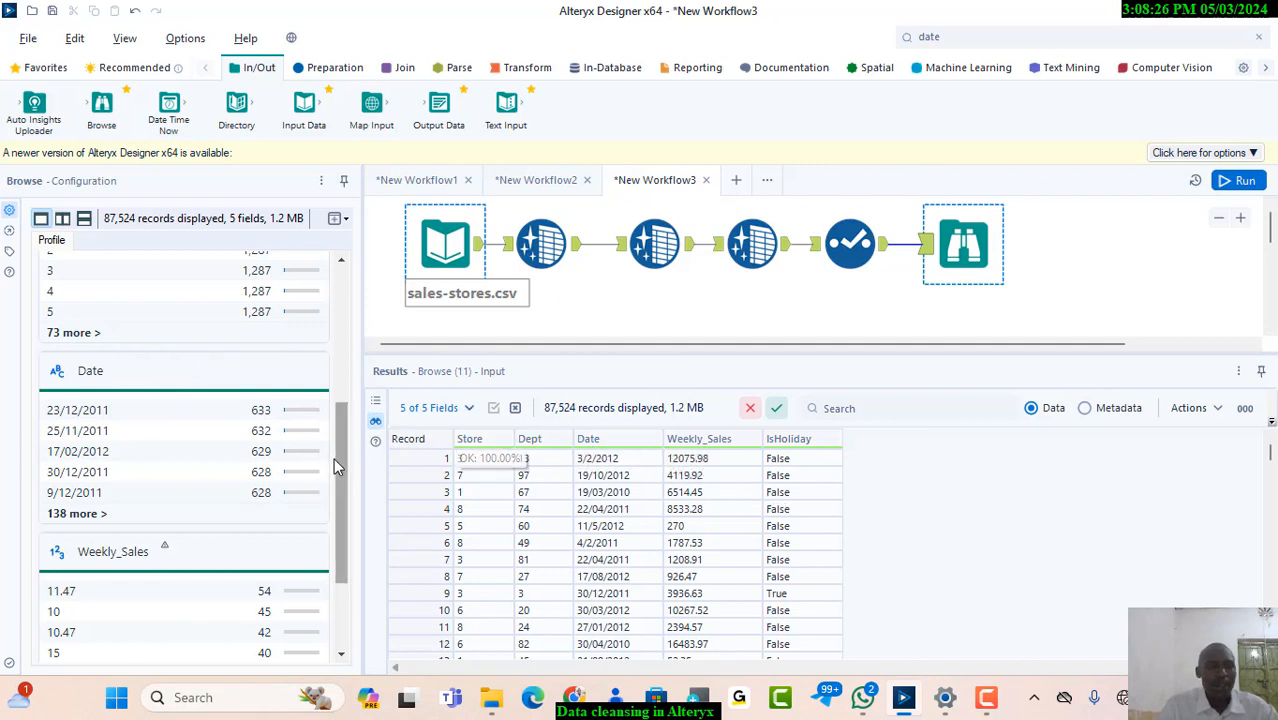
# Replace the Browse tool after the Select tool with a DateTime tool connected to the Select output
pyautogui.moveTo(340, 481)
pyautogui.mouseDown()
pyautogui.moveTo(341, 521)
pyautogui.moveTo(331, 468)
pyautogui.mouseUp()
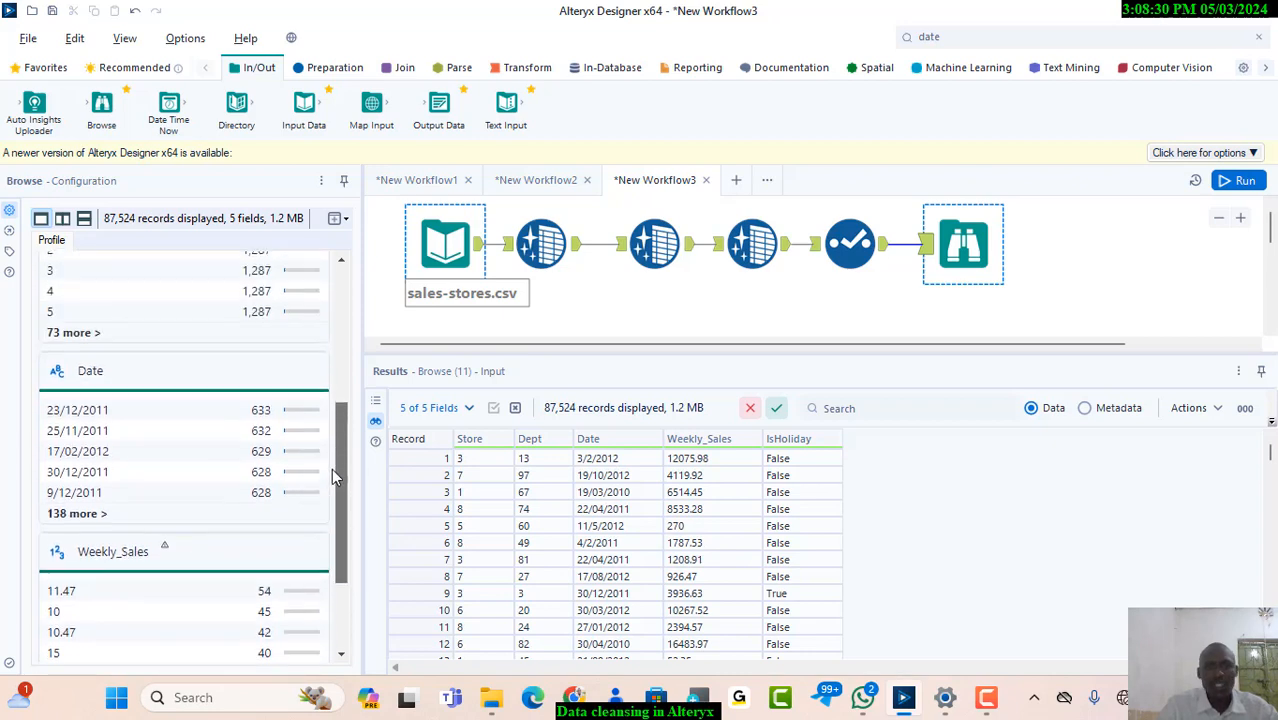
pyautogui.rightClick(985, 272)
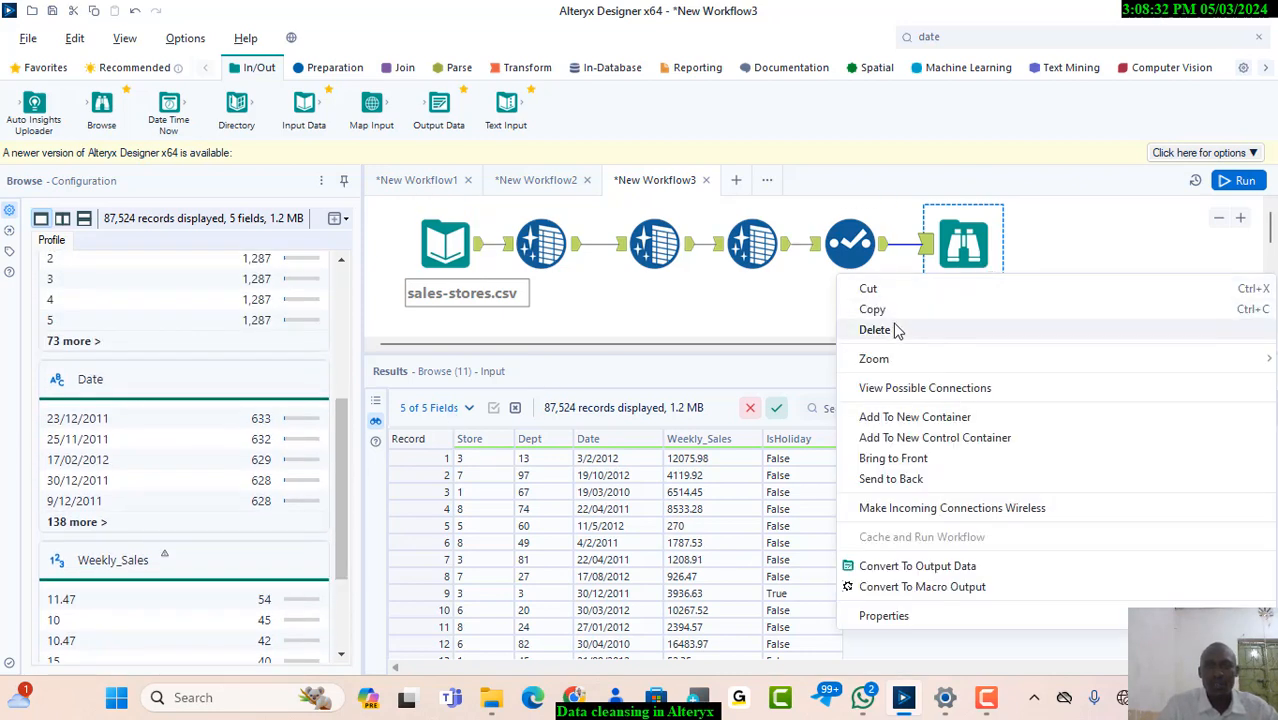
pyautogui.click(874, 330)
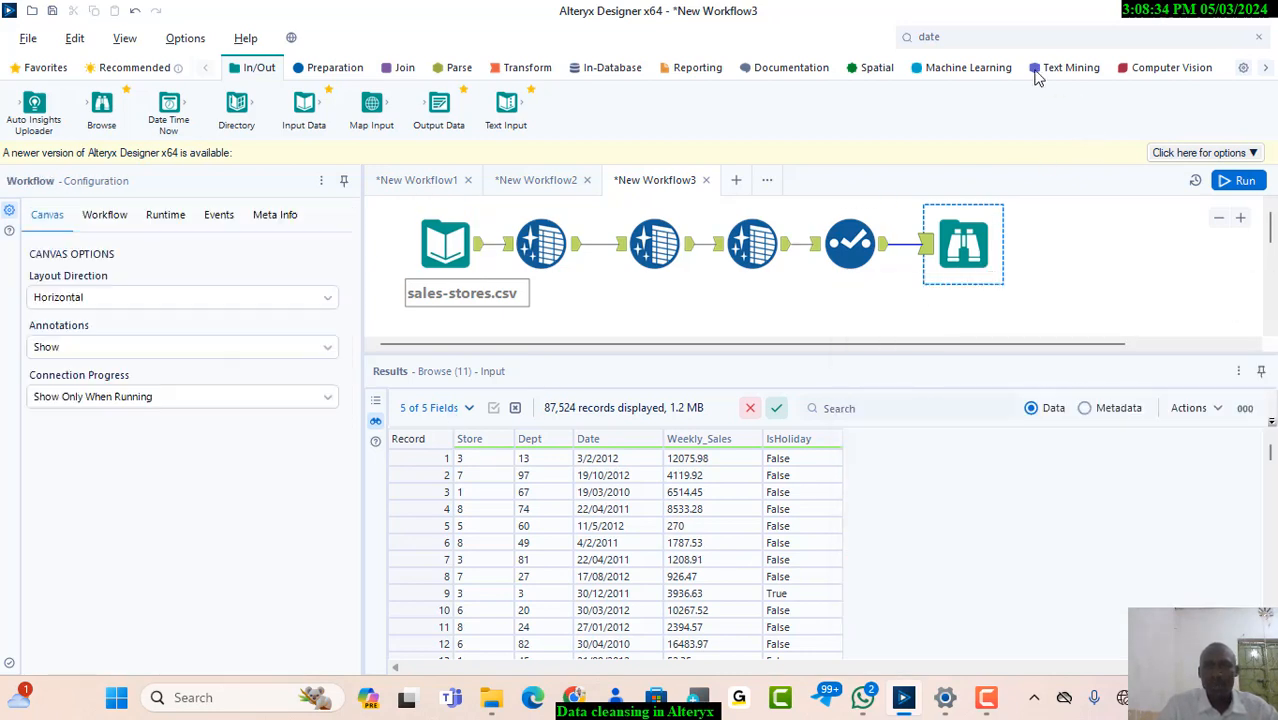
pyautogui.click(978, 37)
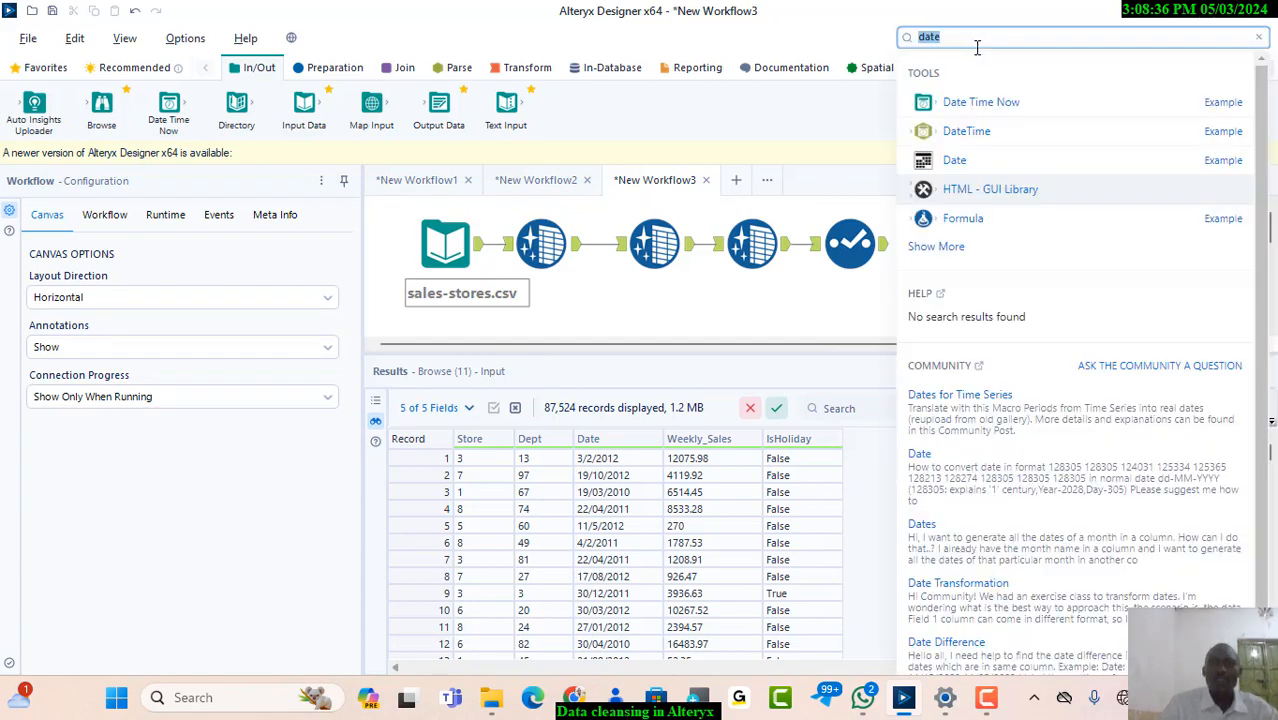
pyautogui.moveTo(966, 131); pyautogui.dragTo(957, 250)
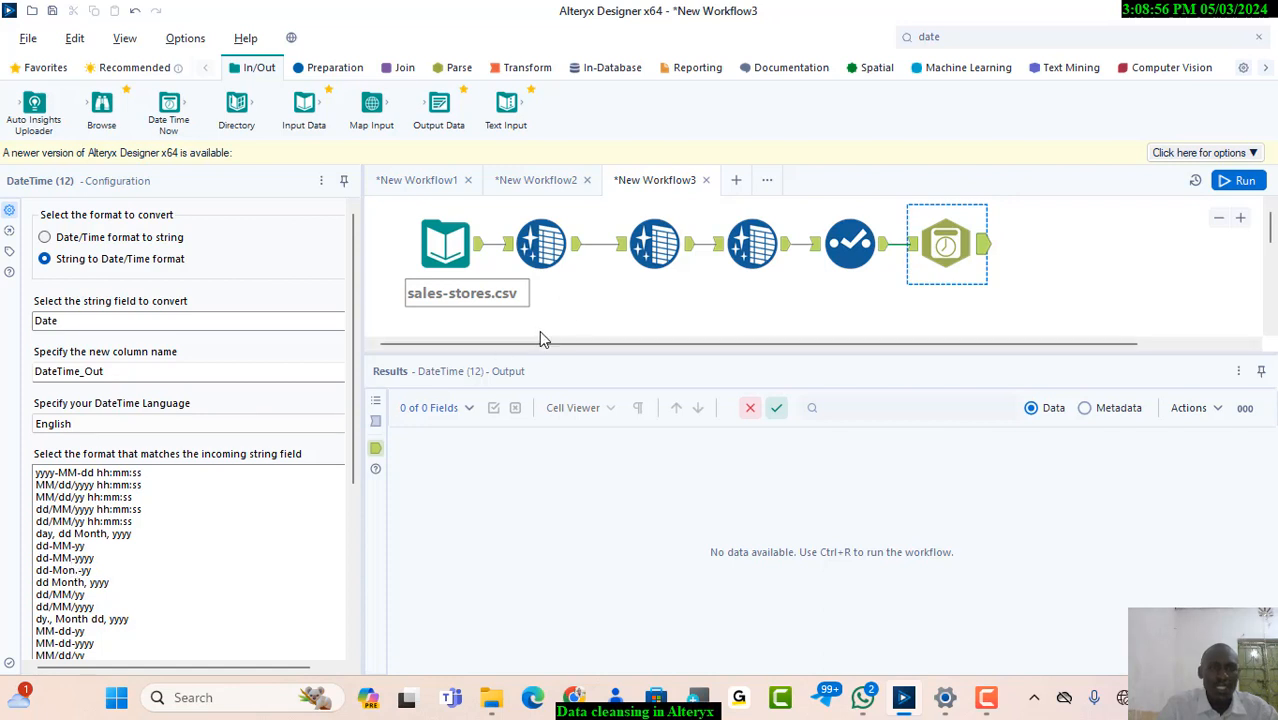
# Set the DateTime tool to read the incoming Date strings in the dd/MM/yyyy format
pyautogui.click(763, 245)
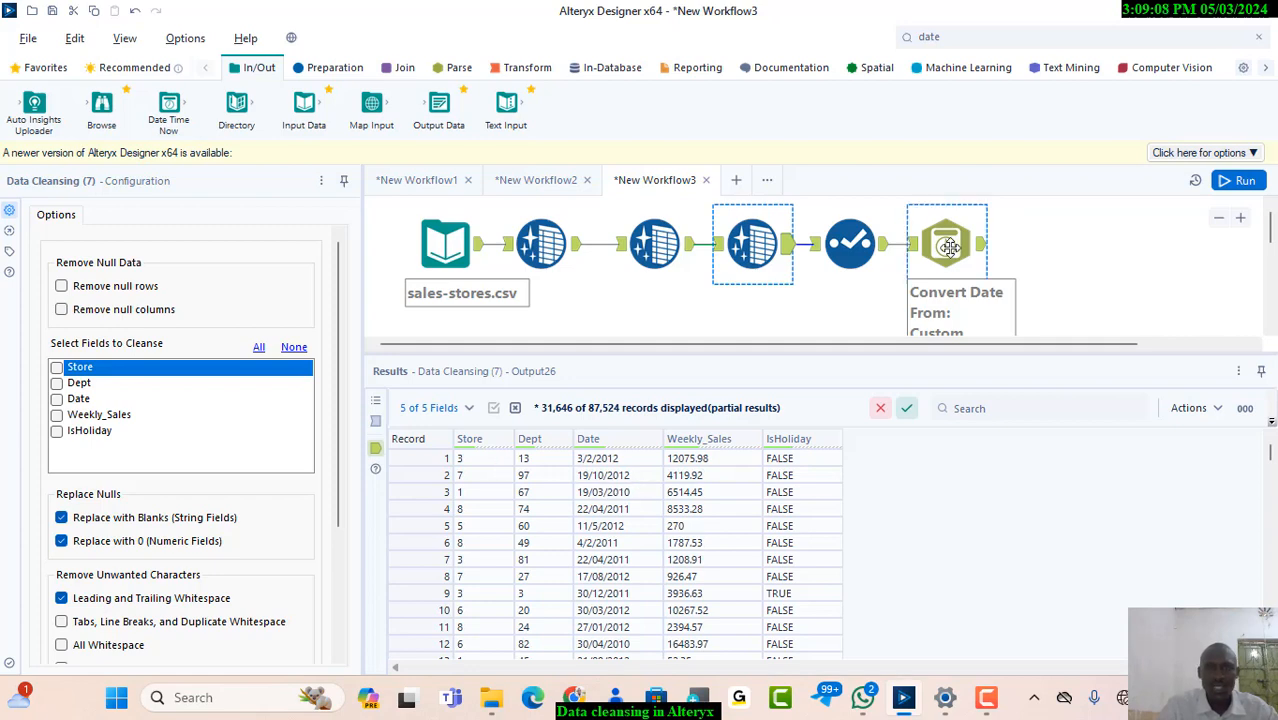
pyautogui.click(948, 245)
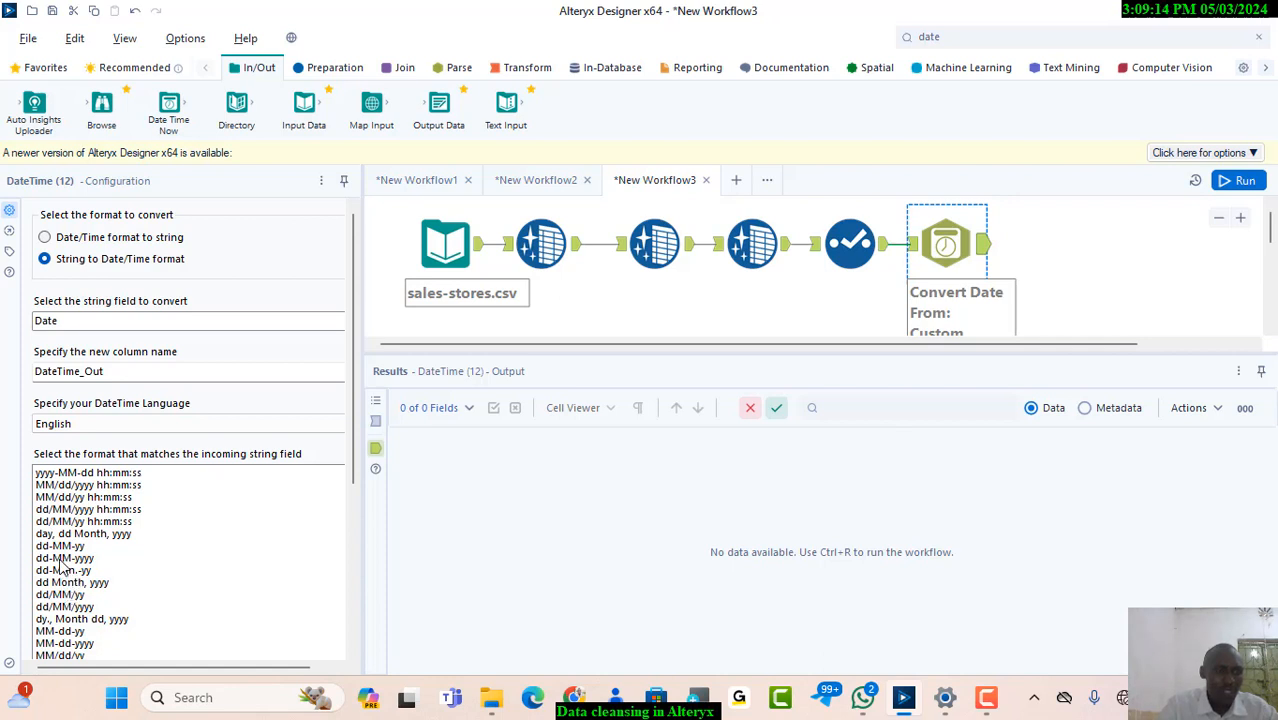
pyautogui.scroll(-1, 62, 565)
pyautogui.click(62, 565)
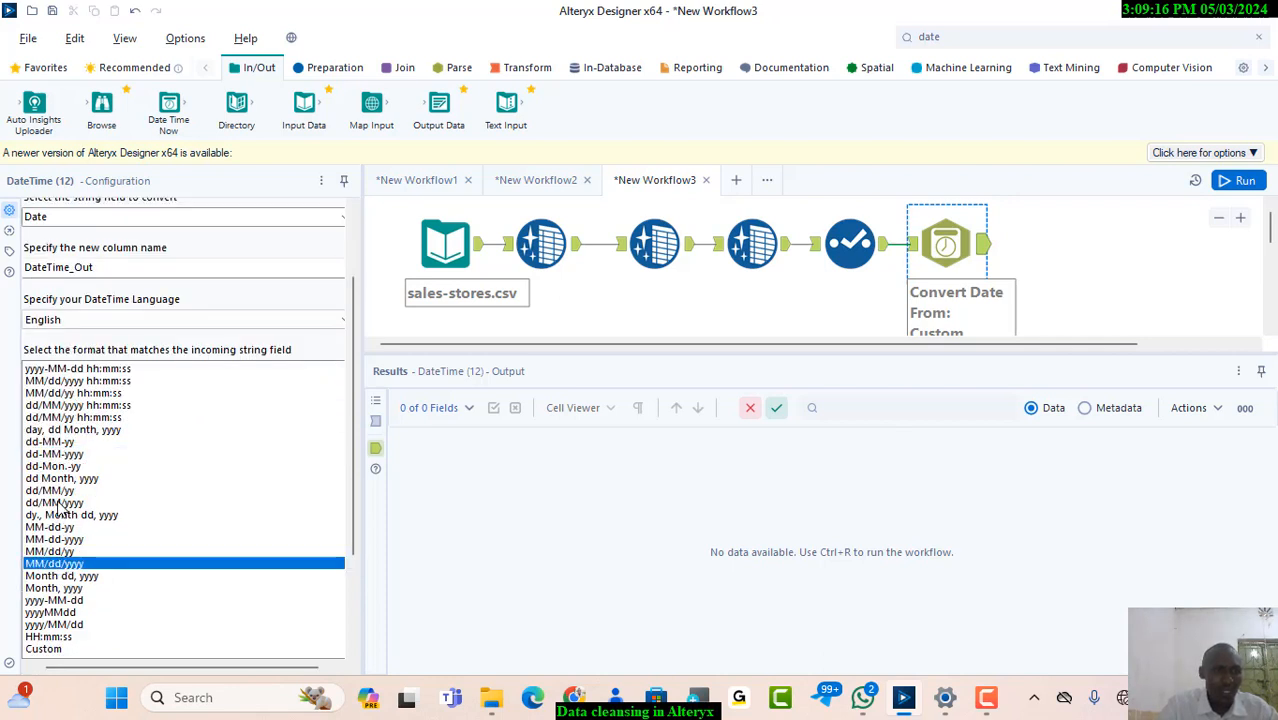
pyautogui.click(58, 502)
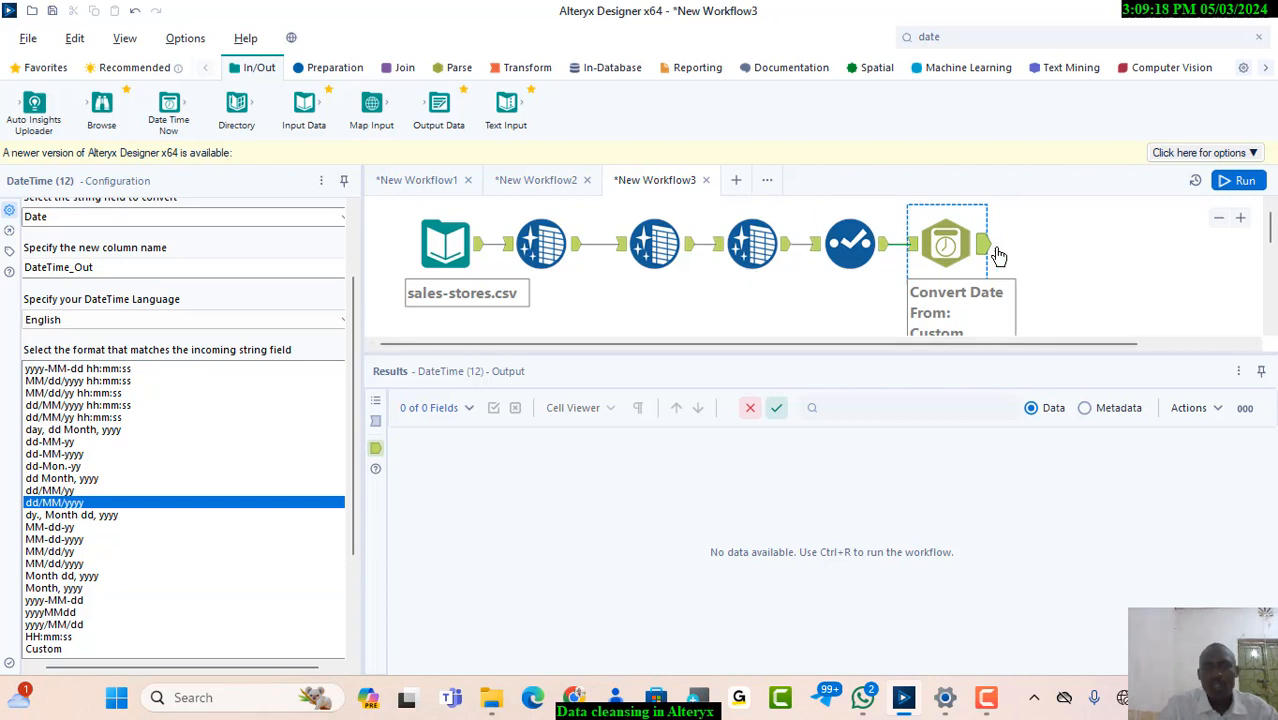
# Run the workflow and view the DateTime tool's output records
pyautogui.click(1240, 179)
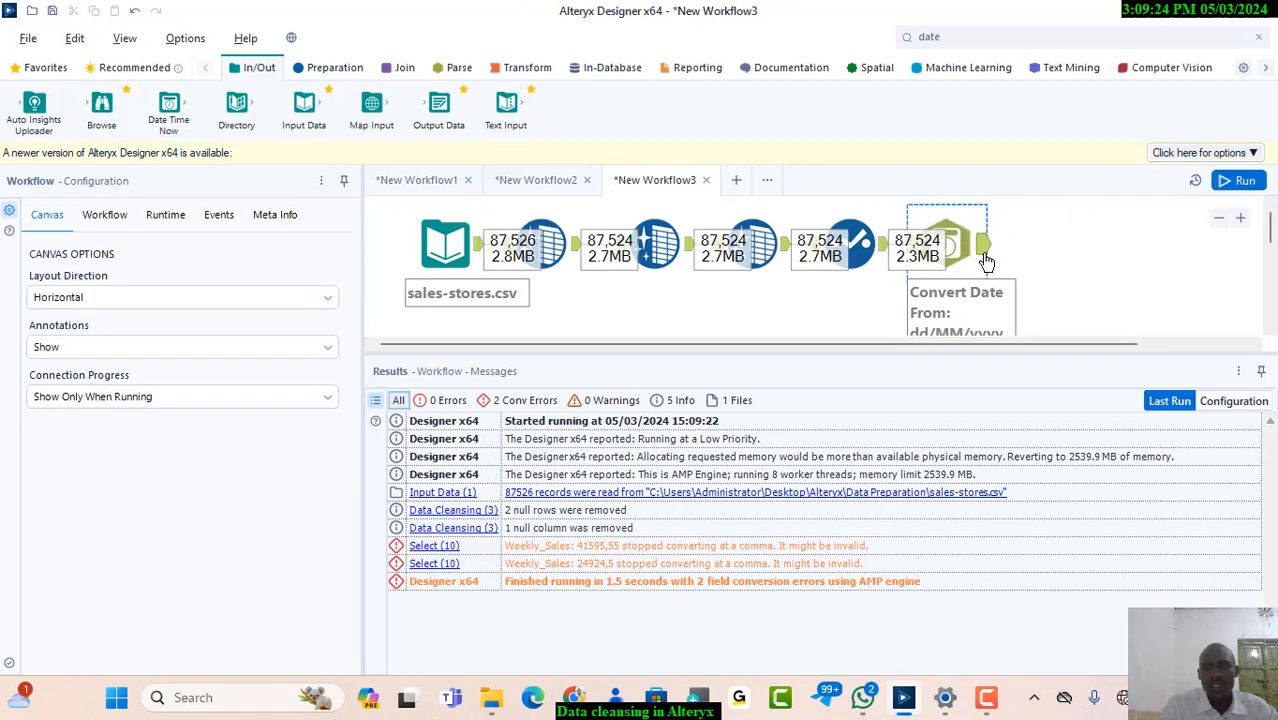
pyautogui.click(985, 253)
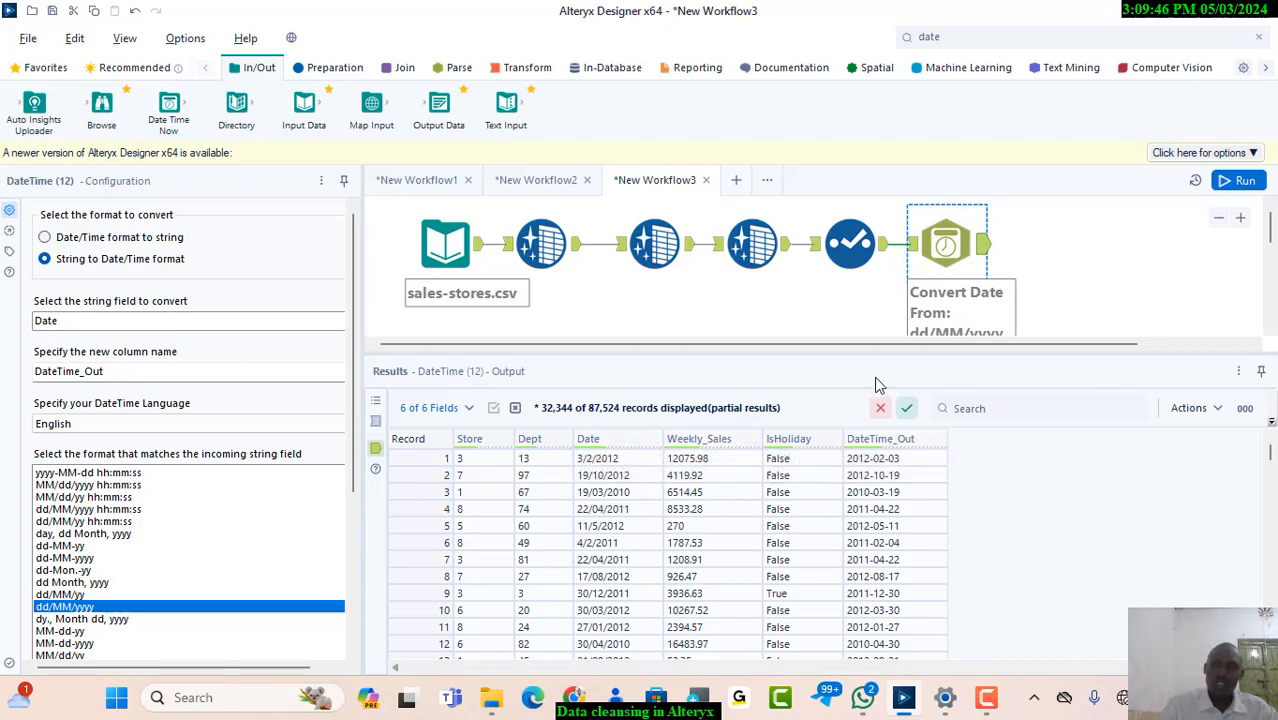
pyautogui.click(1070, 263)
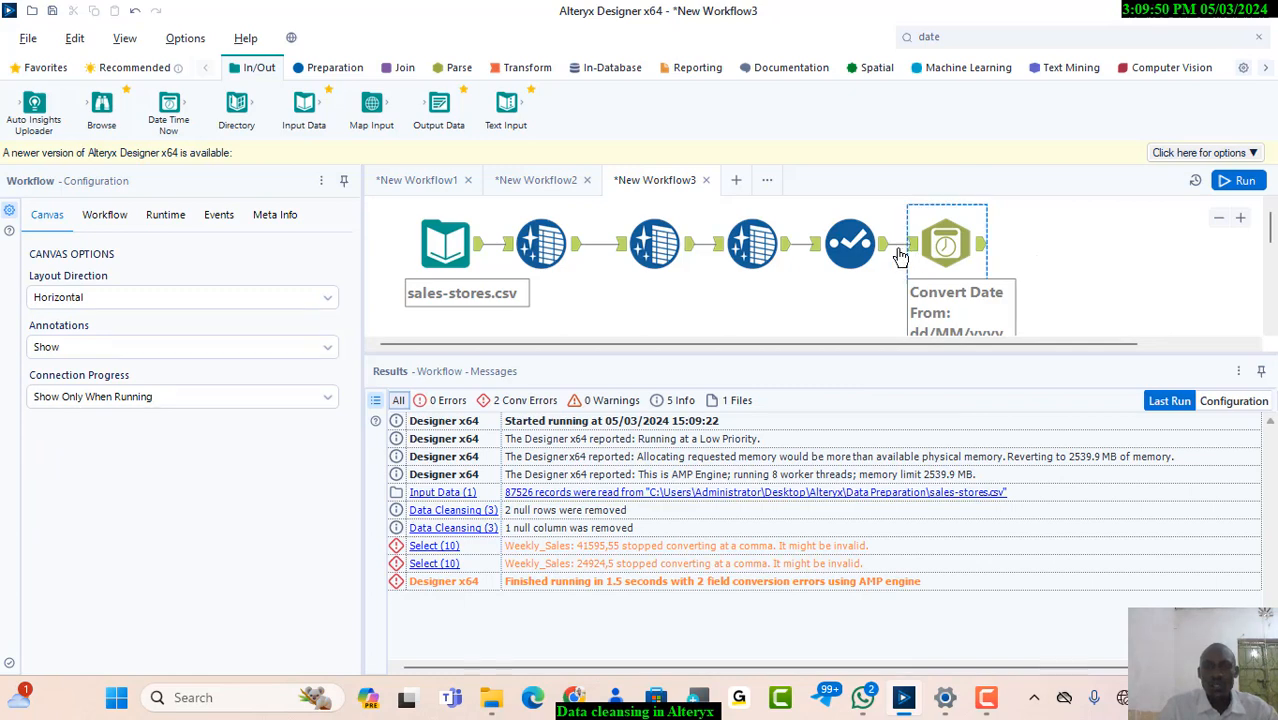
# Try excluding the Date field in the Select tool, run the workflow and check the DateTime output
pyautogui.click(852, 243)
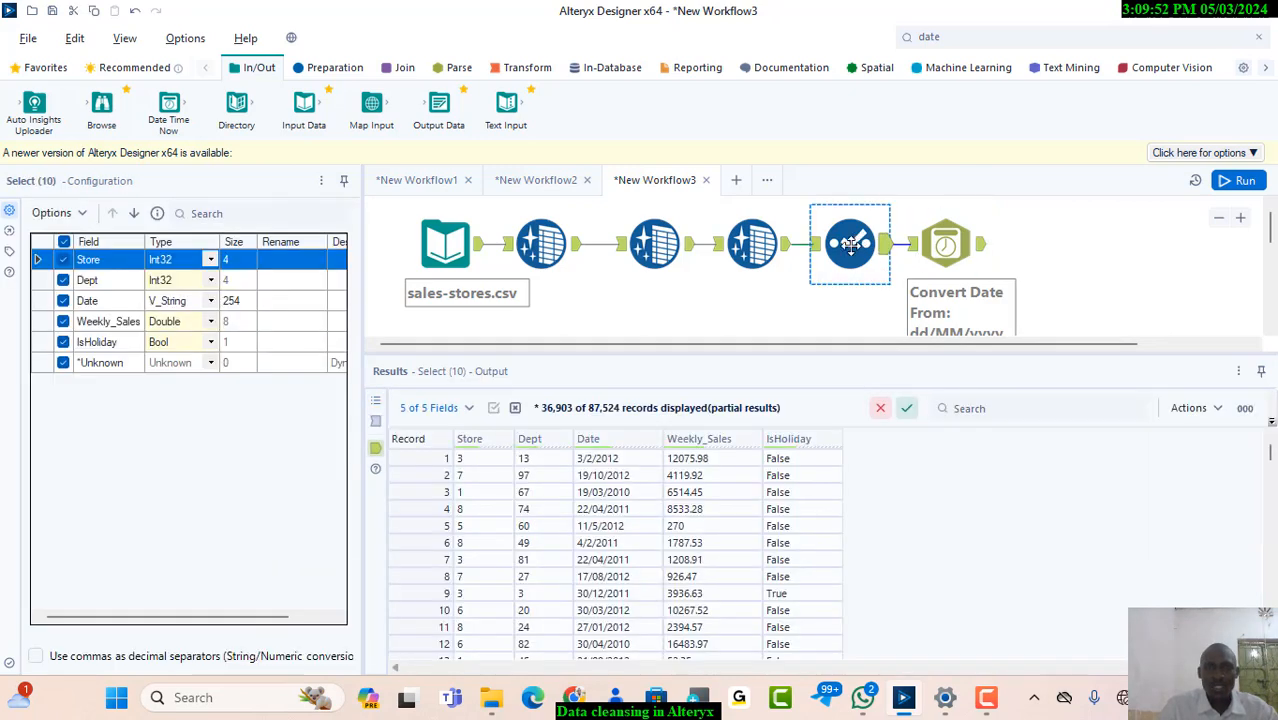
pyautogui.click(63, 301)
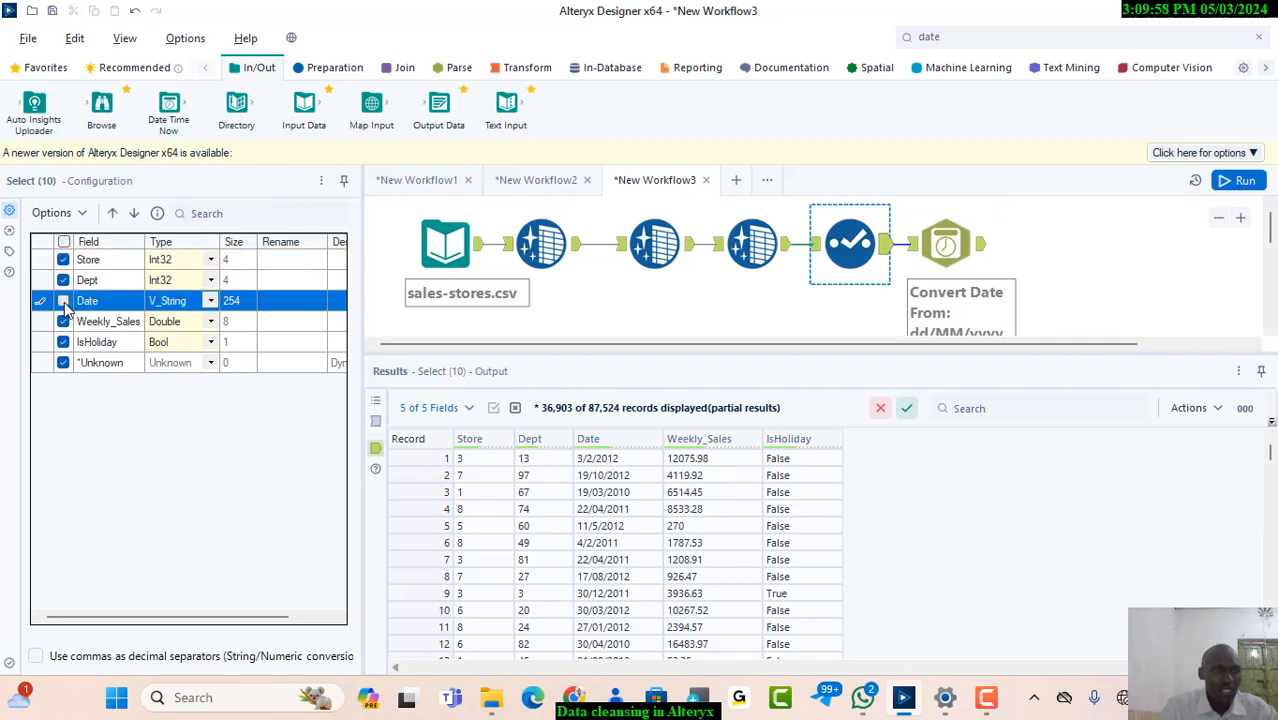
pyautogui.click(1238, 184)
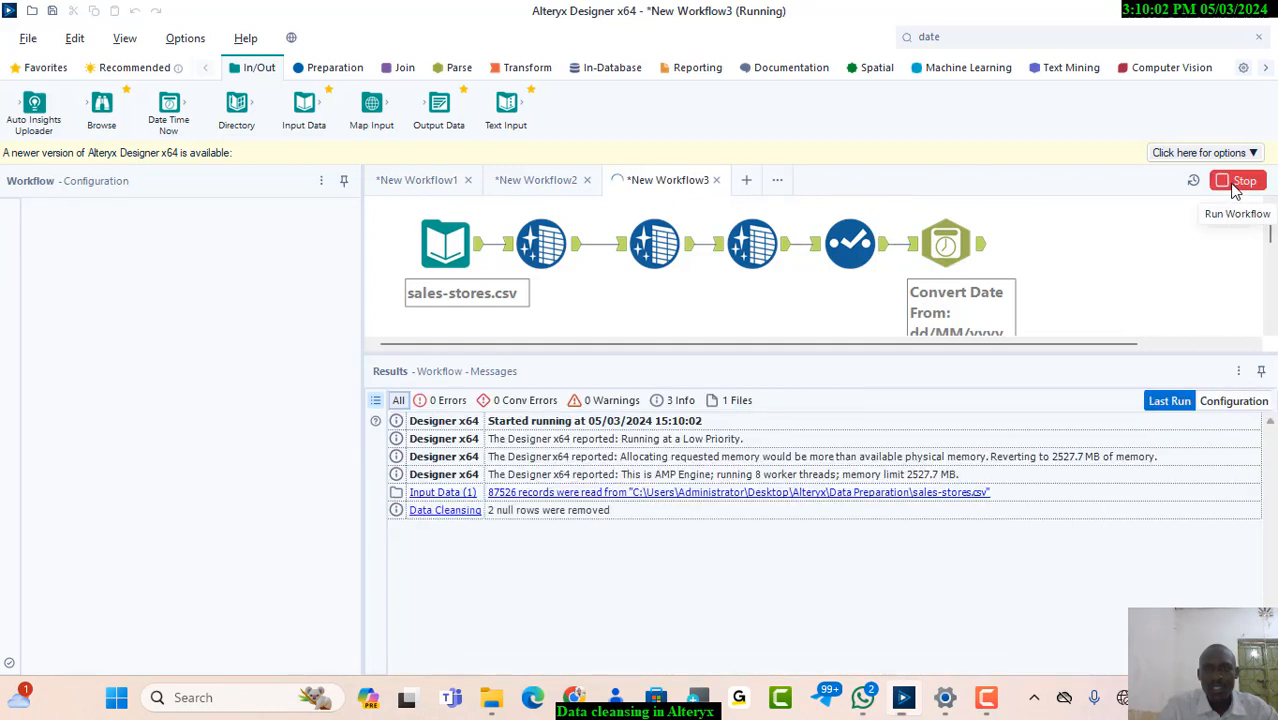
pyautogui.click(983, 251)
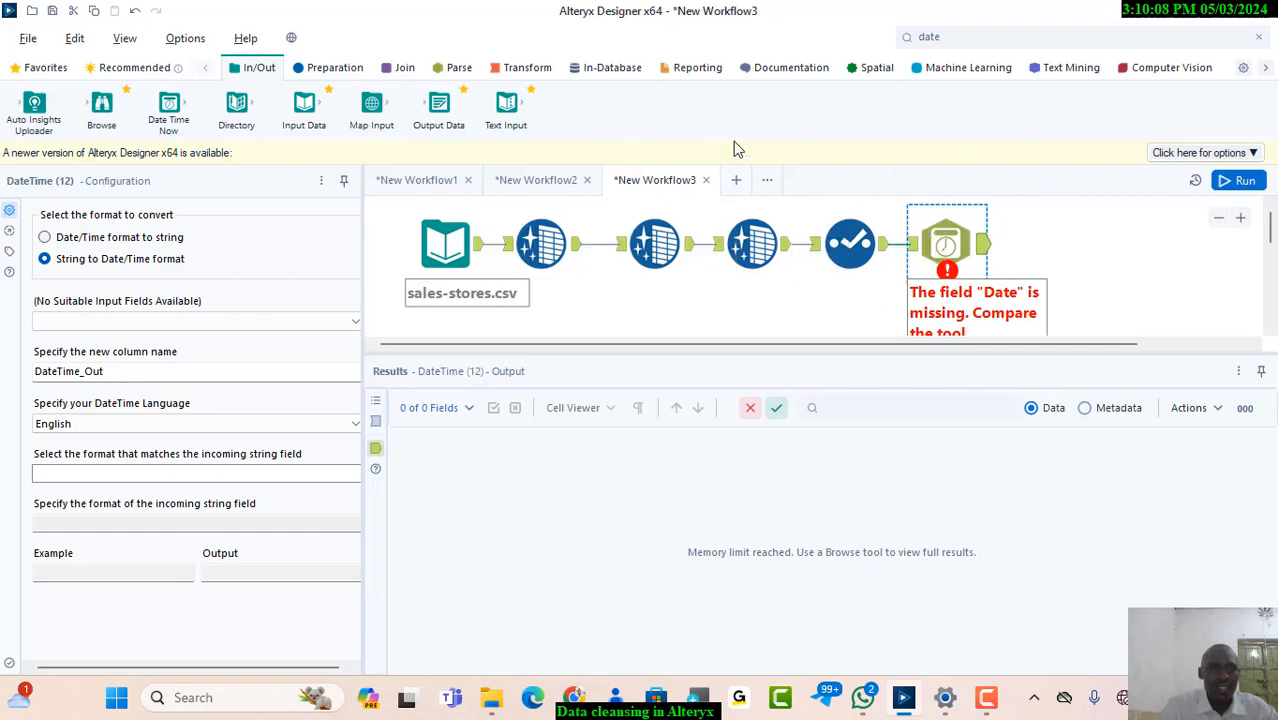
# Include the Date field again in the Select tool and rerun the workflow
pyautogui.click(848, 236)
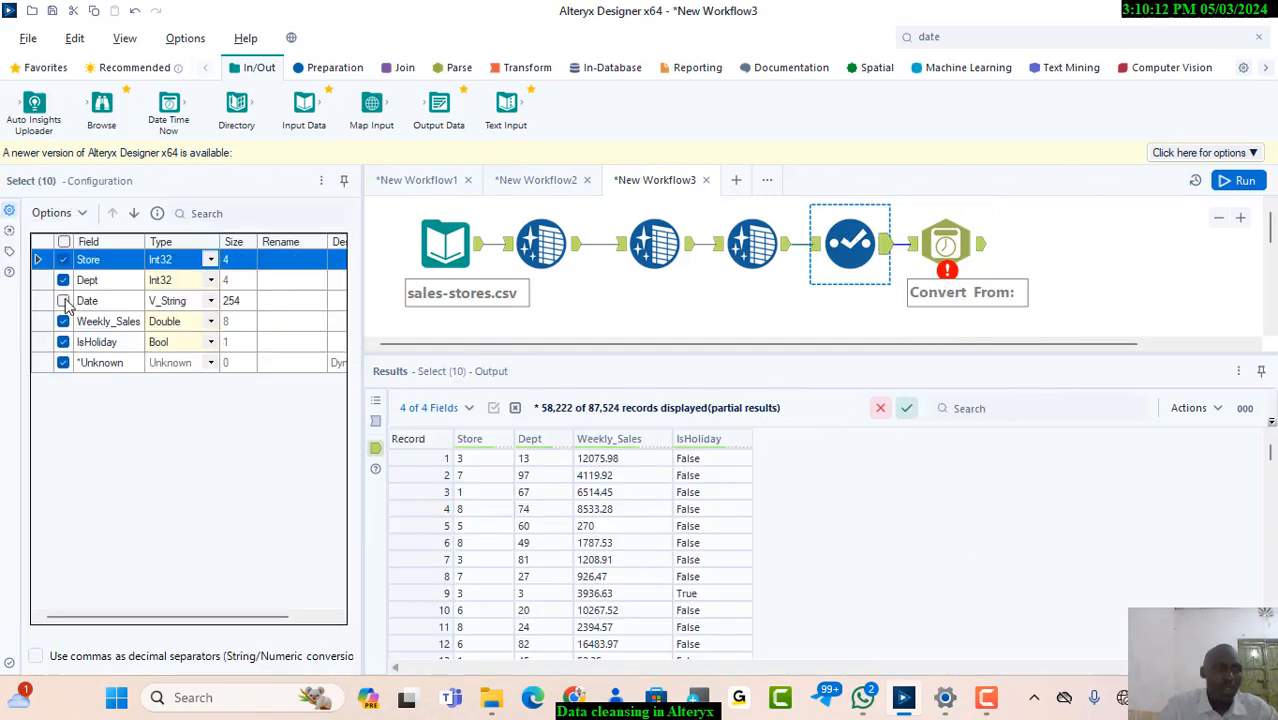
pyautogui.click(63, 301)
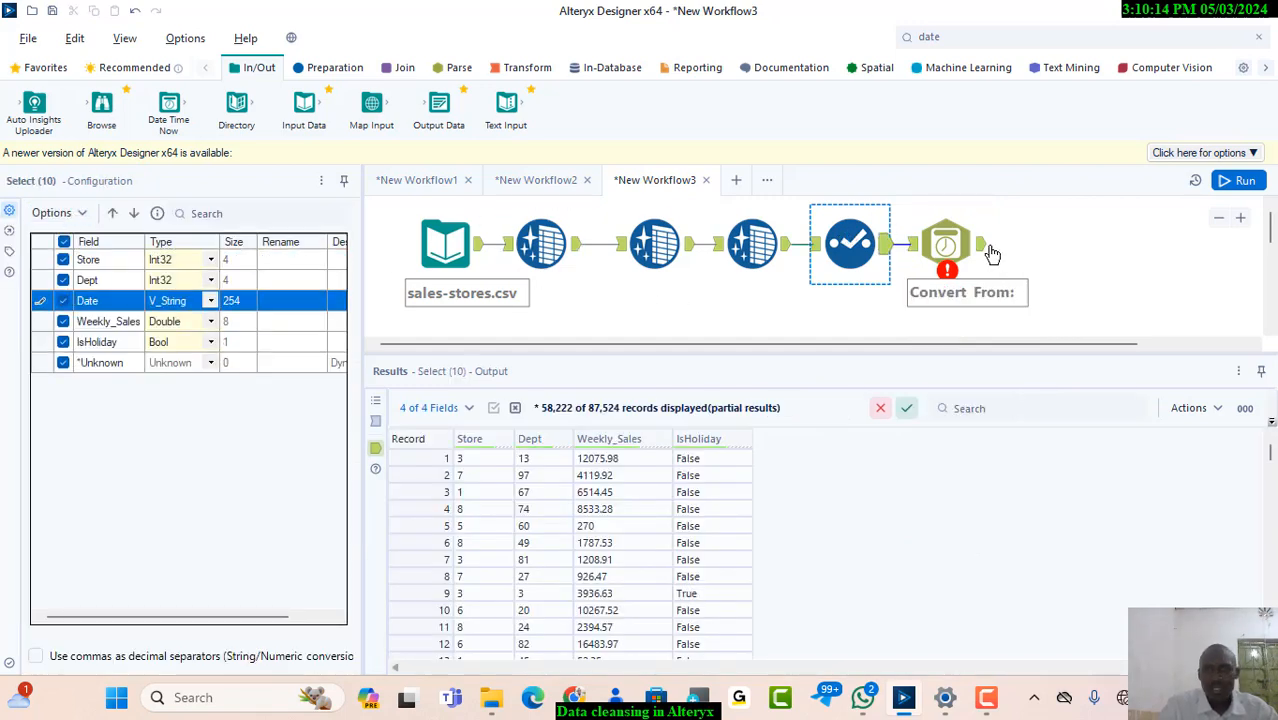
pyautogui.click(991, 254)
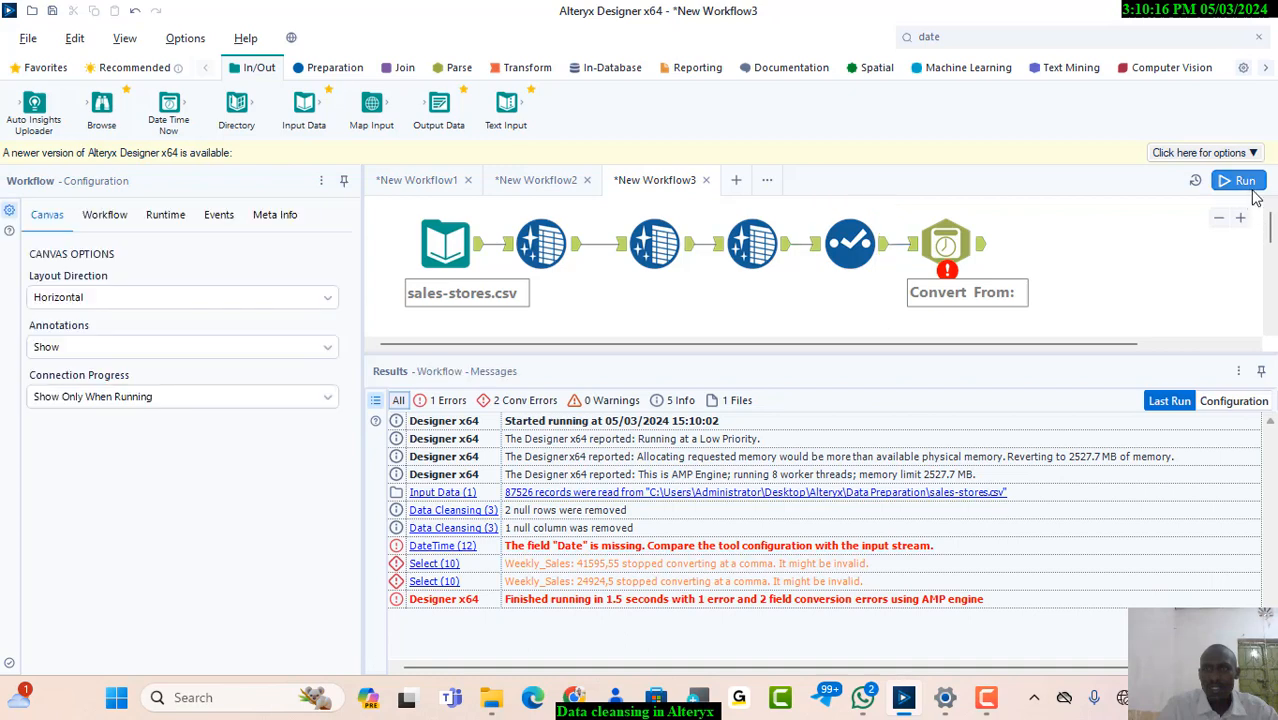
pyautogui.click(1245, 184)
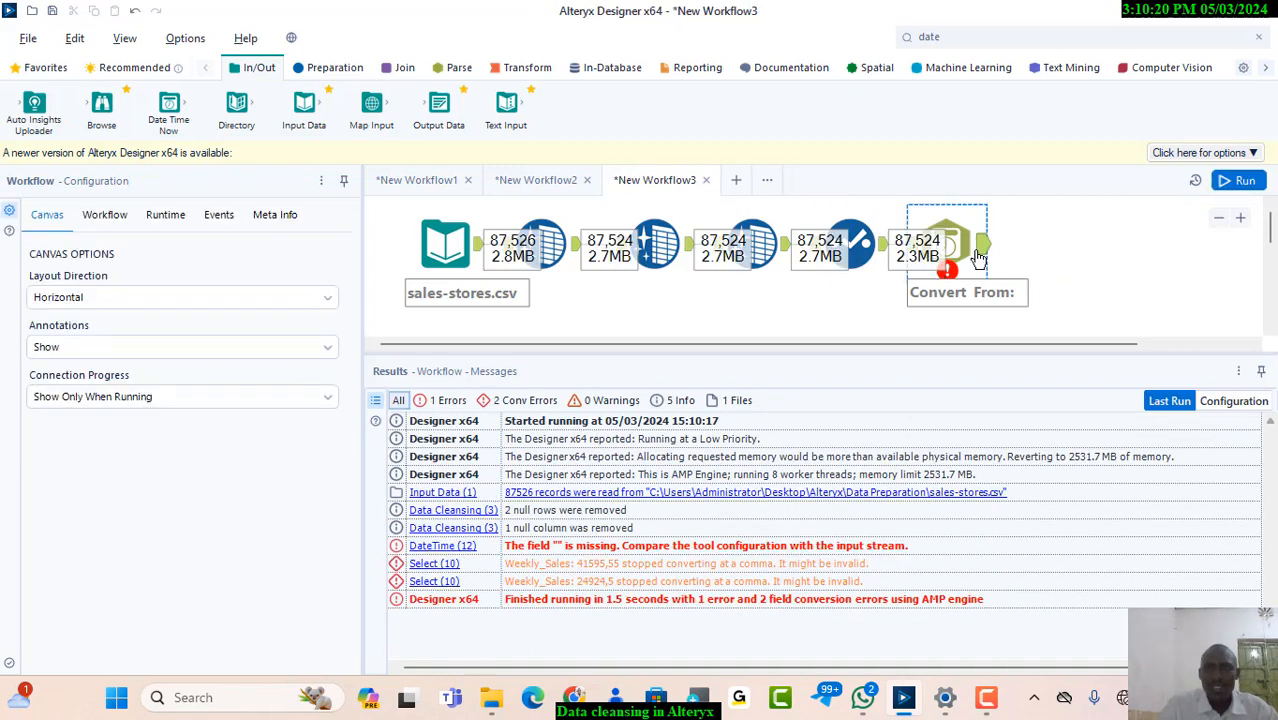
# Reapply the dd/MM/yyyy incoming string format for Date in the DateTime tool and run the workflow
pyautogui.click(979, 257)
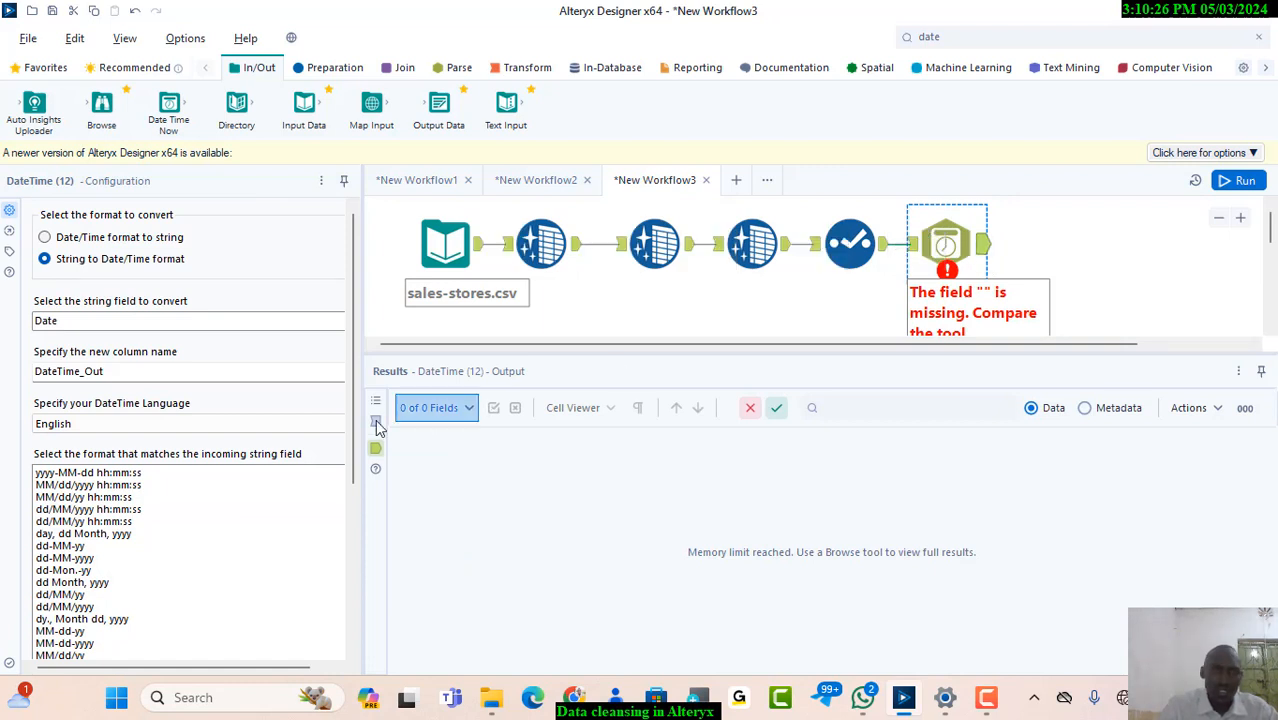
pyautogui.scroll(-1, 67, 566)
pyautogui.click(67, 566)
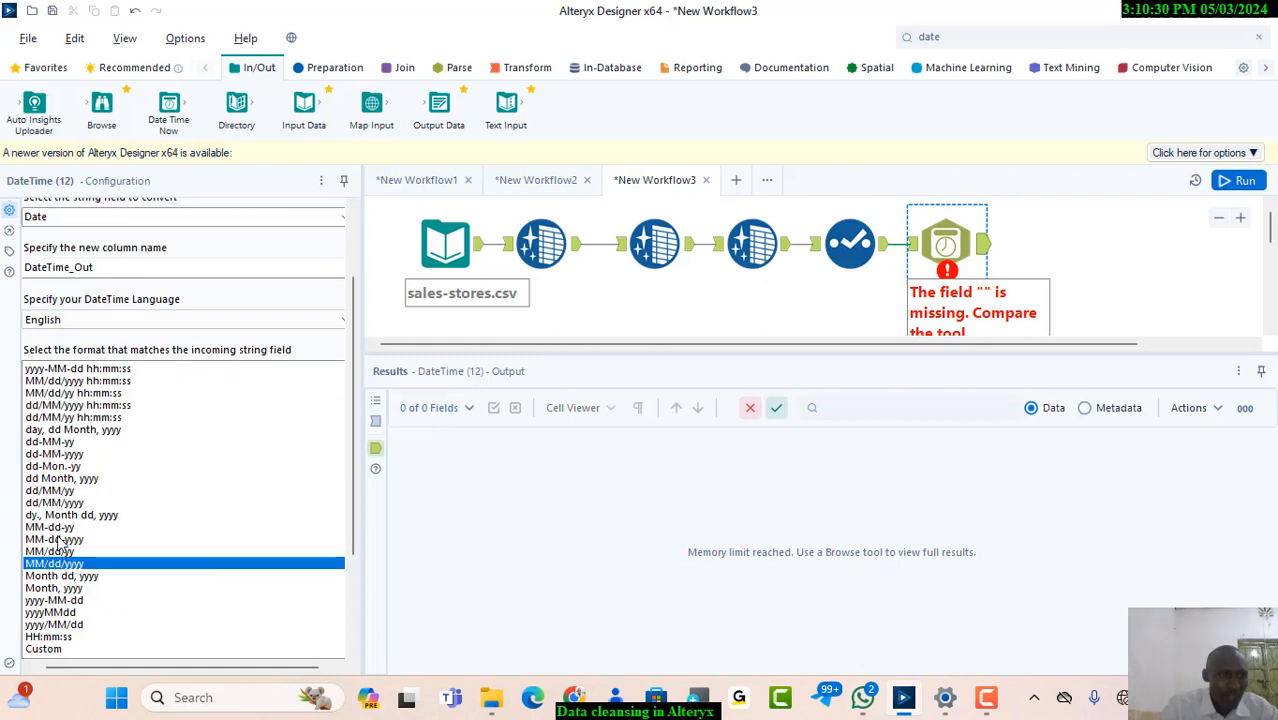
pyautogui.click(51, 503)
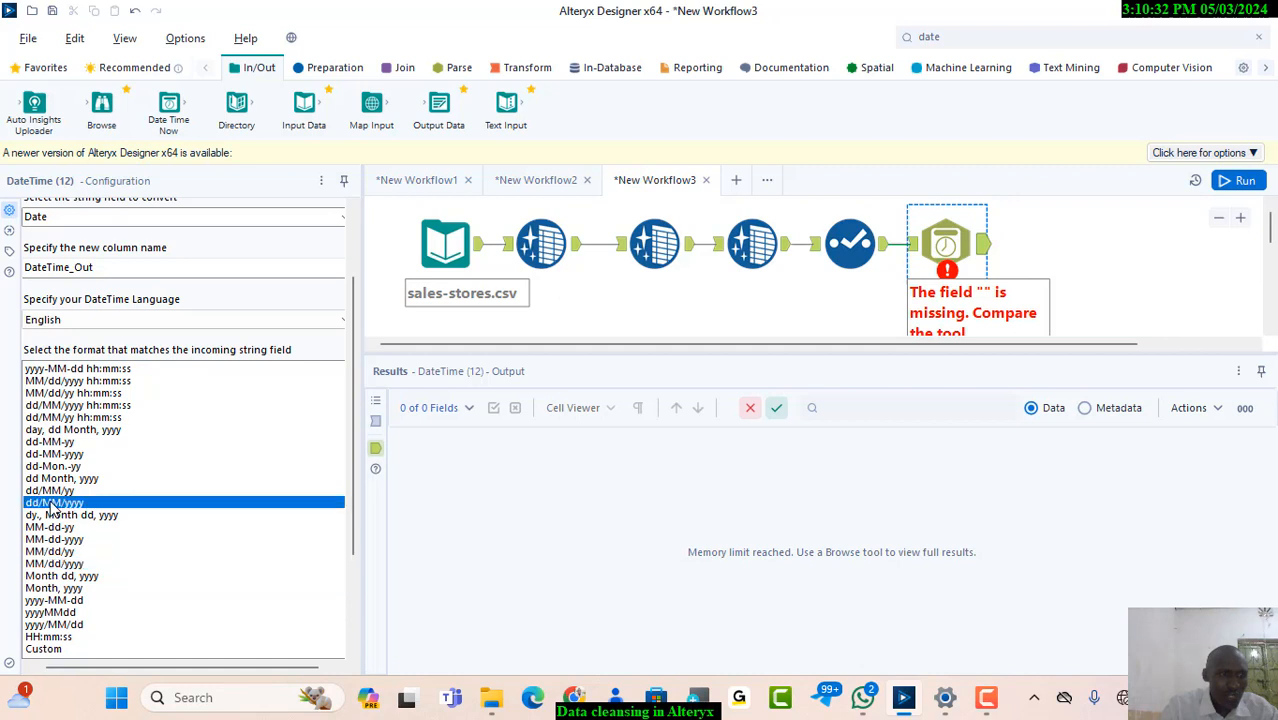
pyautogui.click(1232, 185)
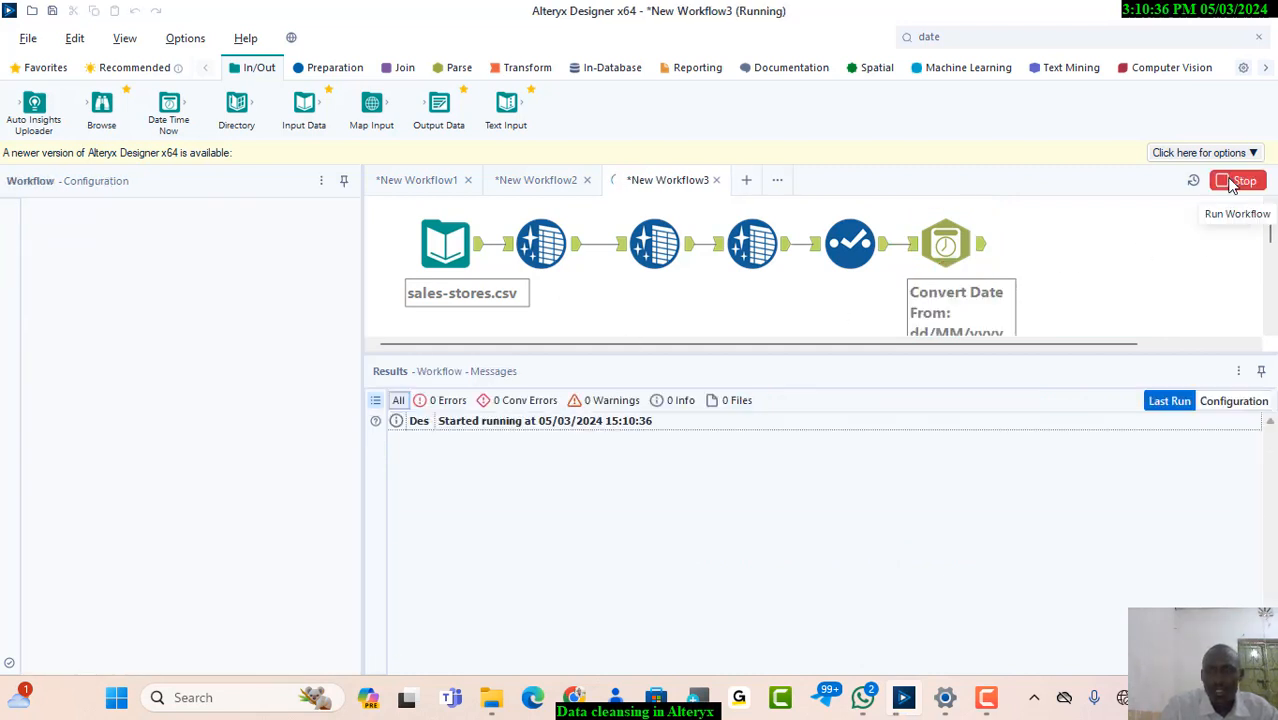
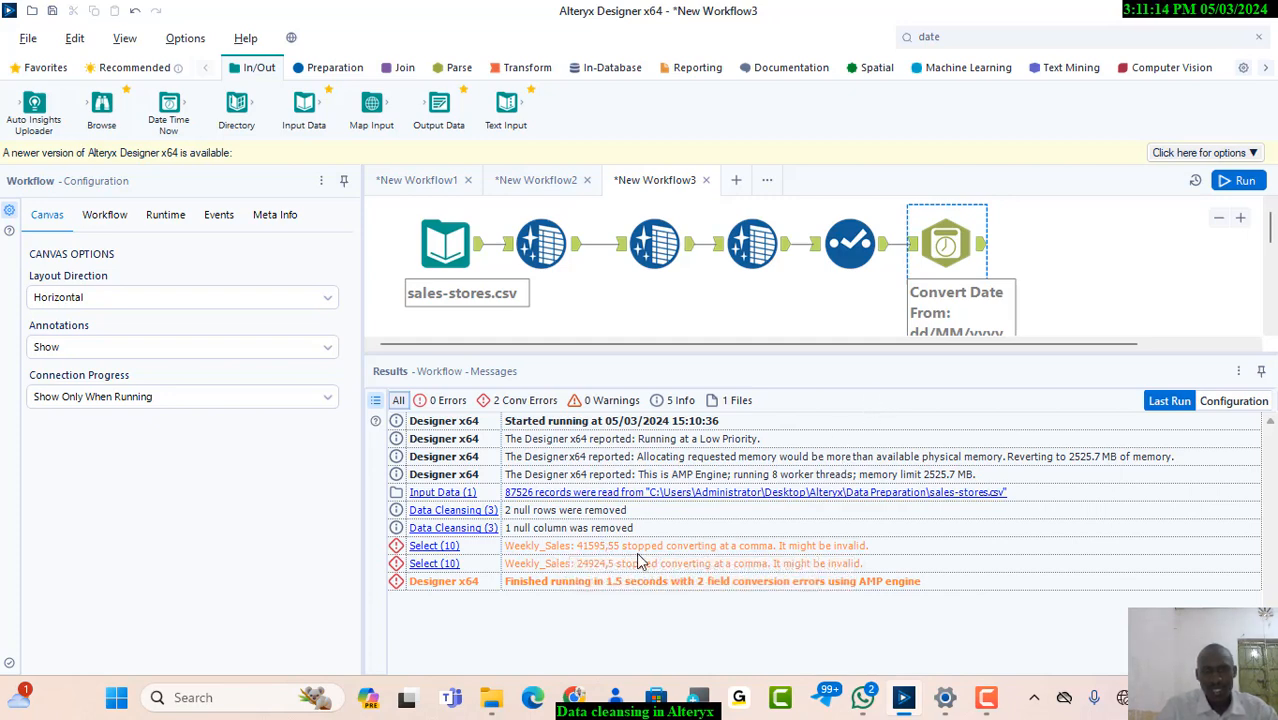
# Add a Formula tool to the end of the workflow, connected to the DateTime tool's output
pyautogui.click(1107, 220)
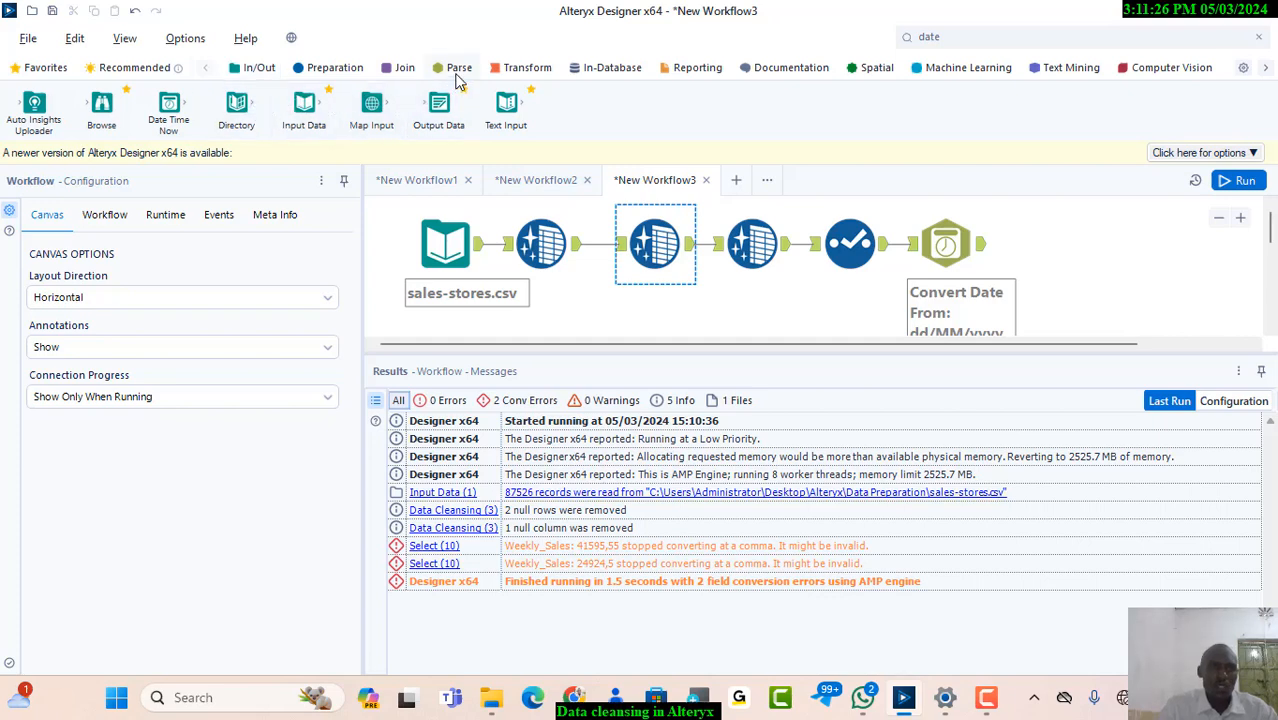
pyautogui.click(343, 76)
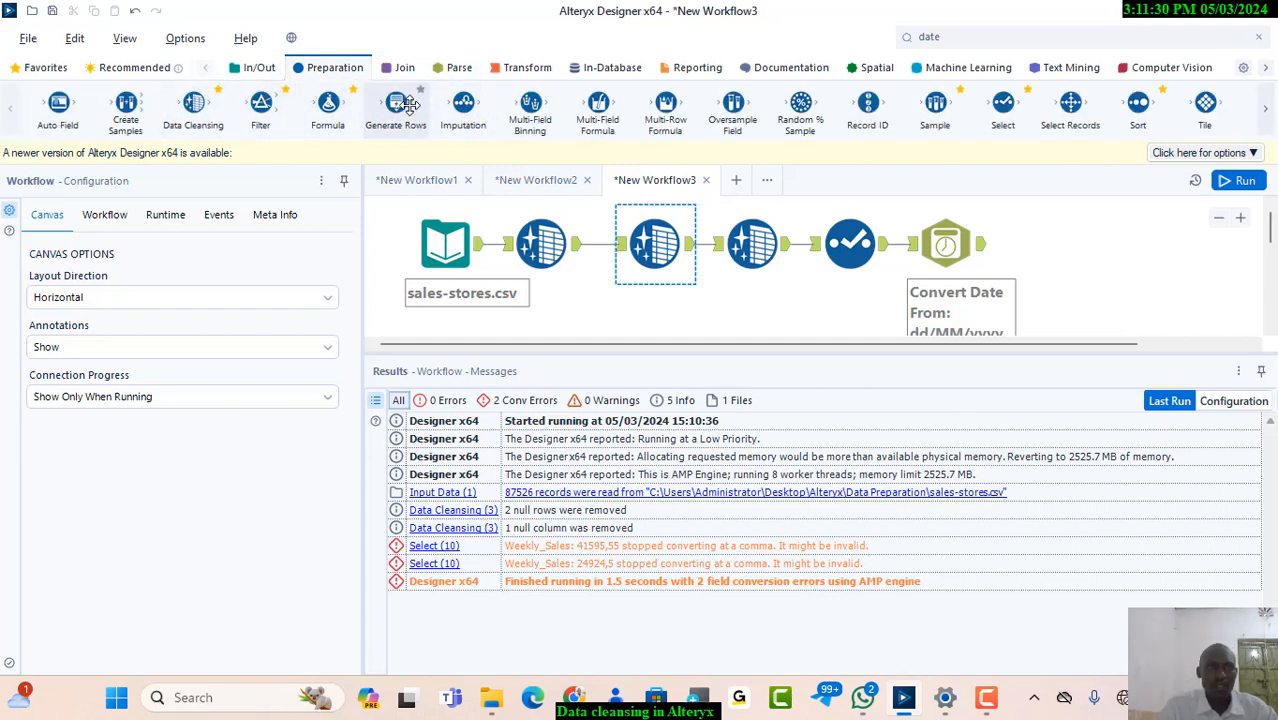
pyautogui.click(242, 76)
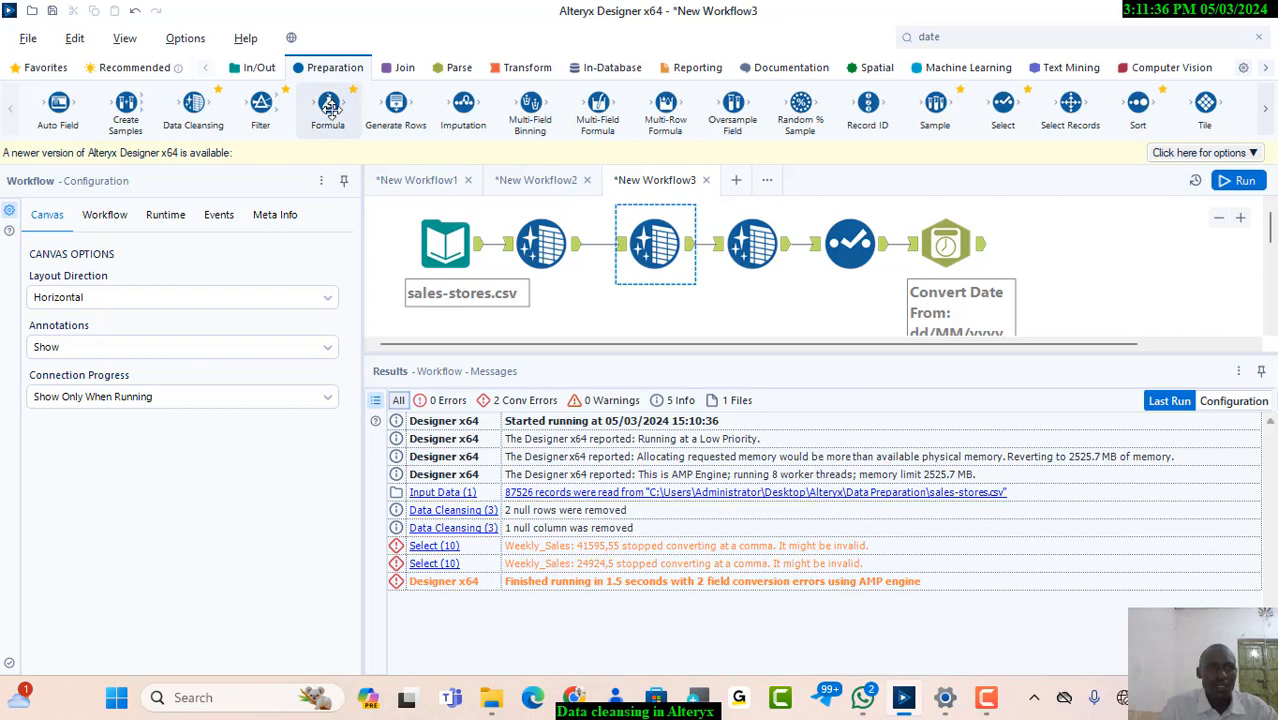
pyautogui.moveTo(328, 105); pyautogui.dragTo(1046, 237)
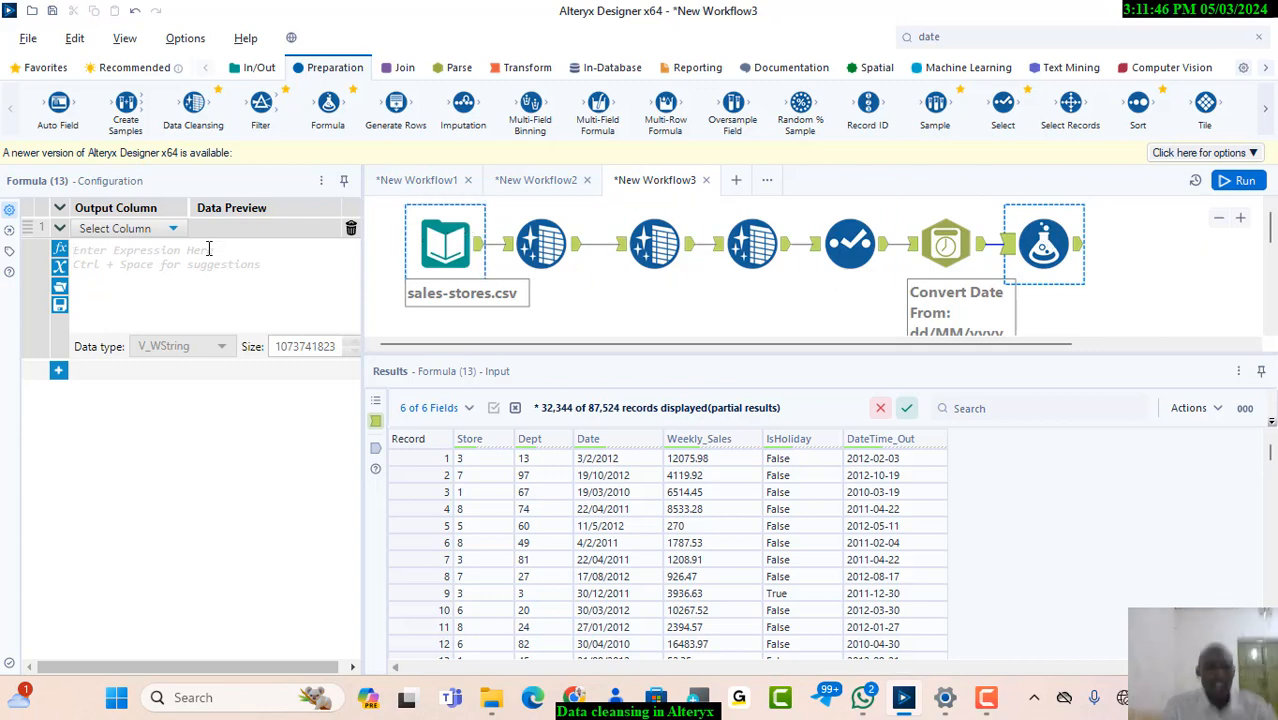
# Start a Replace expression in the Formula tool with [Weekly_Sales] as the string to search
pyautogui.write('repl')
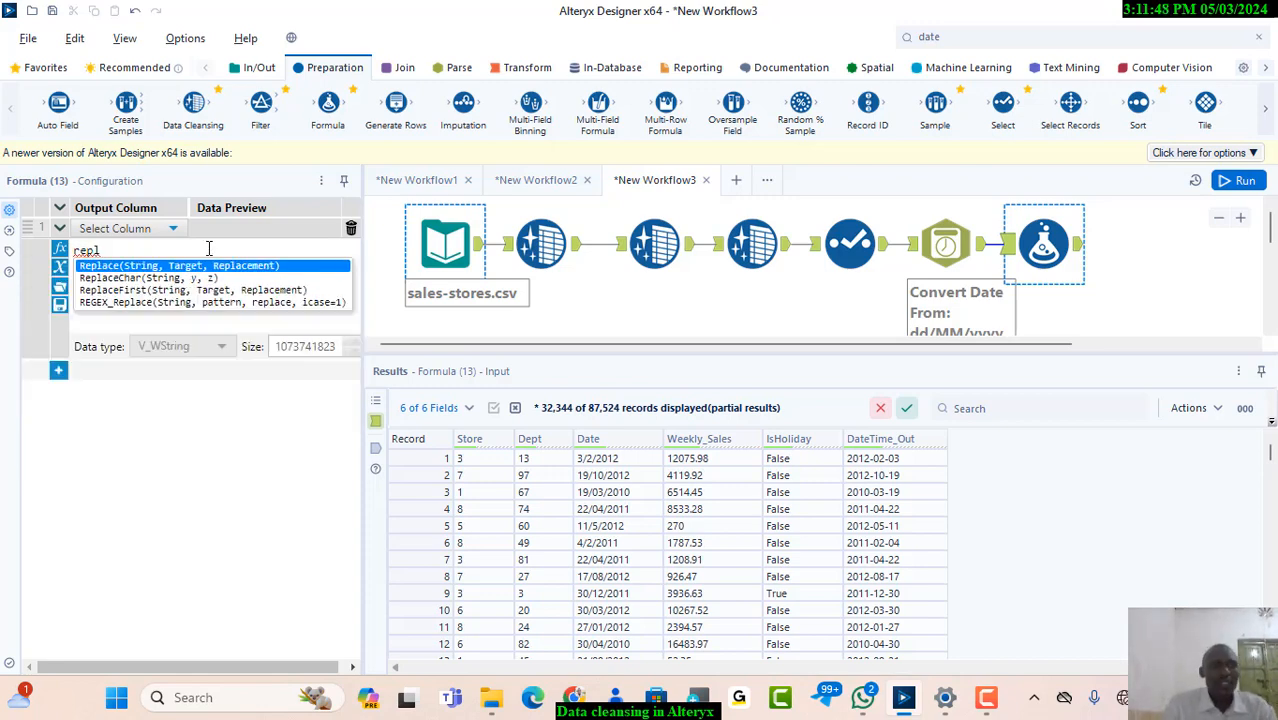
pyautogui.click(183, 268)
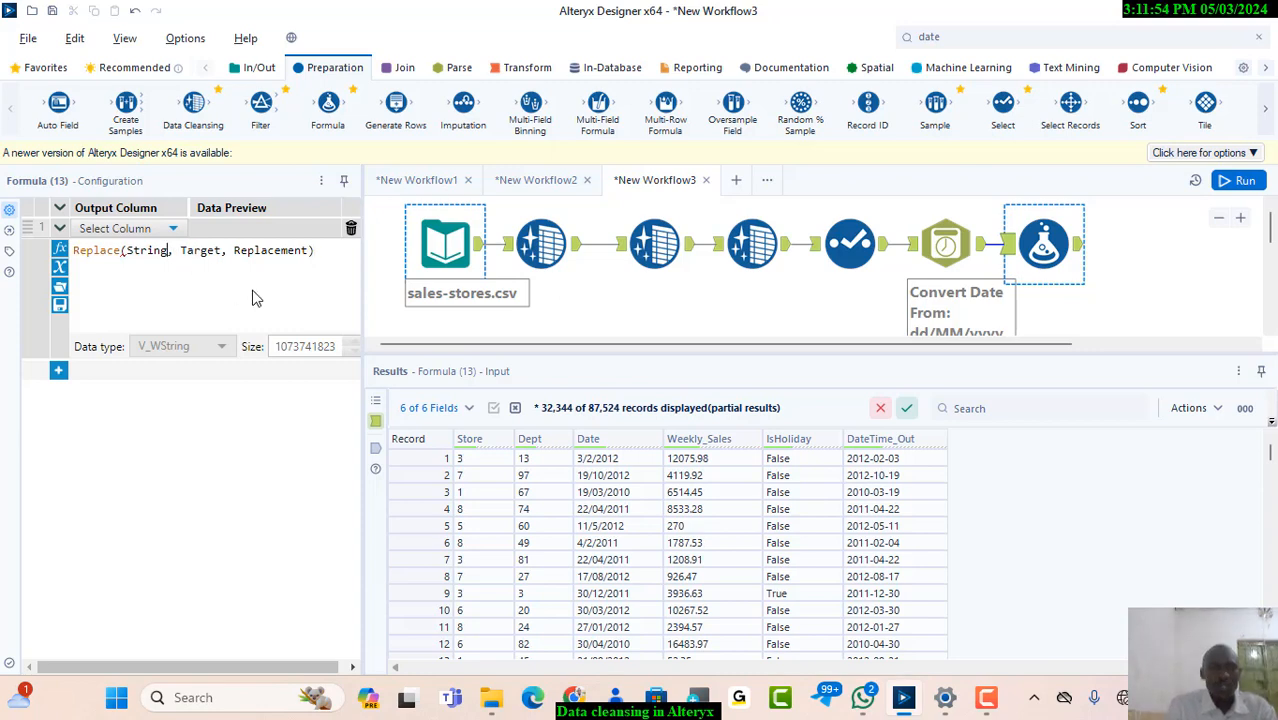
pyautogui.press('BackSpace')
pyautogui.press('BackSpace')
pyautogui.press('BackSpace')
pyautogui.press('BackSpace')
pyautogui.press('BackSpace')
pyautogui.press('BackSpace')
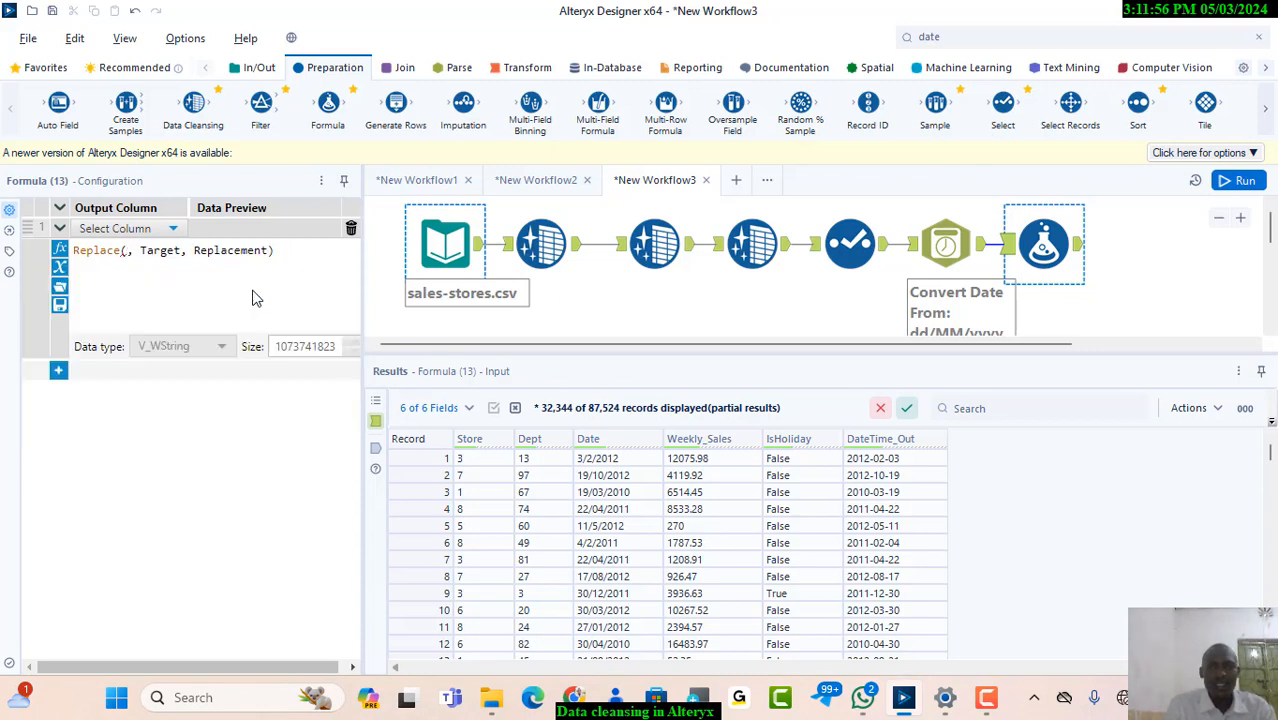
pyautogui.write('we')
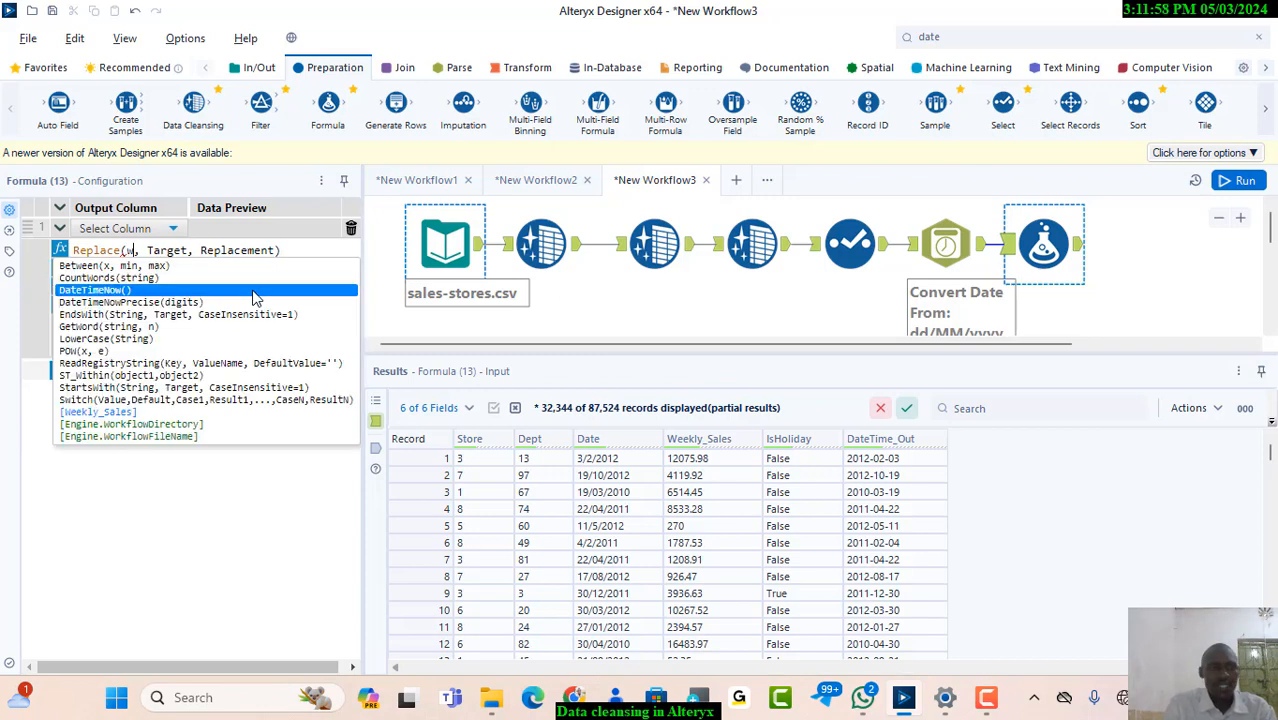
pyautogui.click(206, 295)
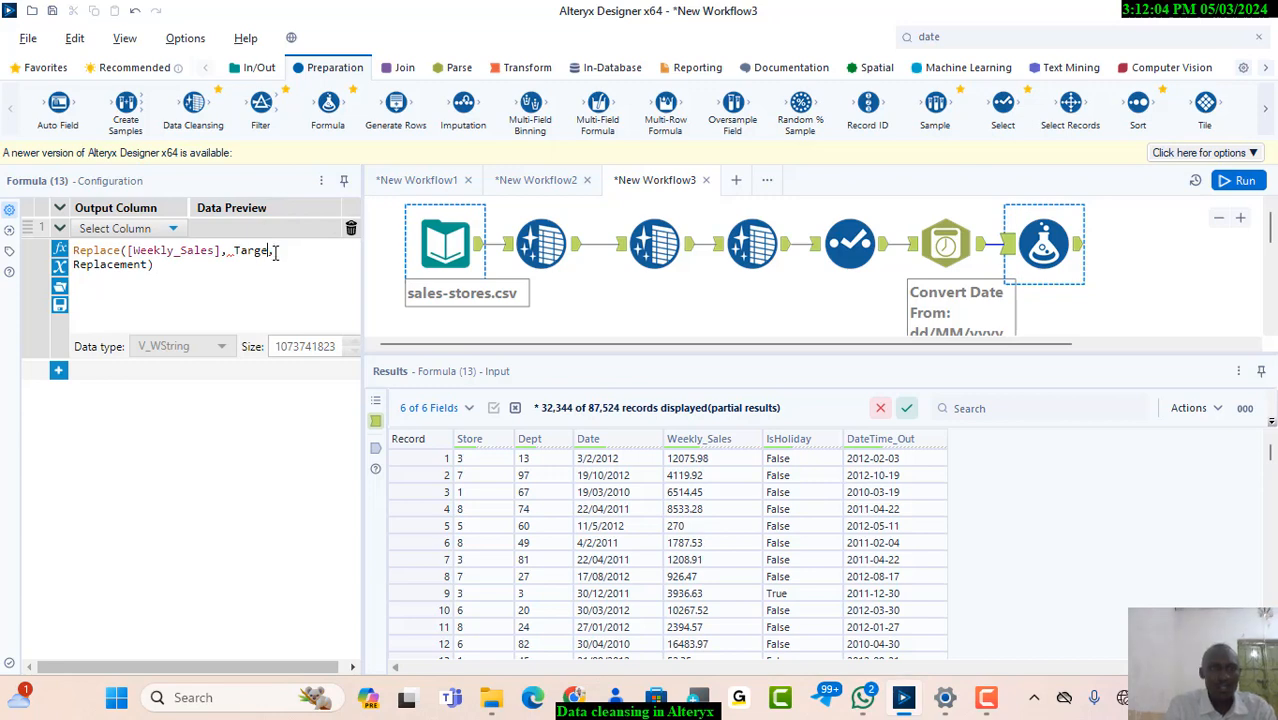
# Complete the expression as Replace([Weekly_Sales],',','.') to turn commas into periods, and run the workflow
pyautogui.press('BackSpace')
pyautogui.press('BackSpace')
pyautogui.press('BackSpace')
pyautogui.press('BackSpace')
pyautogui.press('BackSpace')
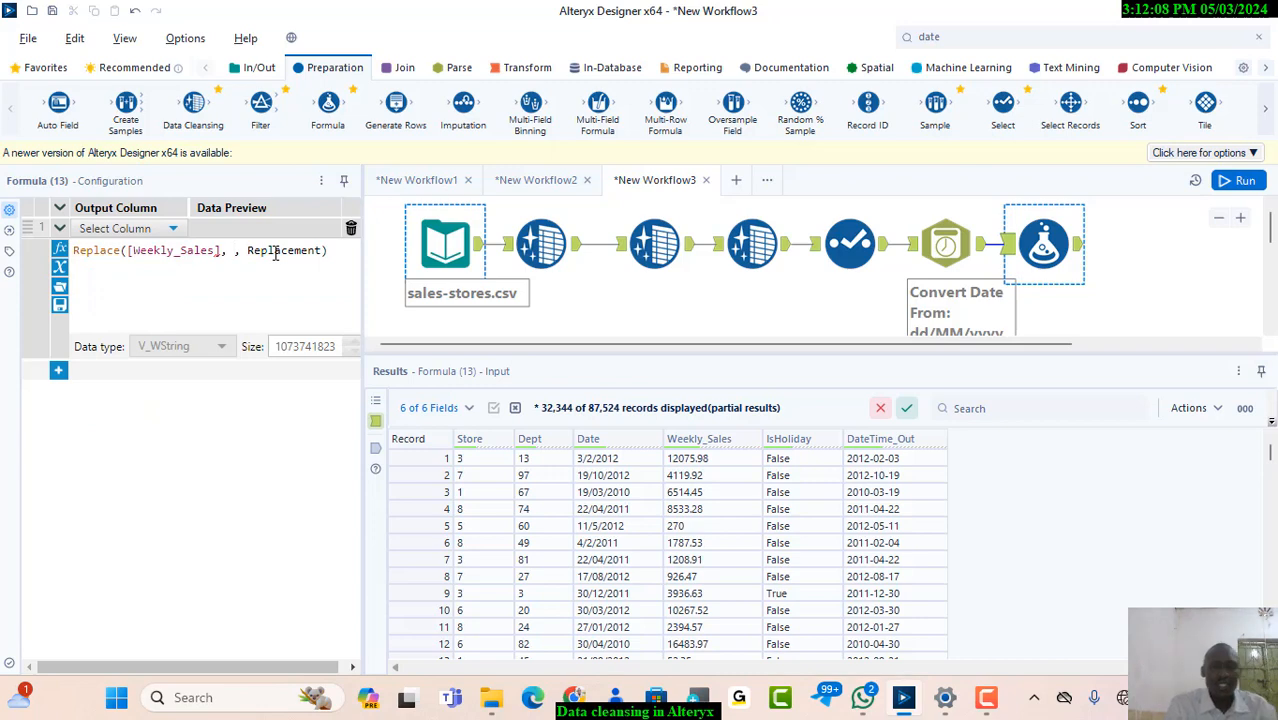
pyautogui.press('BackSpace')
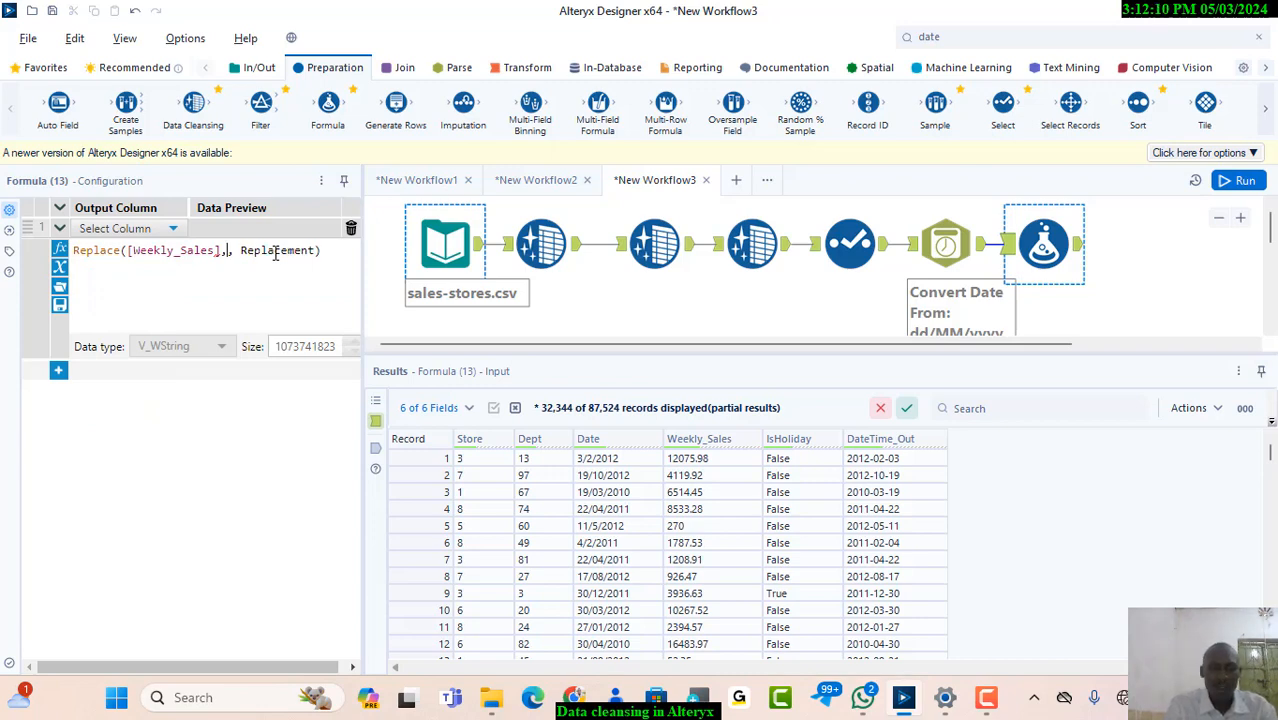
pyautogui.write("'")
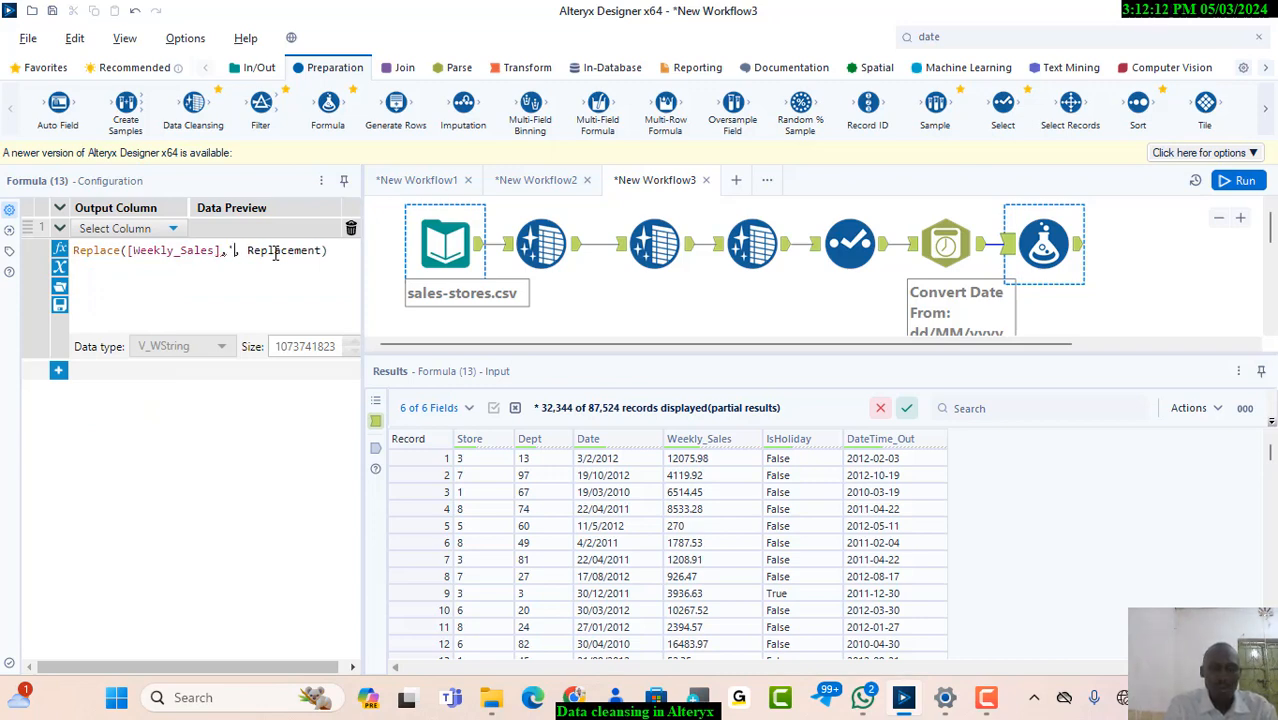
pyautogui.write(",'")
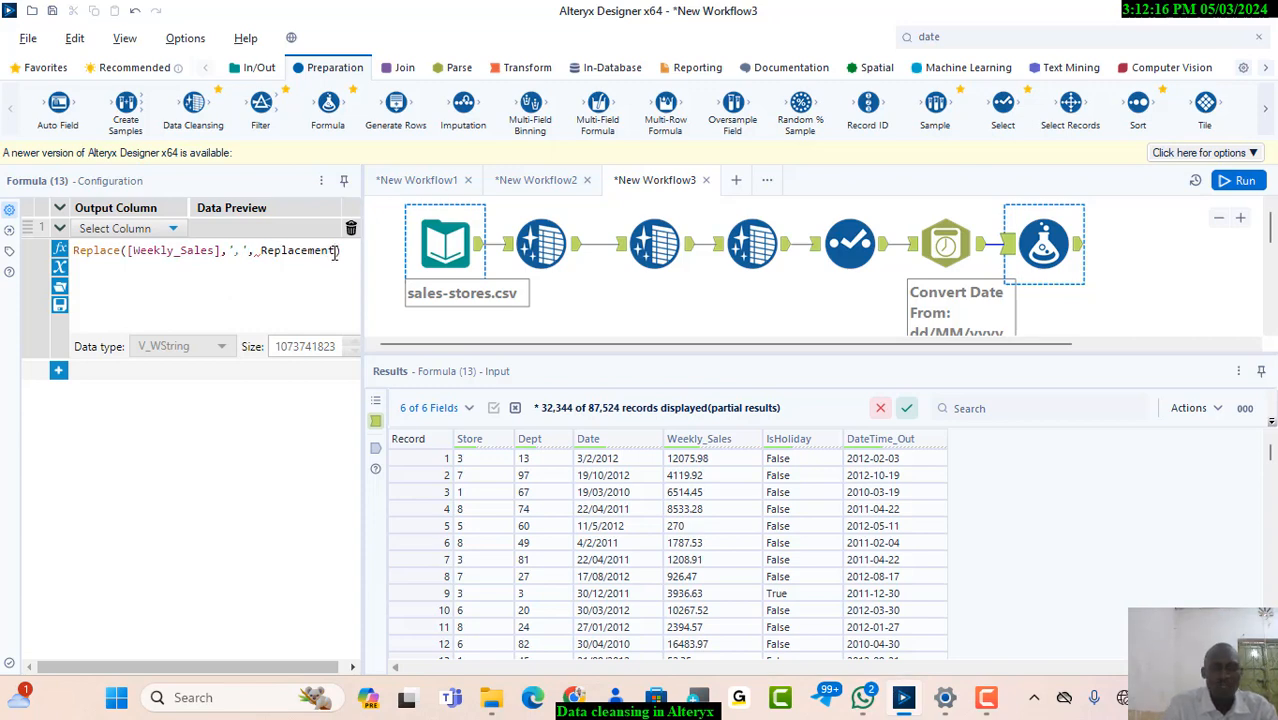
pyautogui.press('BackSpace')
pyautogui.press('BackSpace')
pyautogui.press('BackSpace')
pyautogui.press('BackSpace')
pyautogui.press('BackSpace')
pyautogui.press('BackSpace')
pyautogui.press('BackSpace')
pyautogui.press('BackSpace')
pyautogui.press('BackSpace')
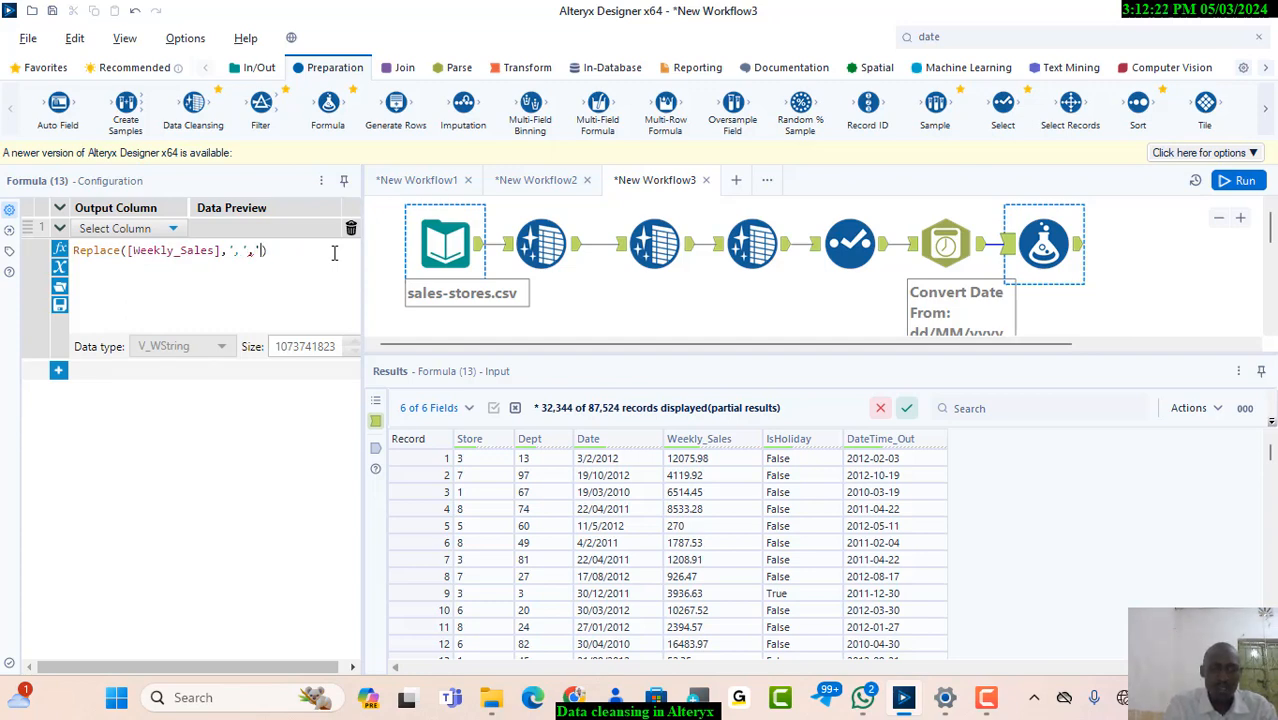
pyautogui.write('.')
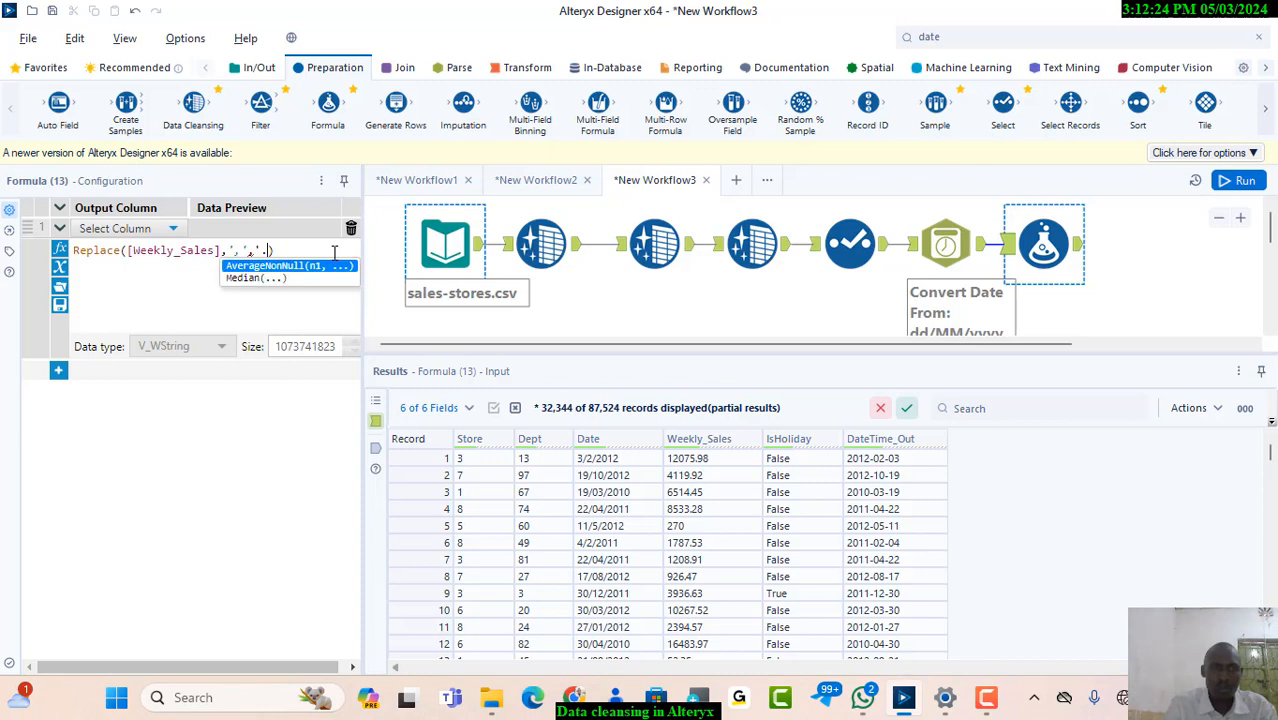
pyautogui.write("'")
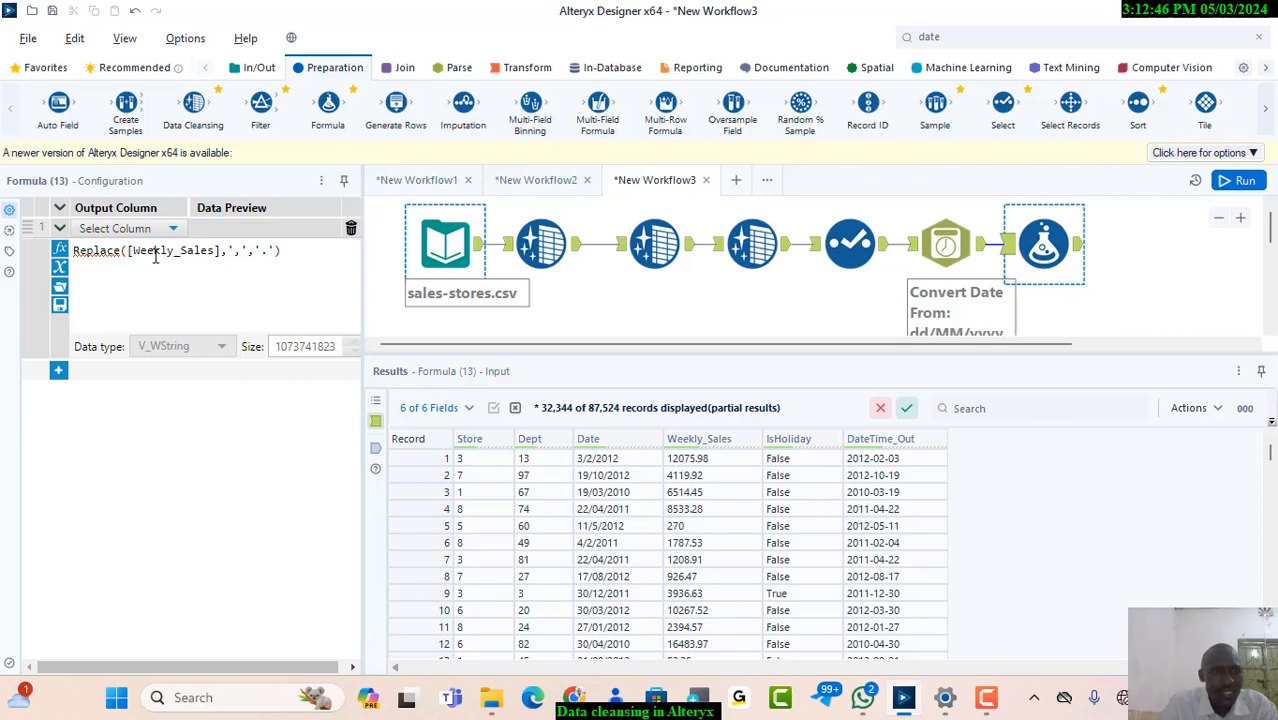
pyautogui.click(1078, 252)
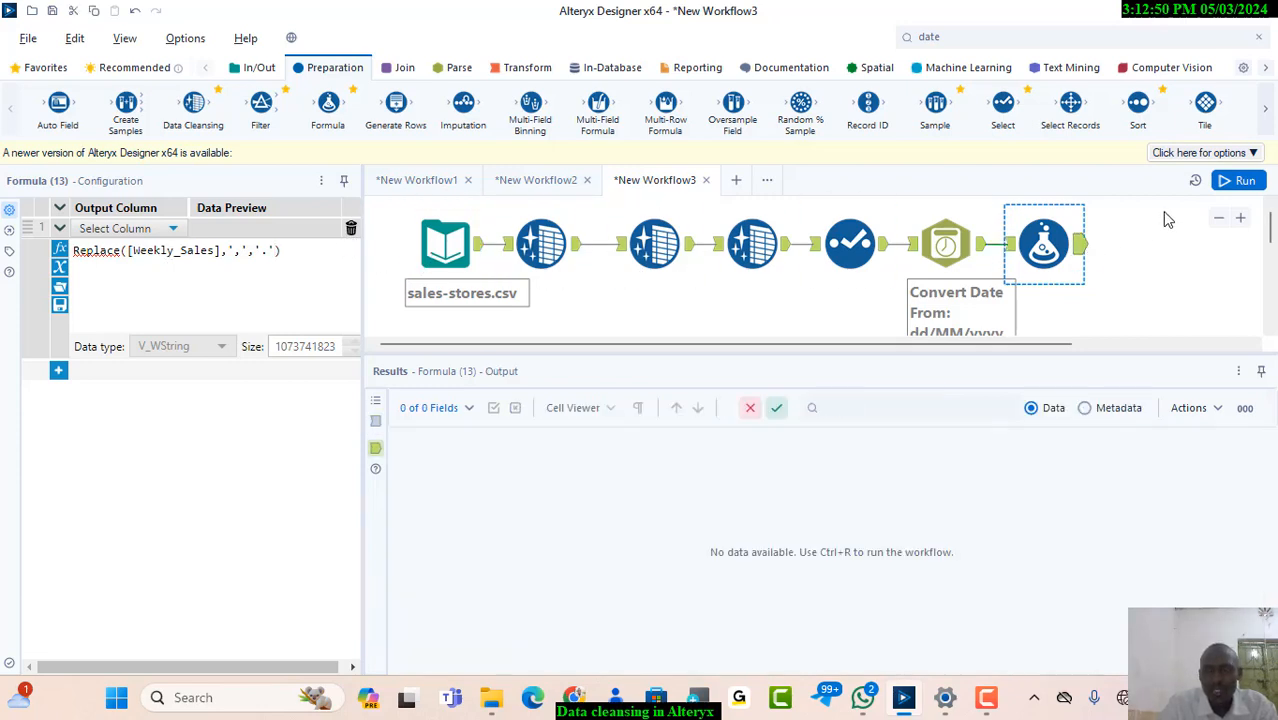
pyautogui.click(1240, 184)
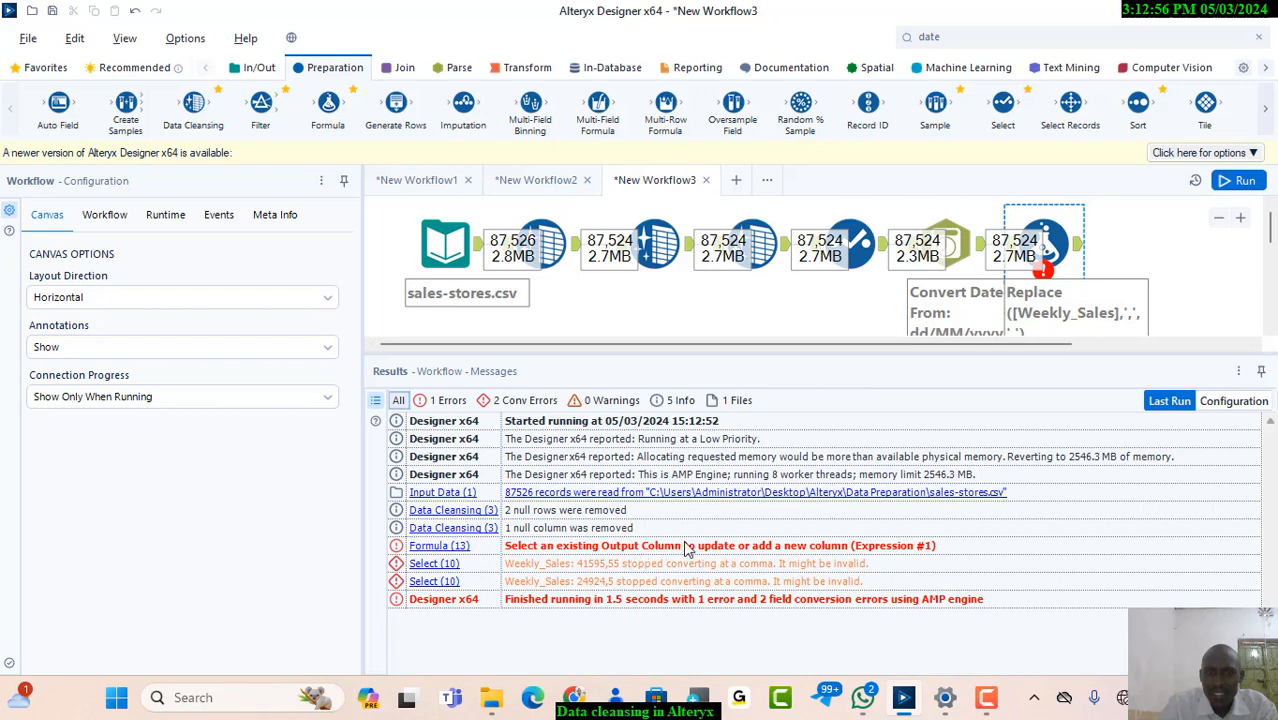
# Set the Formula tool's output column to Weekly_Sales and rerun the workflow
pyautogui.click(1045, 243)
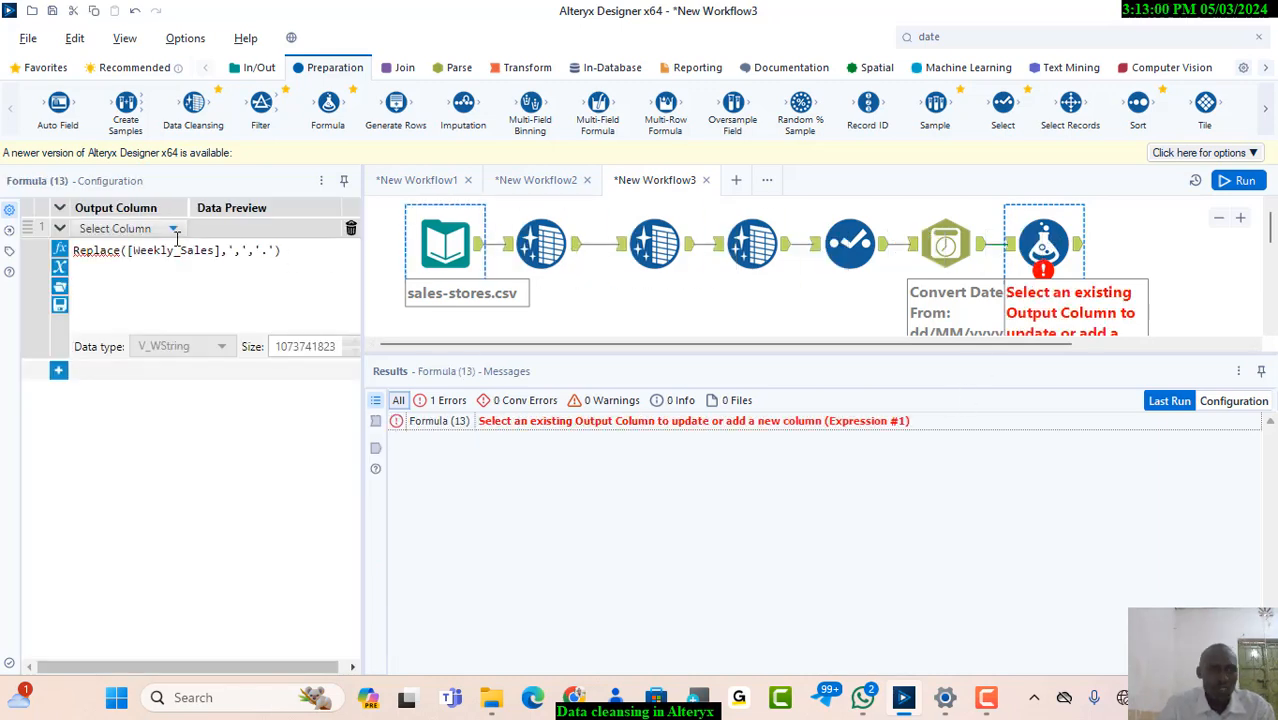
pyautogui.click(171, 229)
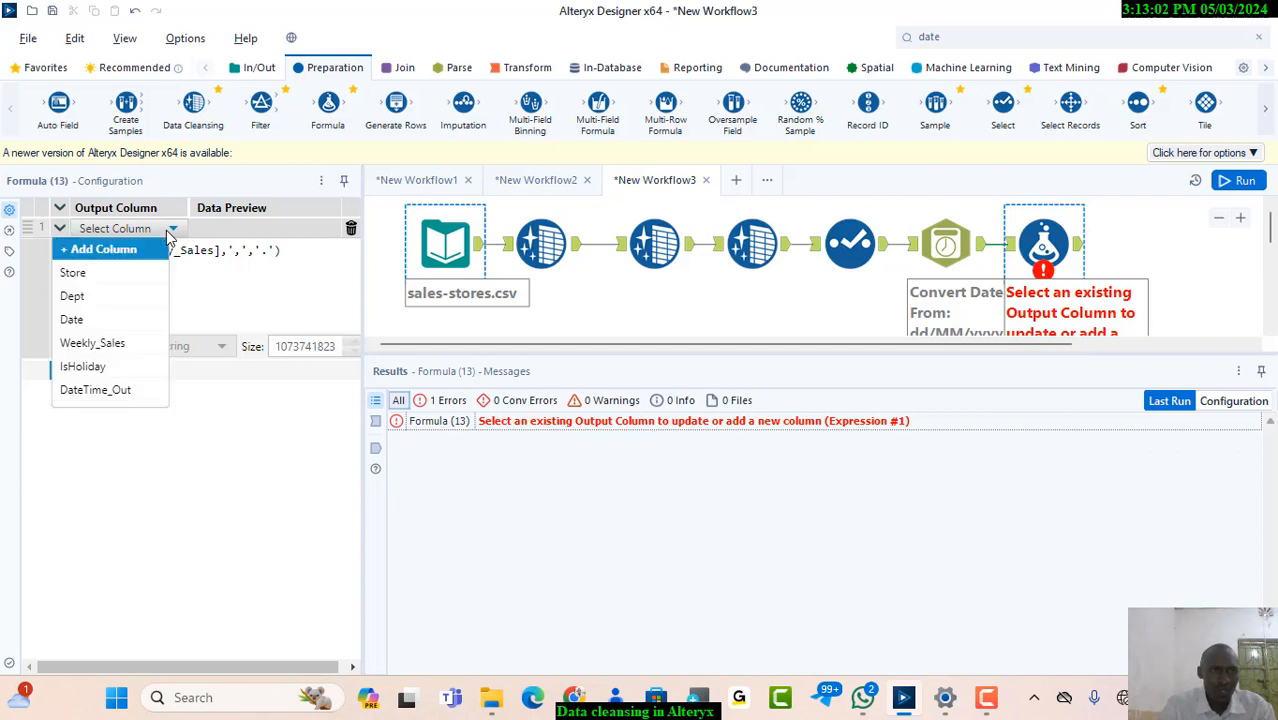
pyautogui.click(102, 344)
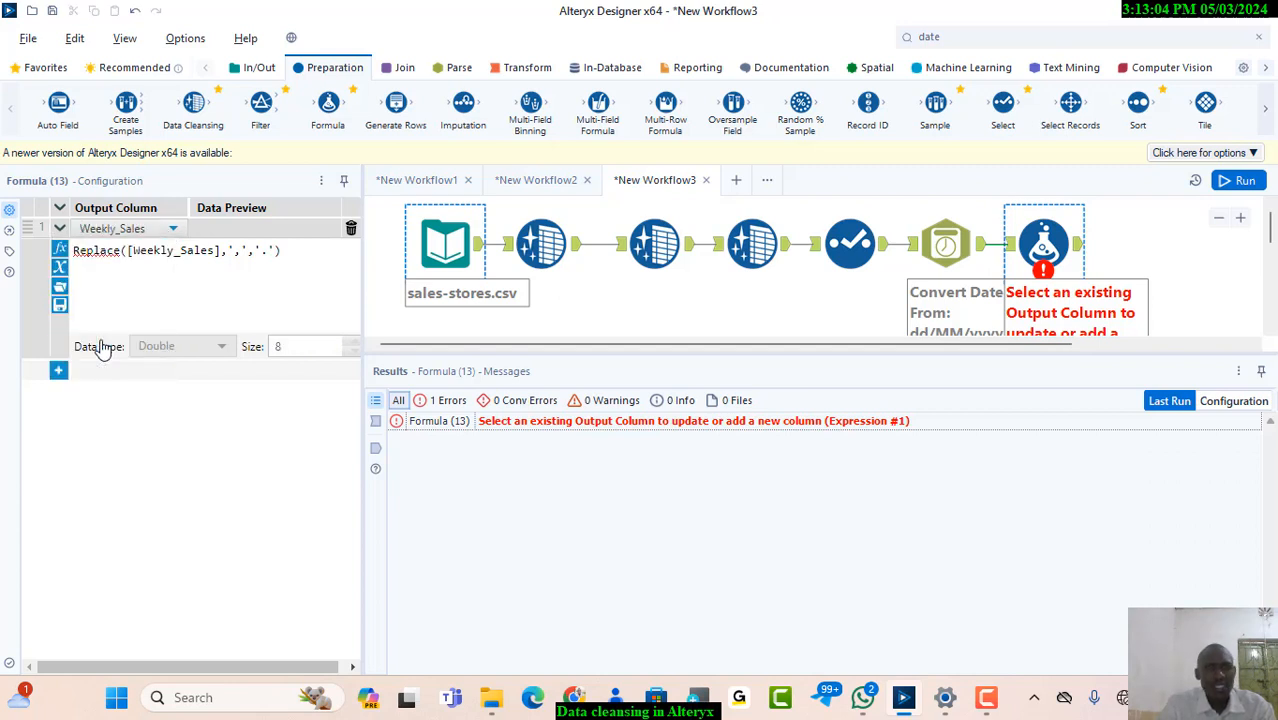
pyautogui.click(174, 230)
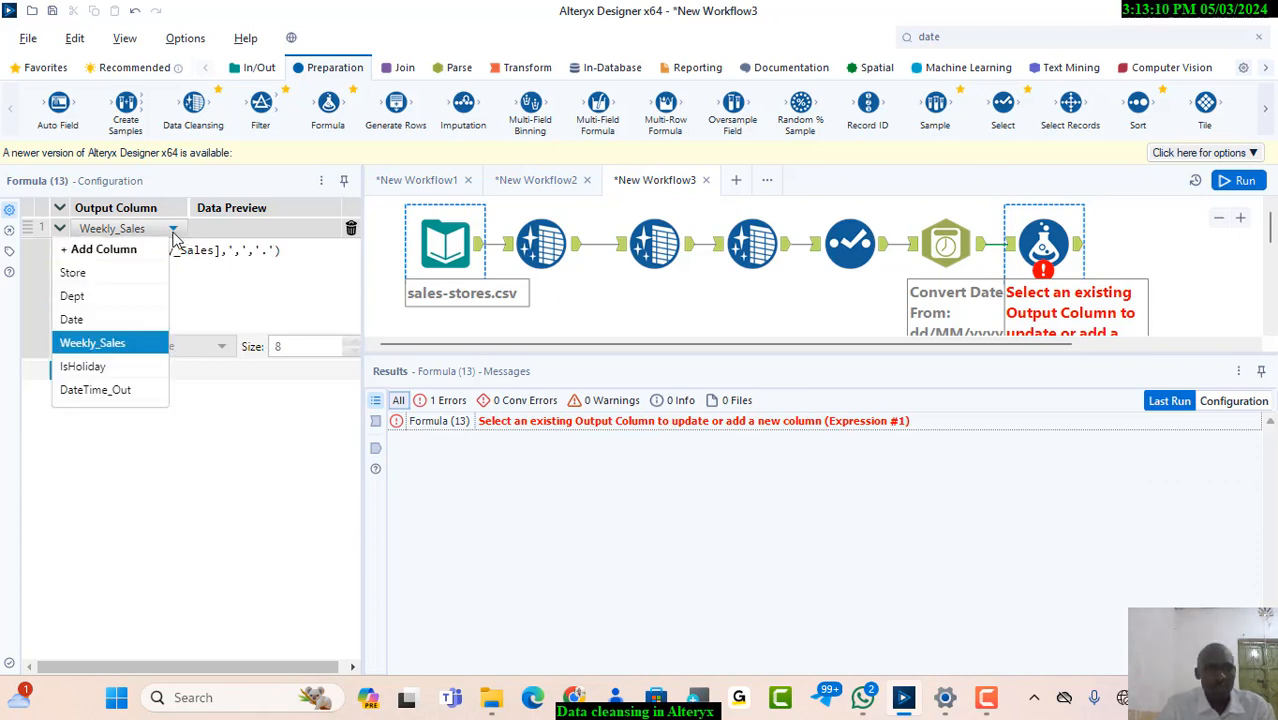
pyautogui.click(106, 343)
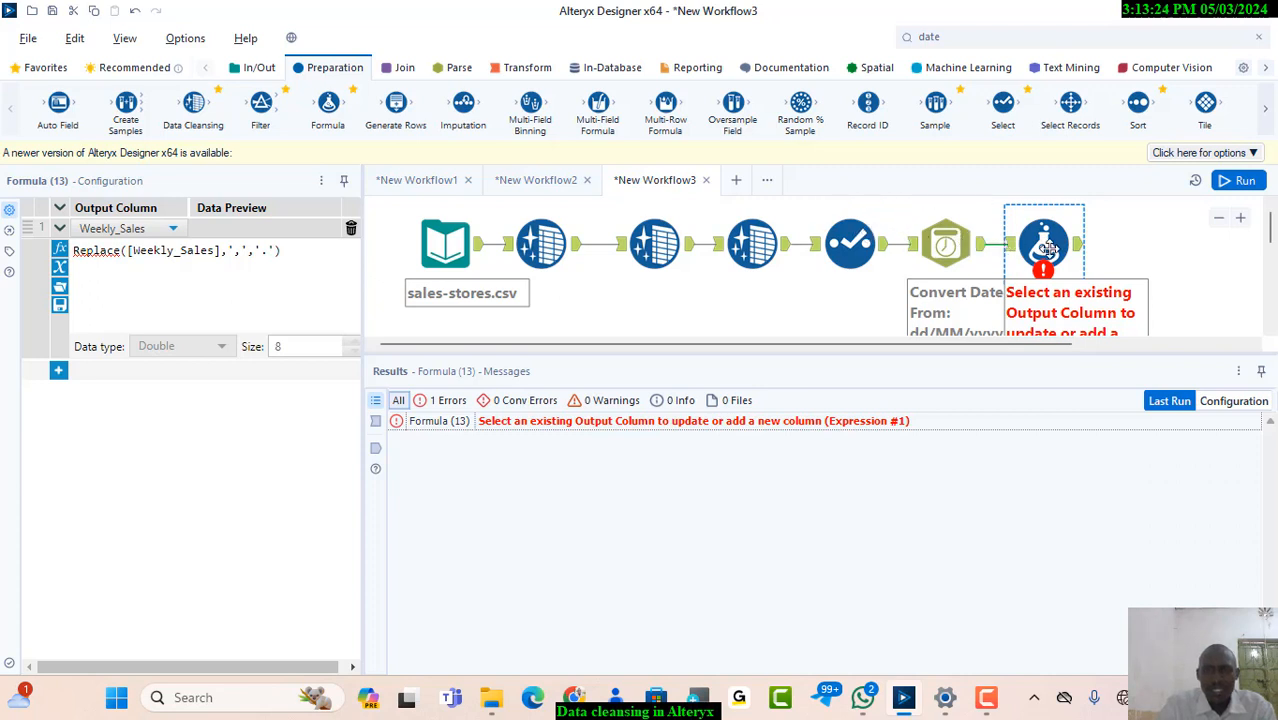
pyautogui.click(1079, 246)
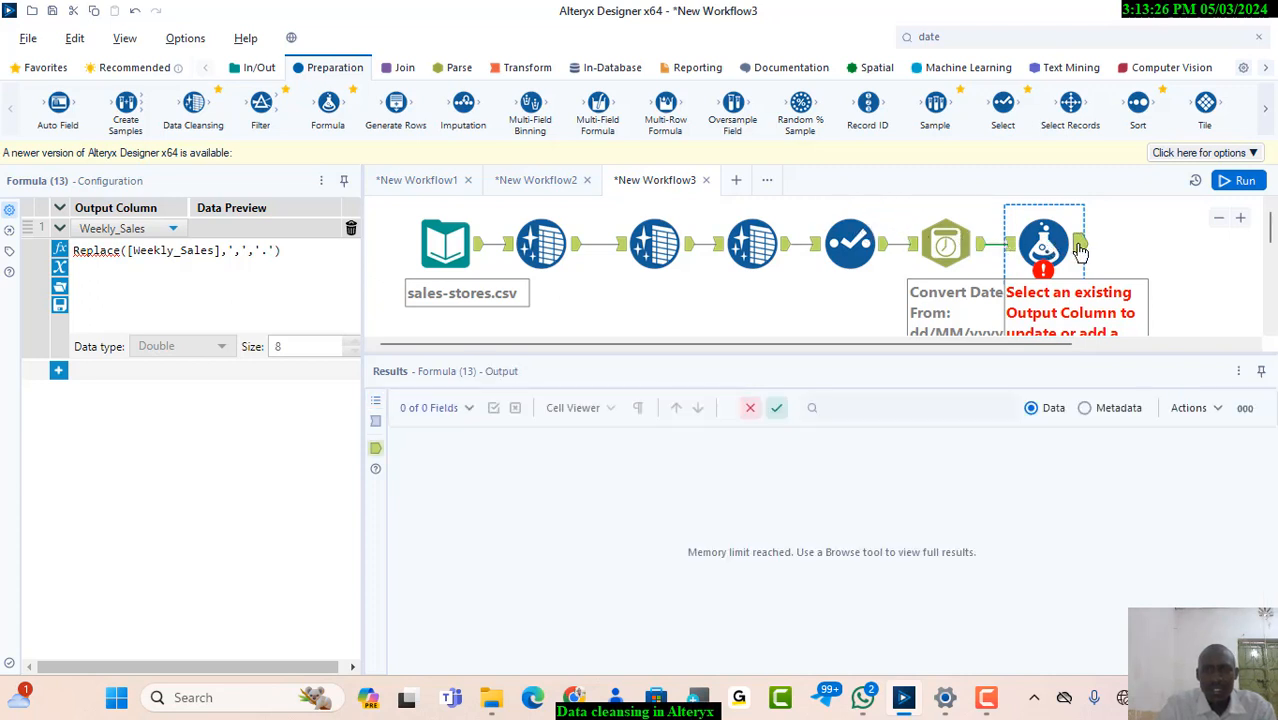
pyautogui.click(1243, 183)
pyautogui.click(1245, 183)
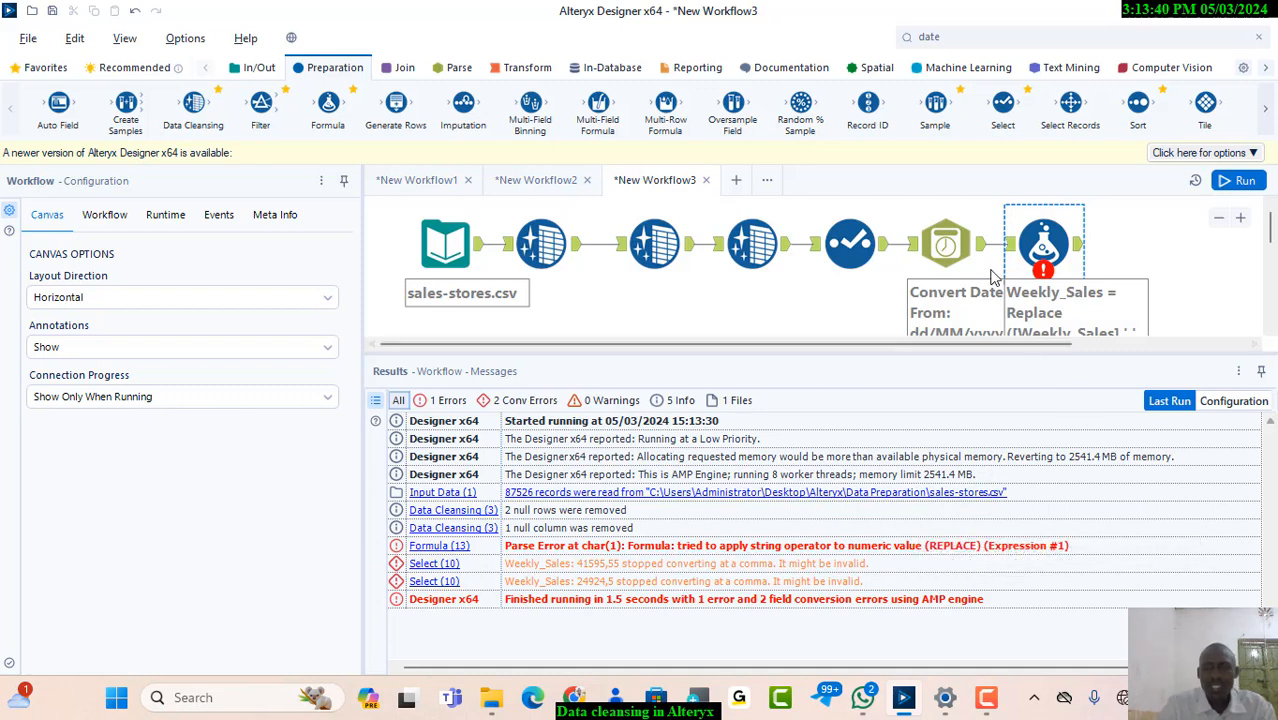
# Change the Weekly_Sales type to String in the Select tool, rerun the workflow and view the Formula output
pyautogui.click(852, 236)
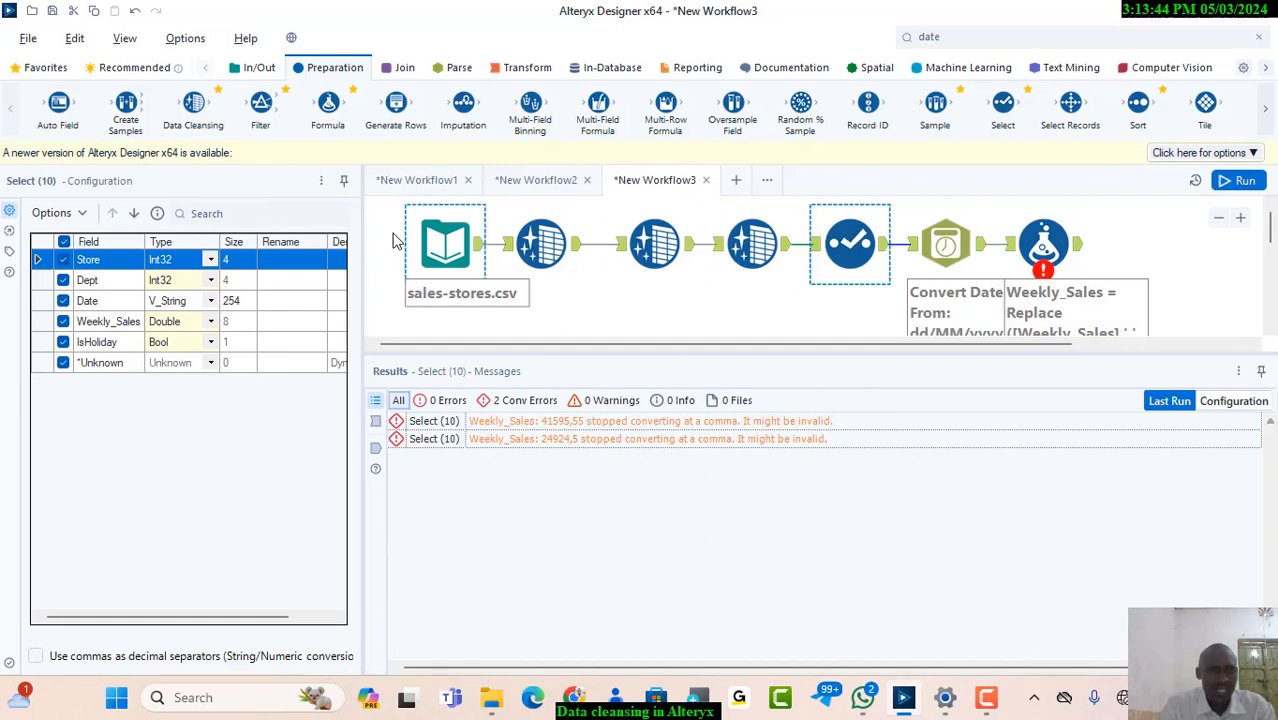
pyautogui.click(211, 324)
pyautogui.click(211, 324)
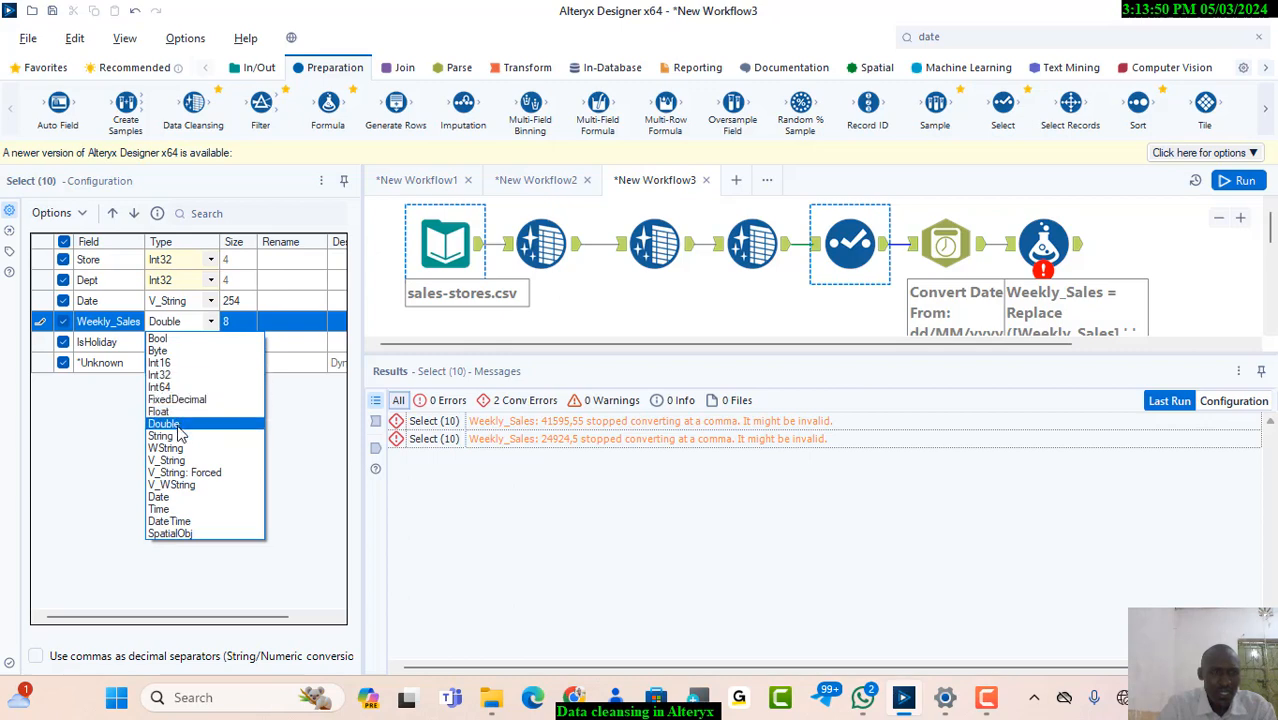
pyautogui.click(168, 437)
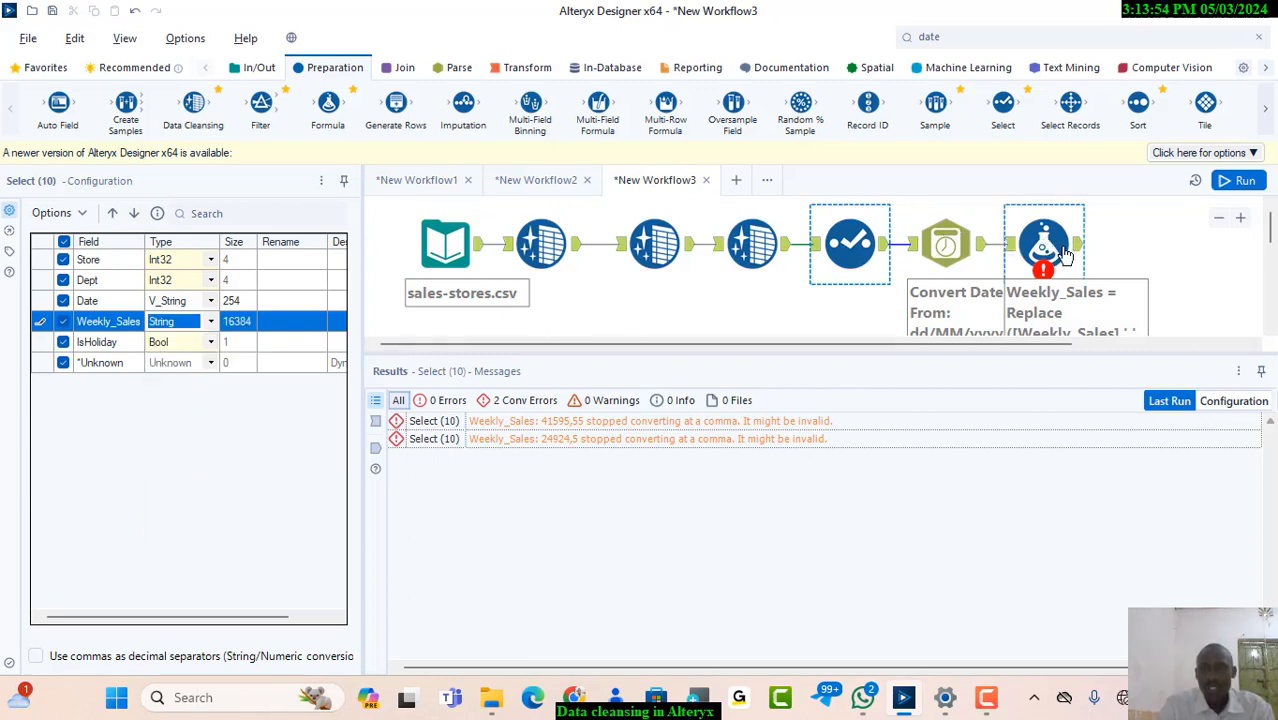
pyautogui.click(1217, 189)
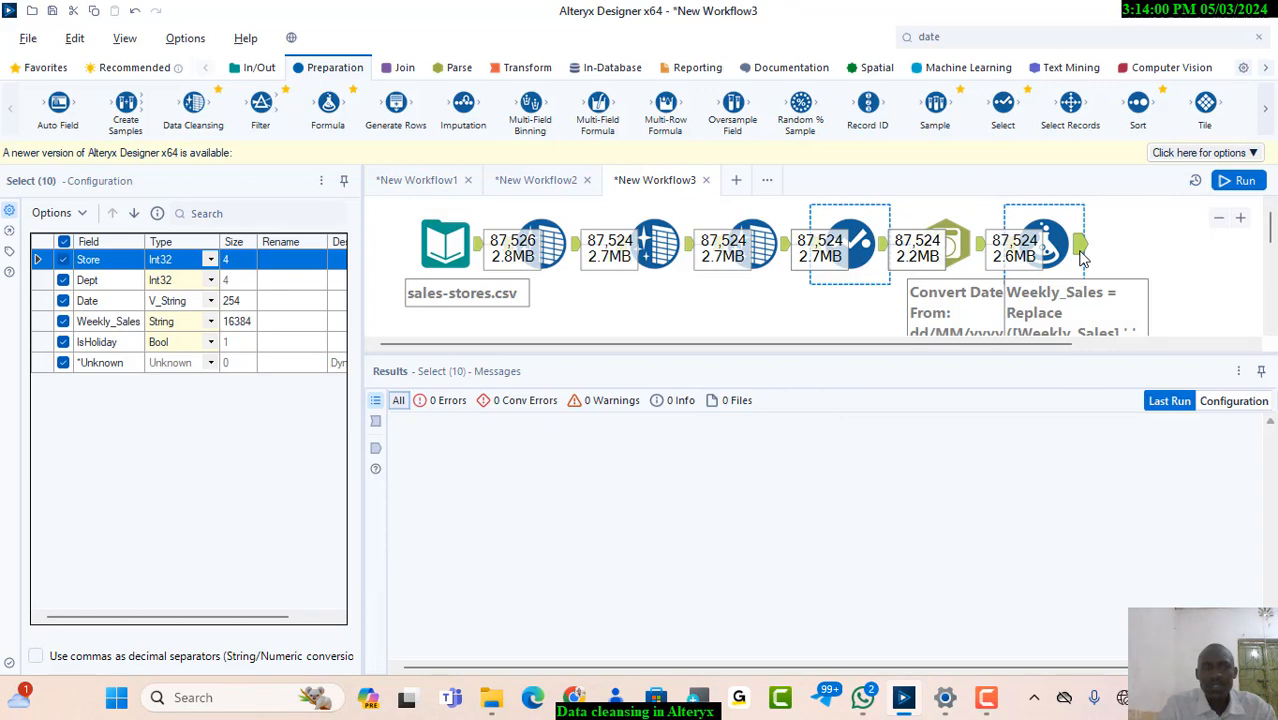
pyautogui.click(1081, 252)
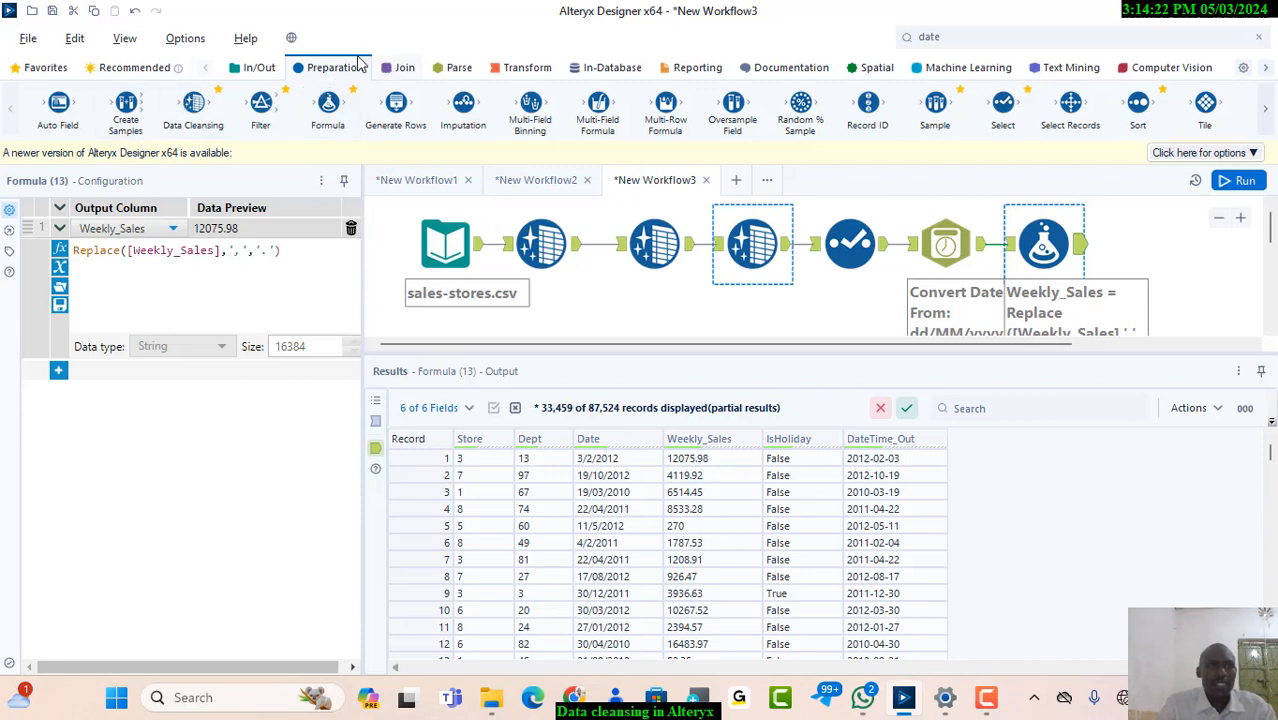
# Connect a Browse tool to the Formula tool's output, run the workflow and review the field profiles
pyautogui.click(259, 66)
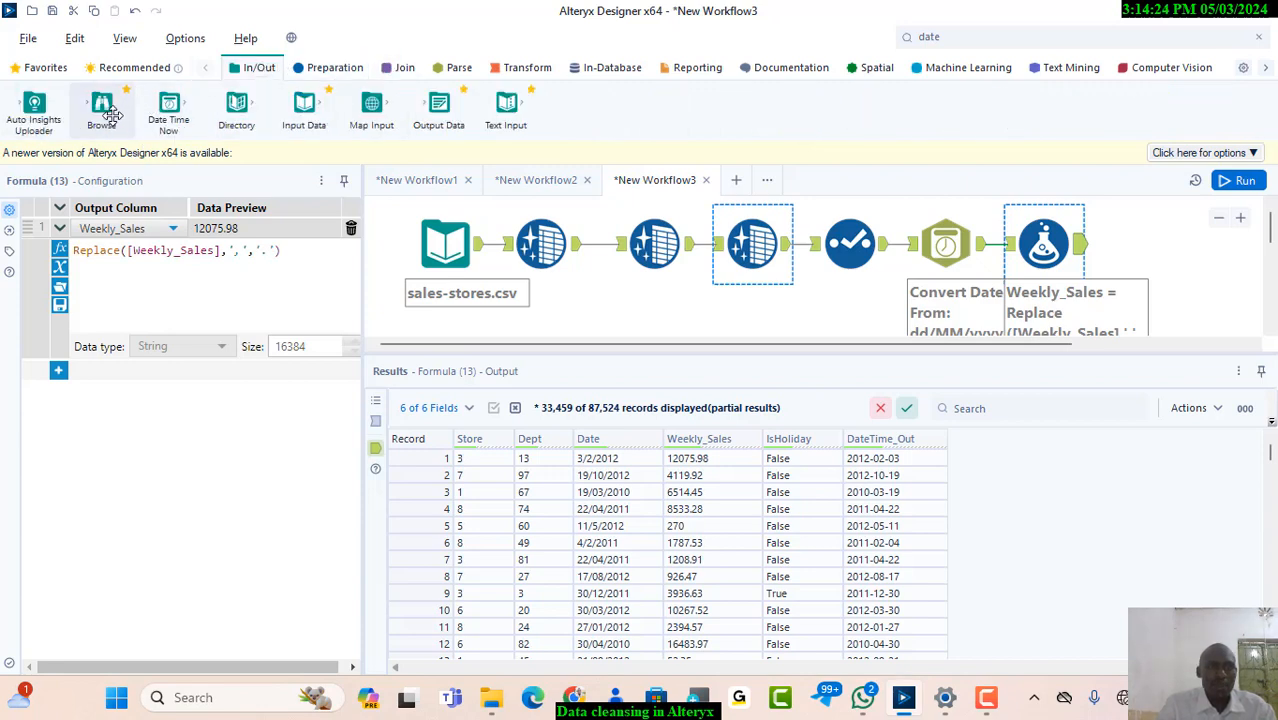
pyautogui.moveTo(101, 108); pyautogui.dragTo(1153, 251)
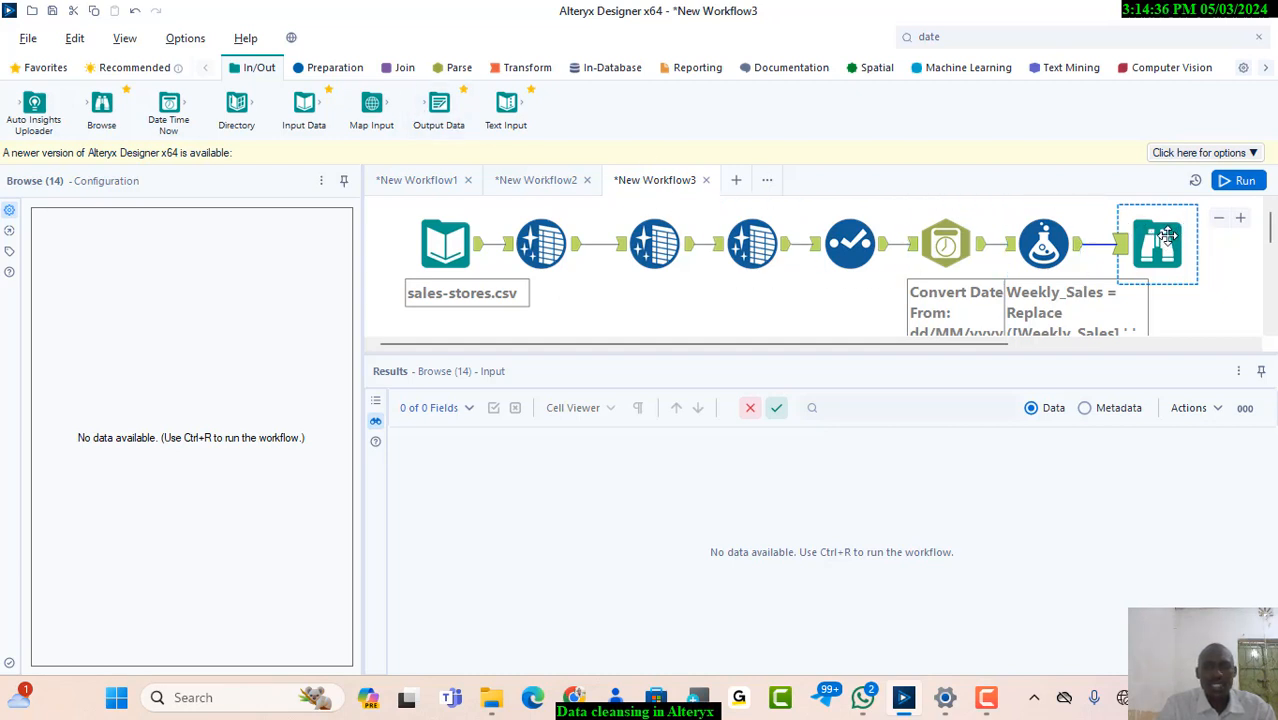
pyautogui.click(1244, 180)
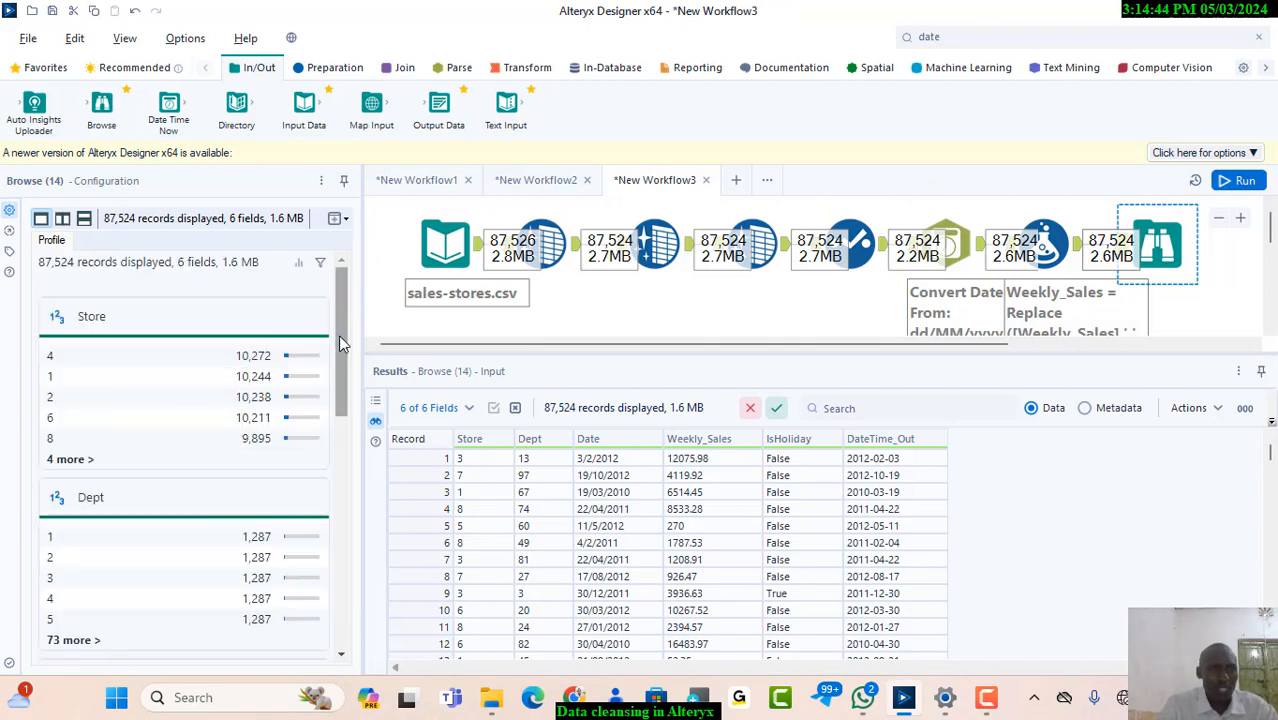
pyautogui.moveTo(338, 334); pyautogui.dragTo(343, 560)
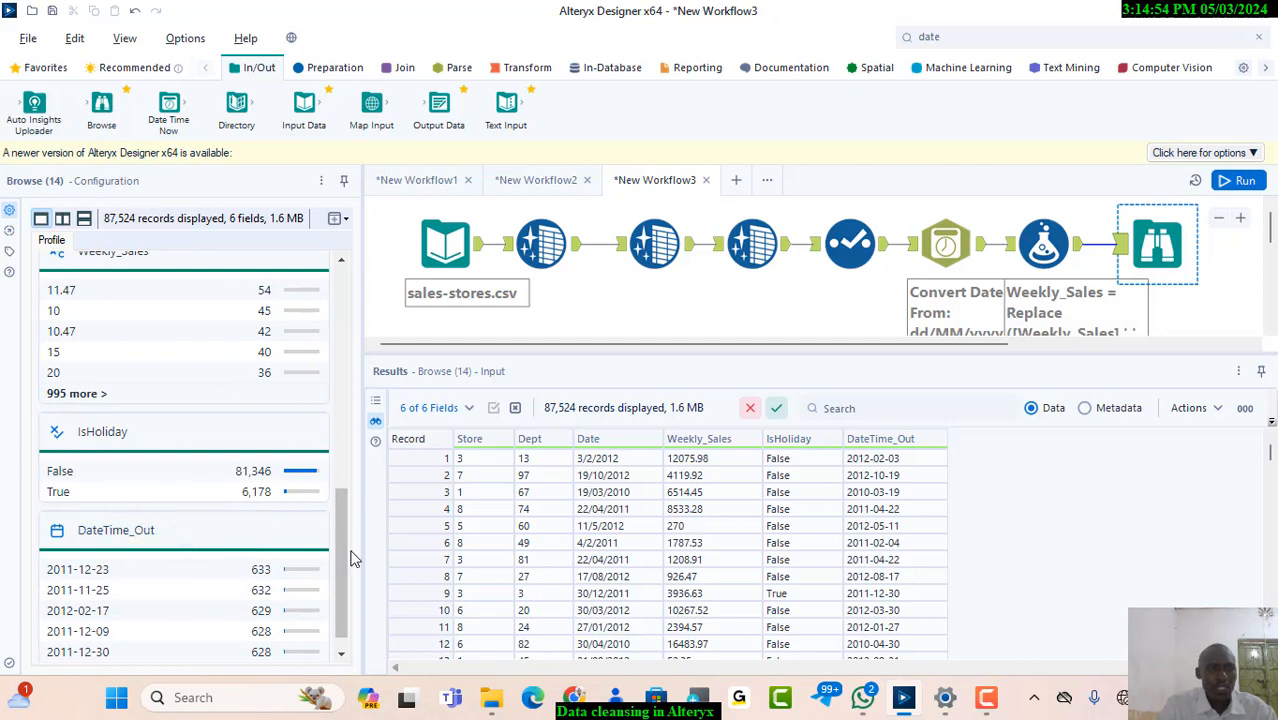
pyautogui.moveTo(343, 460); pyautogui.dragTo(334, 490)
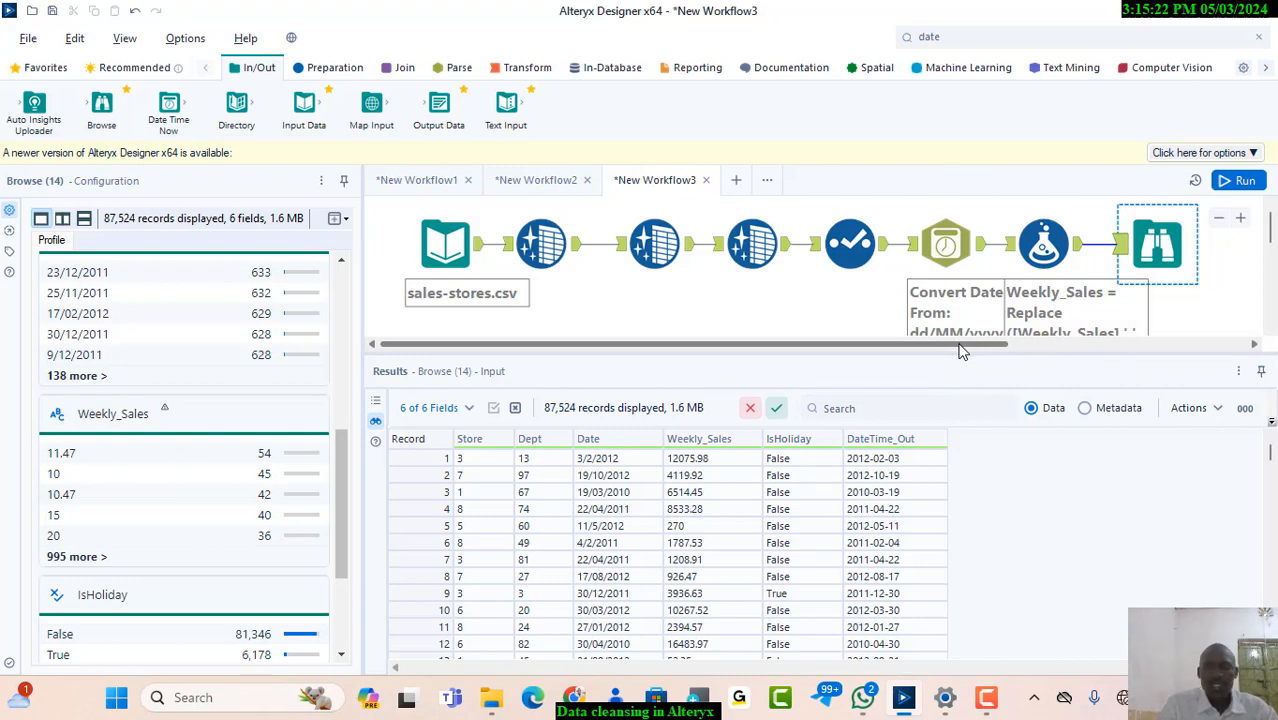
# Open the detailed profile of the Weekly_Sales field in the Browse tool and examine its frequent values, blanks and length statistics
pyautogui.moveTo(960, 350); pyautogui.dragTo(1025, 350)
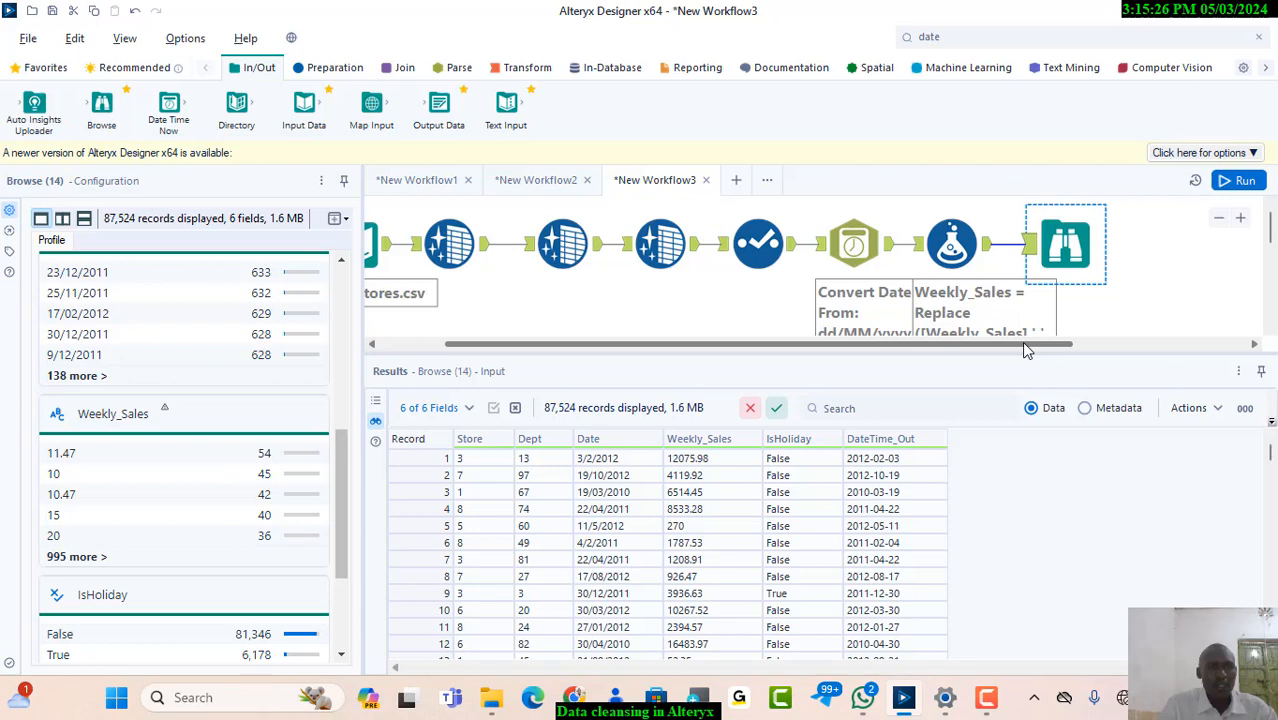
pyautogui.moveTo(1021, 345); pyautogui.dragTo(955, 345)
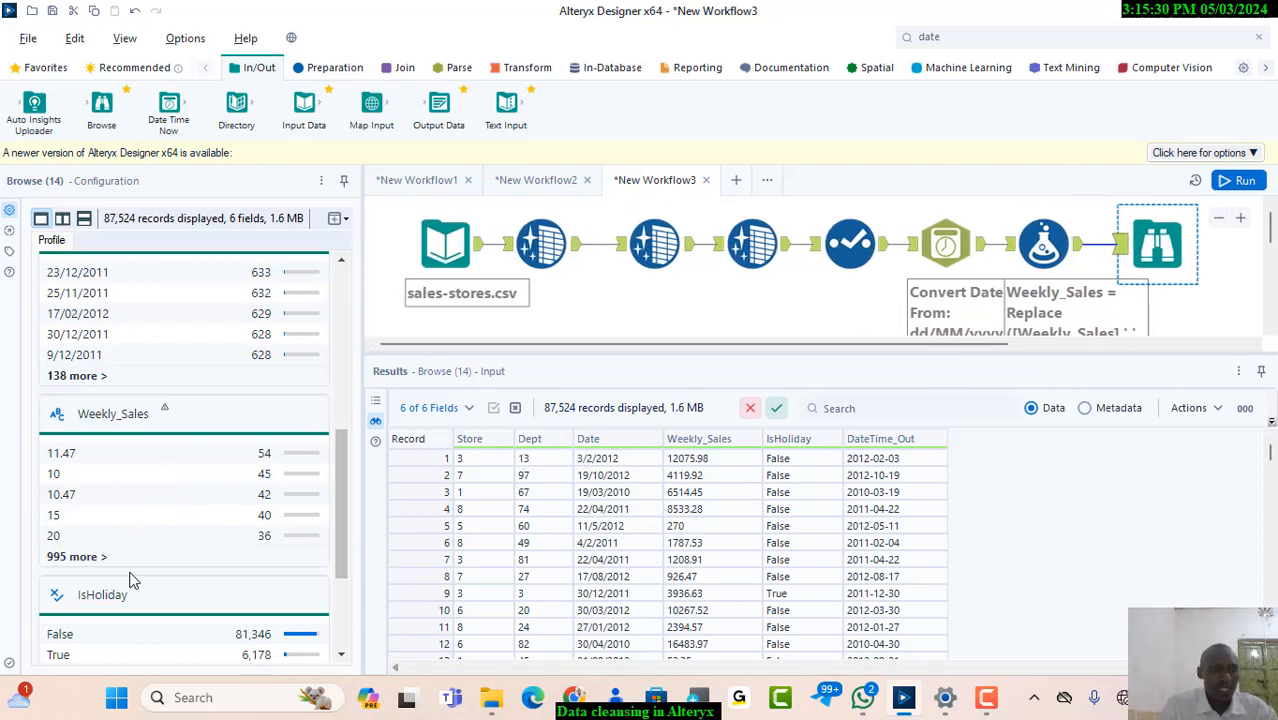
pyautogui.click(60, 424)
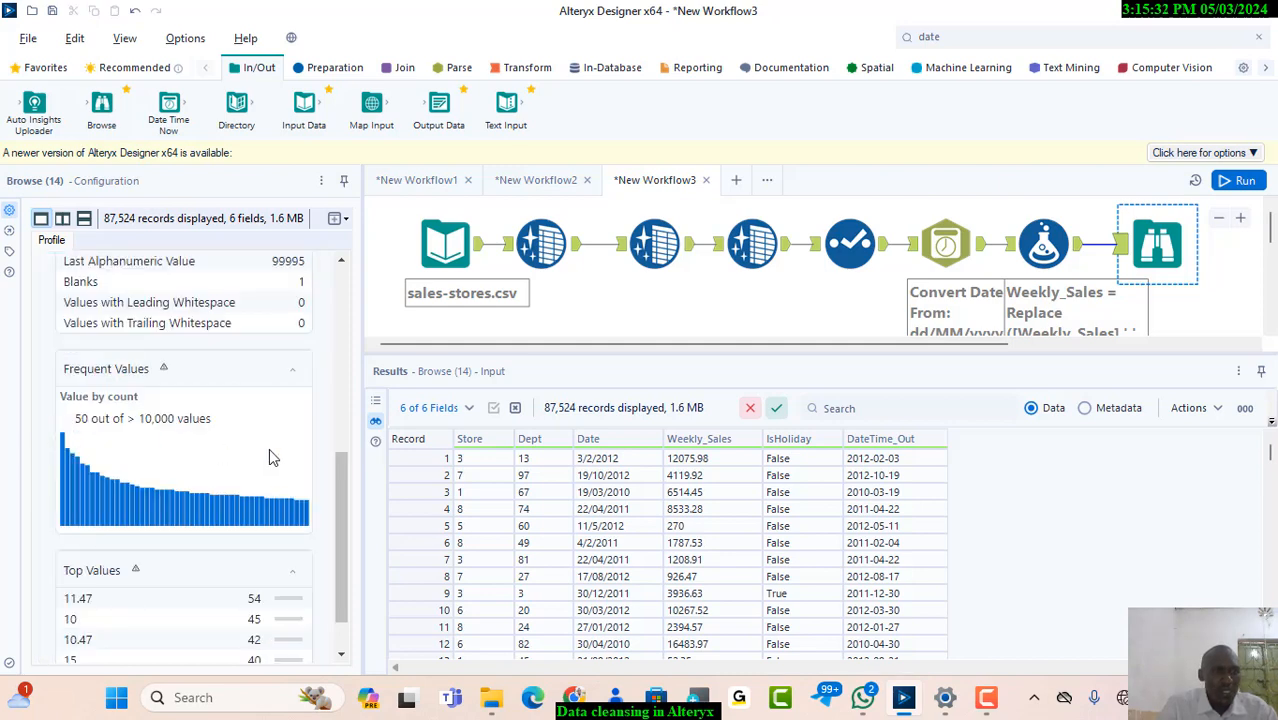
pyautogui.moveTo(335, 516); pyautogui.dragTo(350, 374)
pyautogui.scroll(-1, 350, 374)
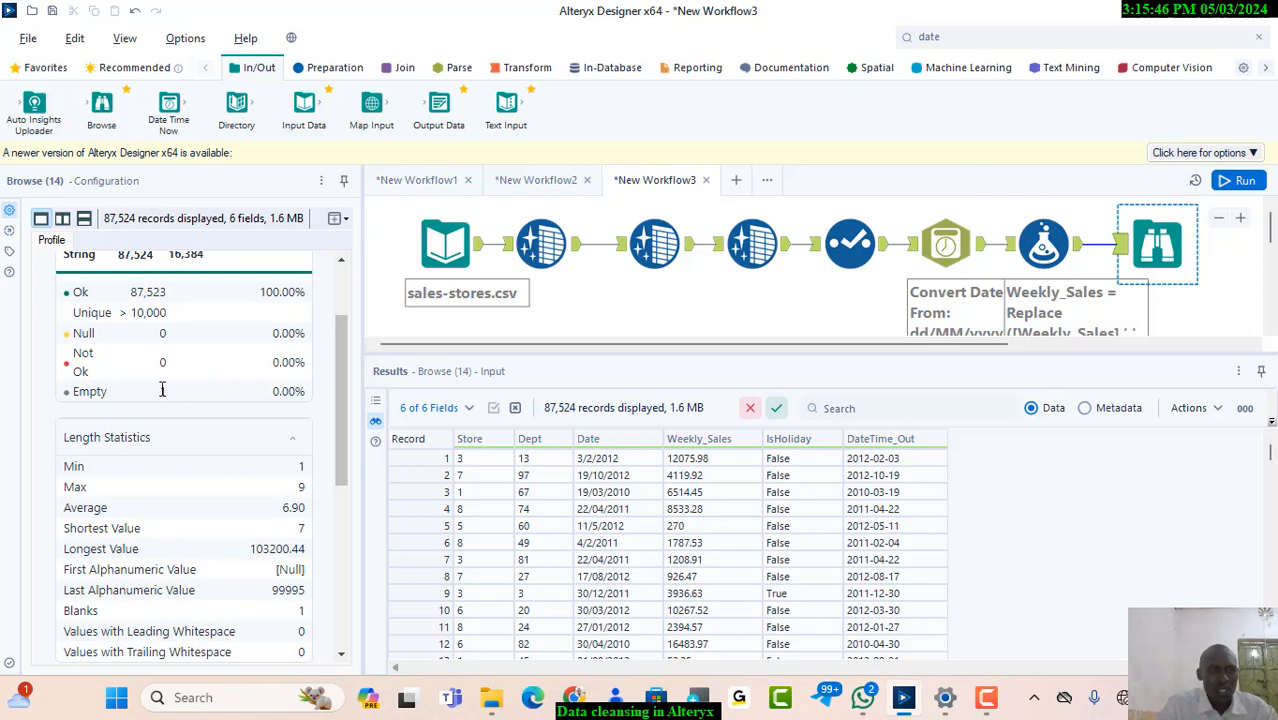
# Delete the Browse tool connected to the Formula tool's output from the canvas
pyautogui.rightClick(1168, 248)
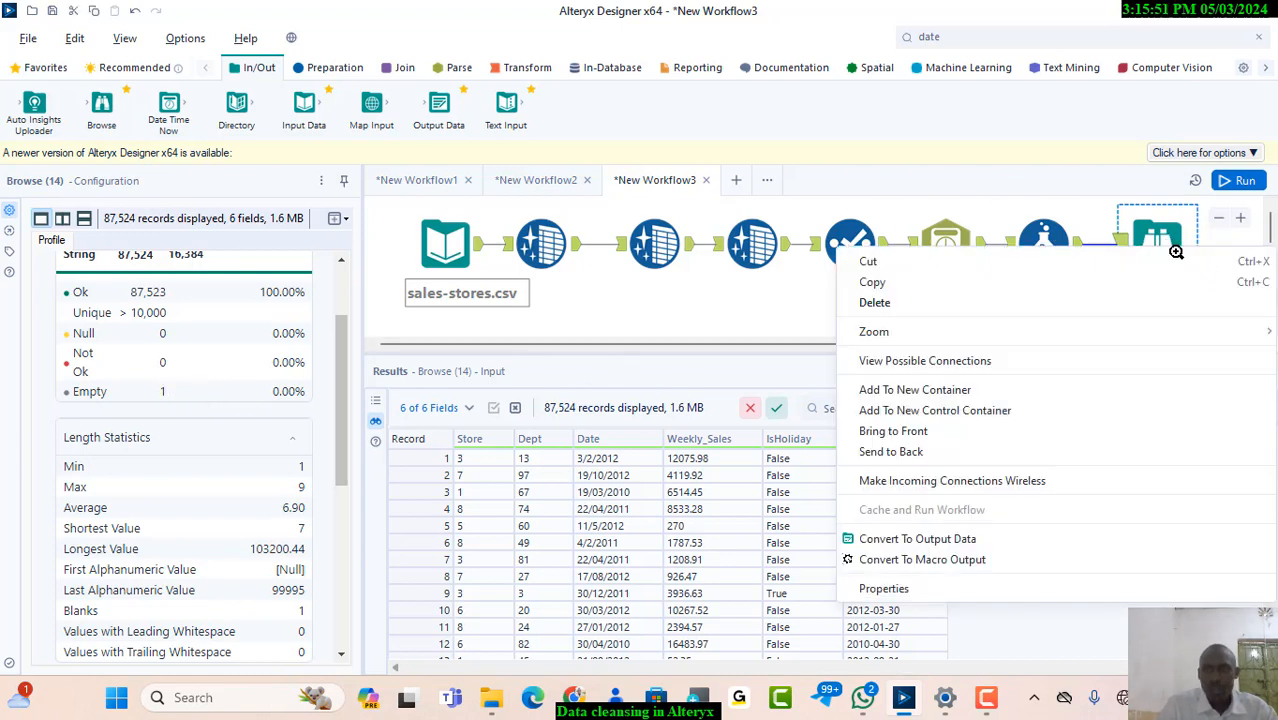
pyautogui.click(933, 306)
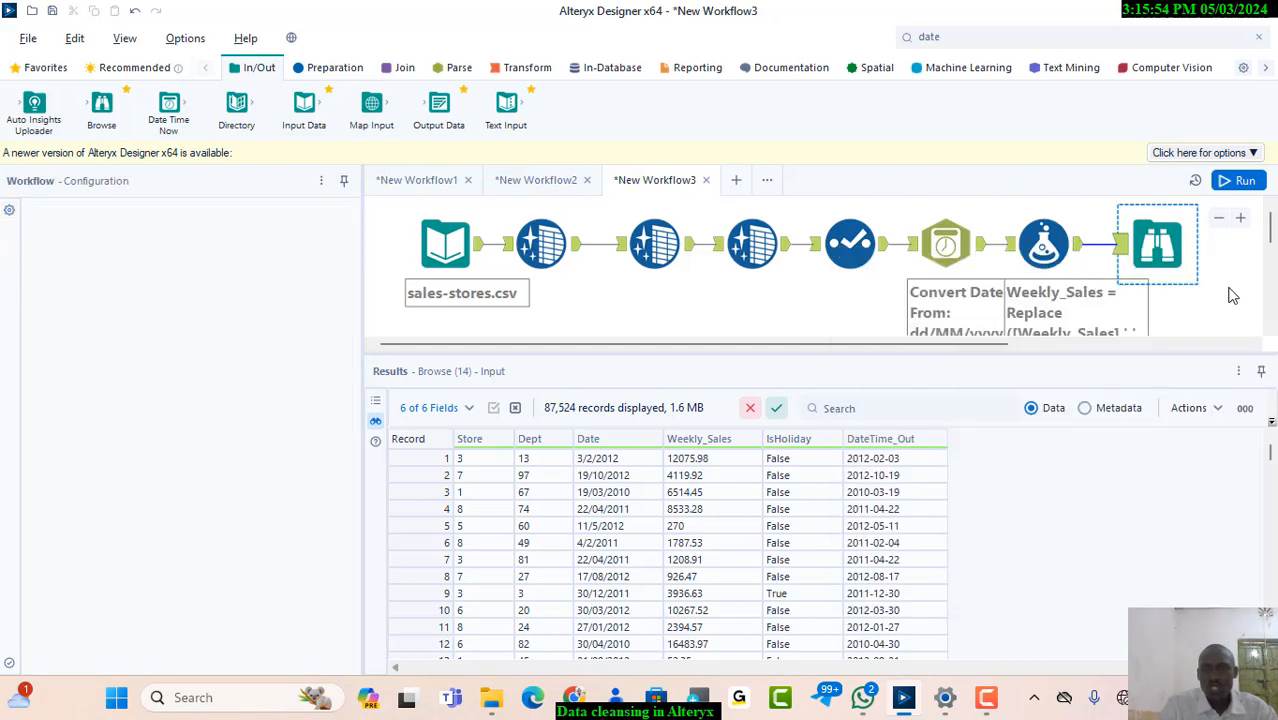
pyautogui.press('Delete')
pyautogui.click(1078, 244)
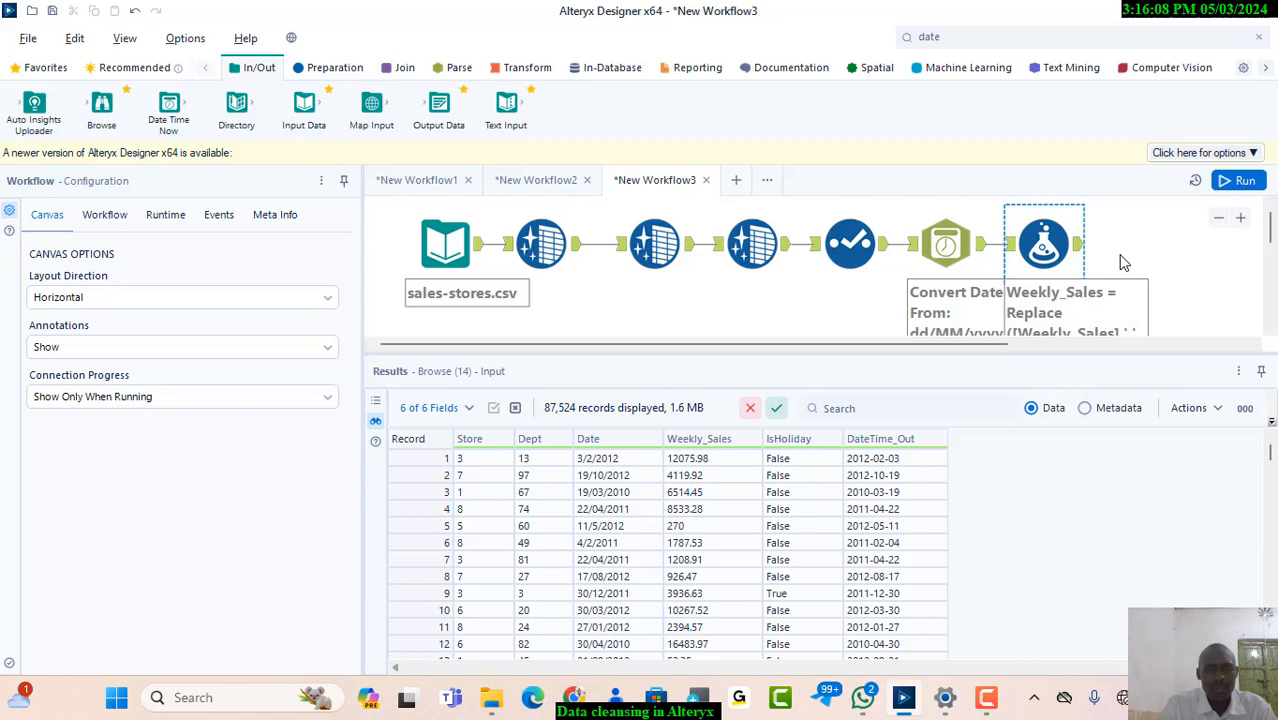
# Open the source sales-stores file in Excel, check the Weekly_Sales column for empty cells, and close the file and its folder
pyautogui.click(492, 698)
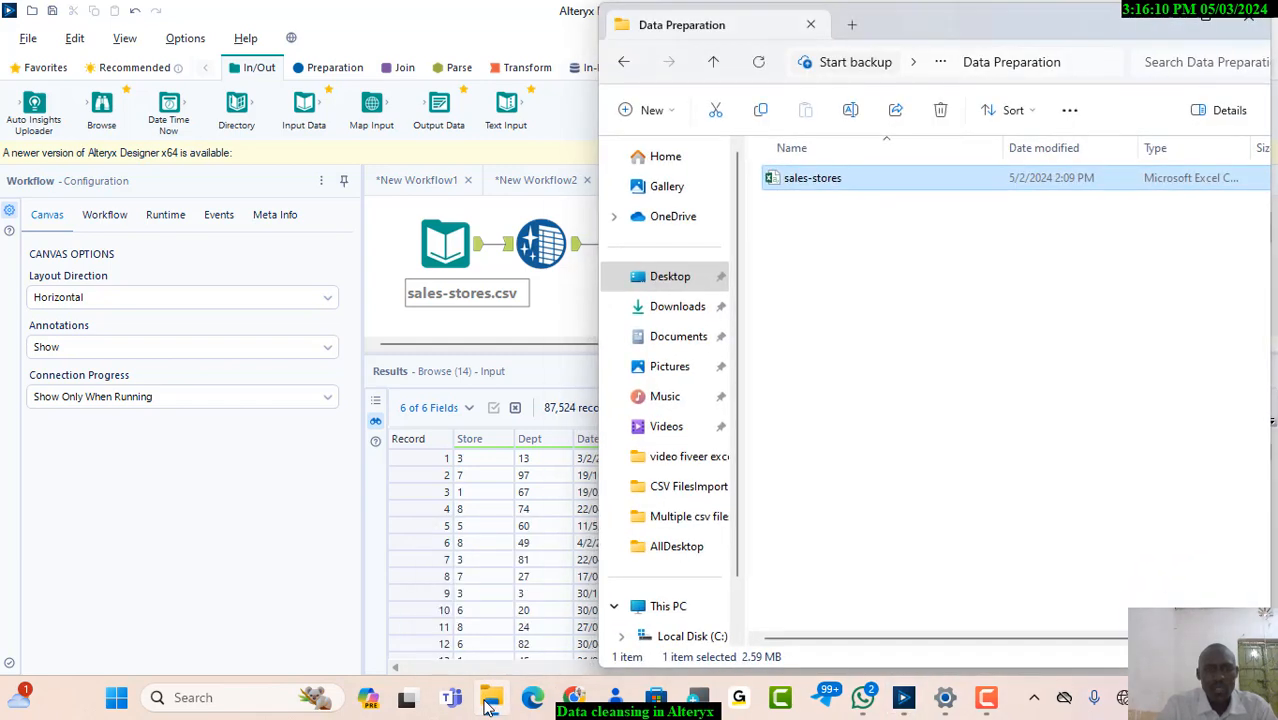
pyautogui.rightClick(828, 180)
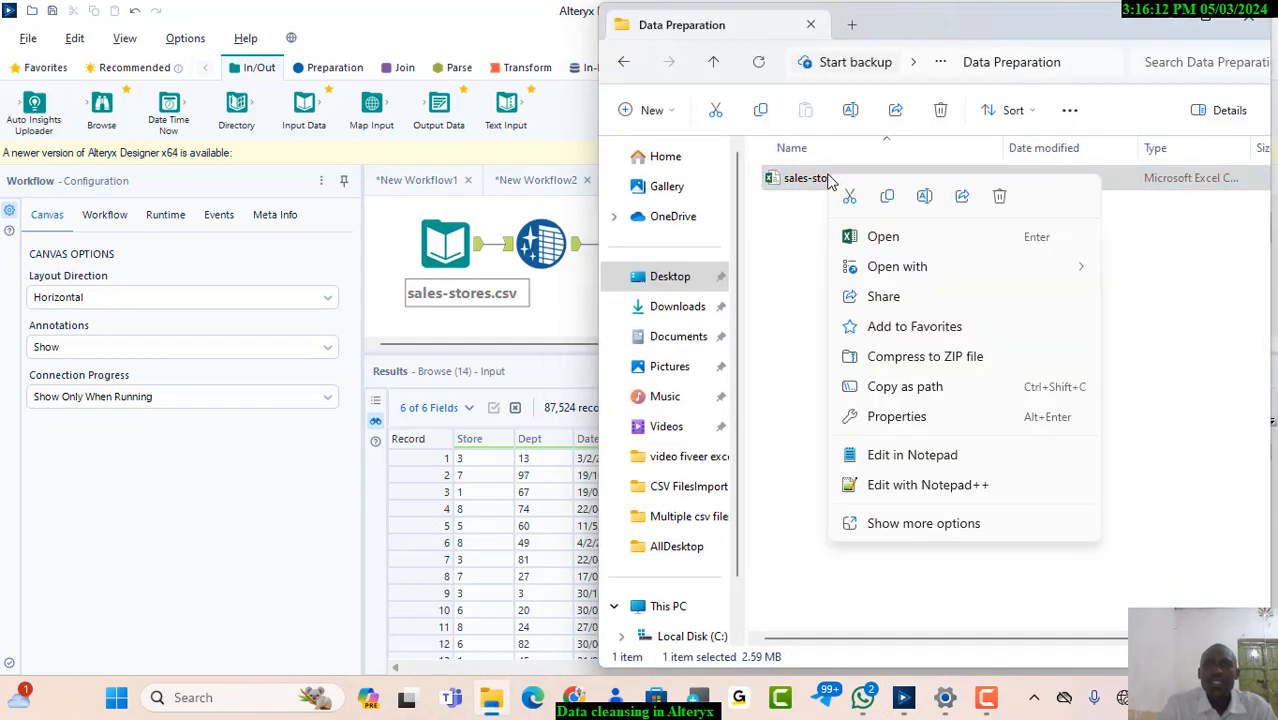
pyautogui.click(875, 240)
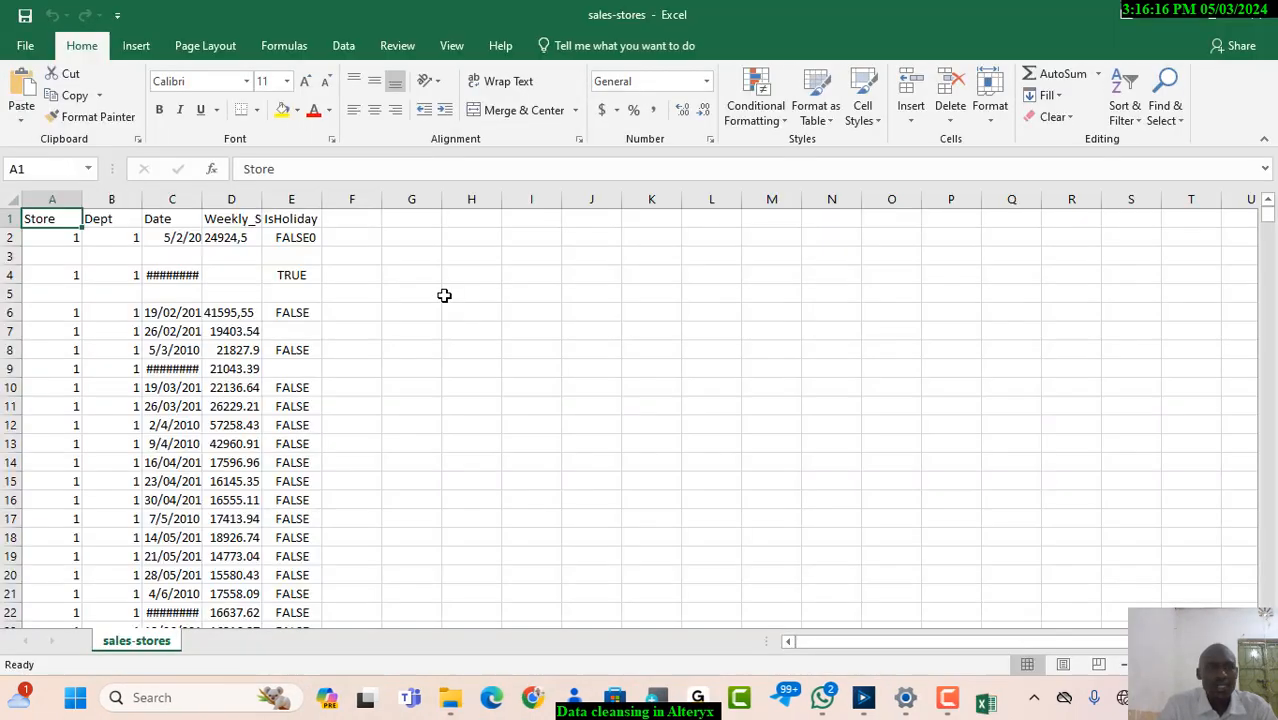
pyautogui.click(226, 288)
pyautogui.click(226, 304)
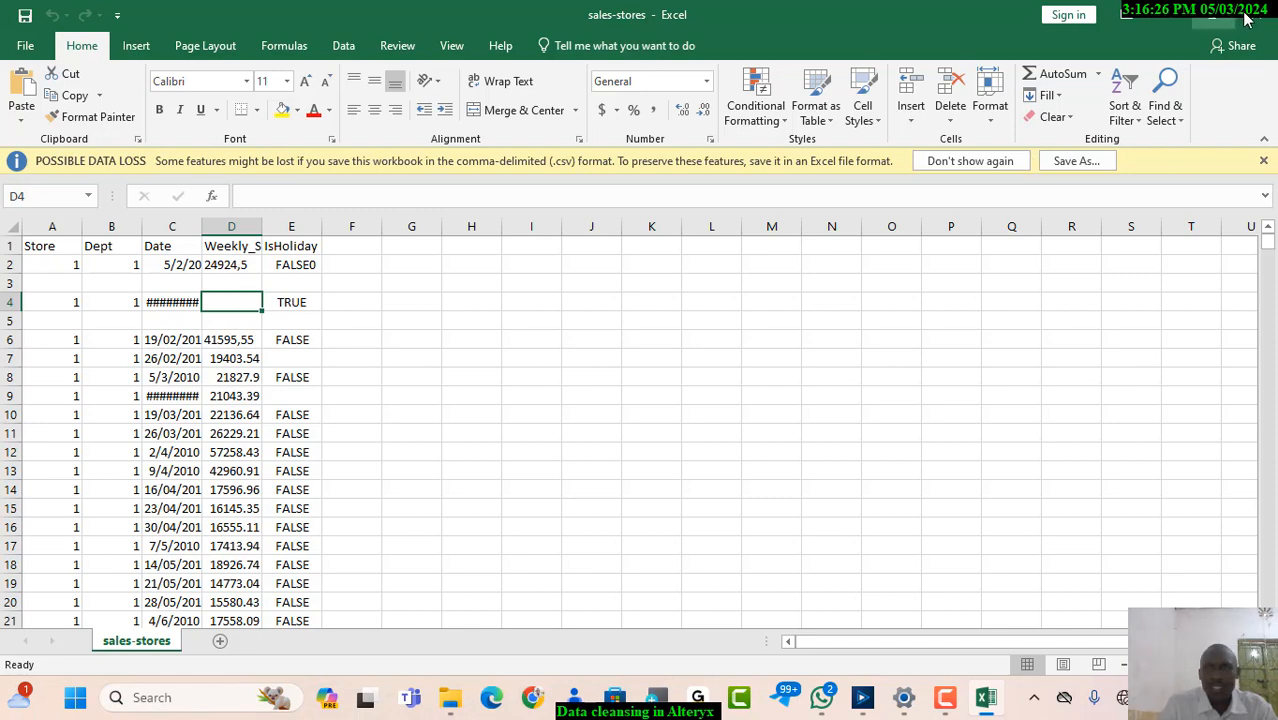
pyautogui.click(1190, 10)
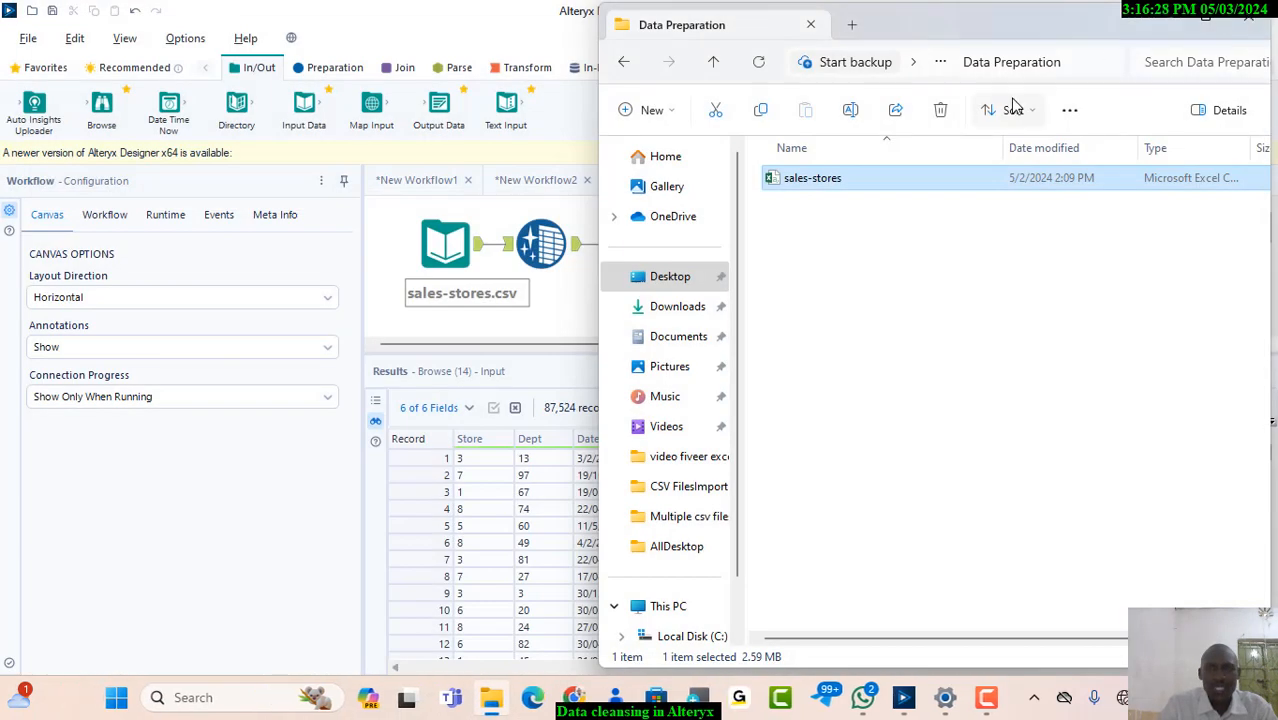
pyautogui.click(1248, 28)
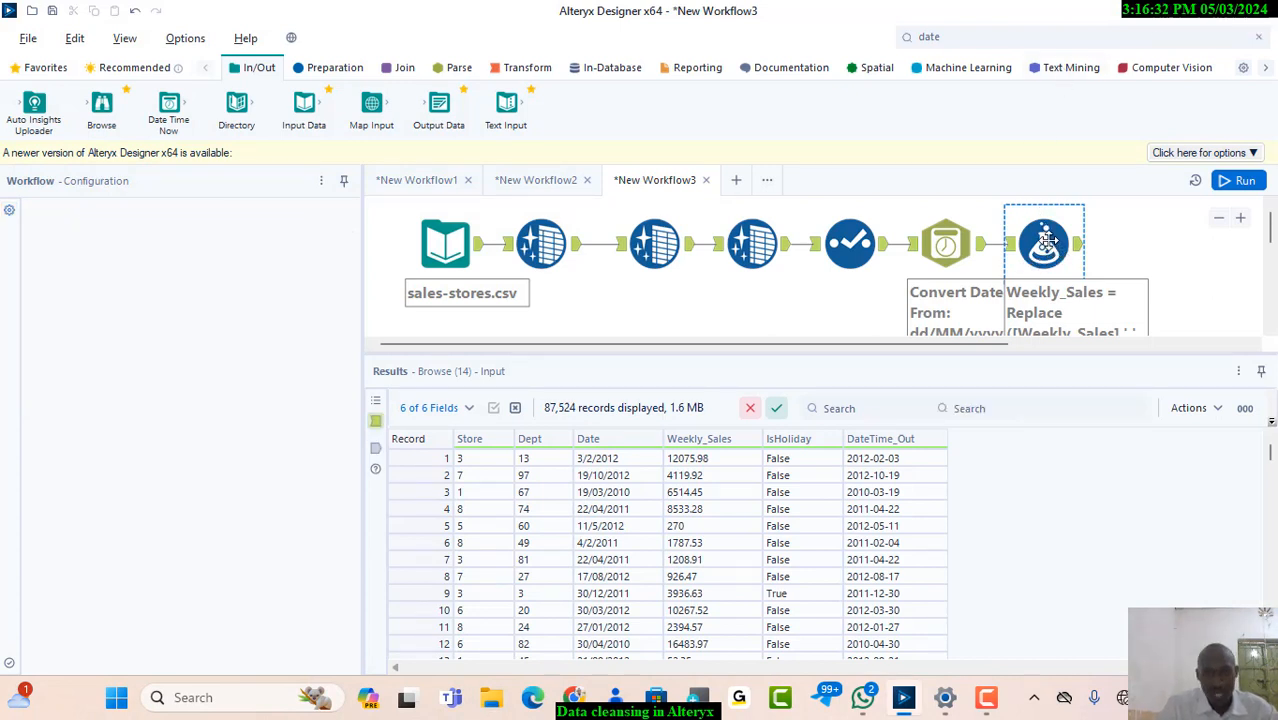
# Add a second expression to the Formula tool using the IF-THEN-ELSE template, with IsEmpty([Weekly_Sales]) as its condition
pyautogui.click(1045, 240)
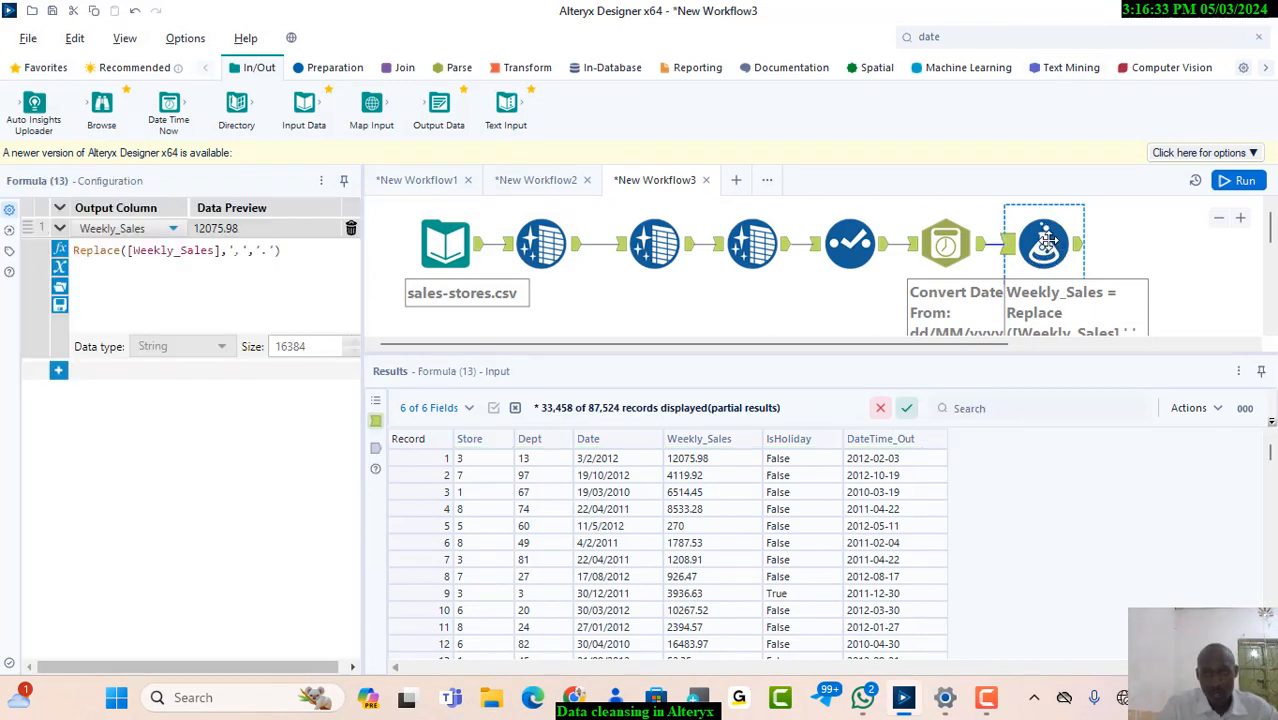
pyautogui.click(58, 373)
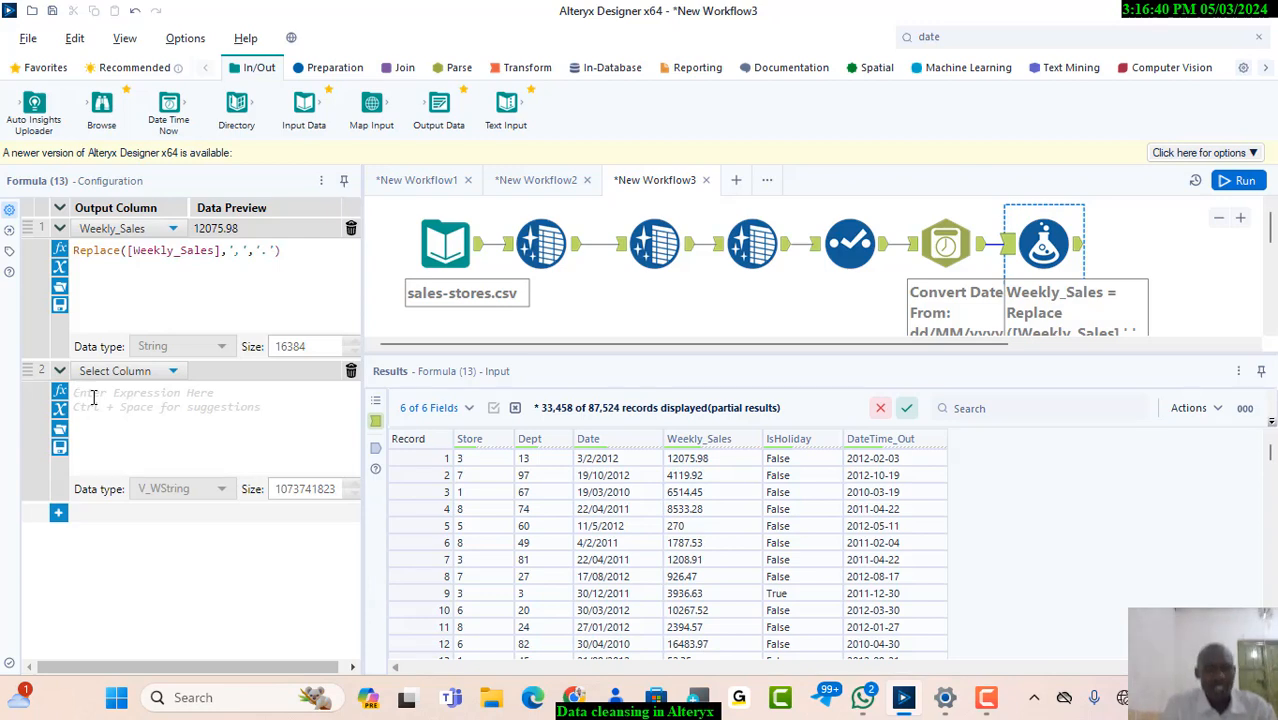
pyautogui.write('if')
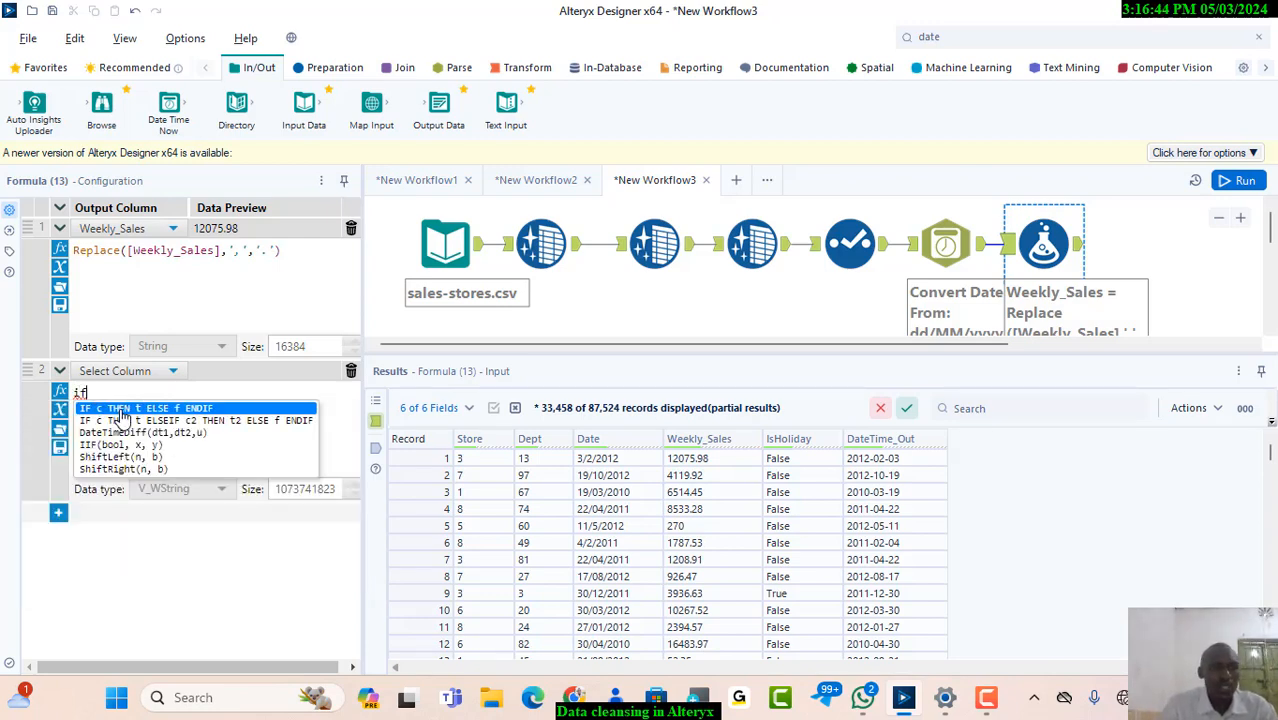
pyautogui.click(124, 410)
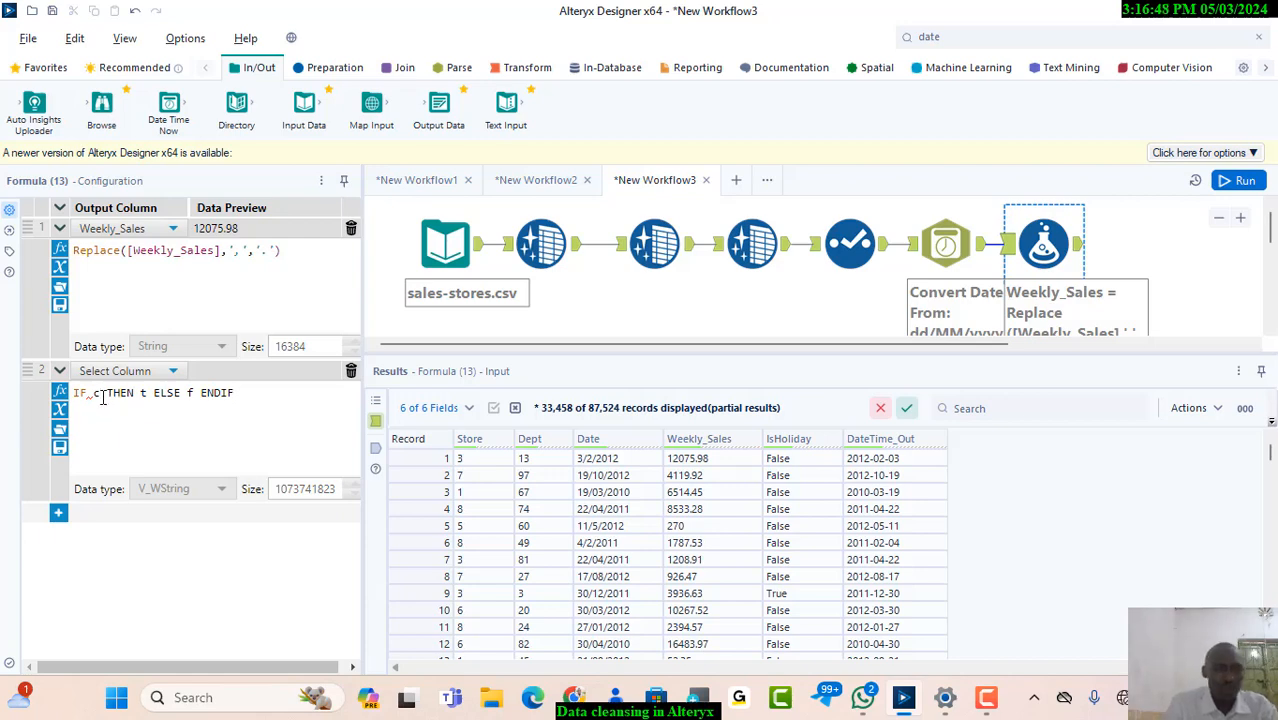
pyautogui.press('Delete')
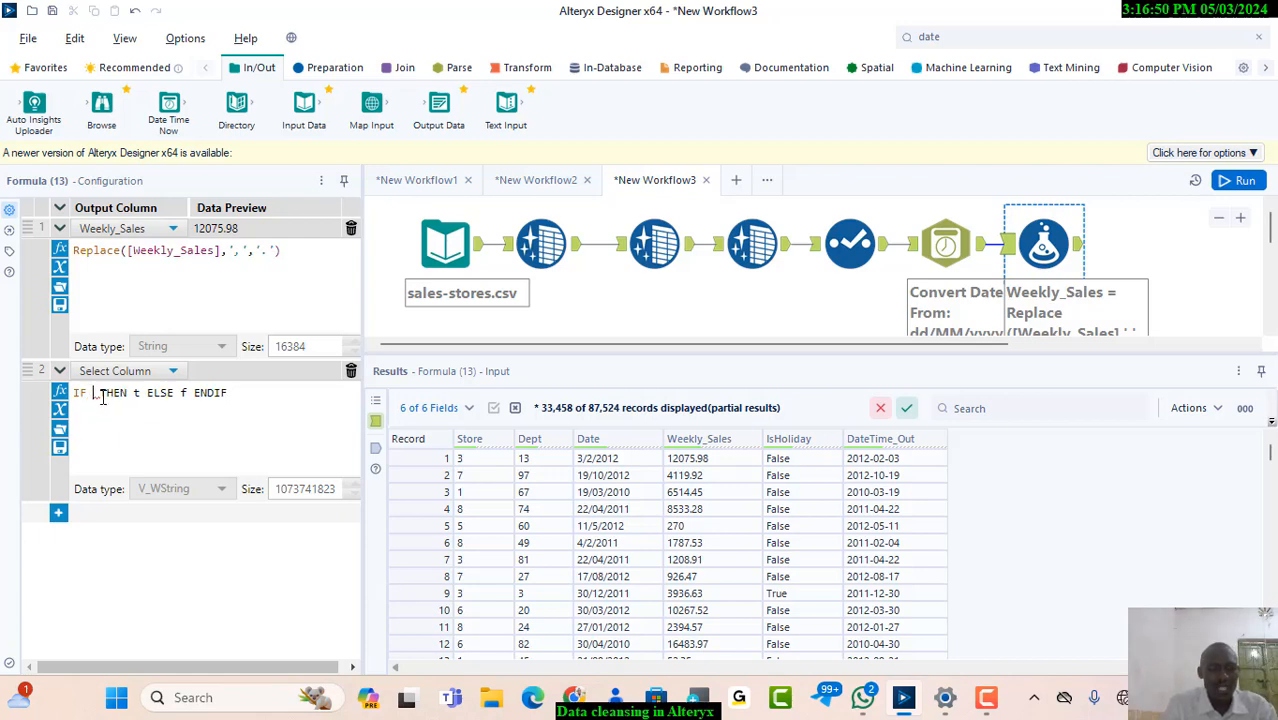
pyautogui.write('is')
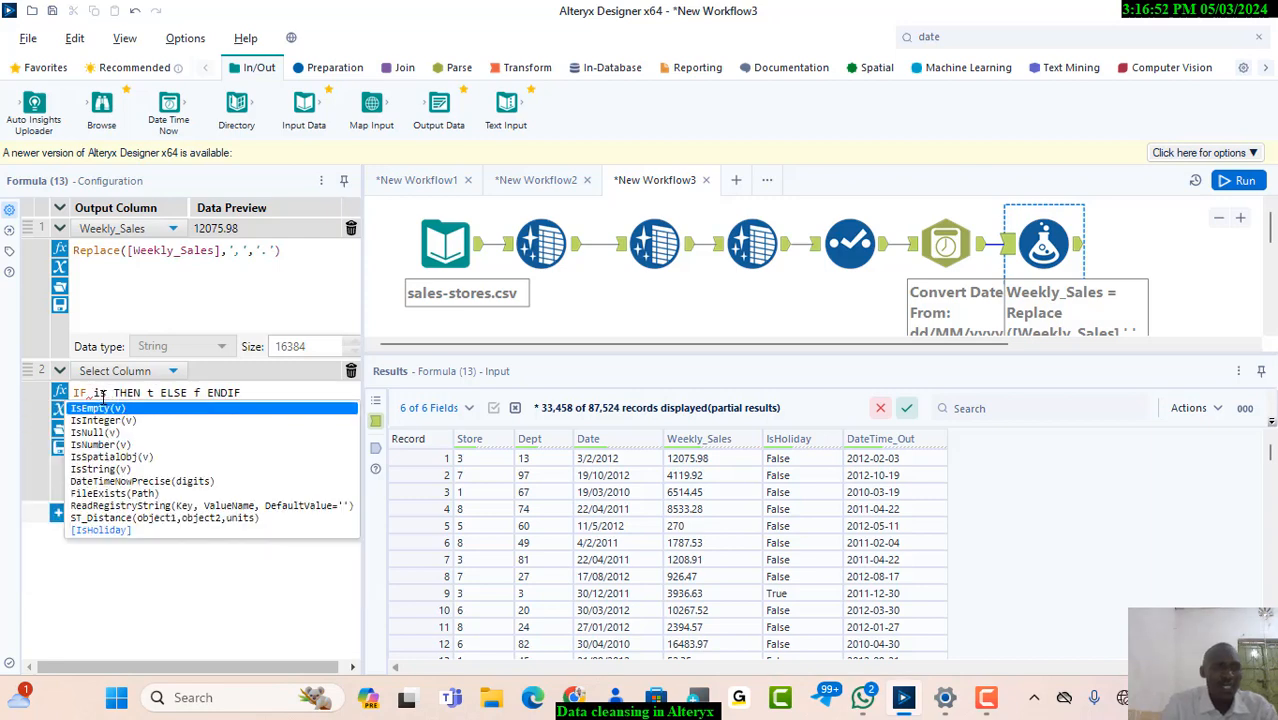
pyautogui.click(101, 409)
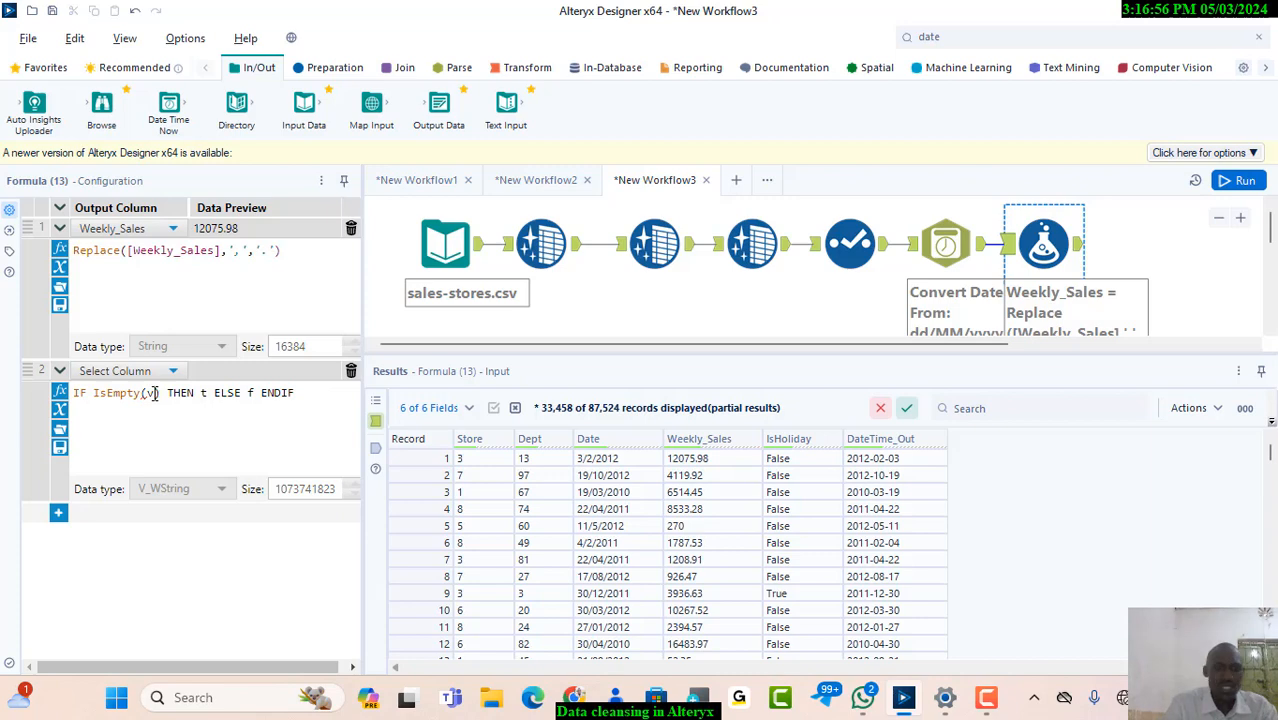
pyautogui.press('BackSpace')
pyautogui.write('wee')
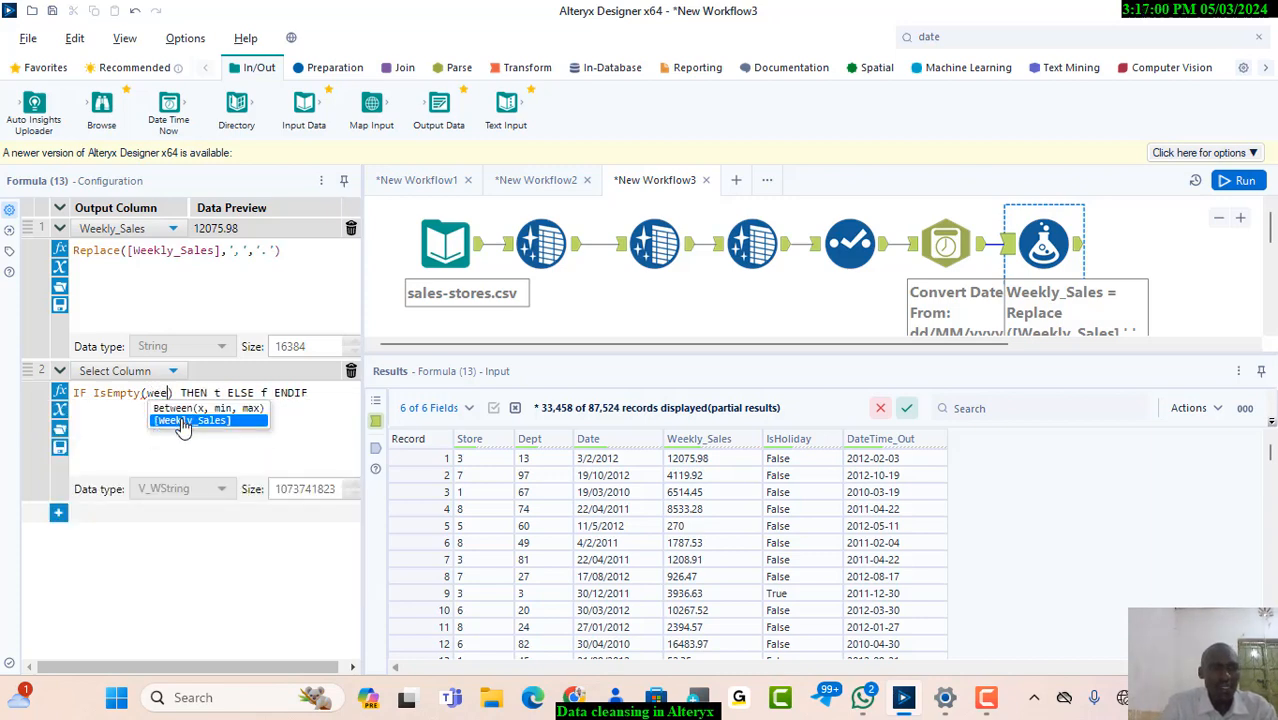
pyautogui.click(183, 422)
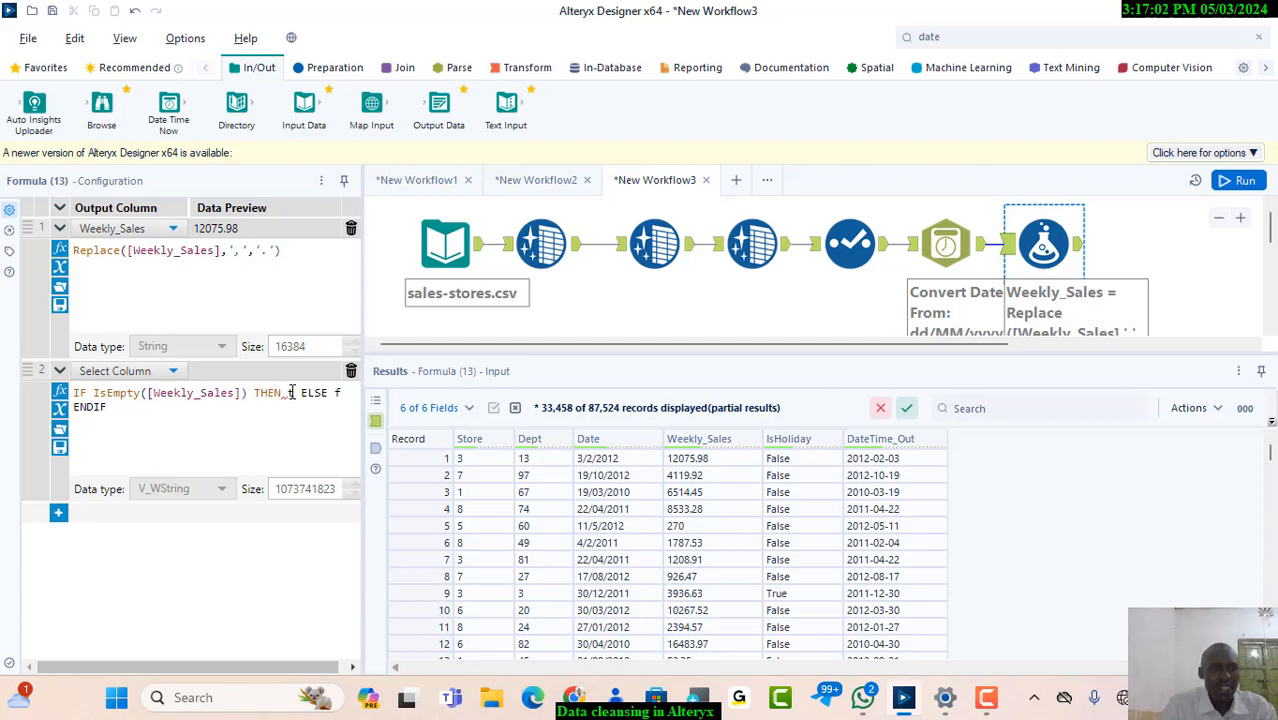
# Complete the second expression with THEN '0' ELSE [Weekly_Sales] ENDIF and set its output column to Weekly_Sales
pyautogui.press('BackSpace')
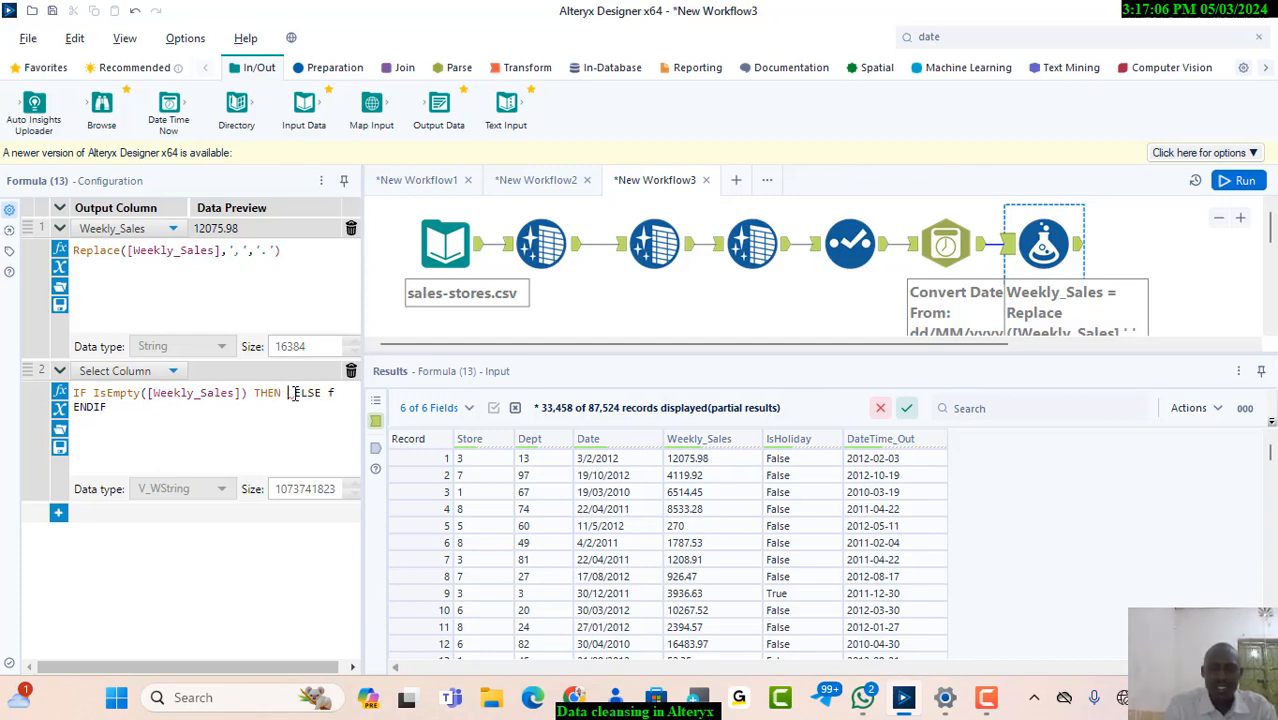
pyautogui.write("' '")
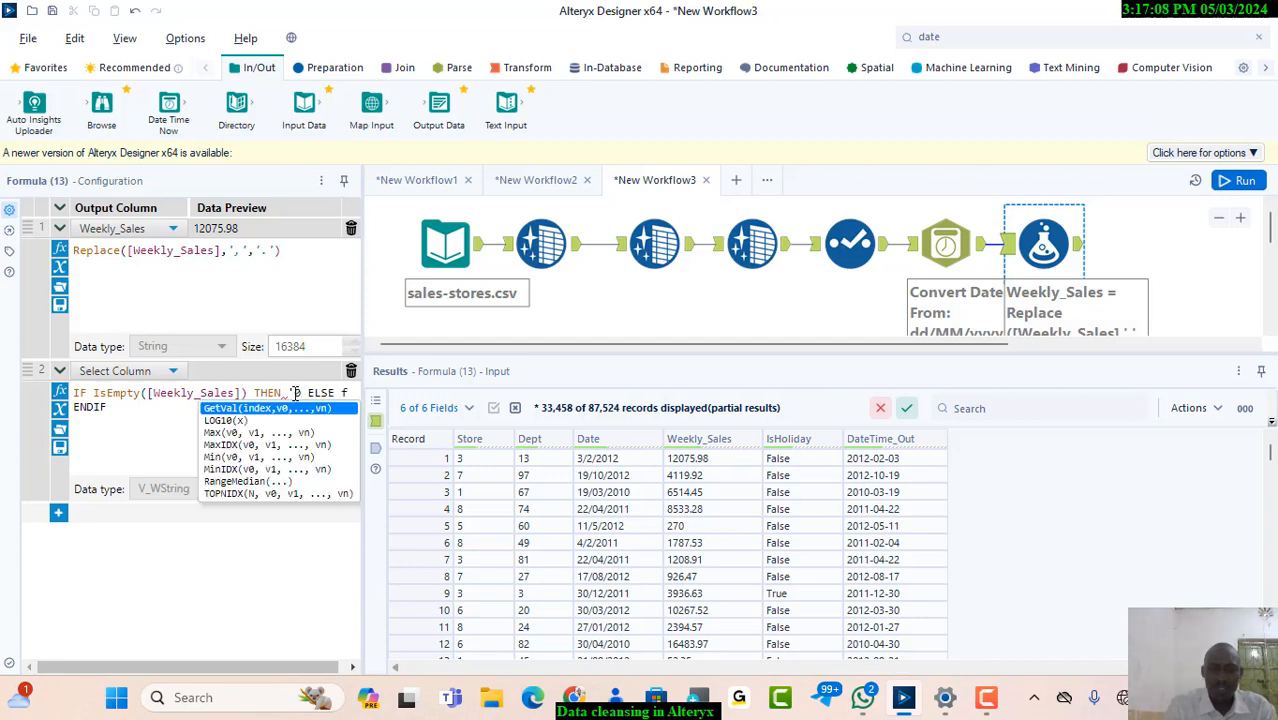
pyautogui.write("'")
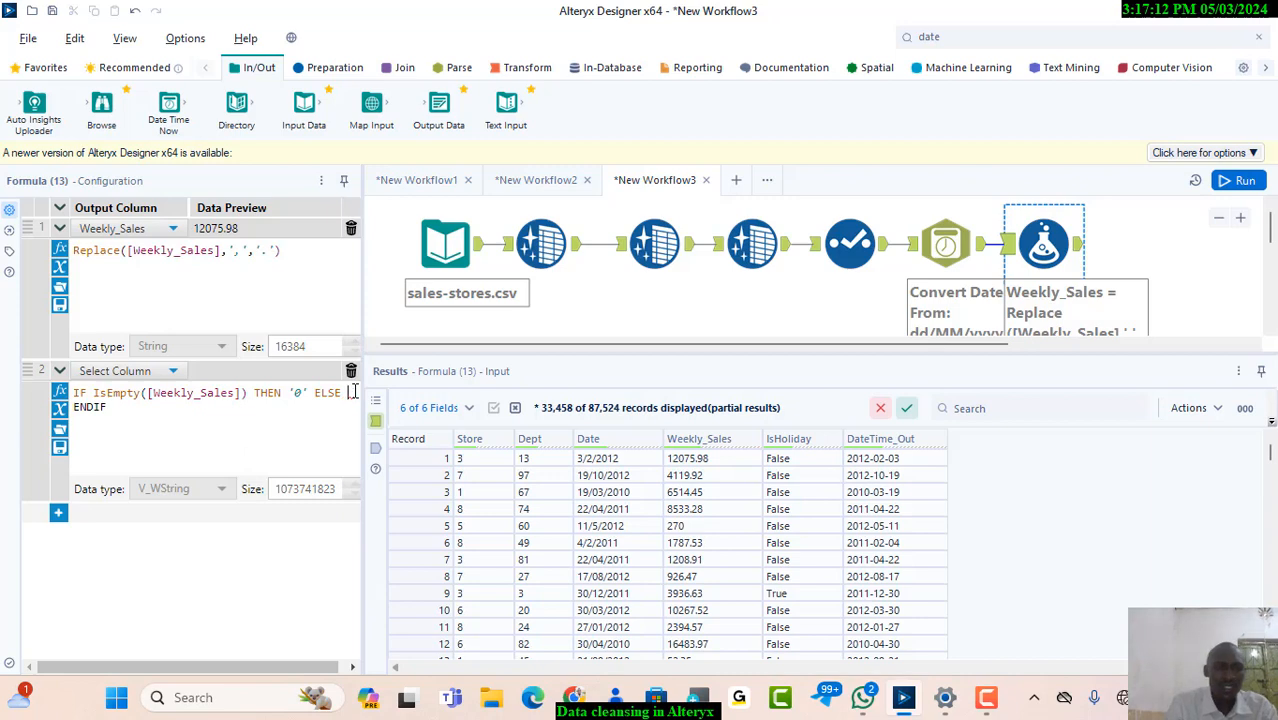
pyautogui.write('wee')
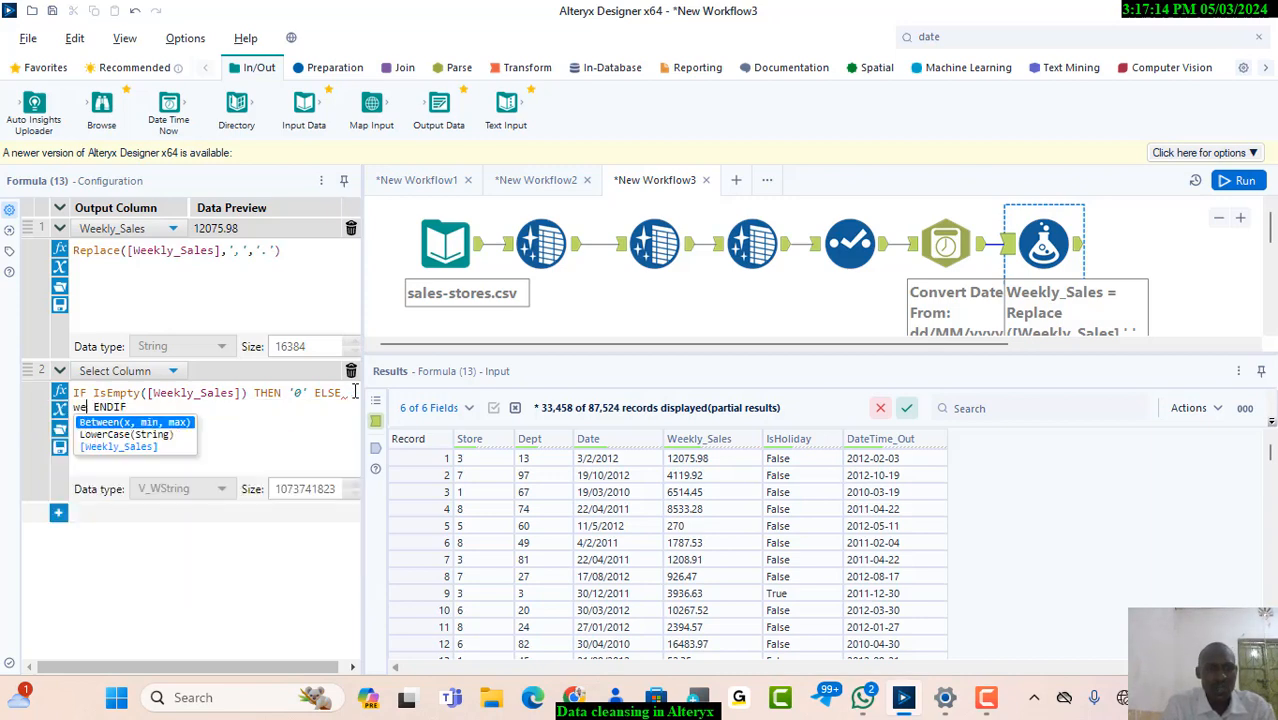
pyautogui.press('Down')
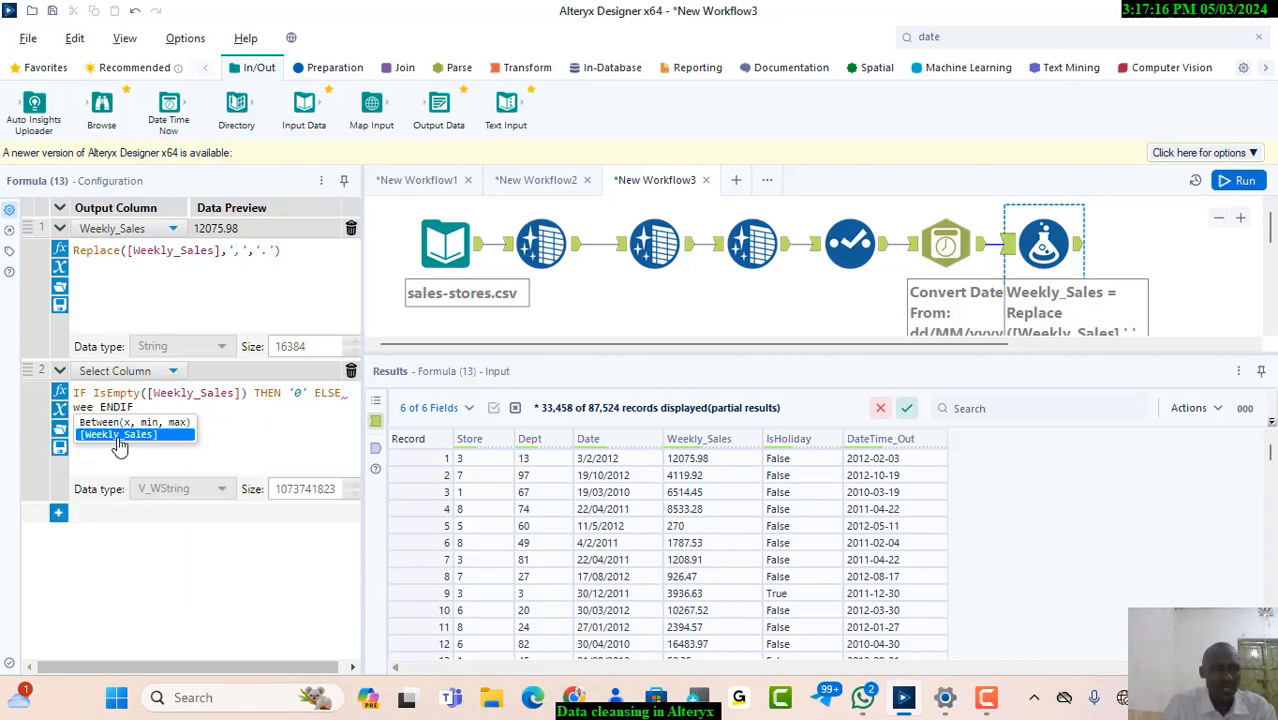
pyautogui.press('Return')
pyautogui.click(247, 428)
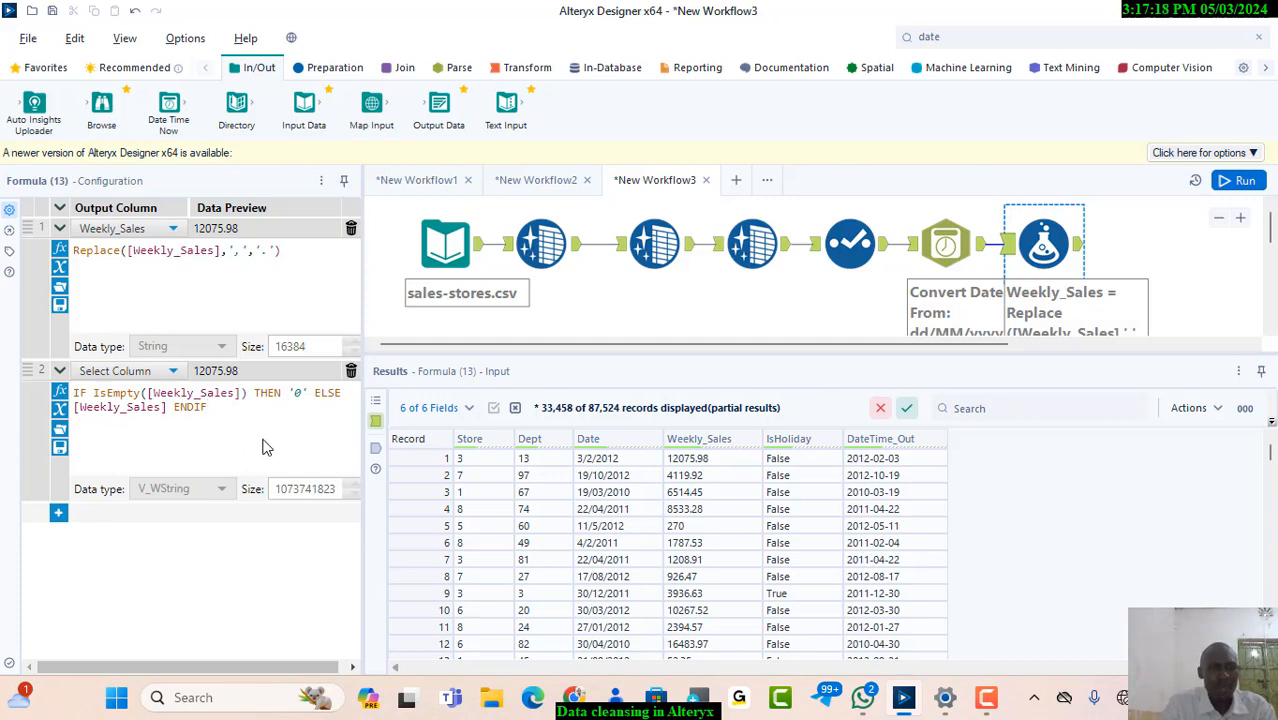
pyautogui.click(172, 372)
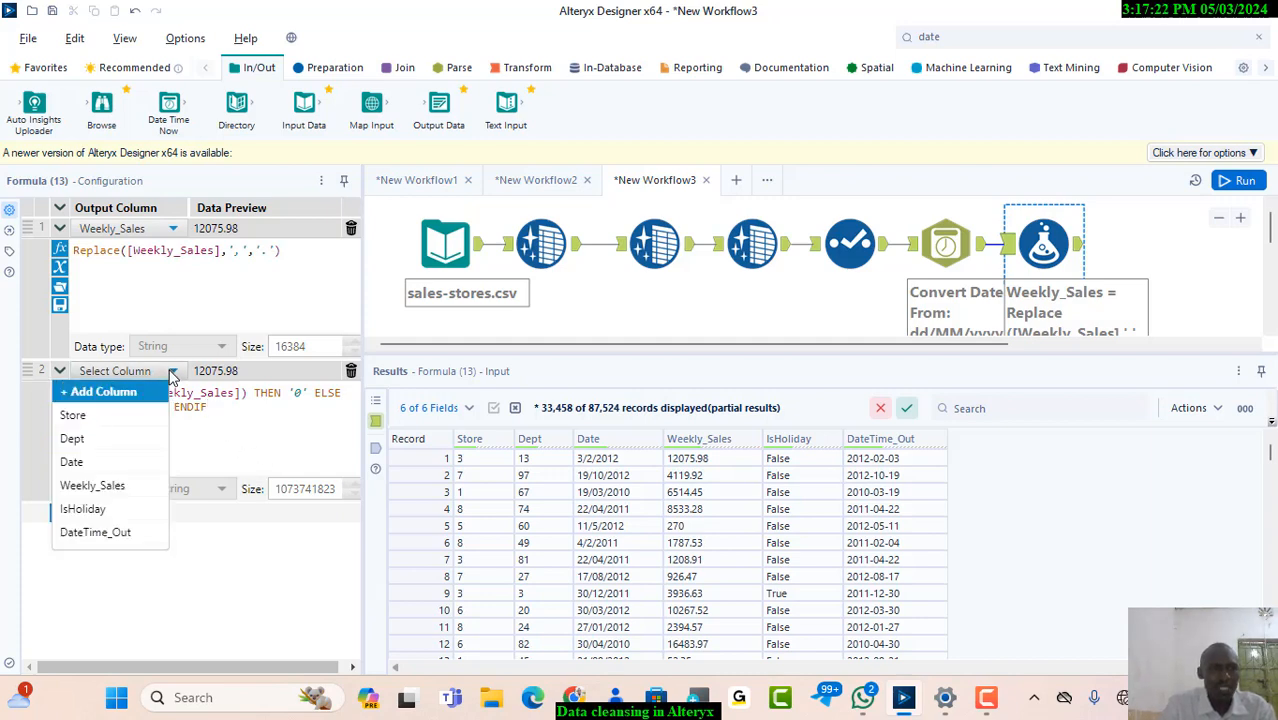
pyautogui.click(106, 487)
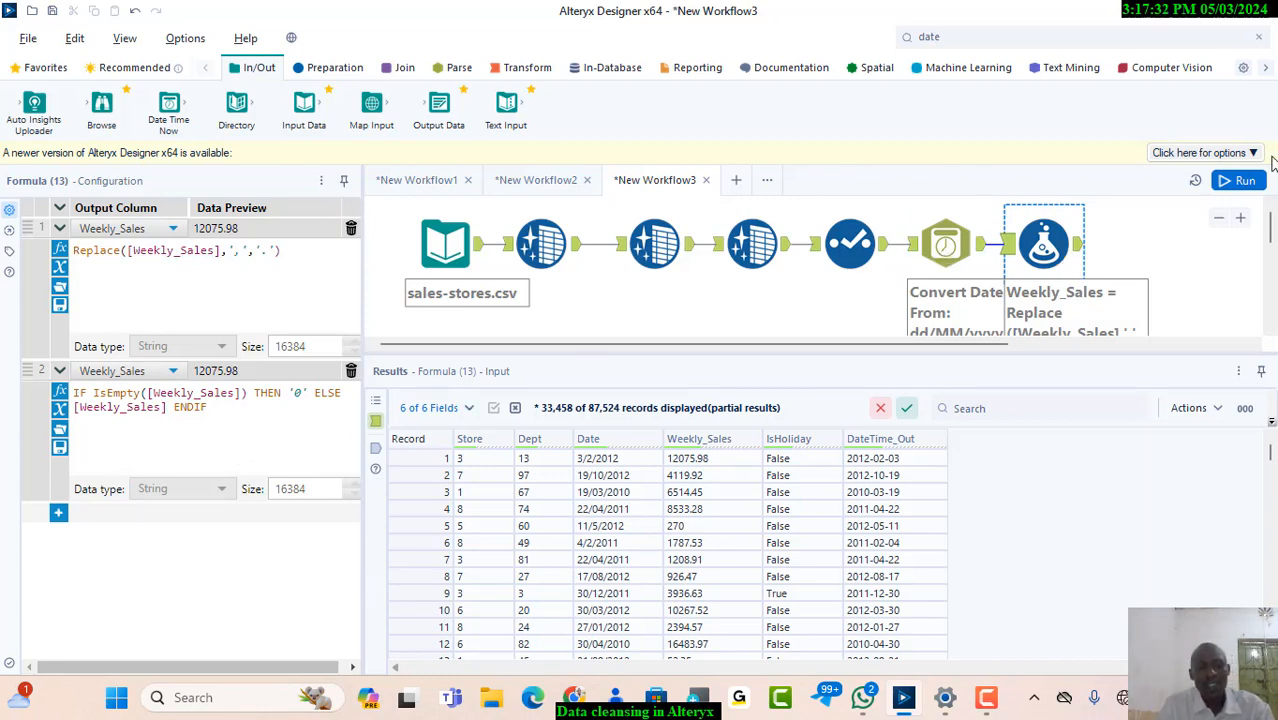
# Run the workflow and view the Formula tool's output data
pyautogui.click(1240, 180)
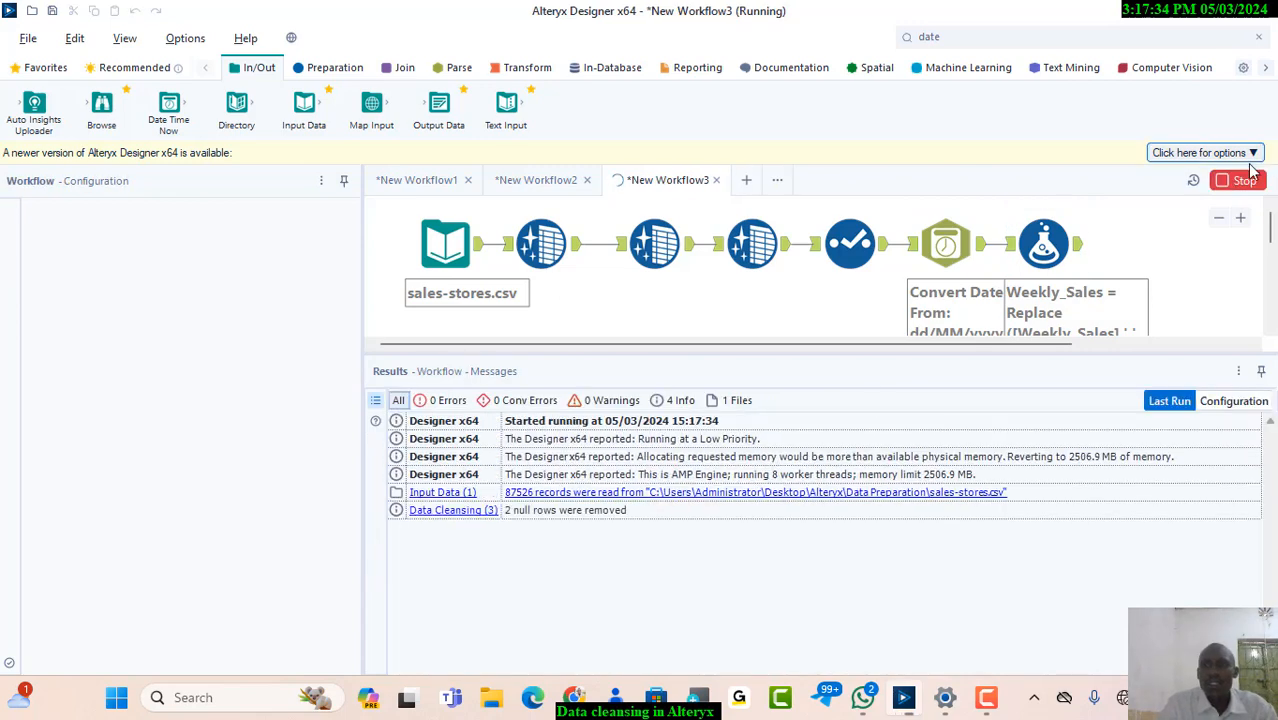
pyautogui.click(1078, 250)
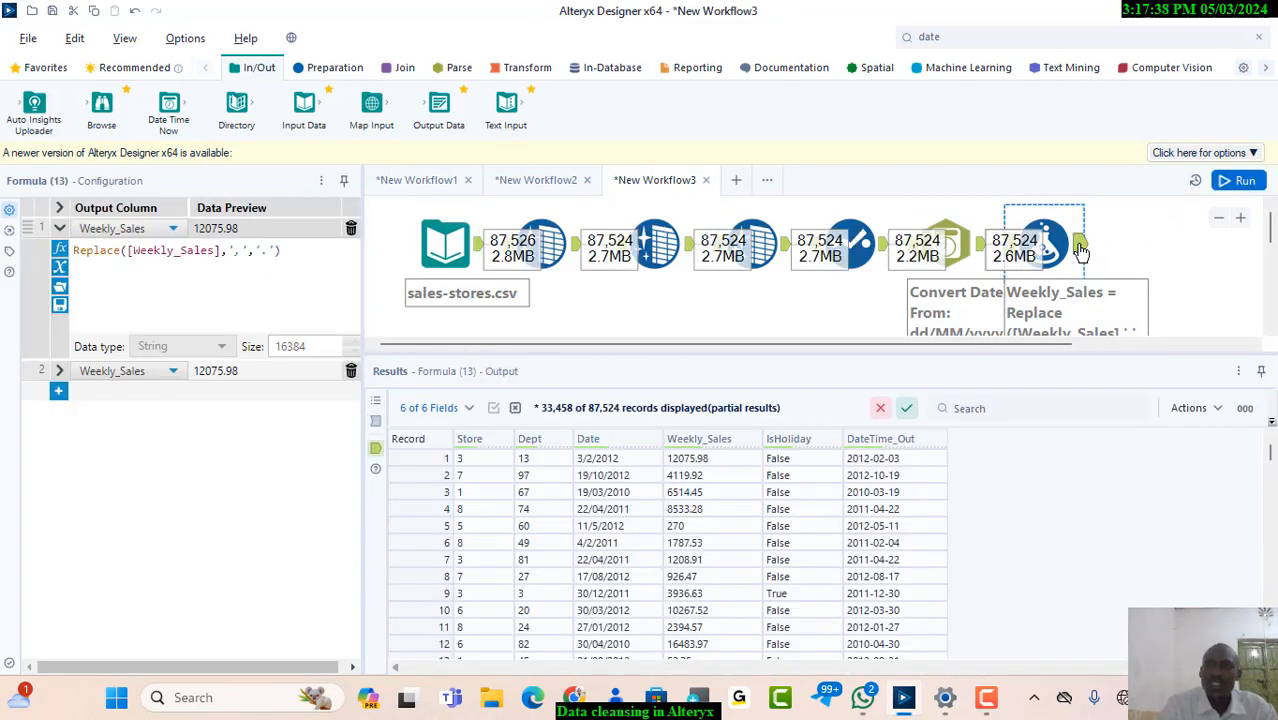
pyautogui.click(1087, 254)
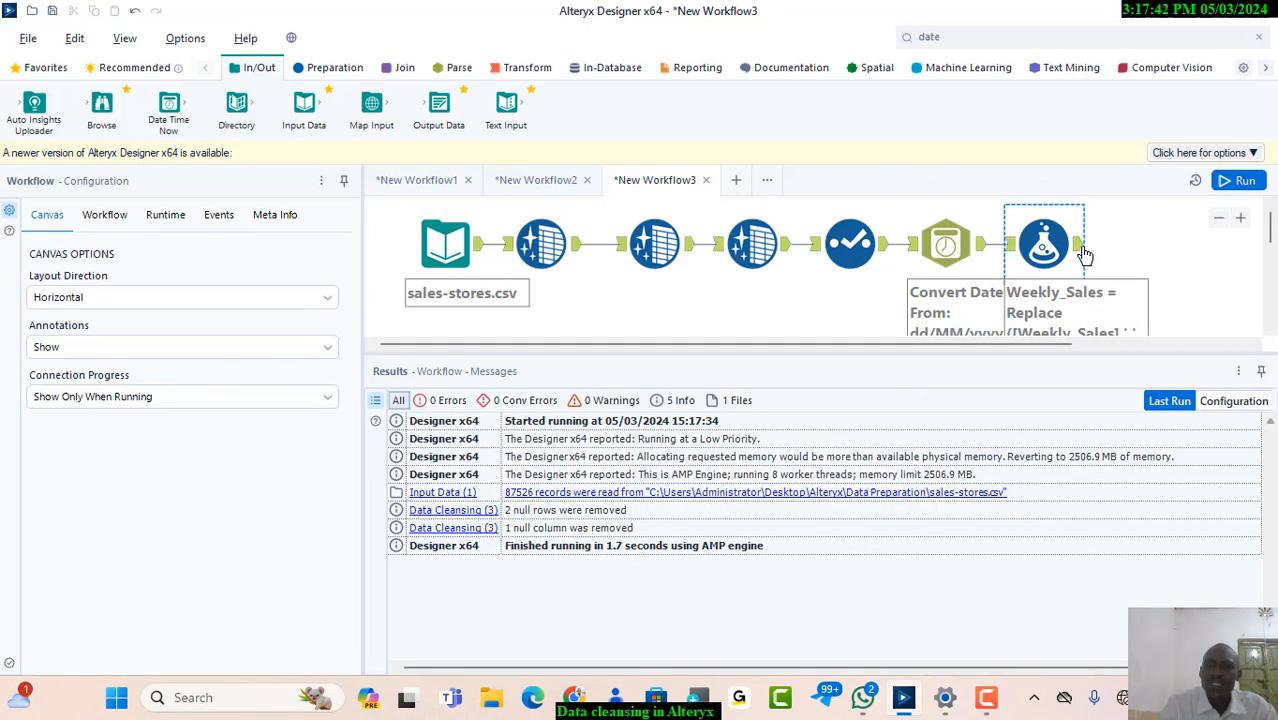
pyautogui.click(1078, 250)
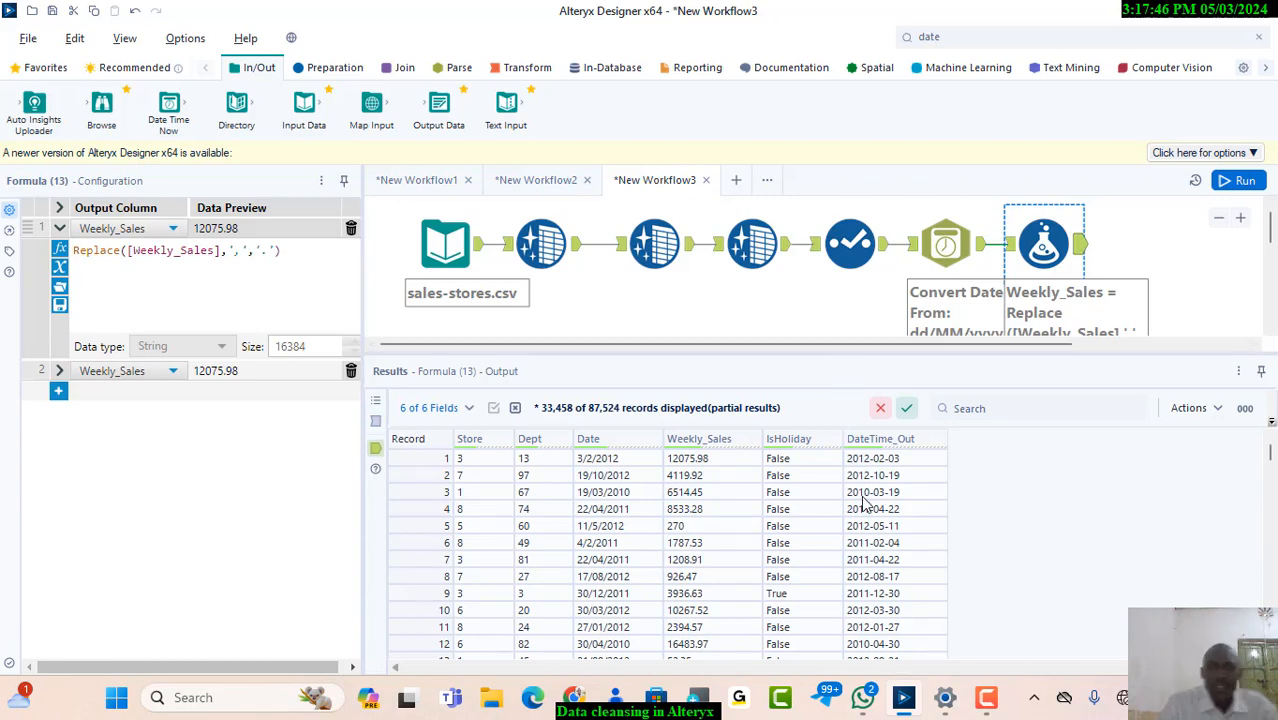
pyautogui.click(336, 70)
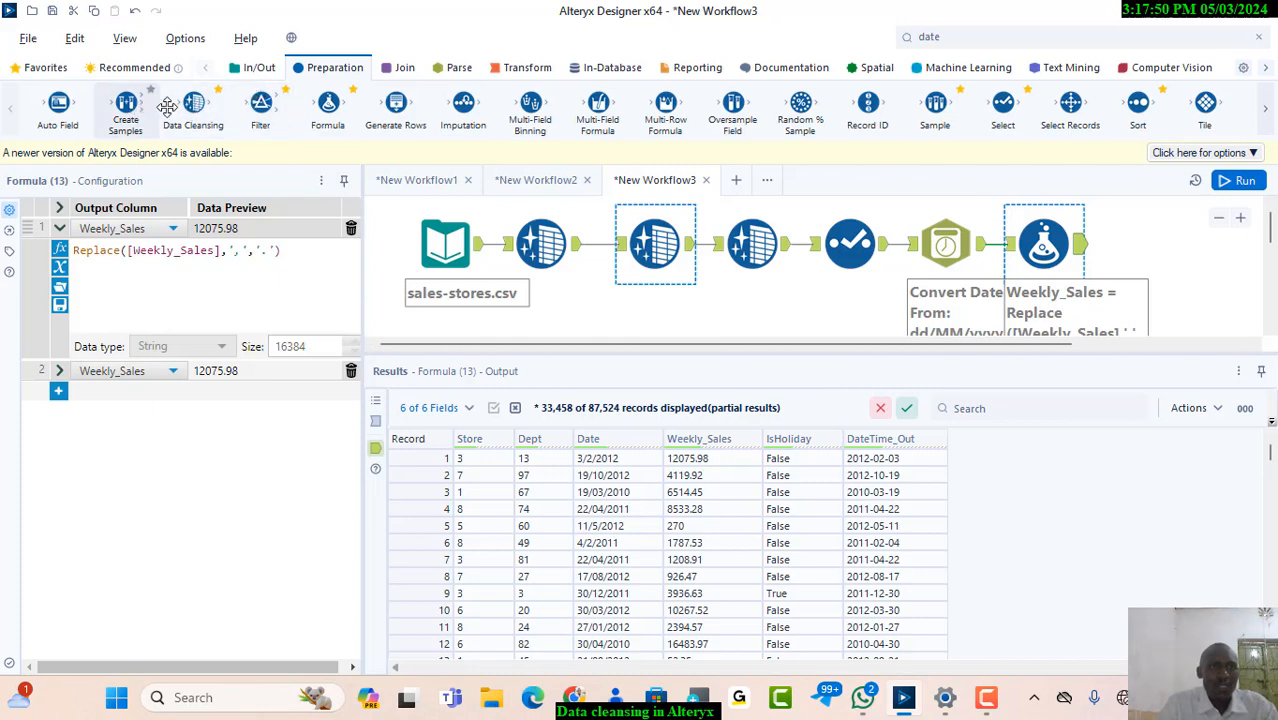
# Review the field profiles of the Formula tool's output with a temporary Browse tool after a workflow run, then delete the Browse tool
pyautogui.click(266, 70)
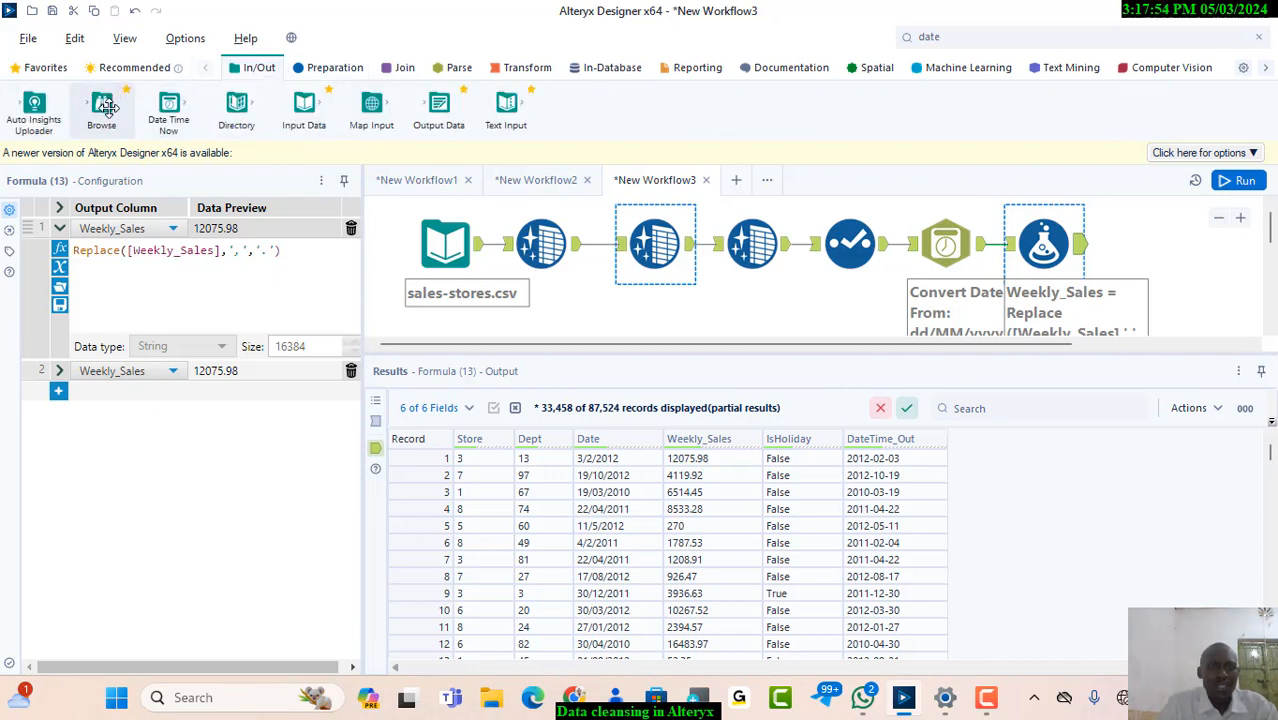
pyautogui.moveTo(107, 107); pyautogui.dragTo(1156, 248)
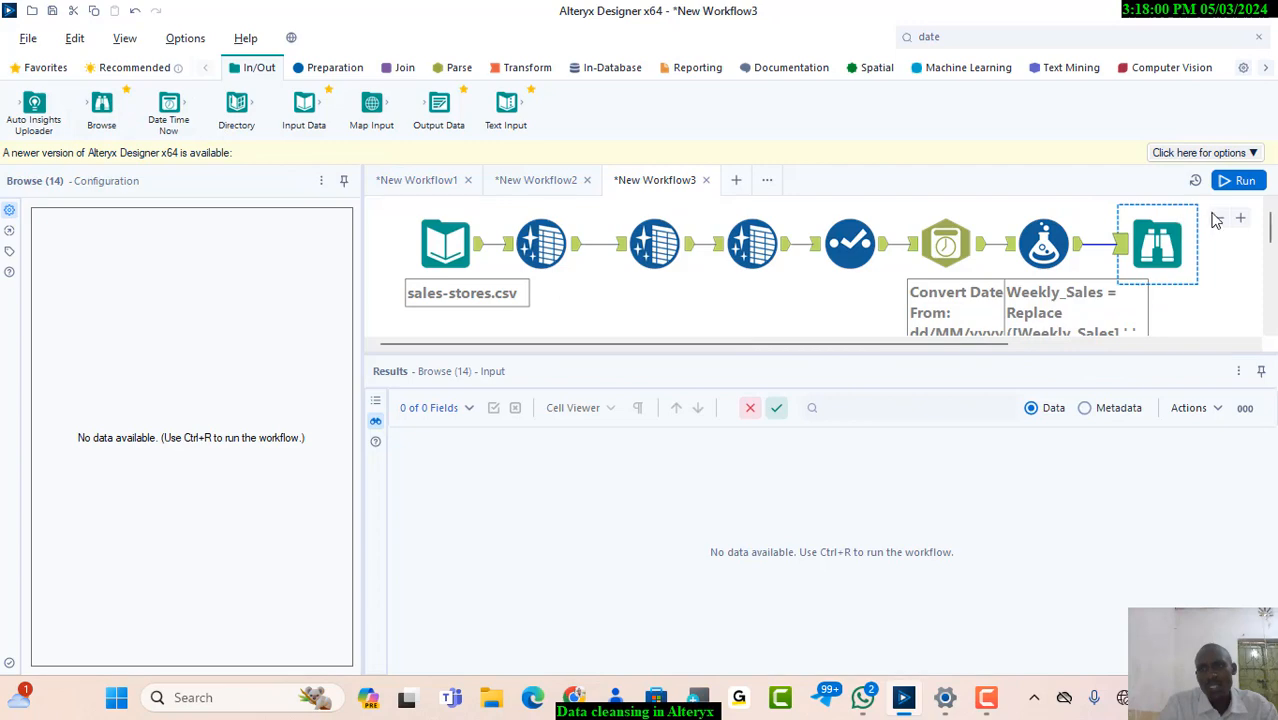
pyautogui.click(1246, 183)
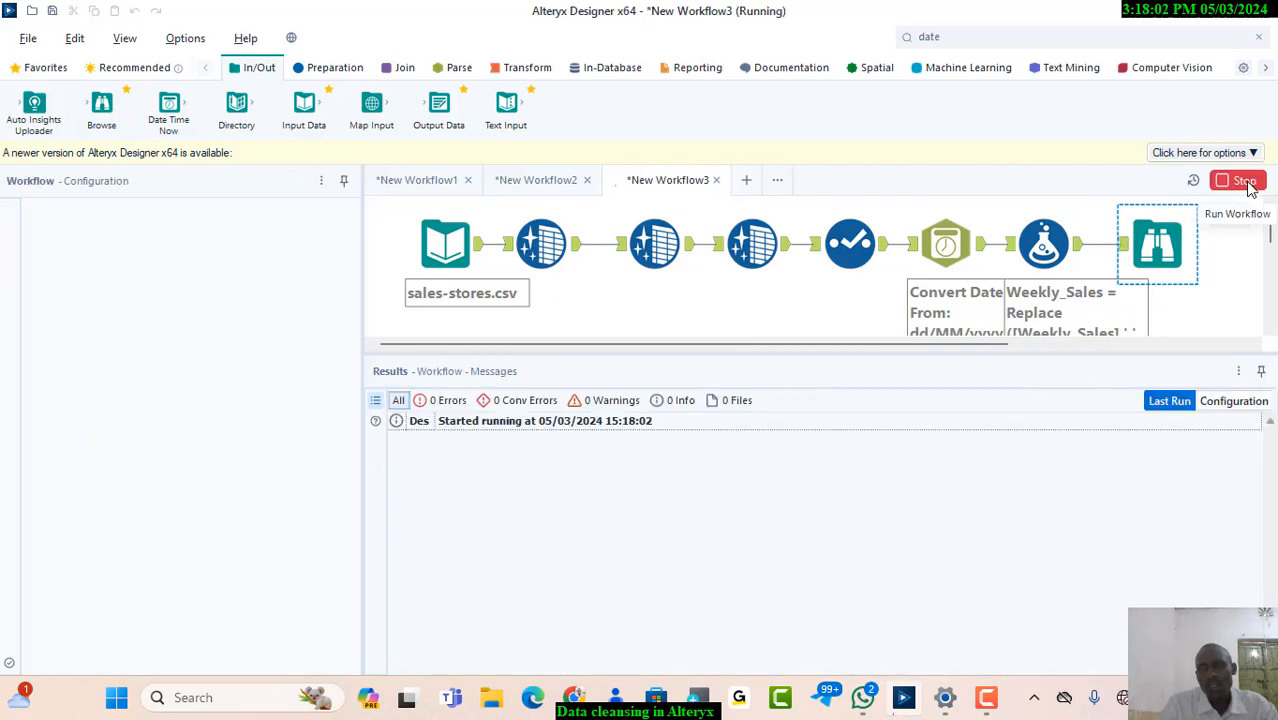
pyautogui.click(1157, 238)
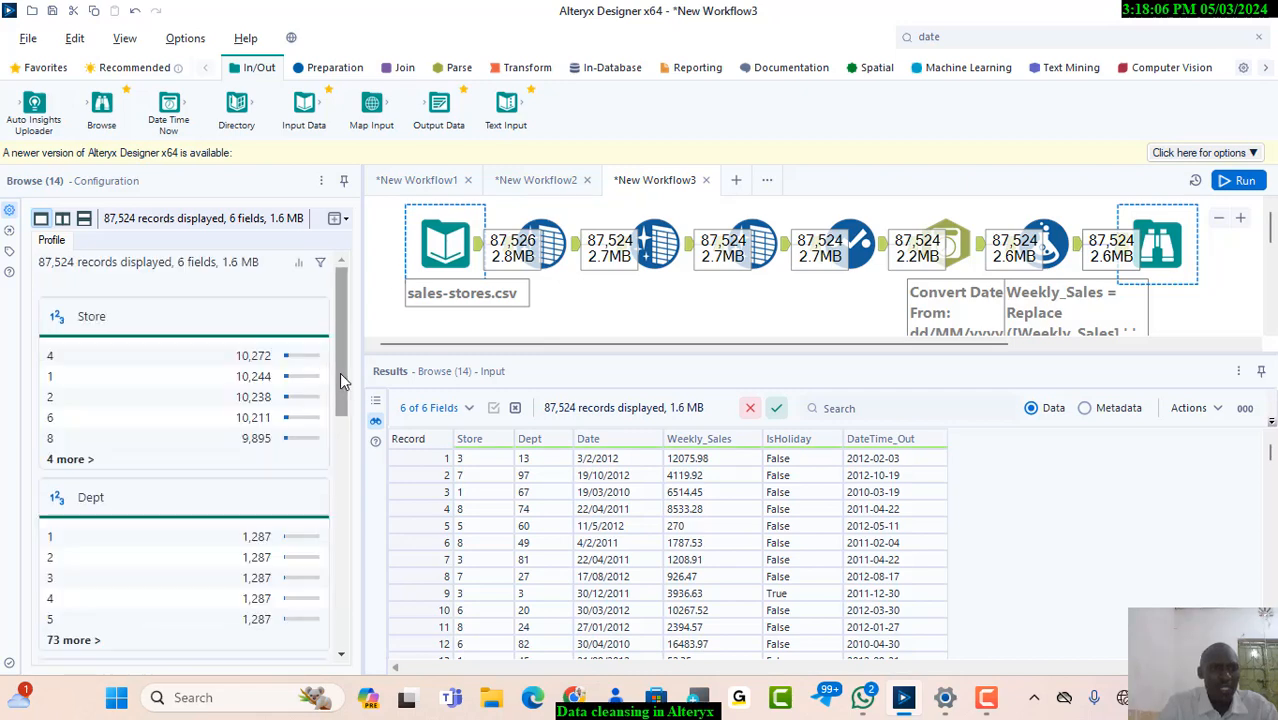
pyautogui.moveTo(339, 378); pyautogui.dragTo(335, 533)
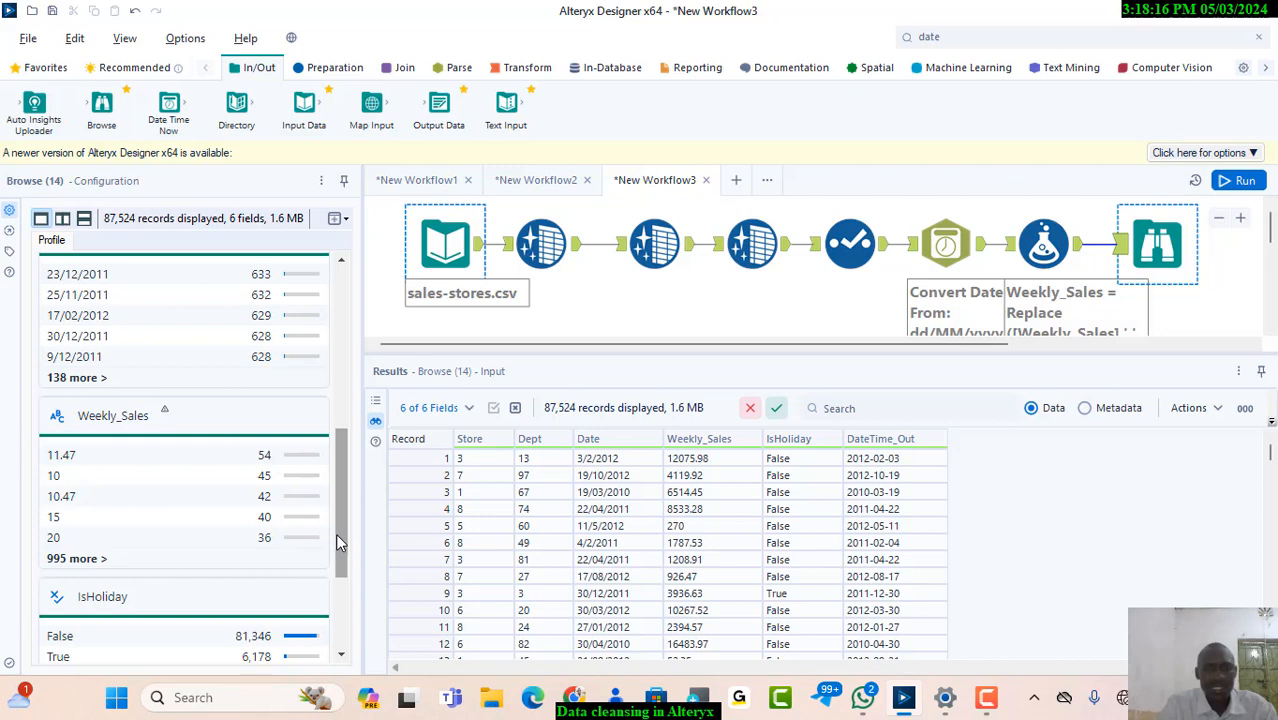
pyautogui.rightClick(1150, 250)
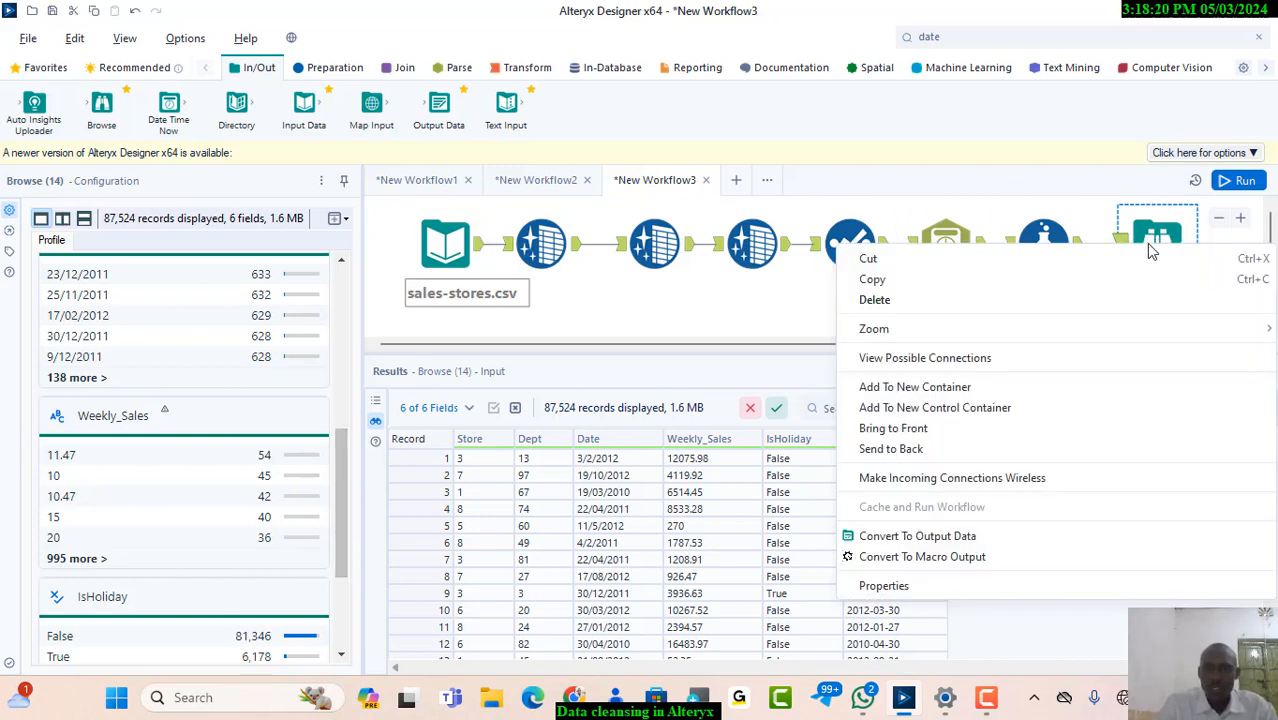
pyautogui.click(1003, 299)
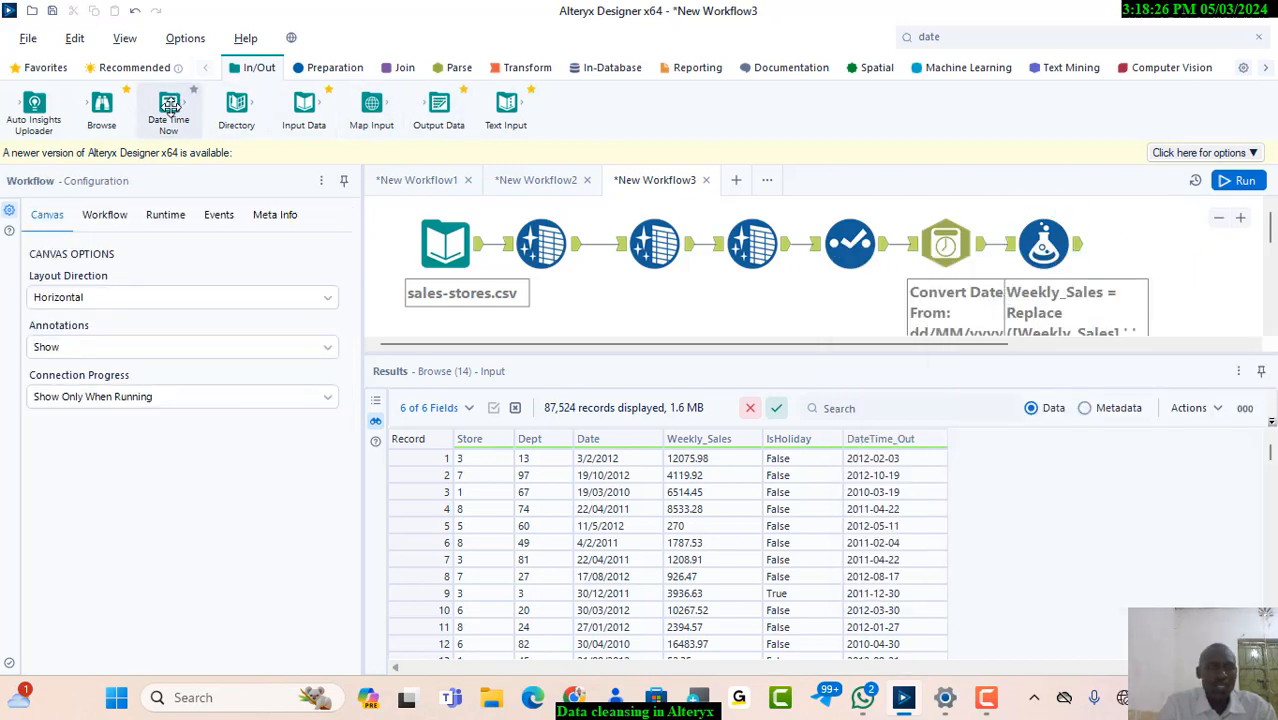
# Connect an Auto Field tool after the Formula tool, keeping Date, Weekly_Sales and Dynamic or Unknown Fields selected, and run the workflow
pyautogui.click(316, 72)
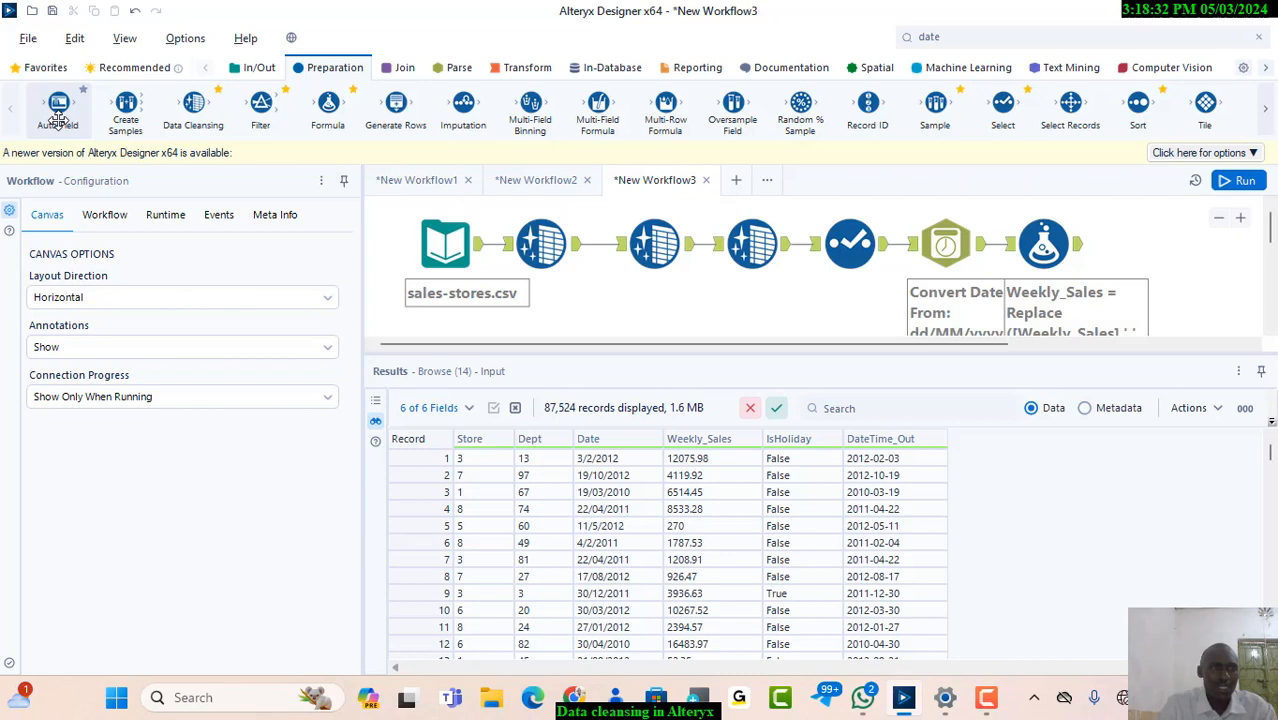
pyautogui.moveTo(58, 120); pyautogui.dragTo(61, 122)
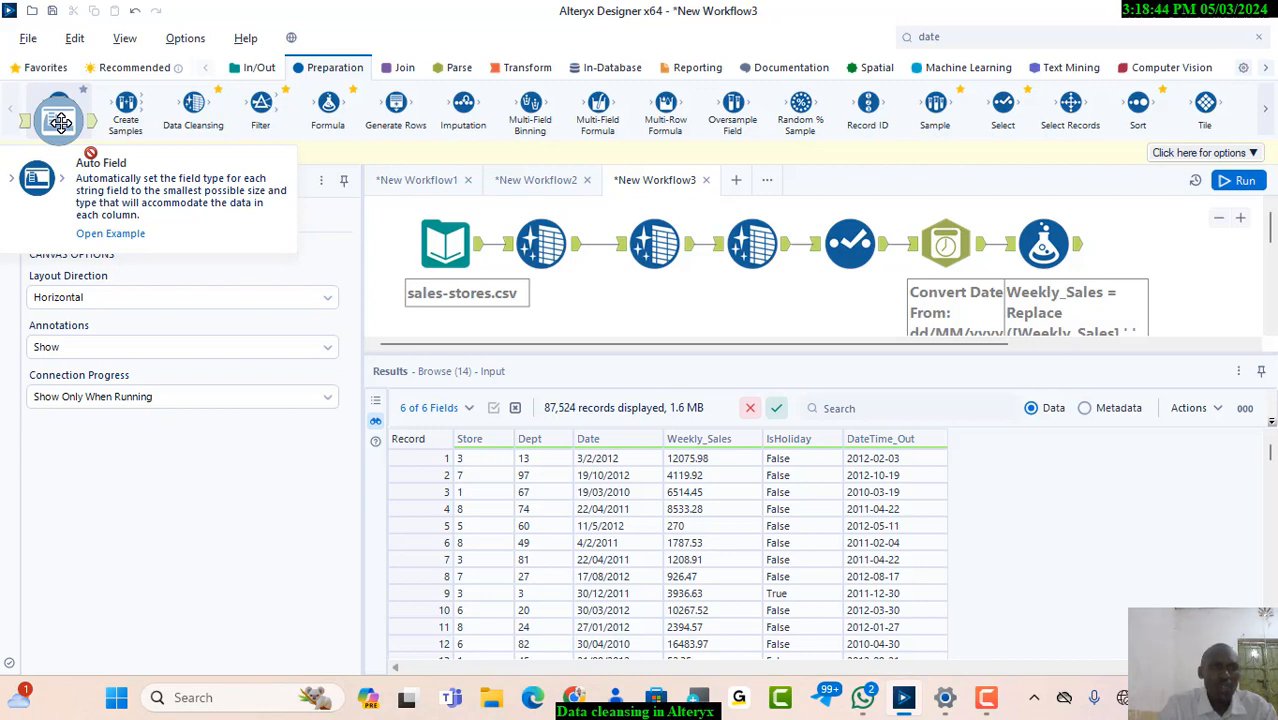
pyautogui.moveTo(61, 122); pyautogui.dragTo(1134, 243)
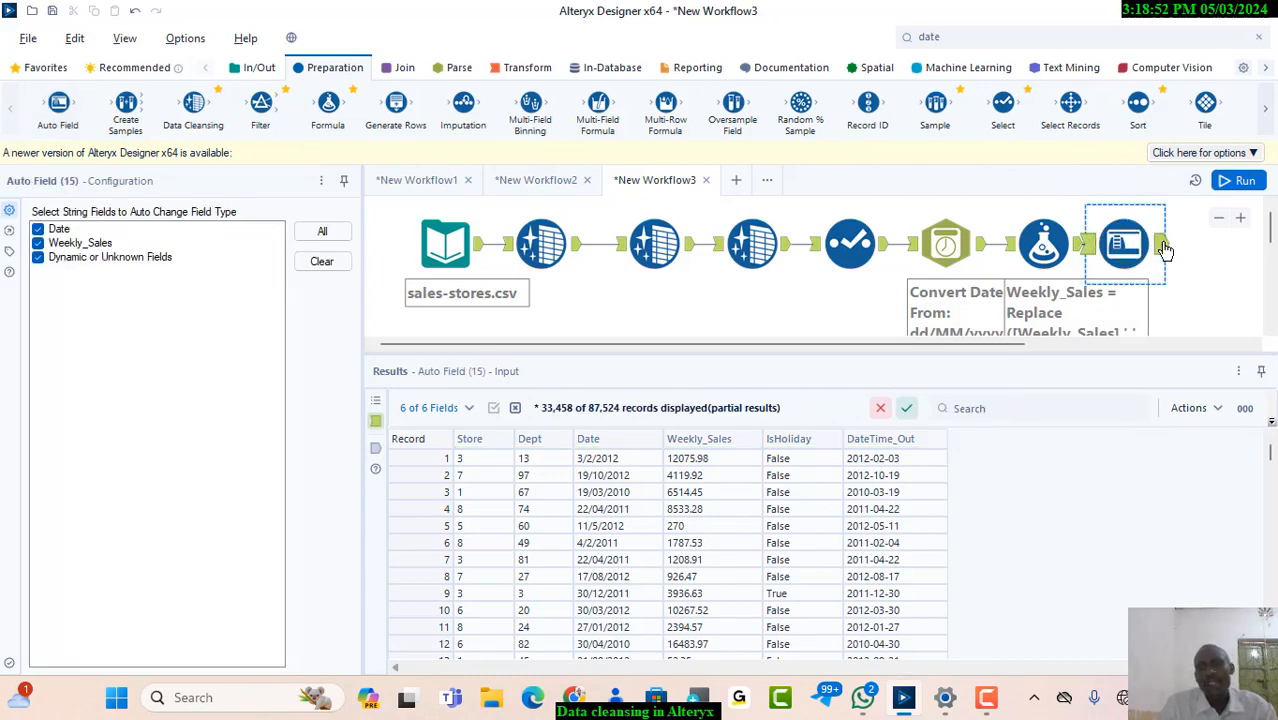
pyautogui.click(1235, 184)
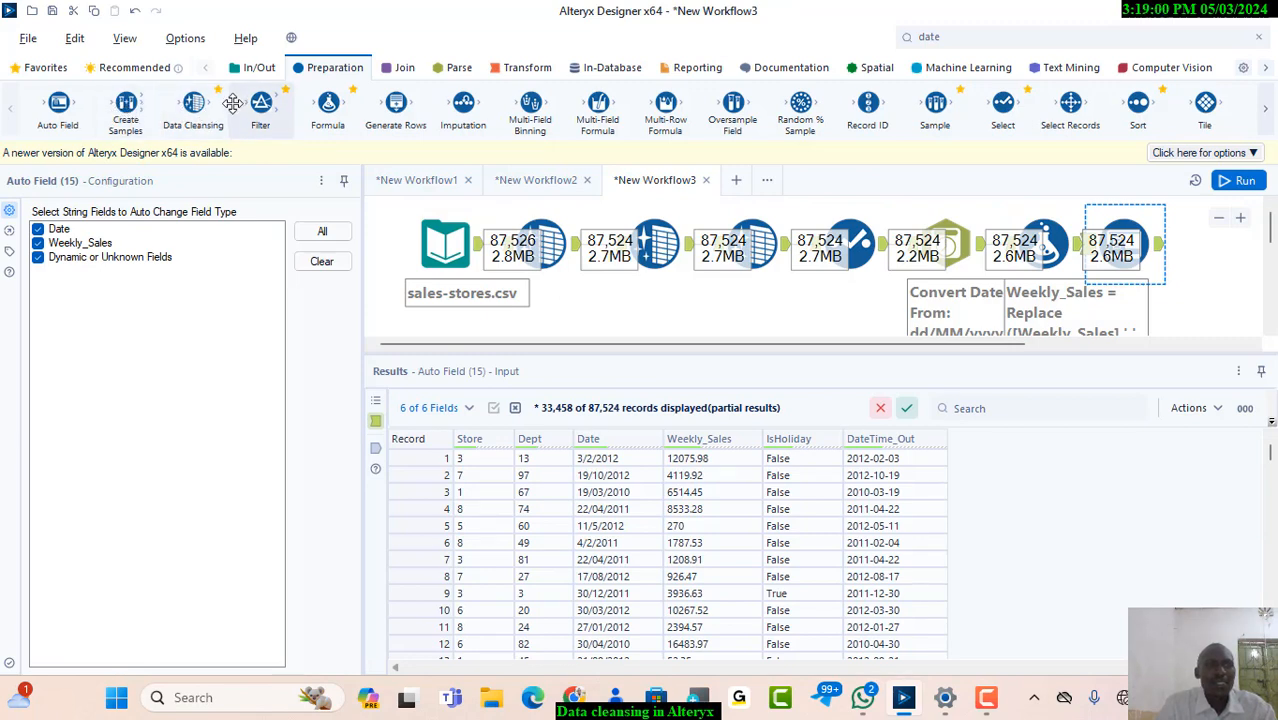
# Check the Weekly_Sales field type after the Auto Field tool using a temporary Browse tool and a workflow run, then delete the Browse tool
pyautogui.click(257, 67)
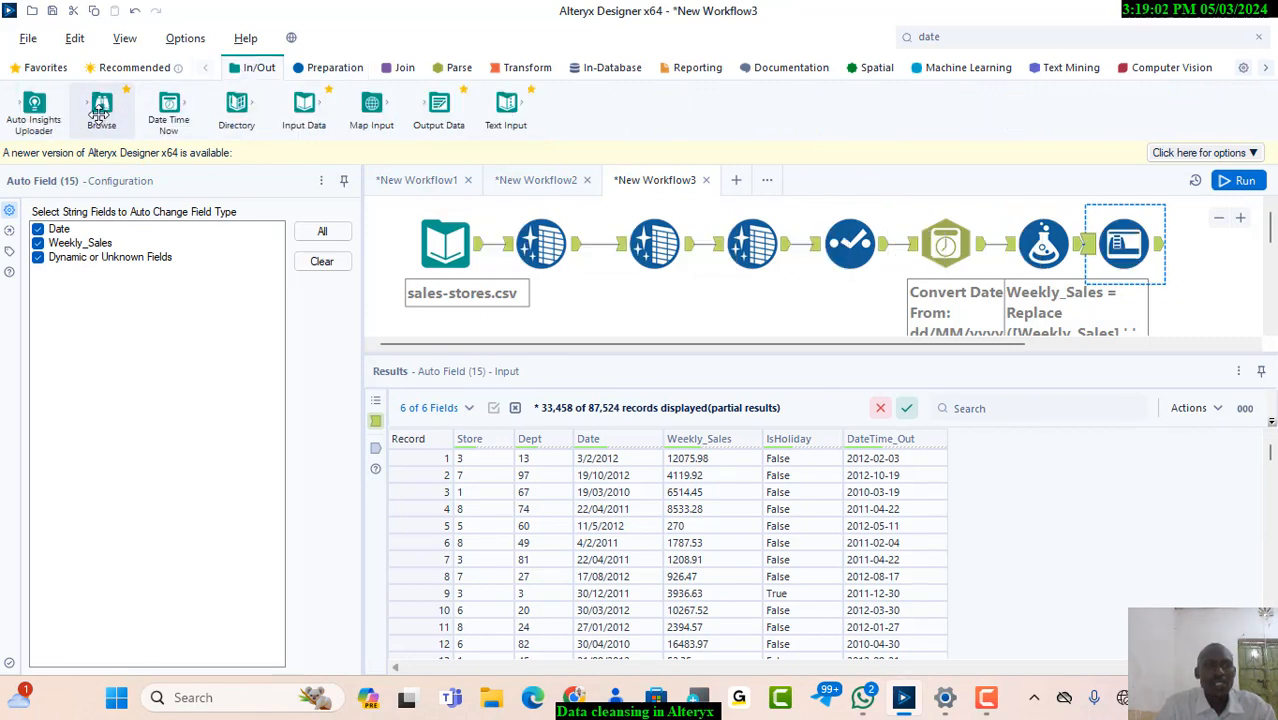
pyautogui.moveTo(101, 112); pyautogui.dragTo(1232, 252)
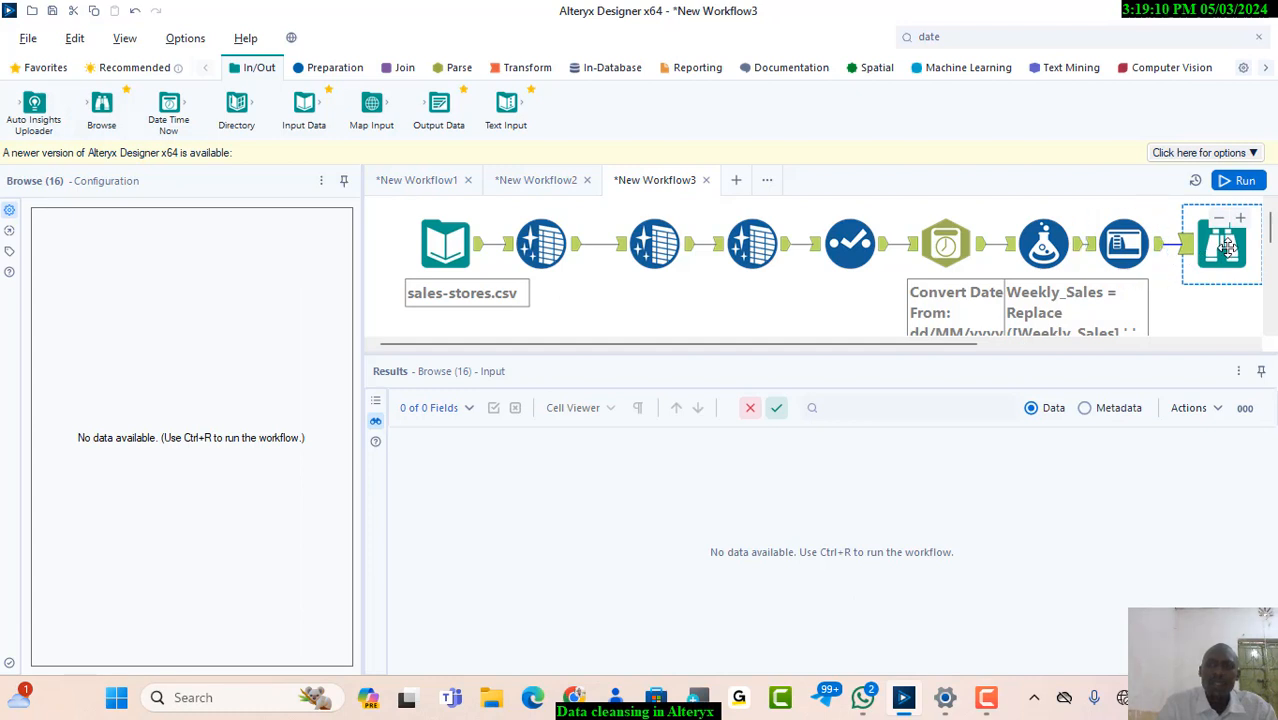
pyautogui.click(1240, 183)
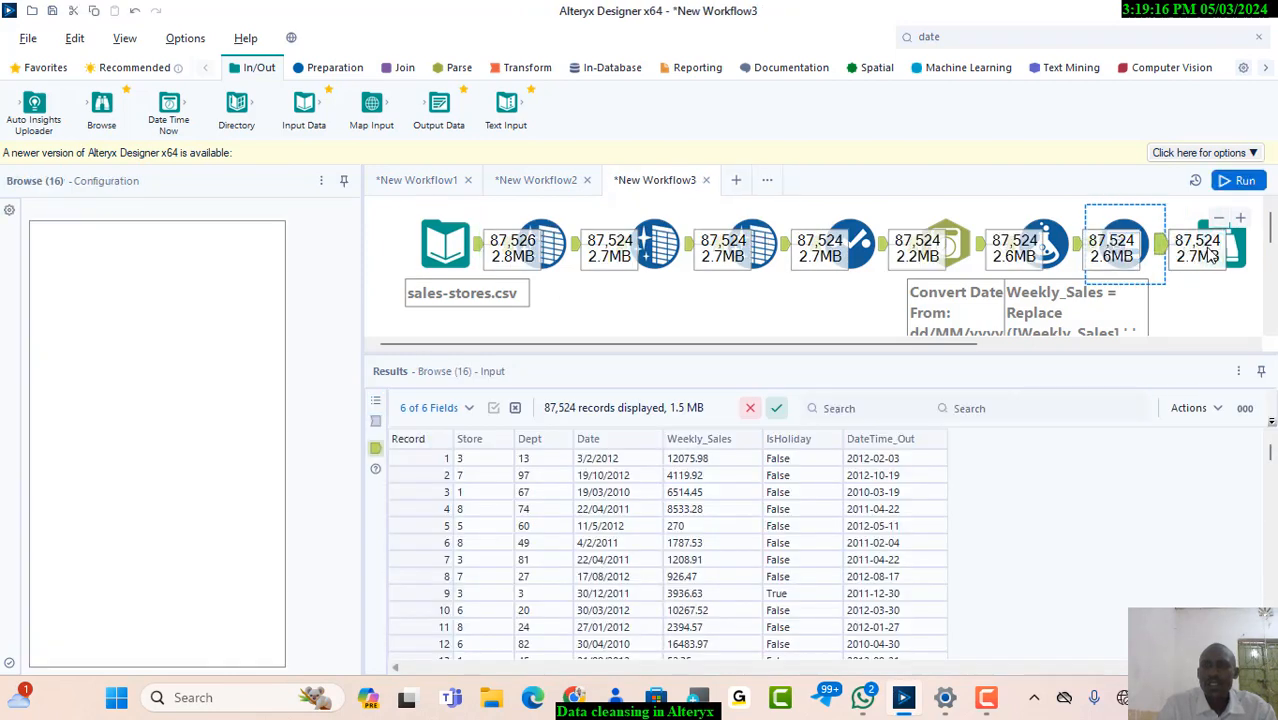
pyautogui.click(1236, 249)
pyautogui.click(1238, 249)
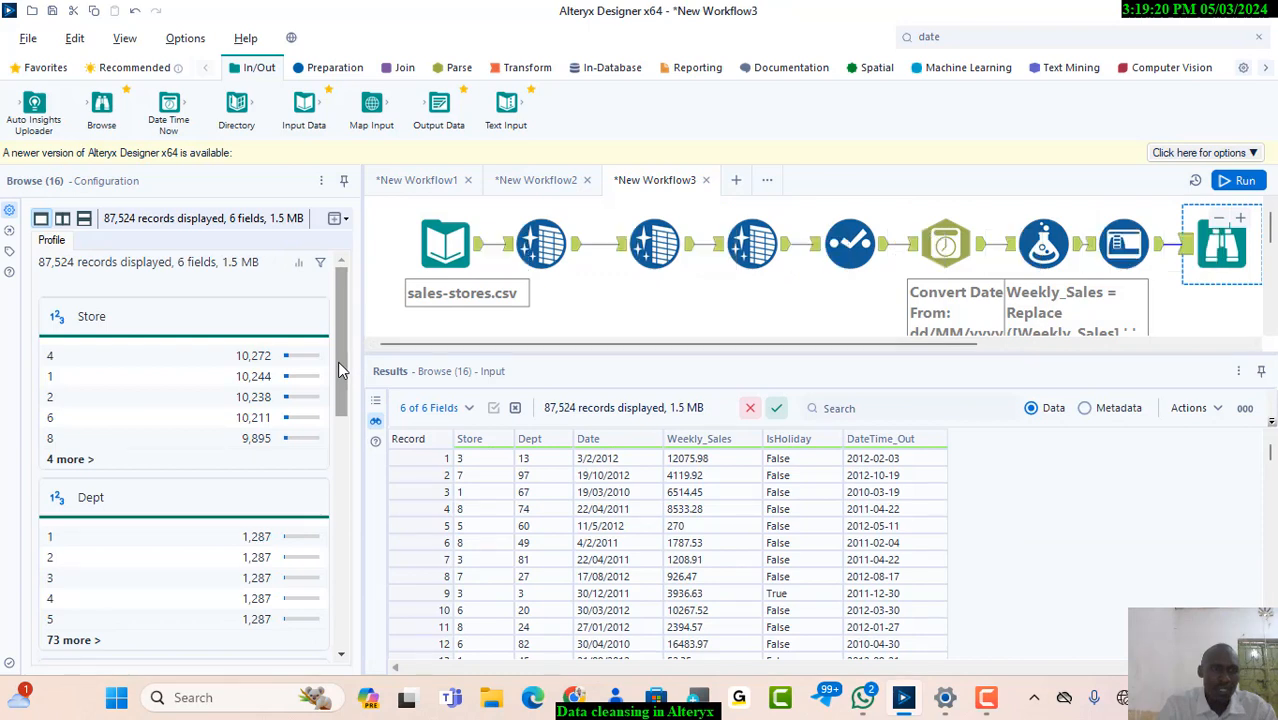
pyautogui.moveTo(341, 370); pyautogui.dragTo(338, 506)
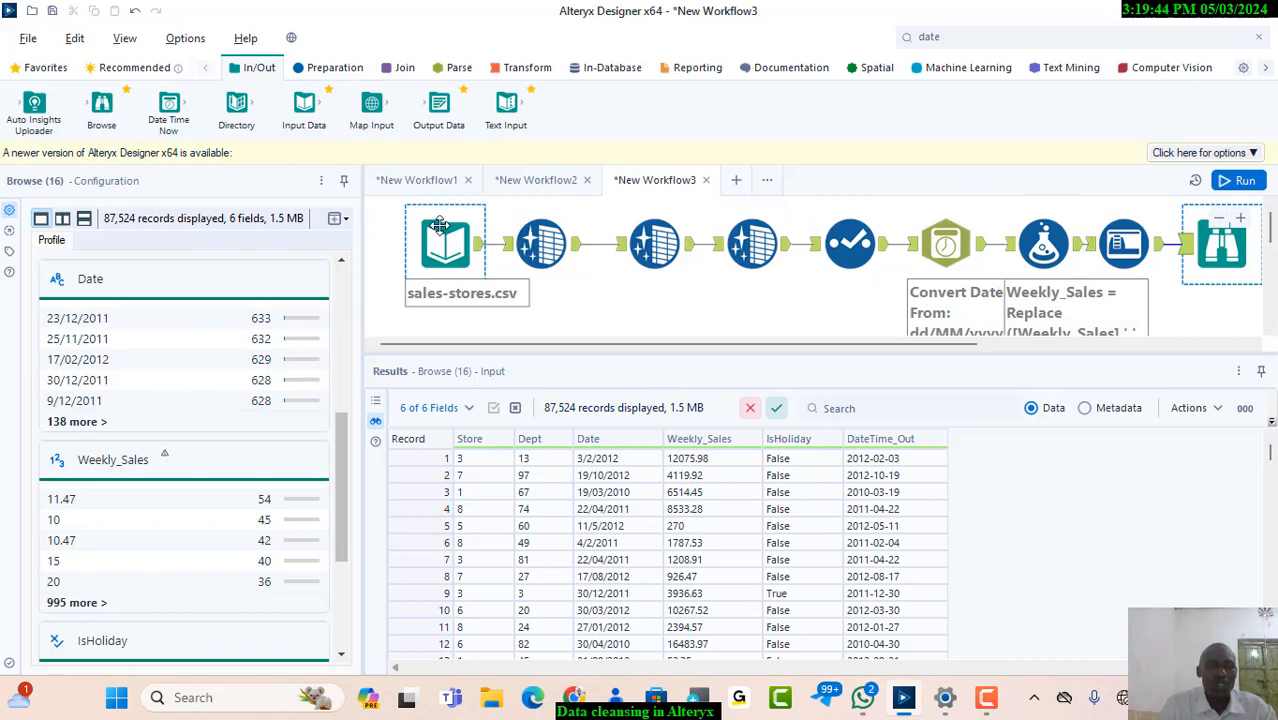
pyautogui.rightClick(1212, 268)
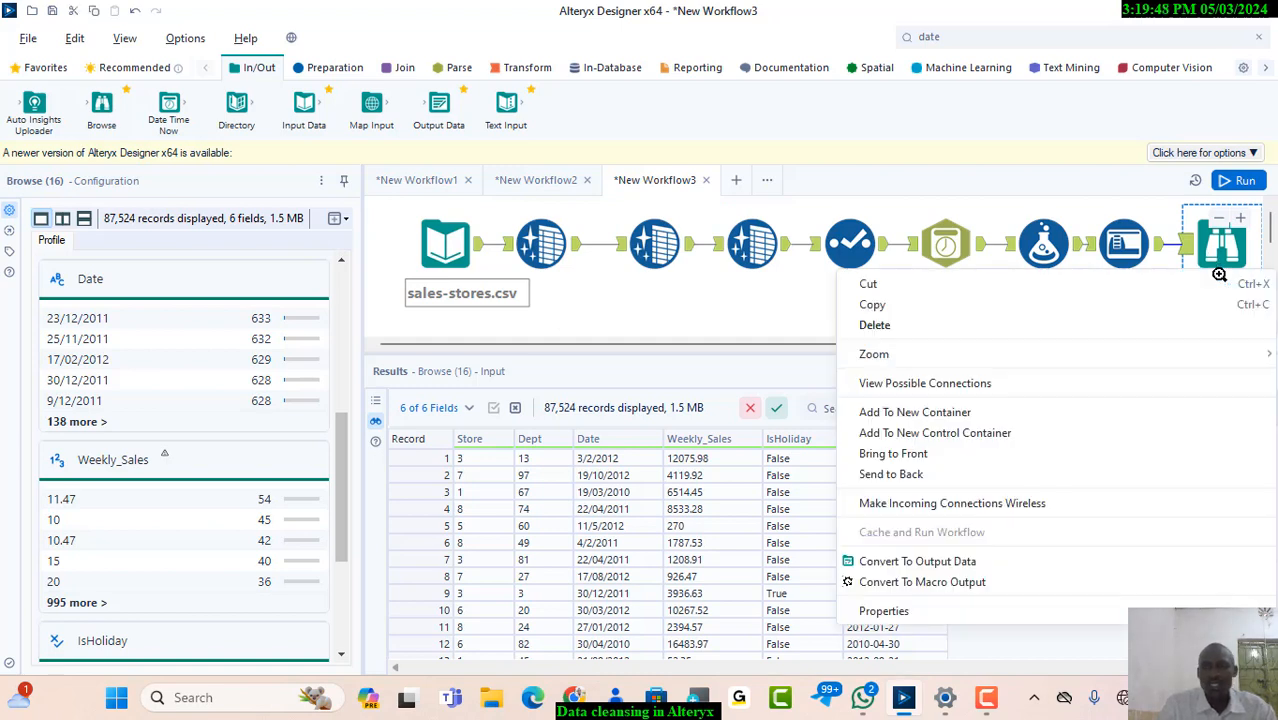
pyautogui.click(926, 330)
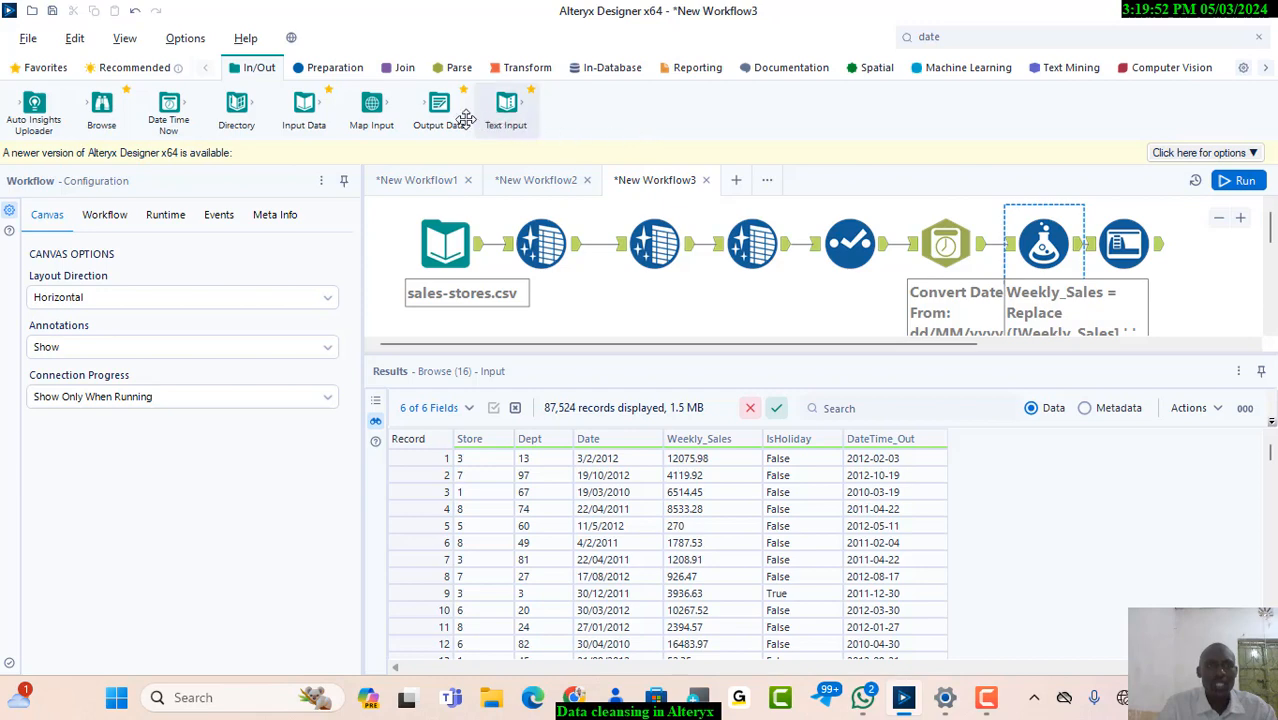
pyautogui.moveTo(439, 110); pyautogui.dragTo(1220, 252)
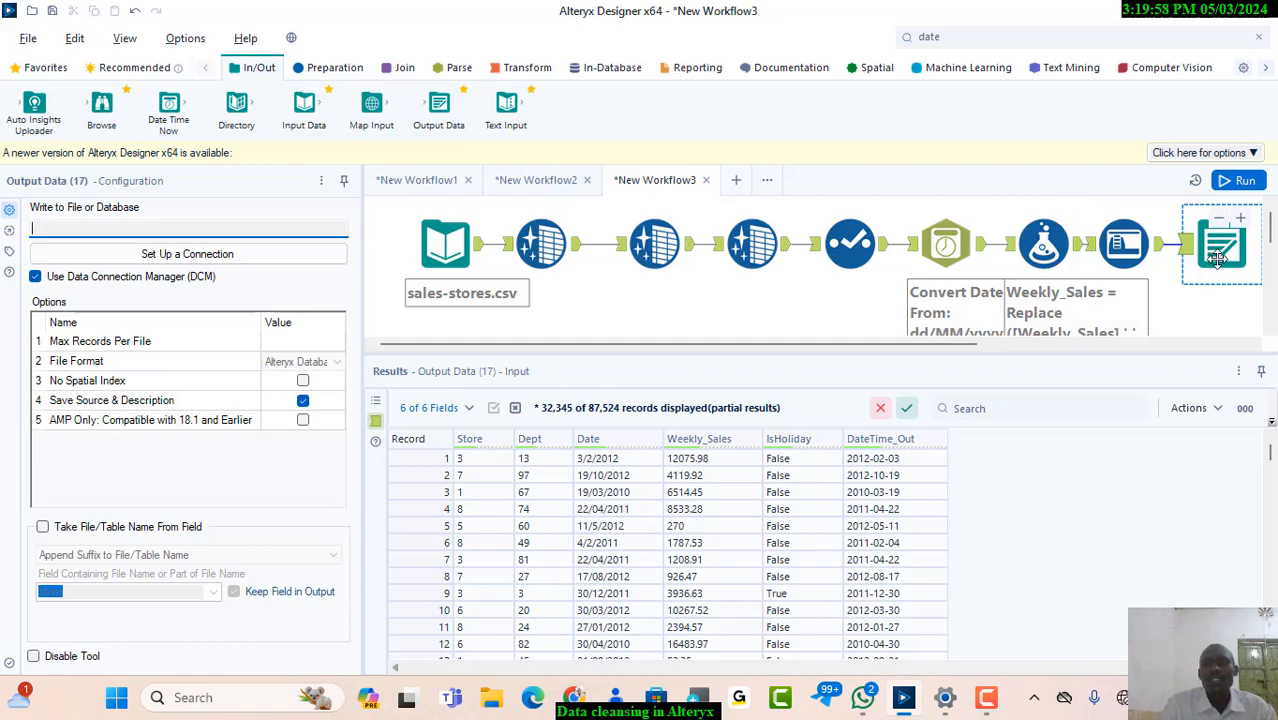
pyautogui.moveTo(1218, 258); pyautogui.dragTo(1204, 296)
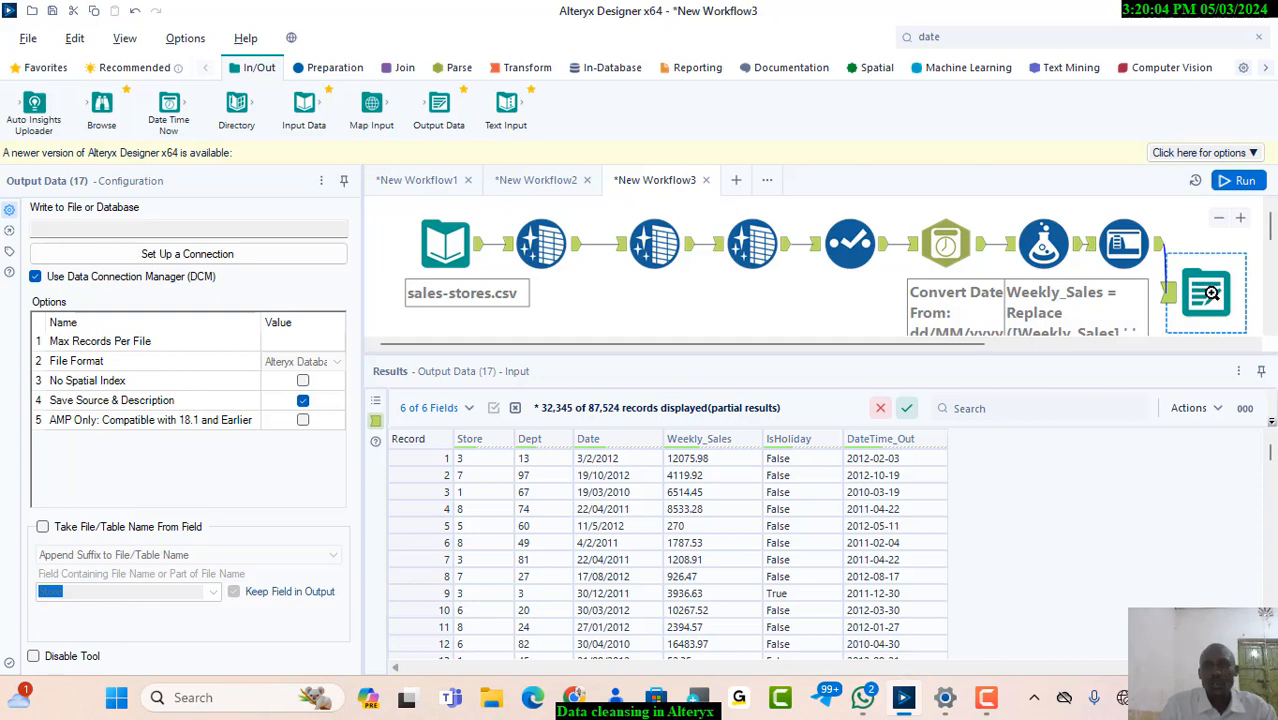
pyautogui.rightClick(1211, 292)
pyautogui.click(921, 345)
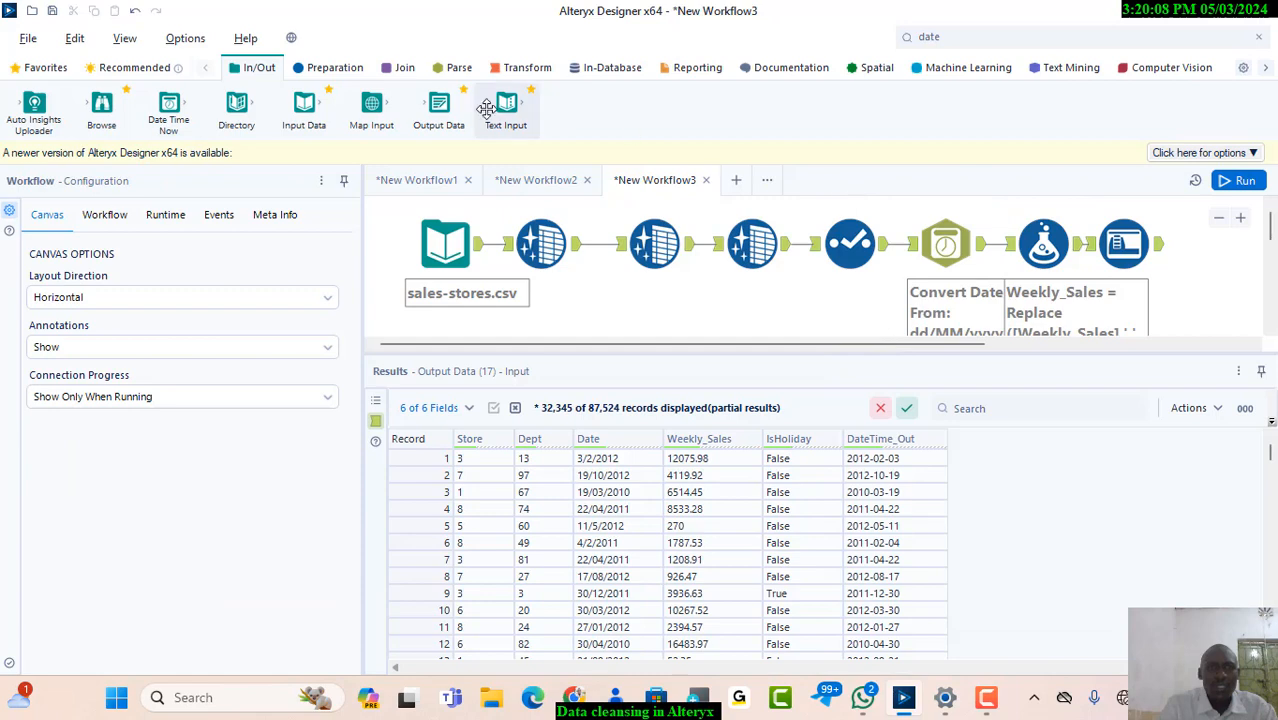
# Connect an Output Data tool after the Auto Field tool, writing to a Microsoft Excel (.xlsx) file named "sales storefinal" in the CSV FilesImport folder
pyautogui.moveTo(440, 112); pyautogui.dragTo(1216, 255)
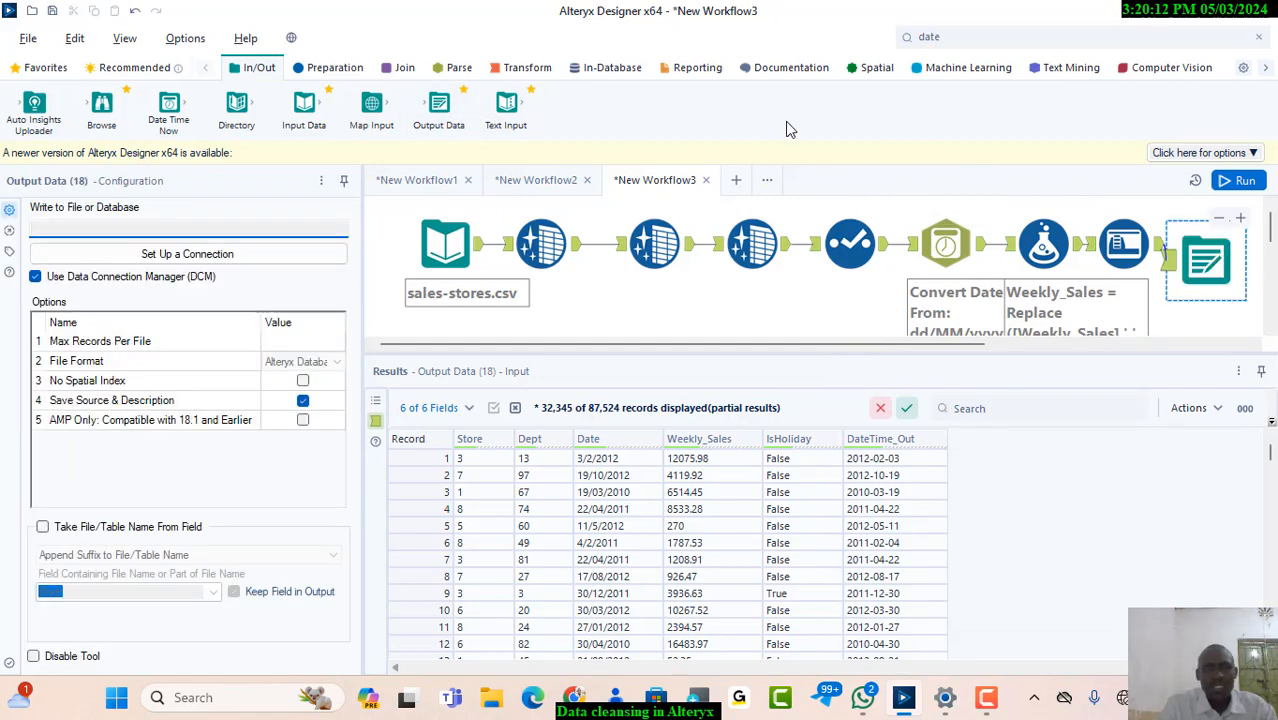
pyautogui.click(229, 258)
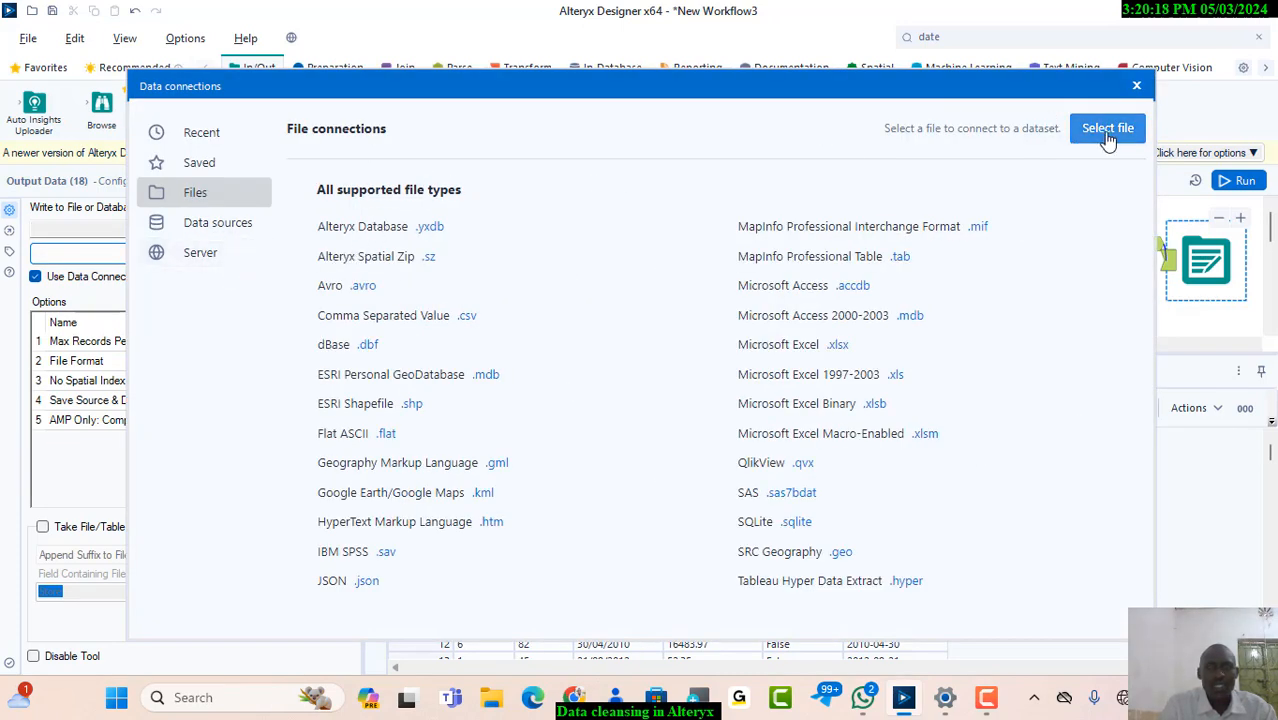
pyautogui.click(1075, 135)
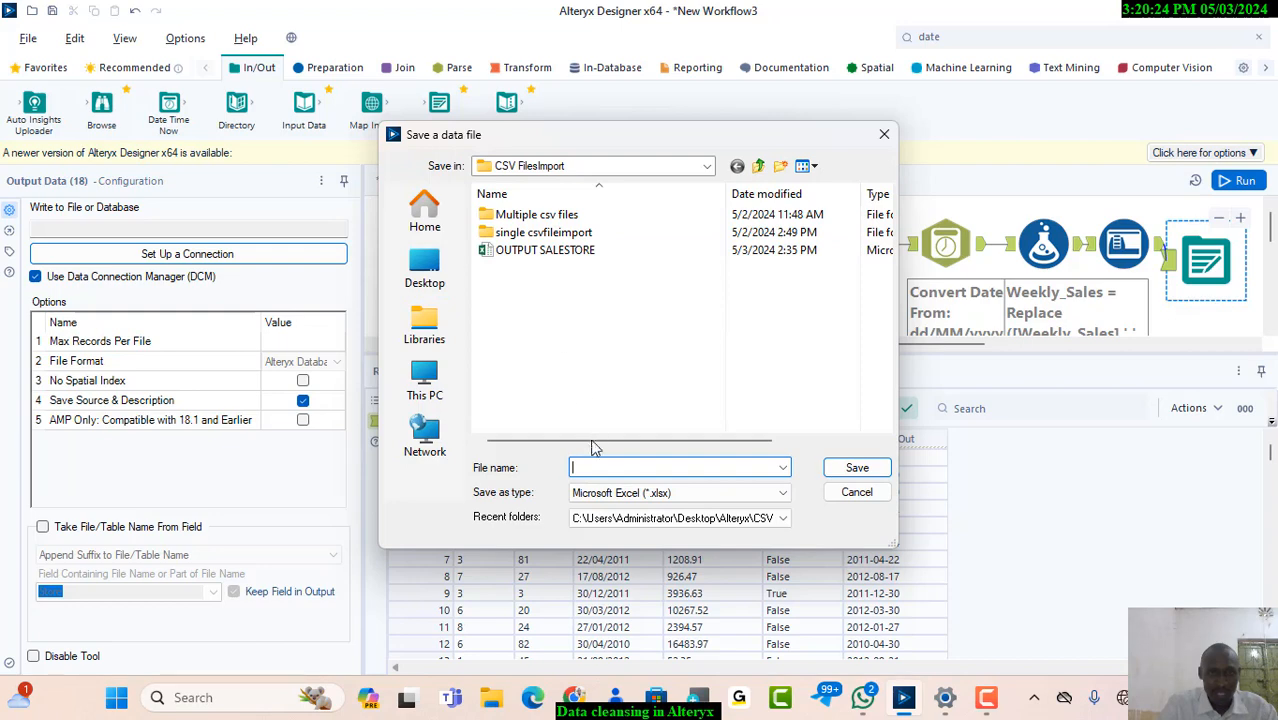
pyautogui.write('s')
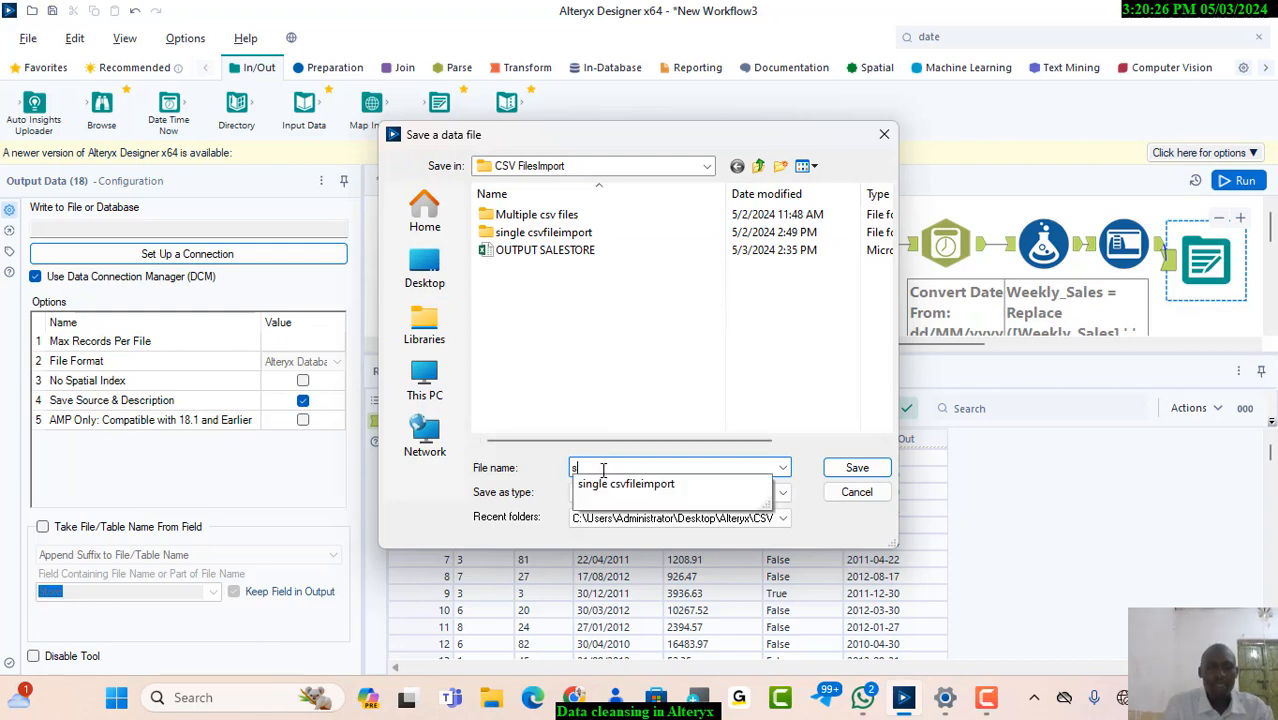
pyautogui.write('ales storefinal')
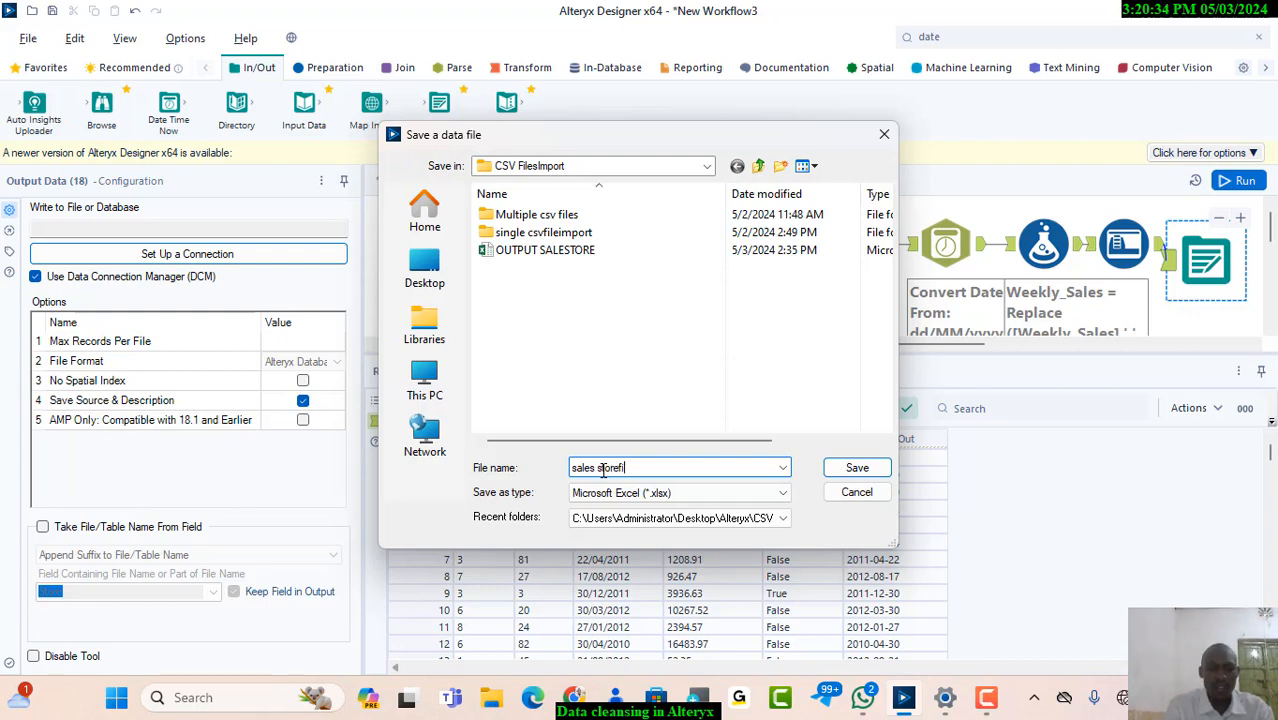
pyautogui.click(858, 469)
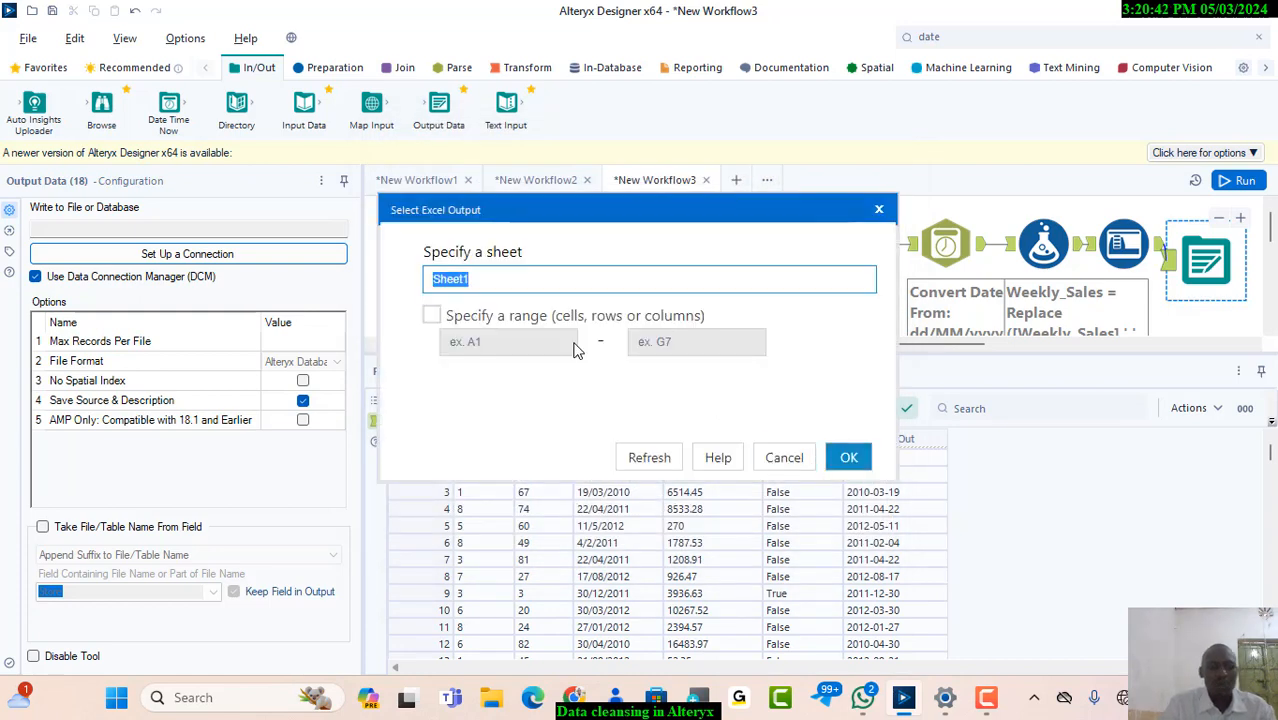
# Name the Excel output sheet OuputStore and run the workflow to write the file
pyautogui.write('0')
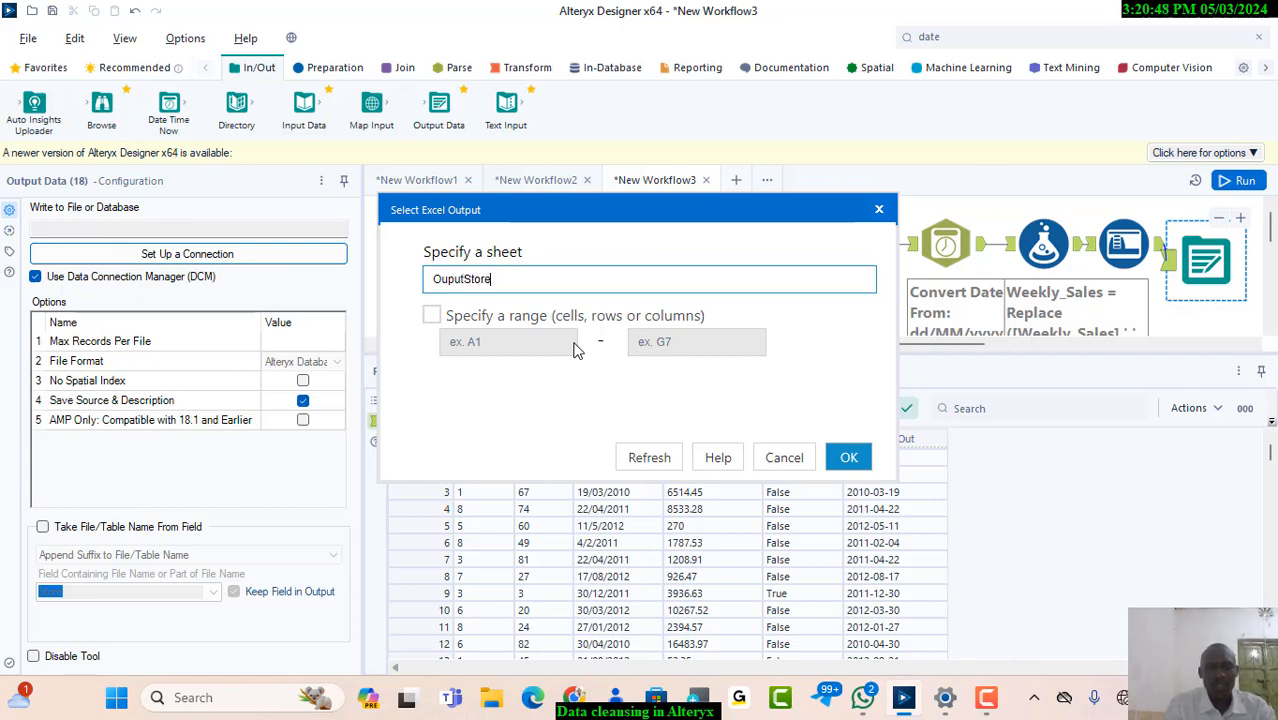
pyautogui.click(848, 457)
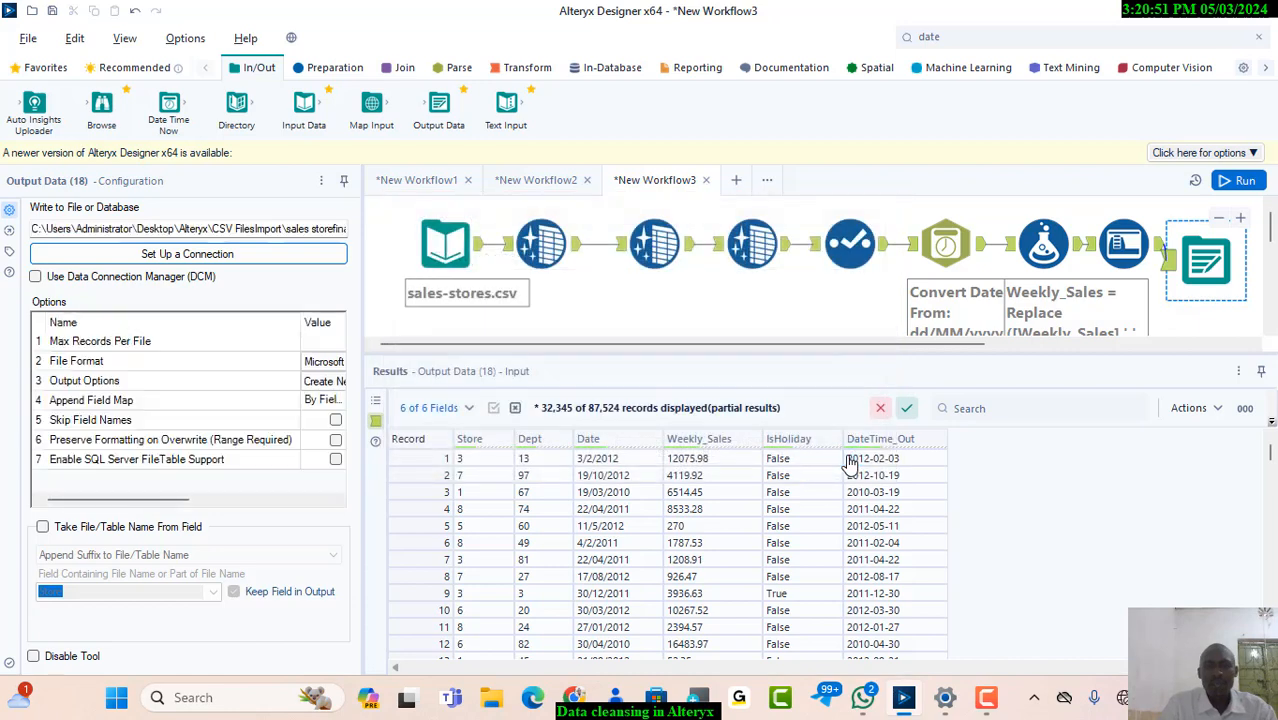
pyautogui.click(1241, 181)
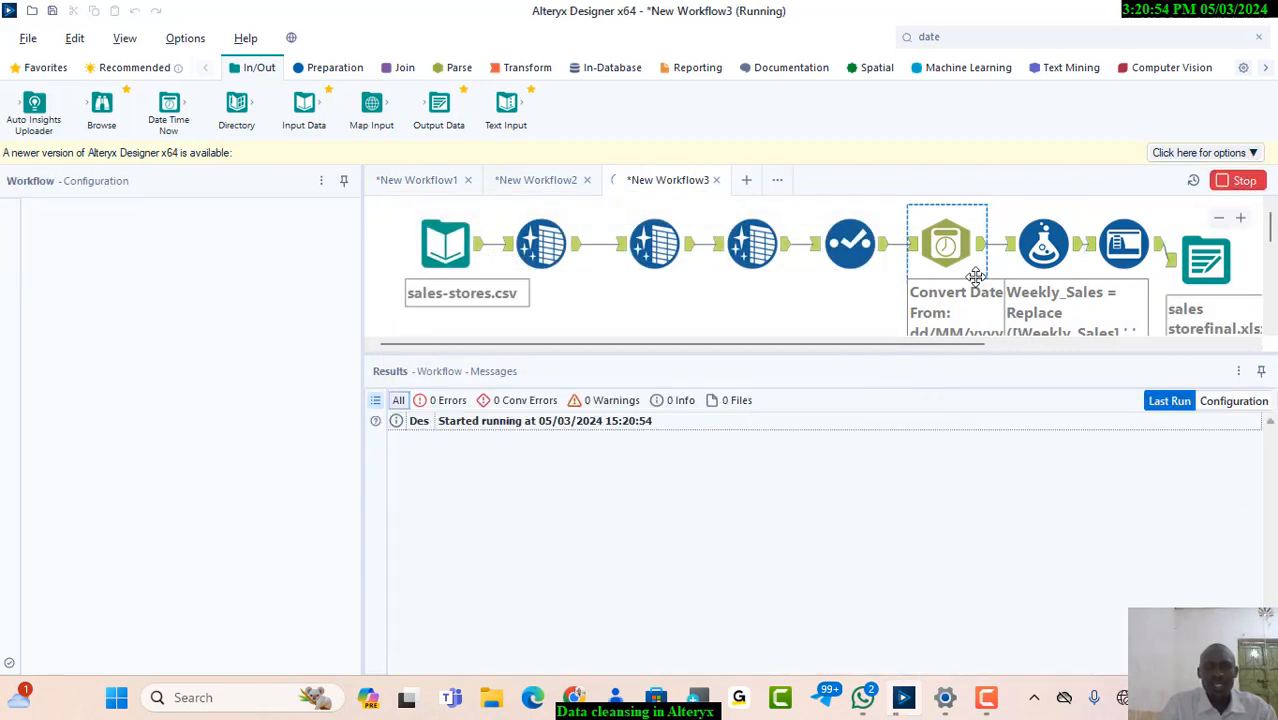
# Switch to File Explorer and open the CSV FilesImport folder inside the desktop's Alteryx folder to find the exported file
pyautogui.click(493, 699)
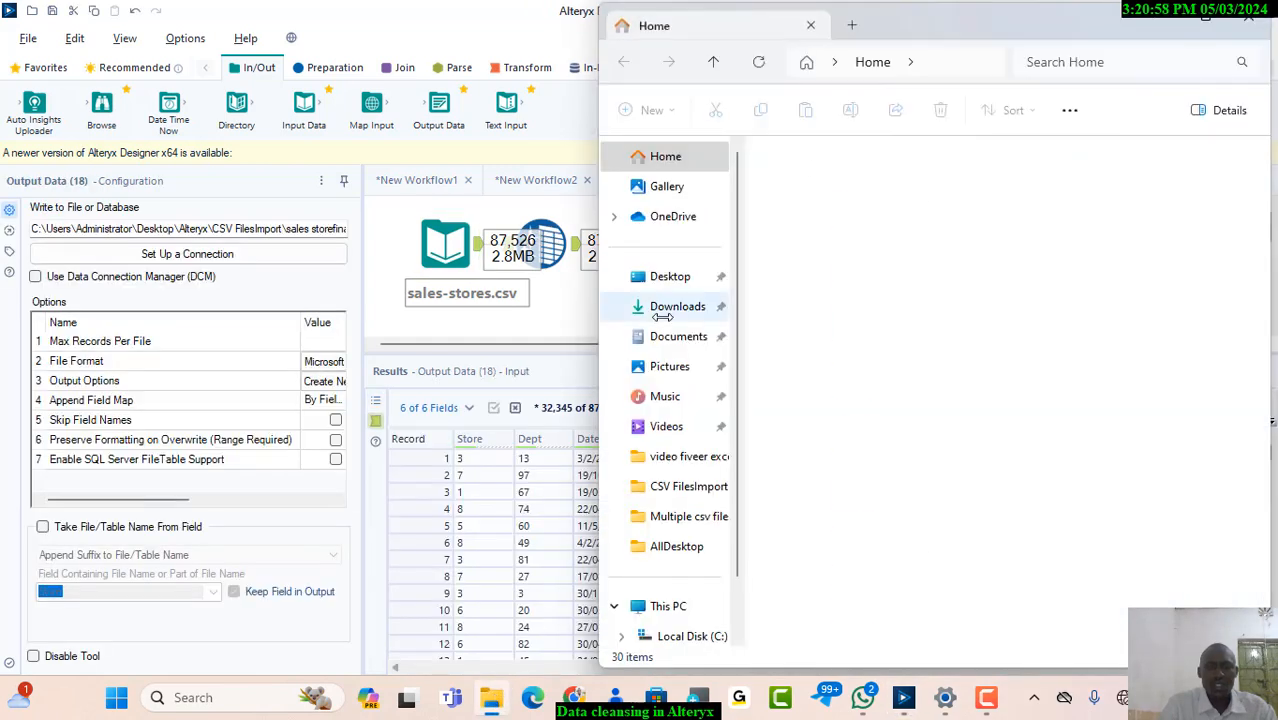
pyautogui.click(1200, 18)
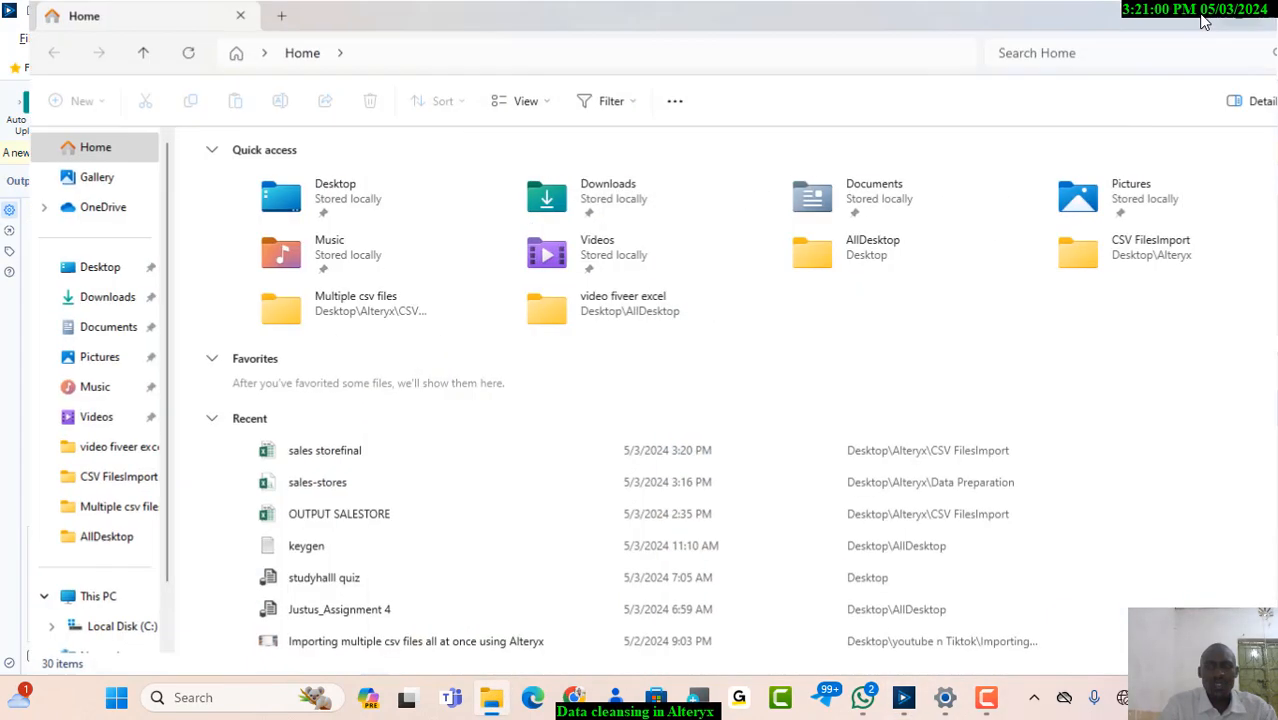
pyautogui.click(68, 272)
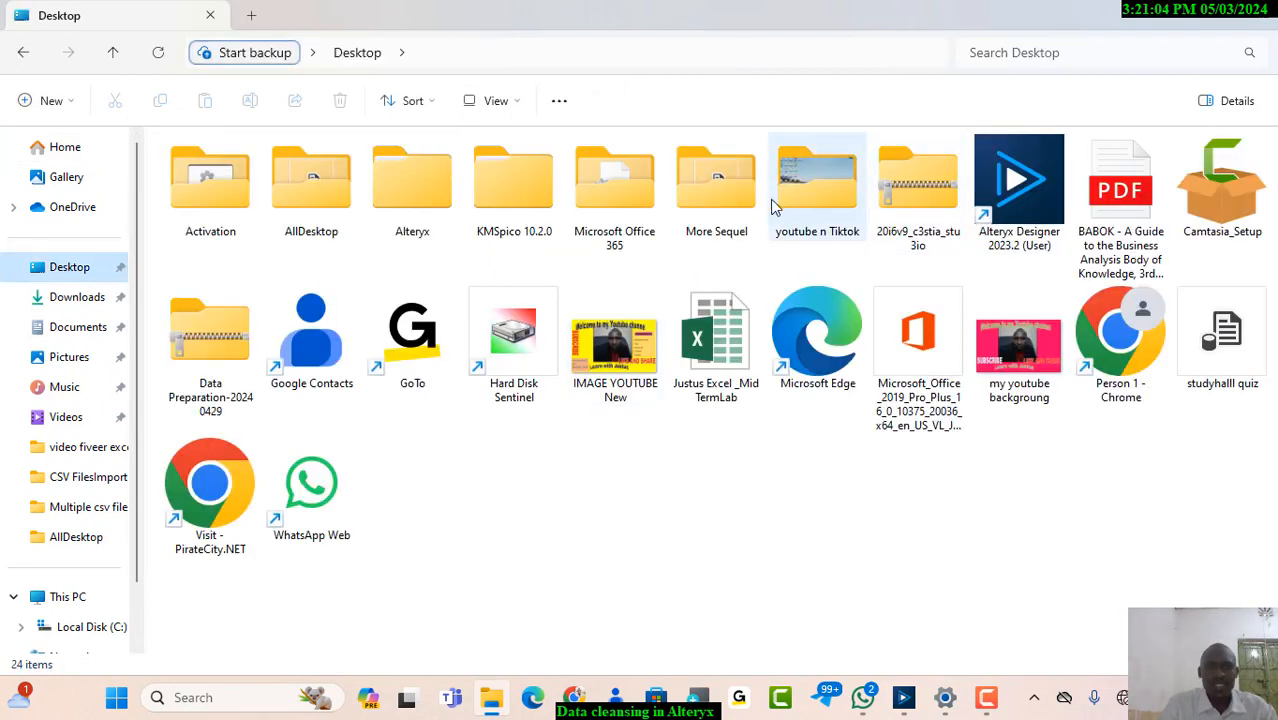
pyautogui.doubleClick(436, 200)
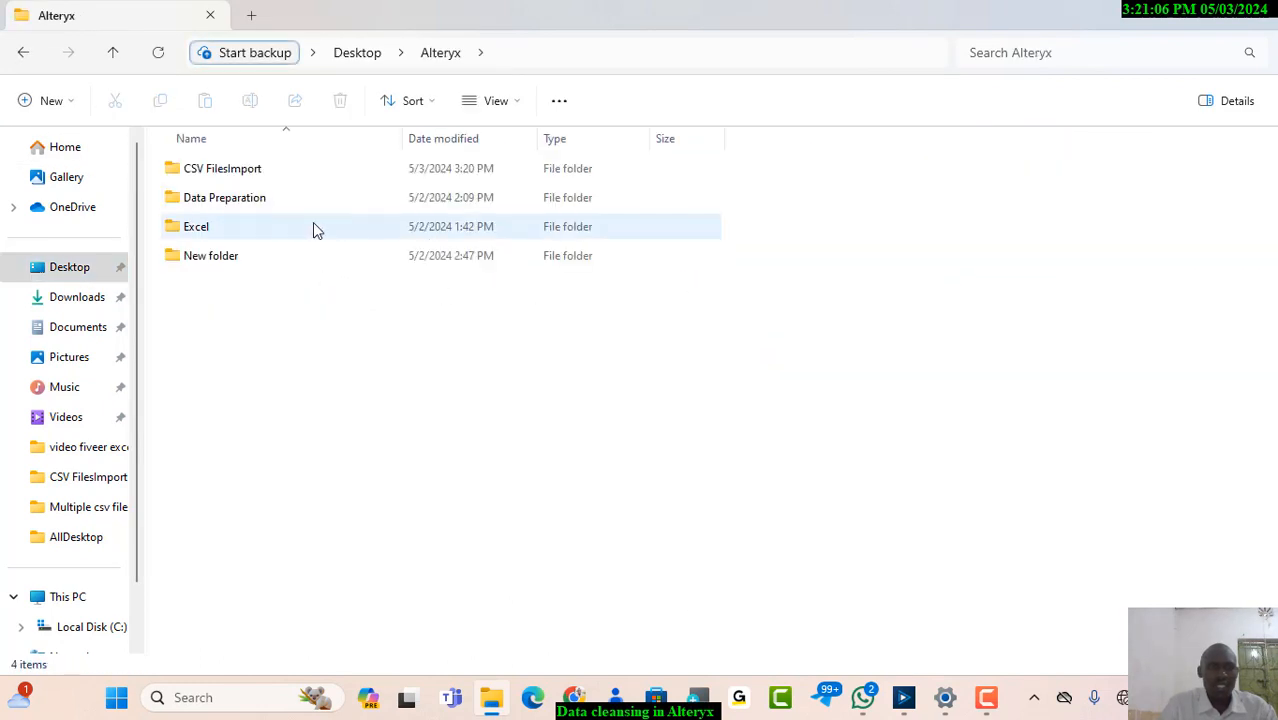
pyautogui.doubleClick(243, 170)
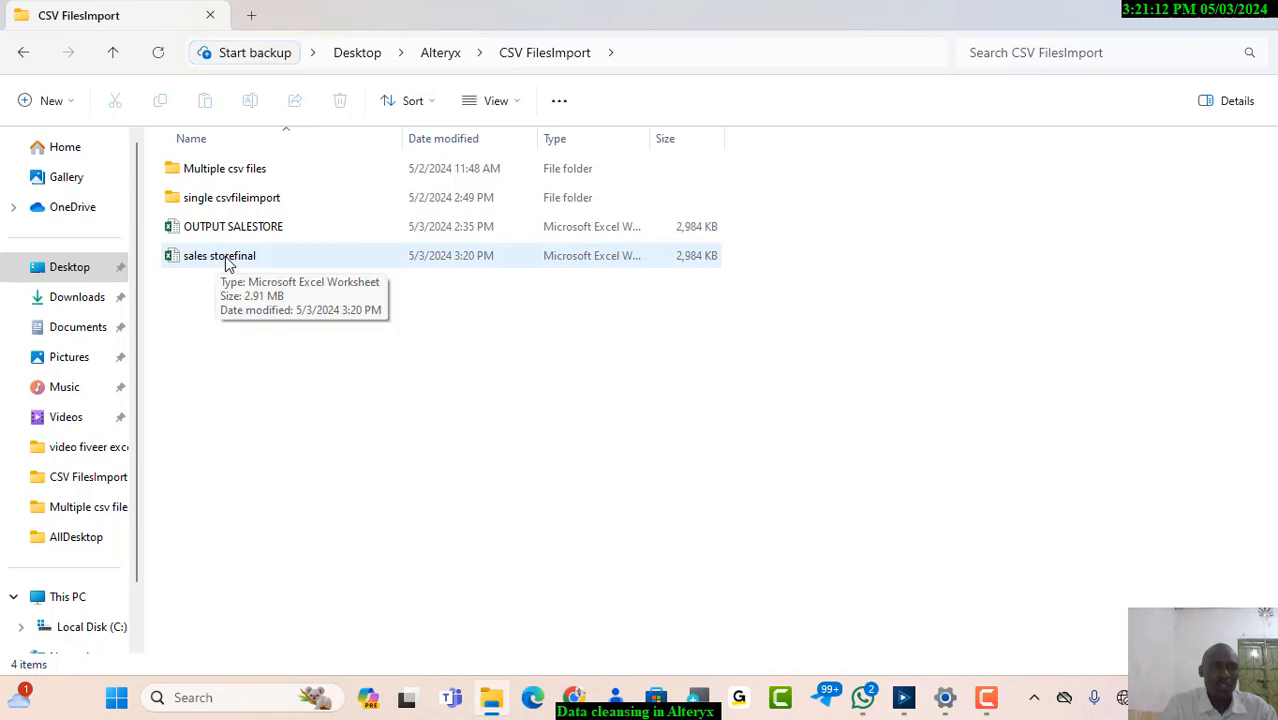
# Open the exported sales storefinal workbook in Excel and autofit all column widths on the OuputStore sheet
pyautogui.doubleClick(227, 263)
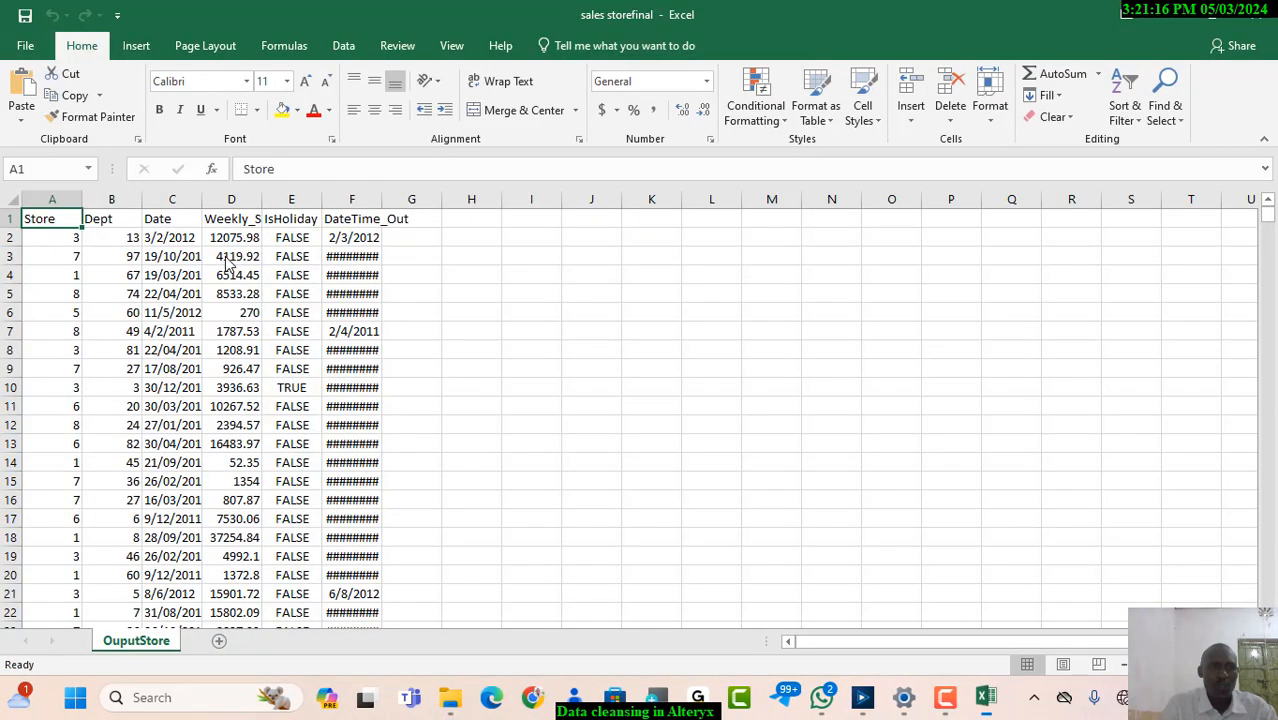
pyautogui.click(501, 337)
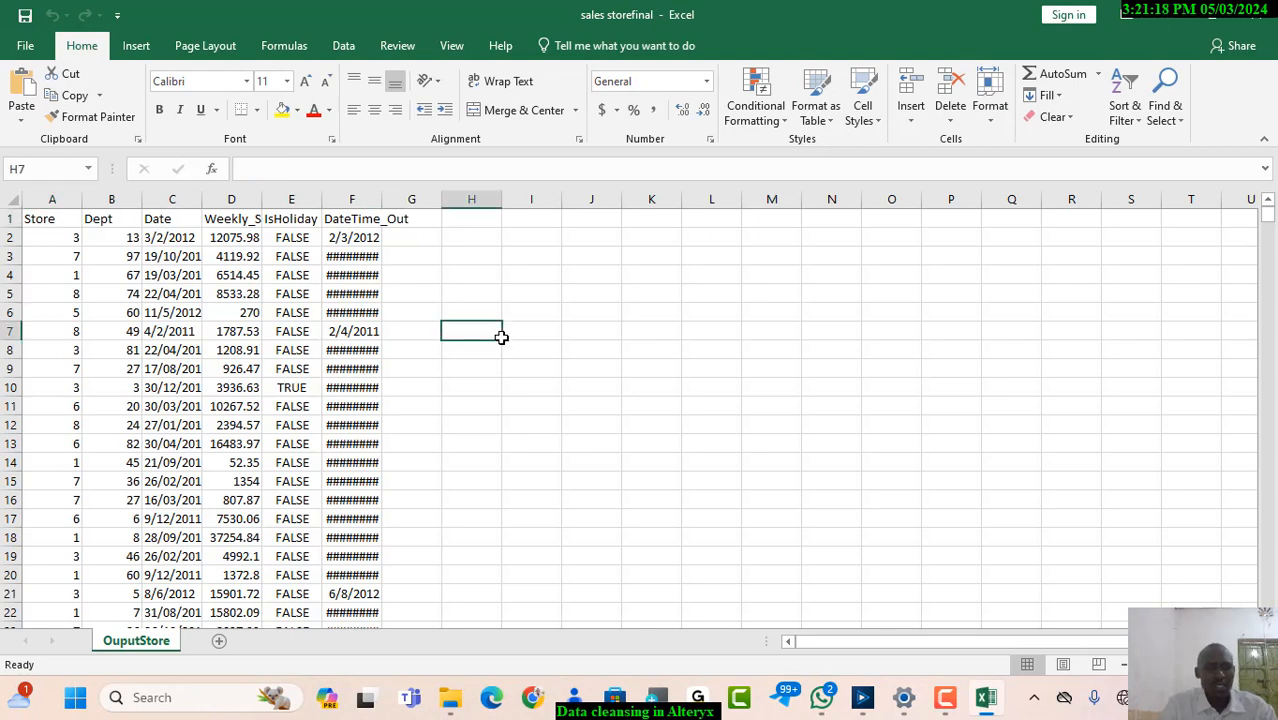
pyautogui.hotkey('ctrl', 'a')
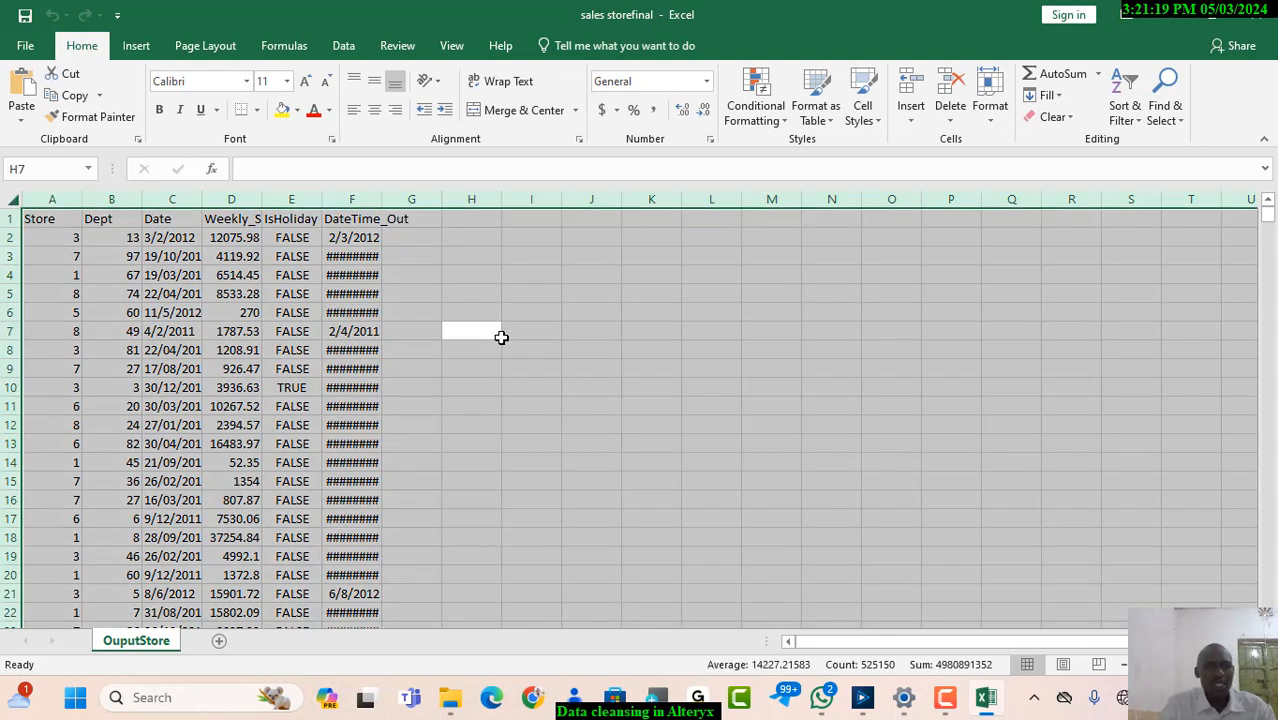
pyautogui.doubleClick(82, 200)
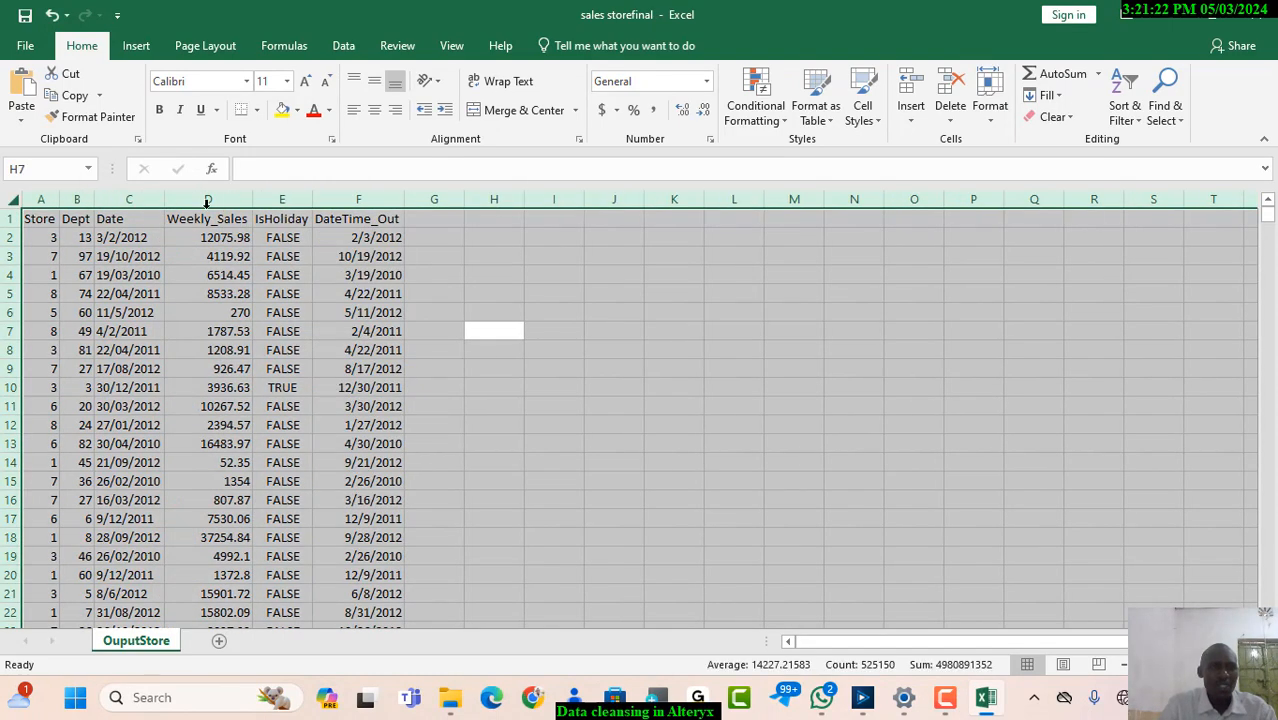
pyautogui.click(536, 356)
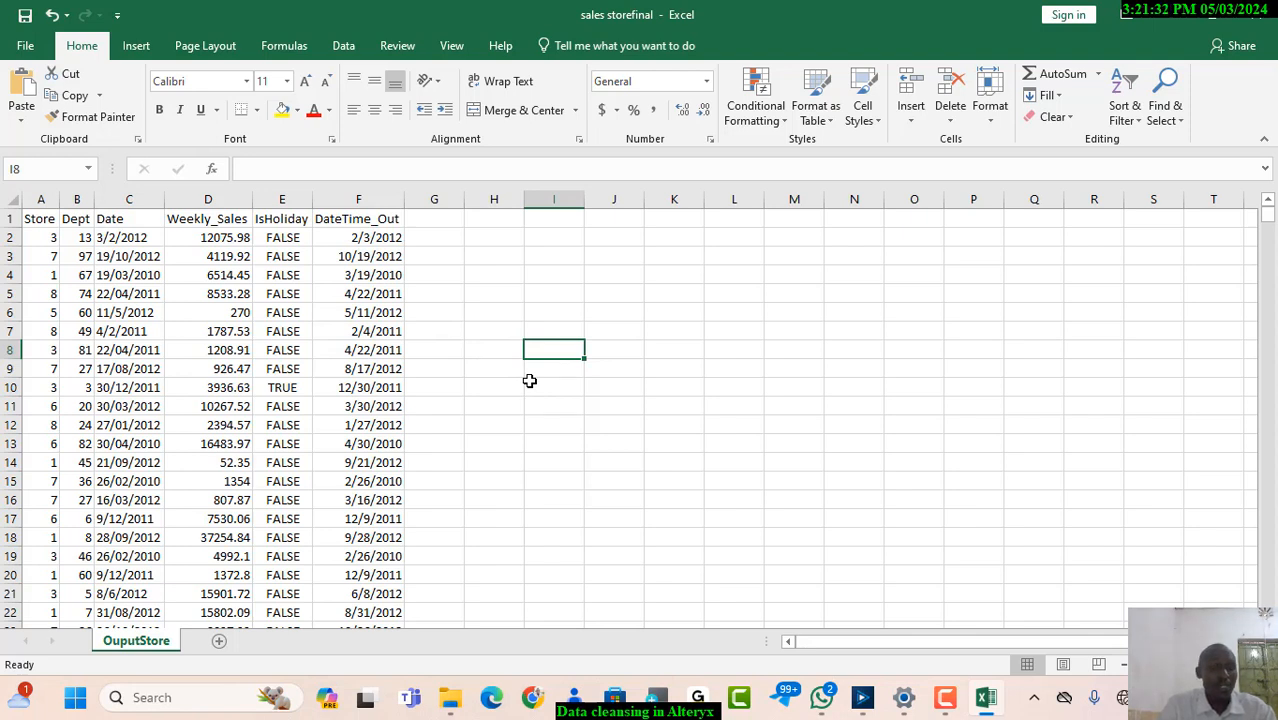
# Switch back to the sales-stores workflow in Alteryx Designer
pyautogui.click(862, 697)
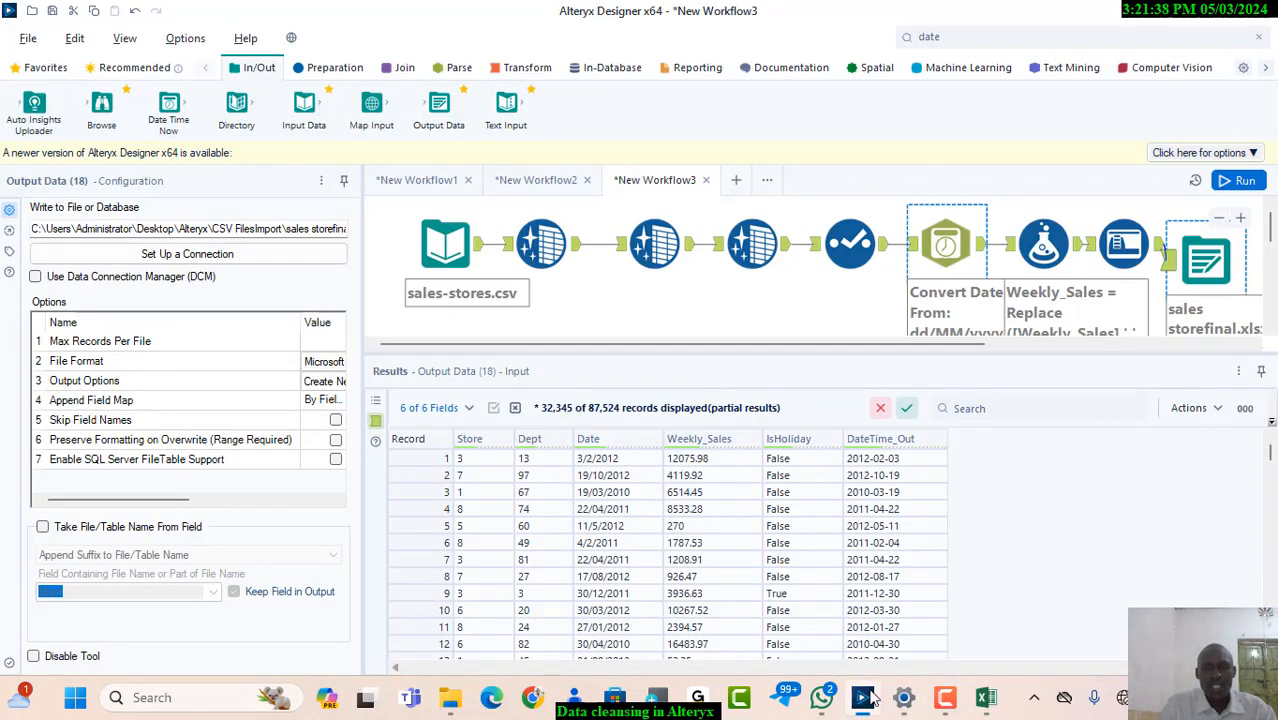
pyautogui.click(945, 704)
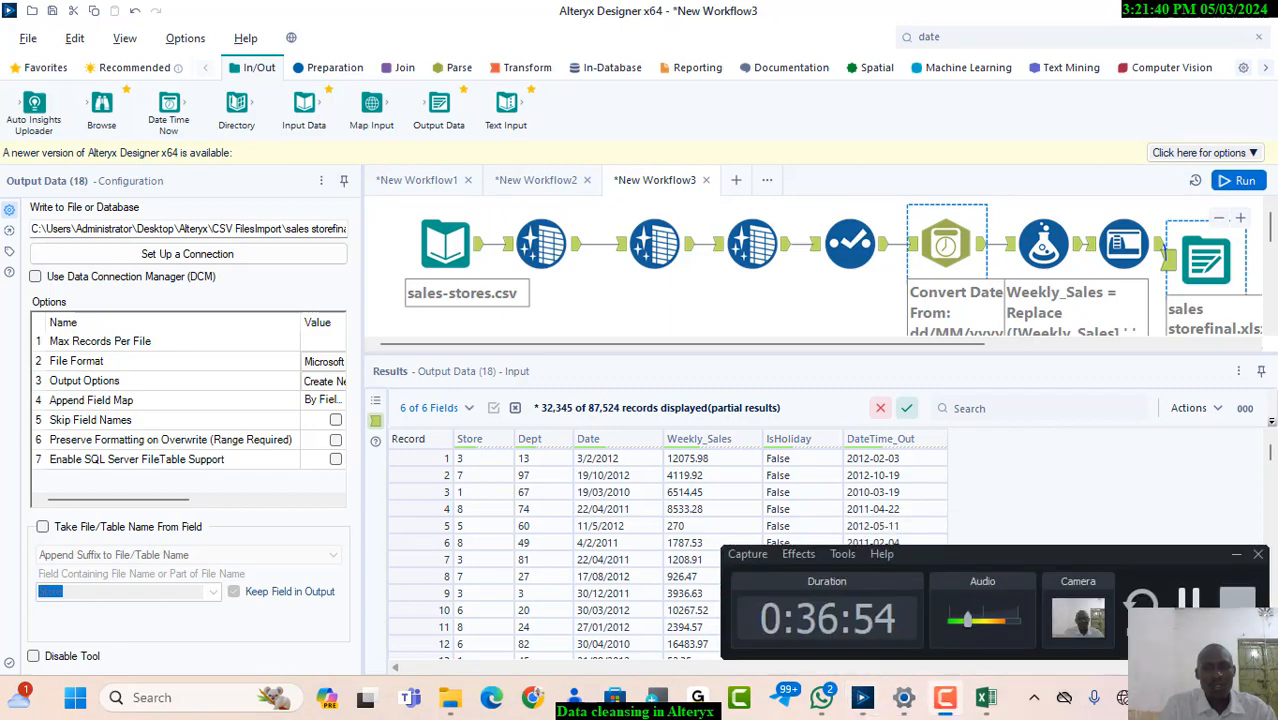